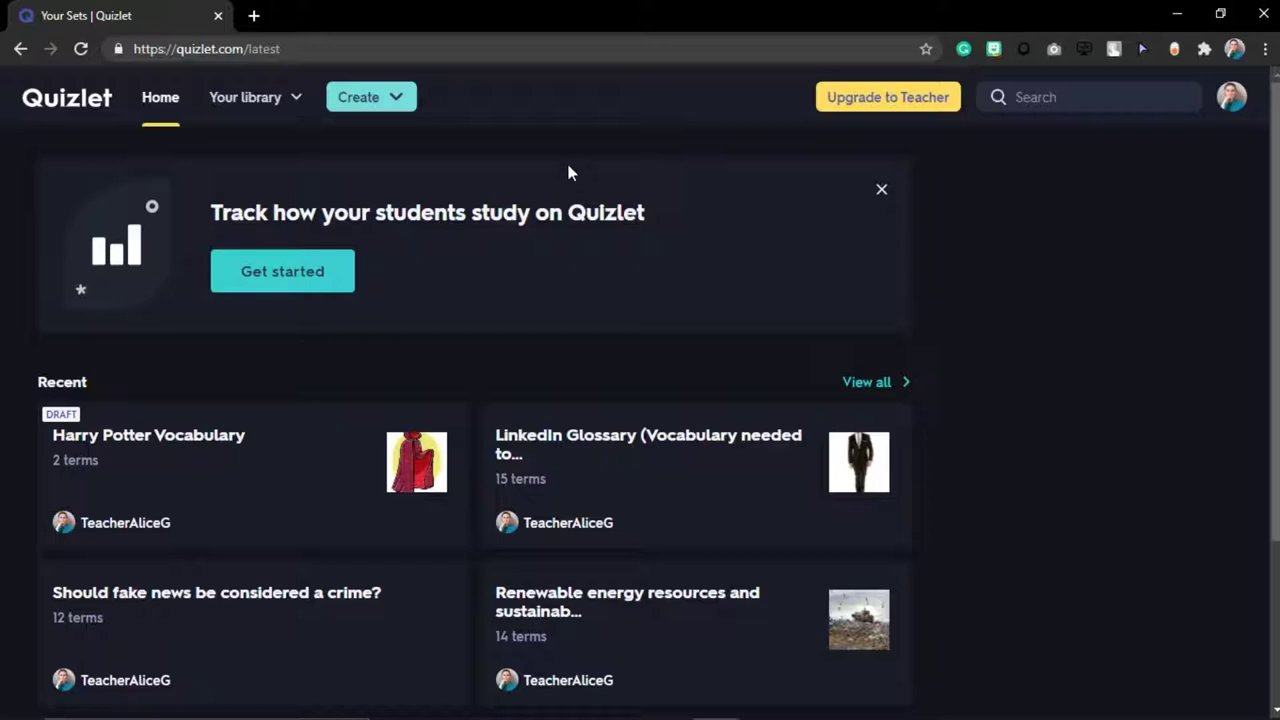
Look over the recent sets on the home page and the library's study sets, folders and classes
scroll(407, 200, down, 1)
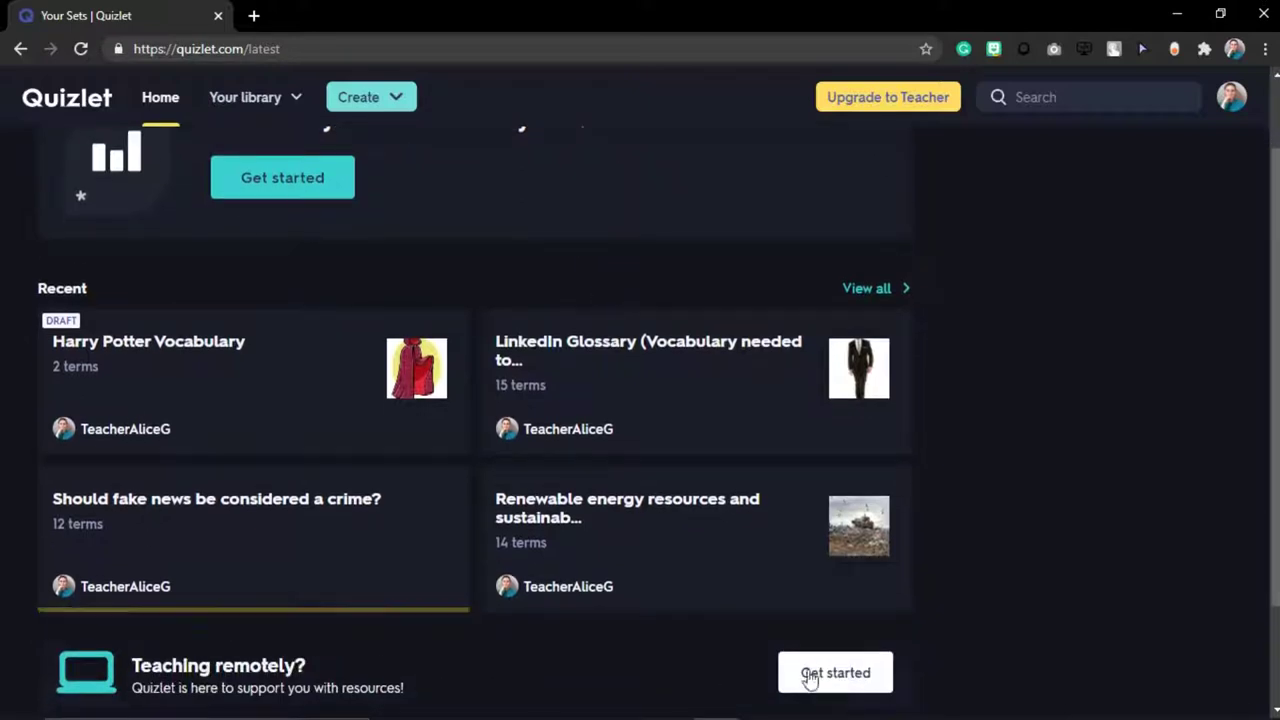
scroll(414, 509, up, 1)
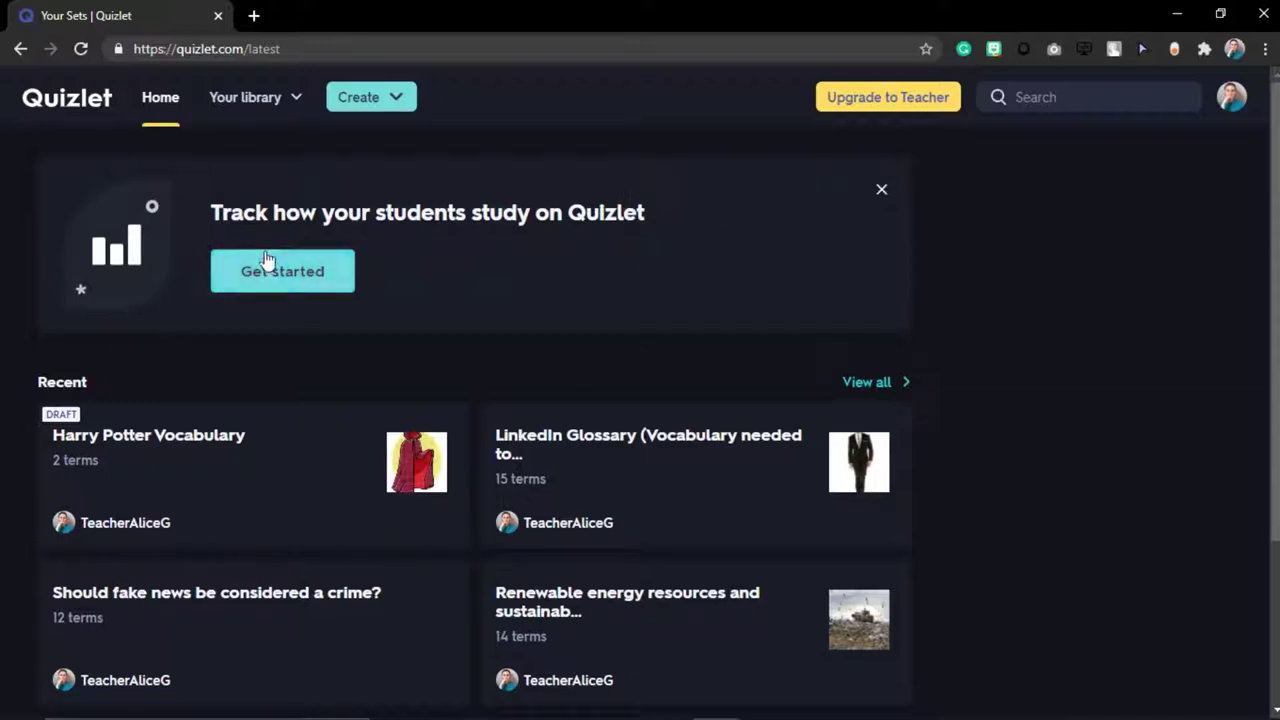
click(265, 106)
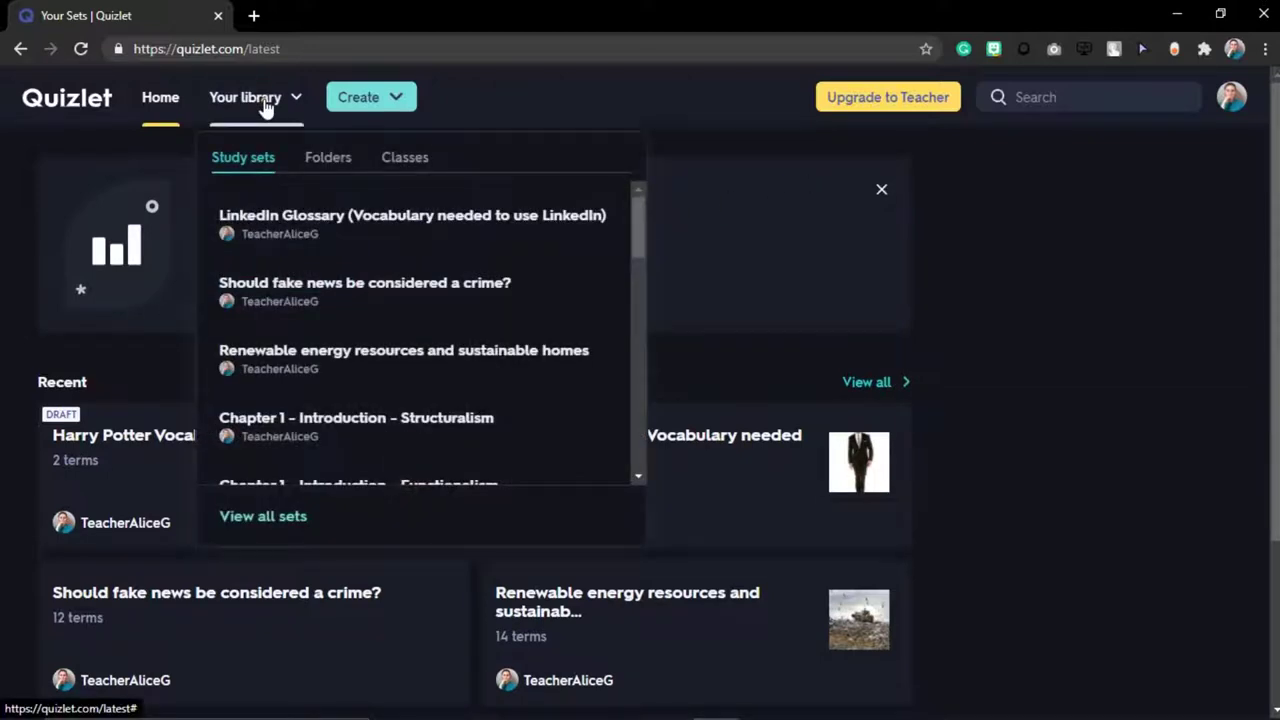
click(333, 163)
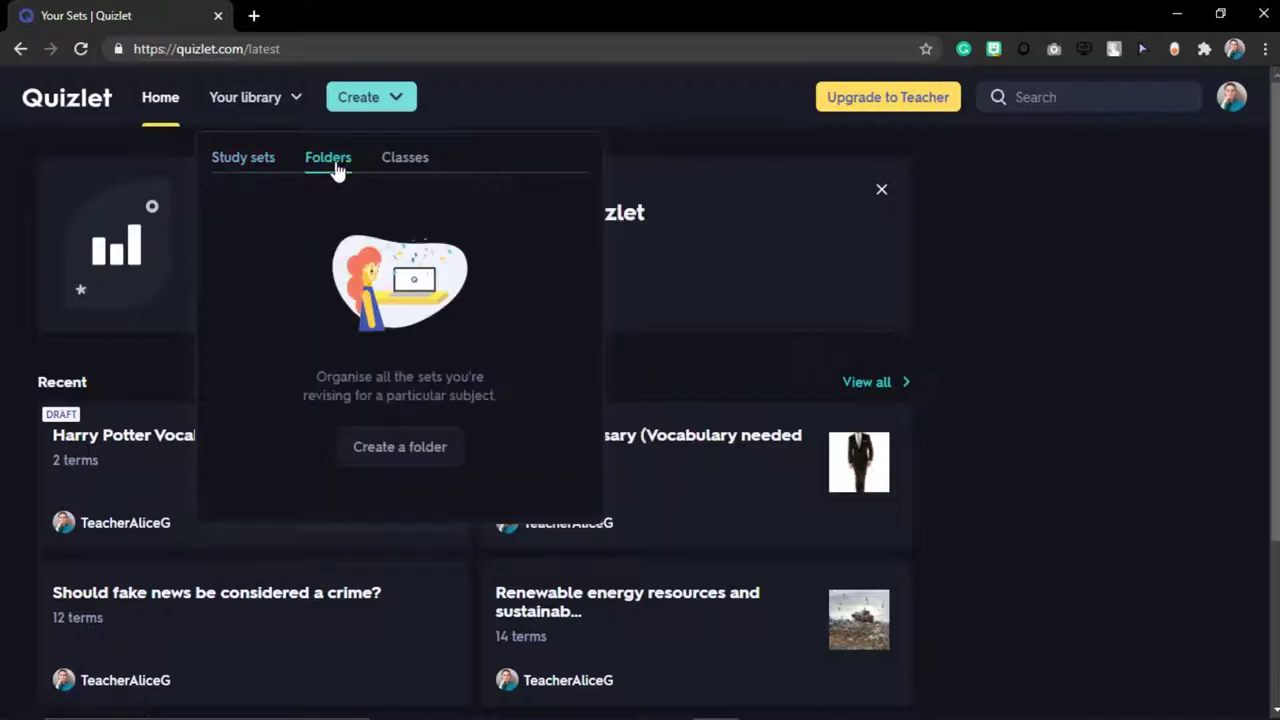
click(422, 168)
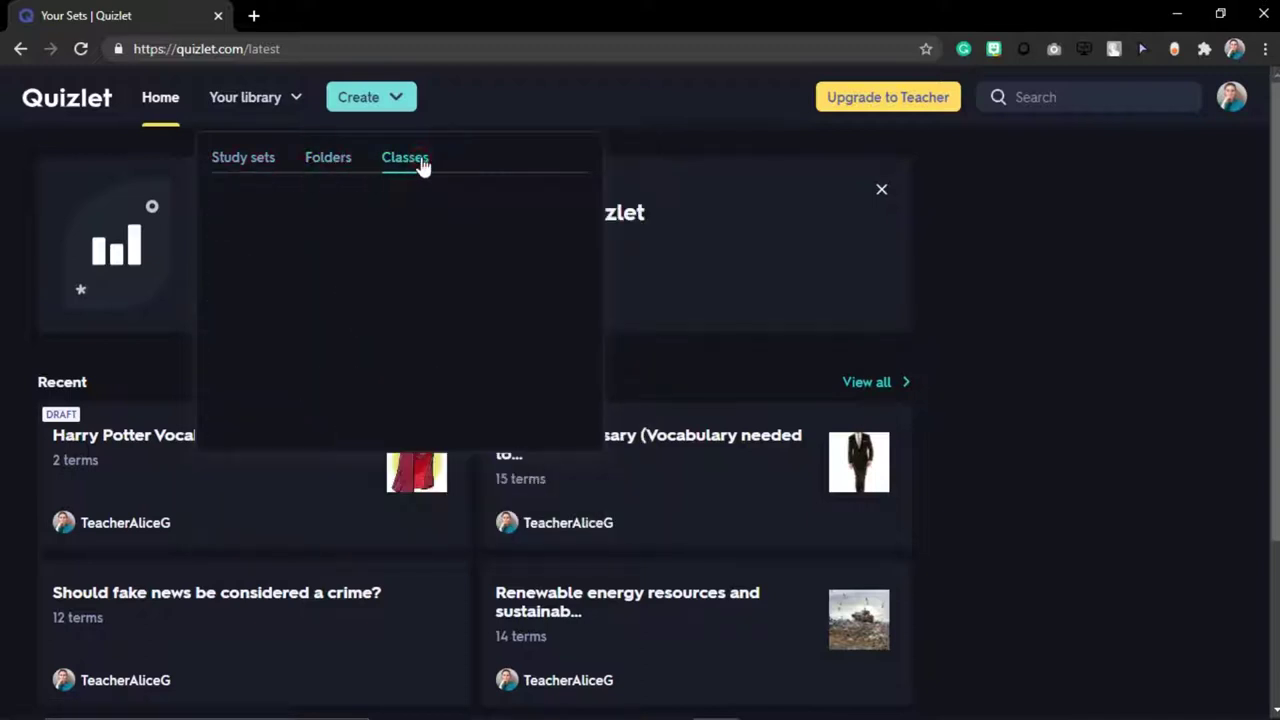
click(220, 163)
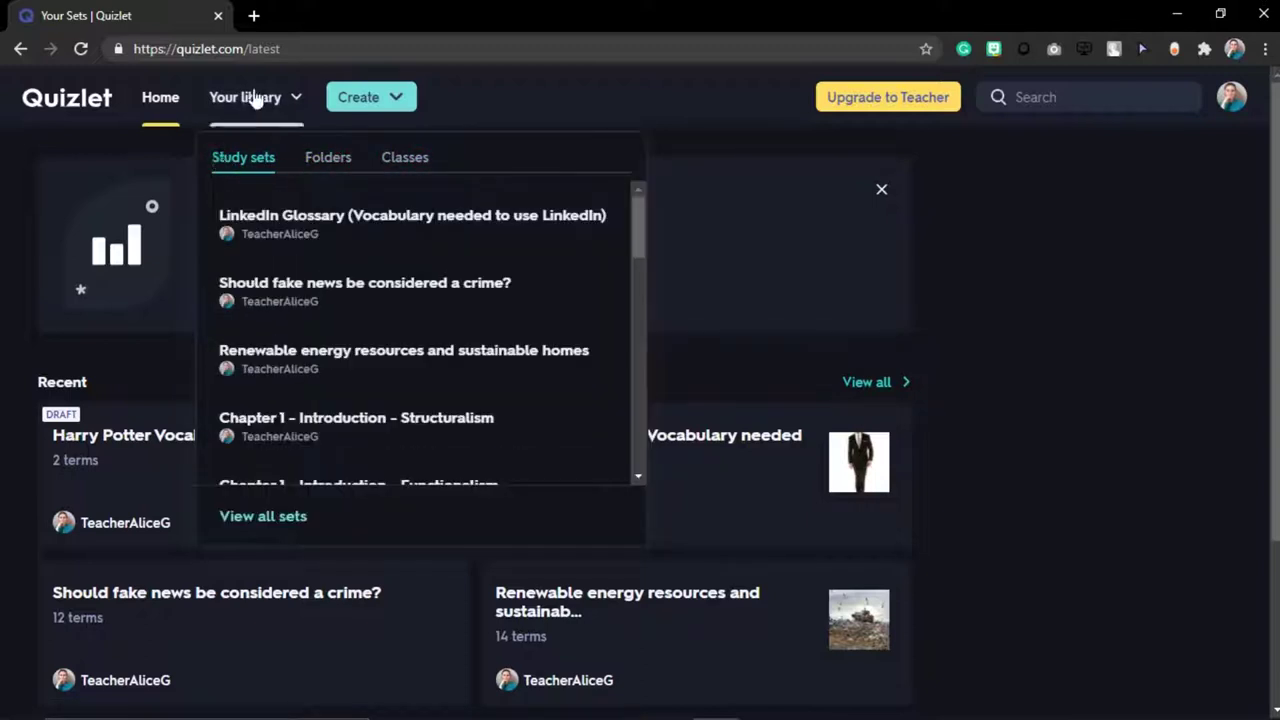
click(393, 100)
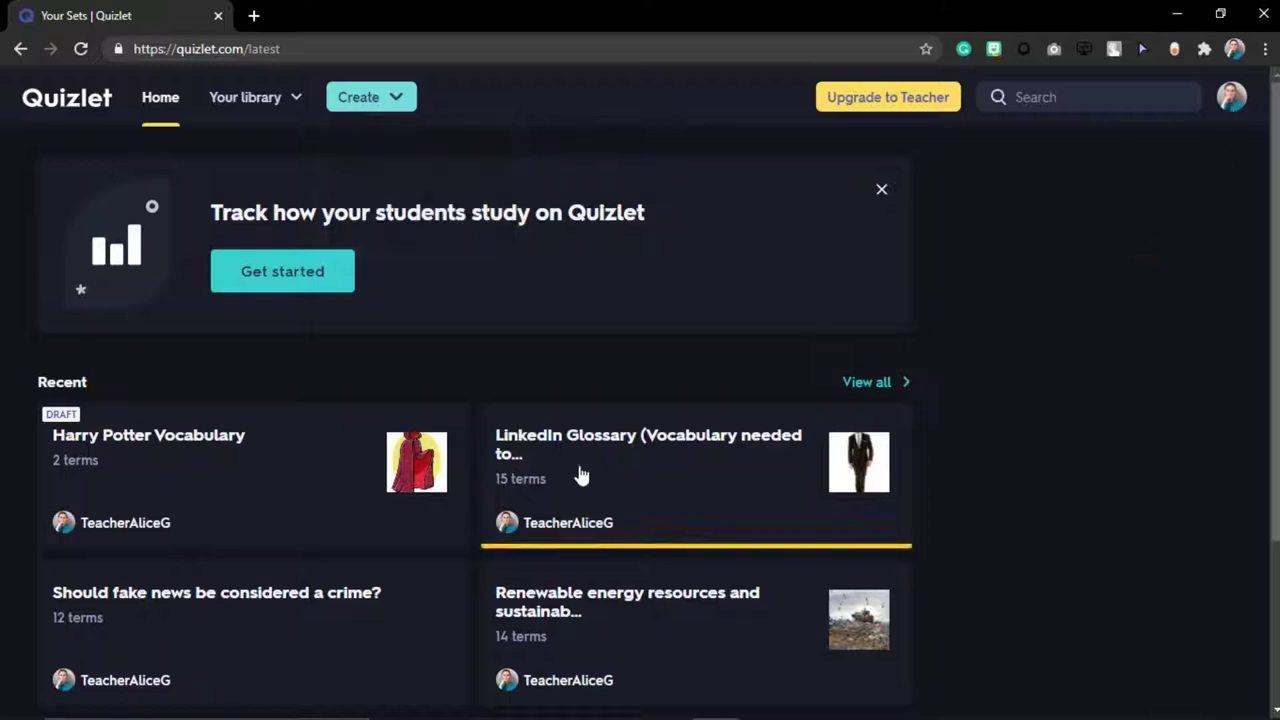
Switch night mode off and back on, and look over the remaining account options
click(1229, 99)
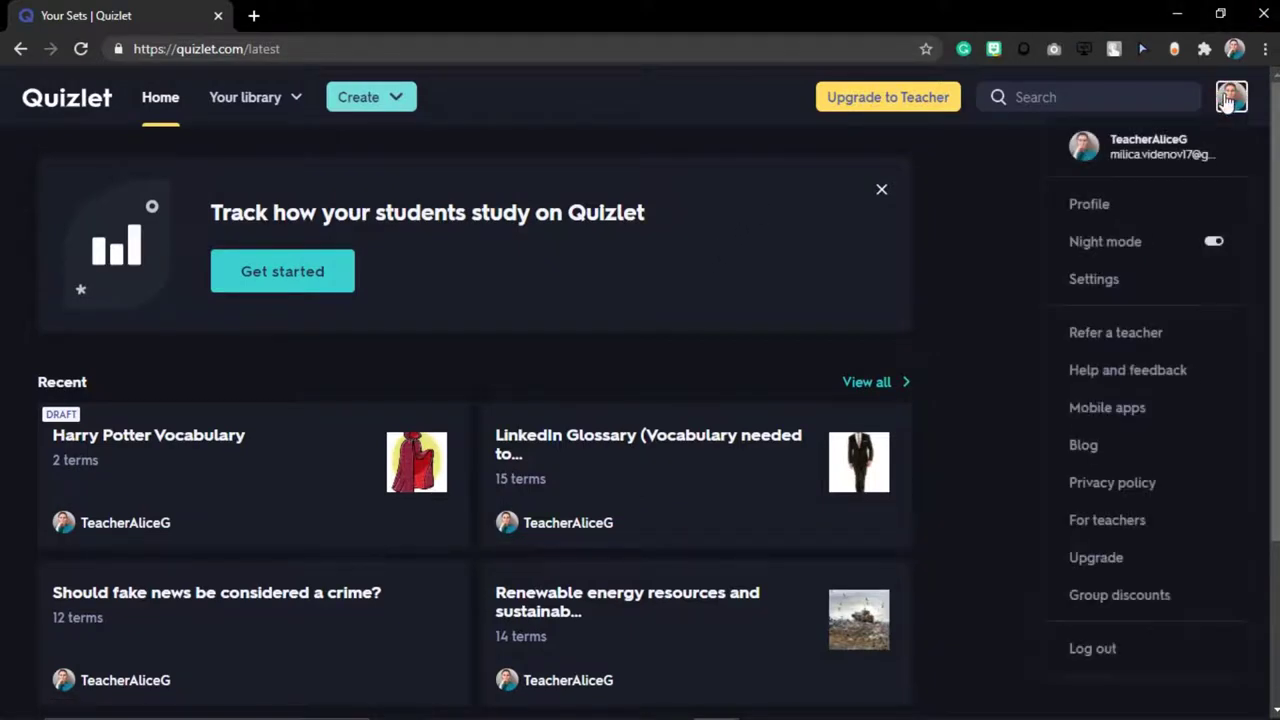
click(1213, 246)
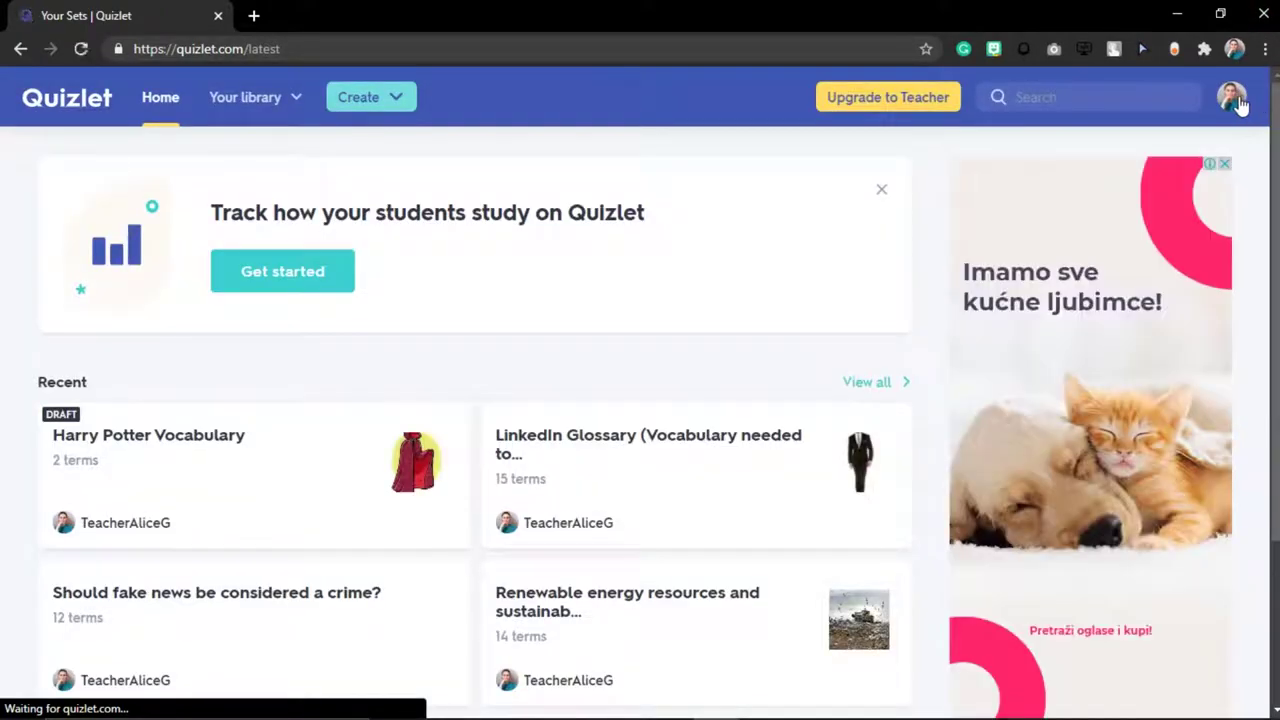
click(1232, 97)
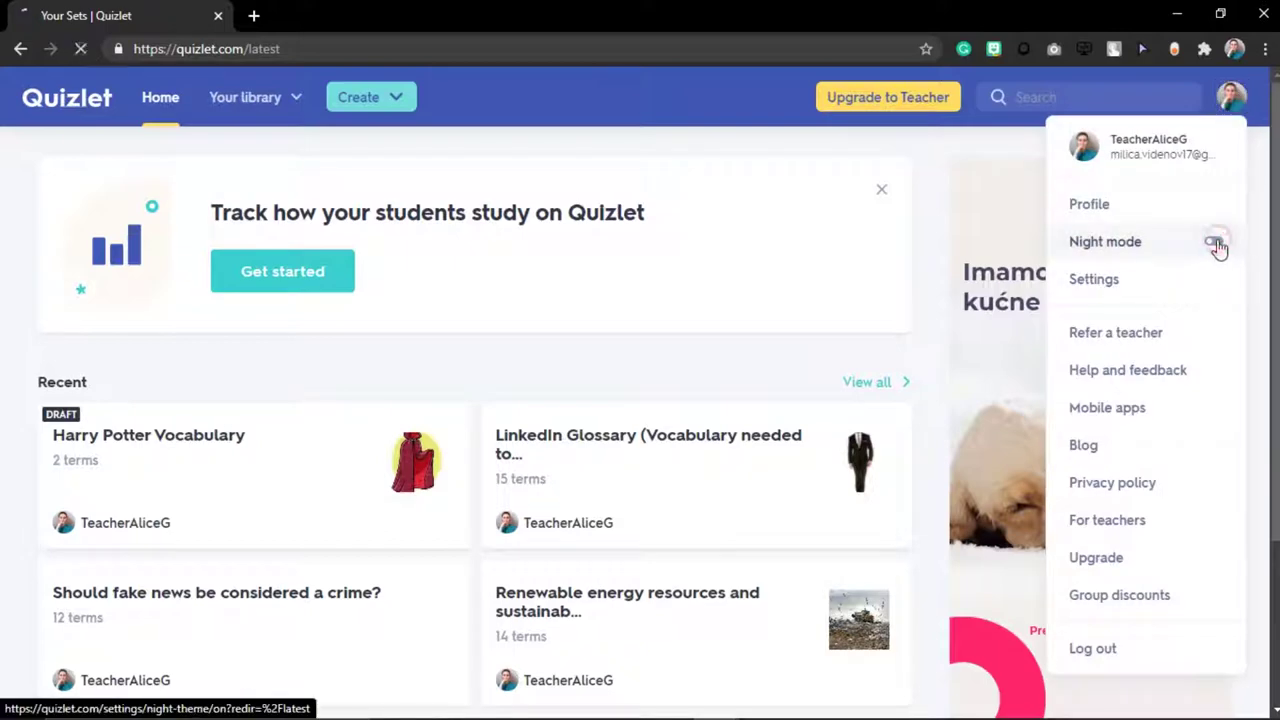
click(1214, 243)
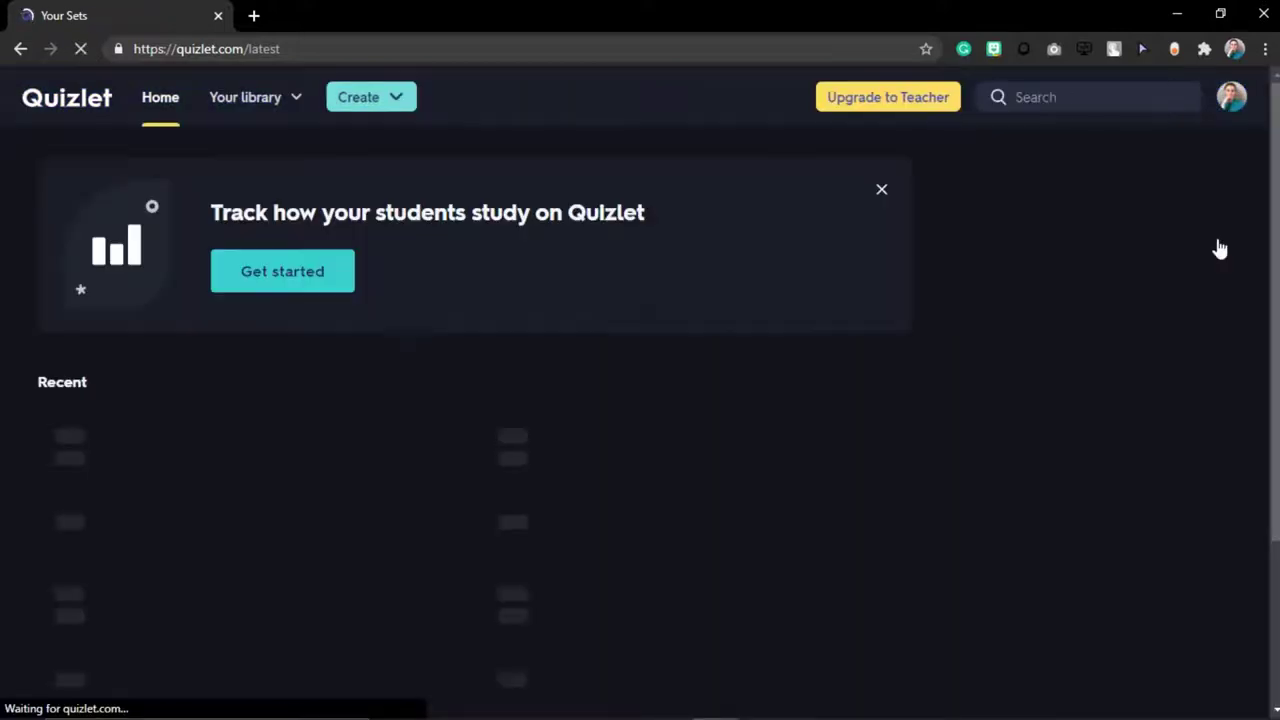
click(1229, 97)
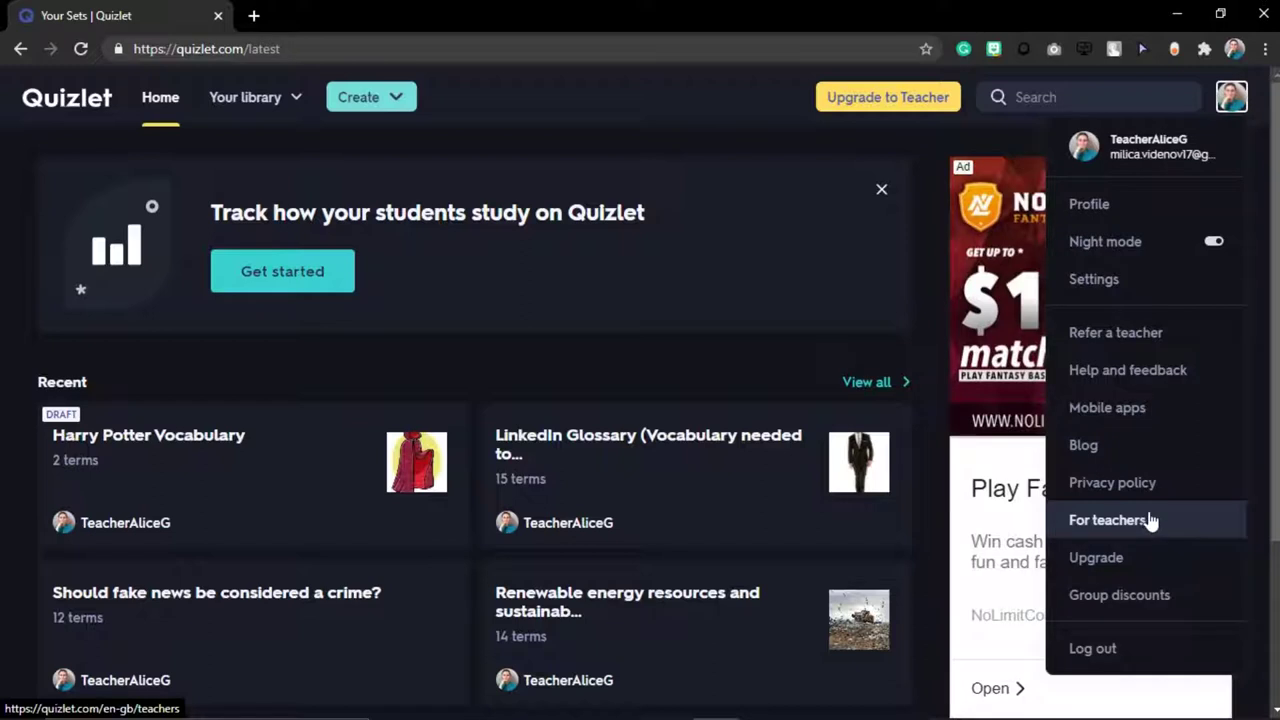
click(1231, 96)
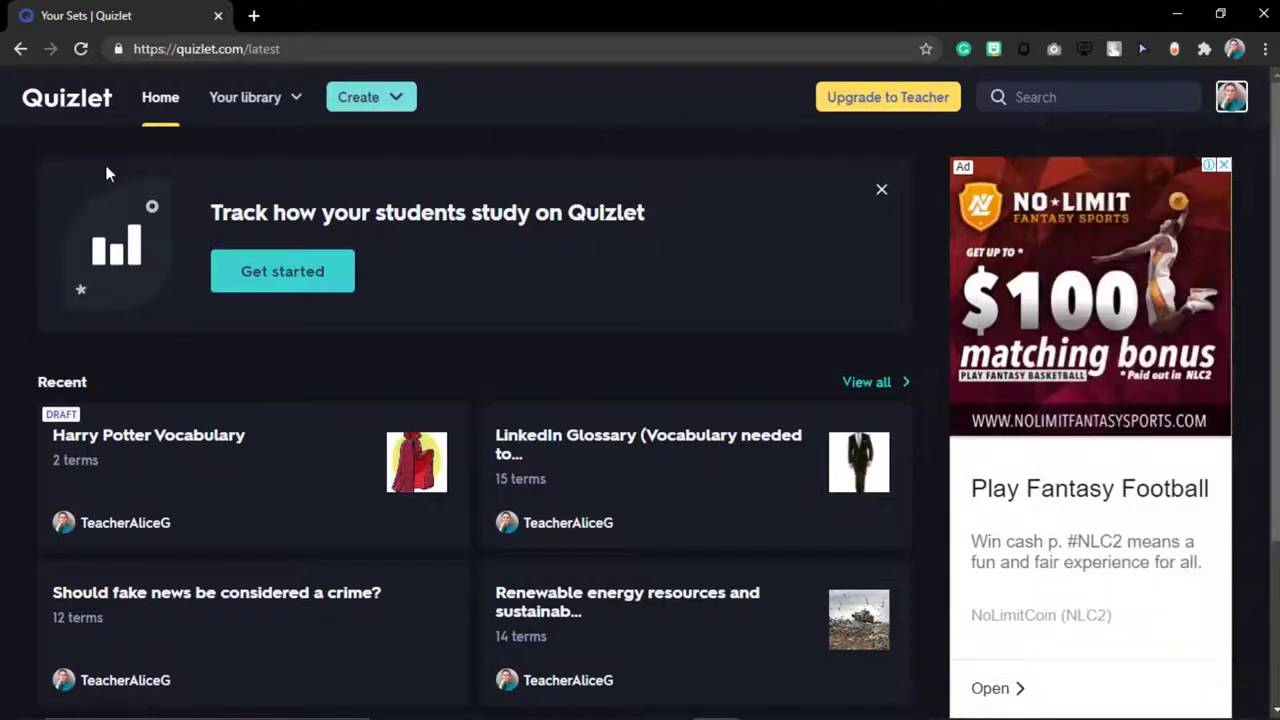
Start creating a study set, dismiss the auto-saved set notice and look over the existing term cards
click(372, 98)
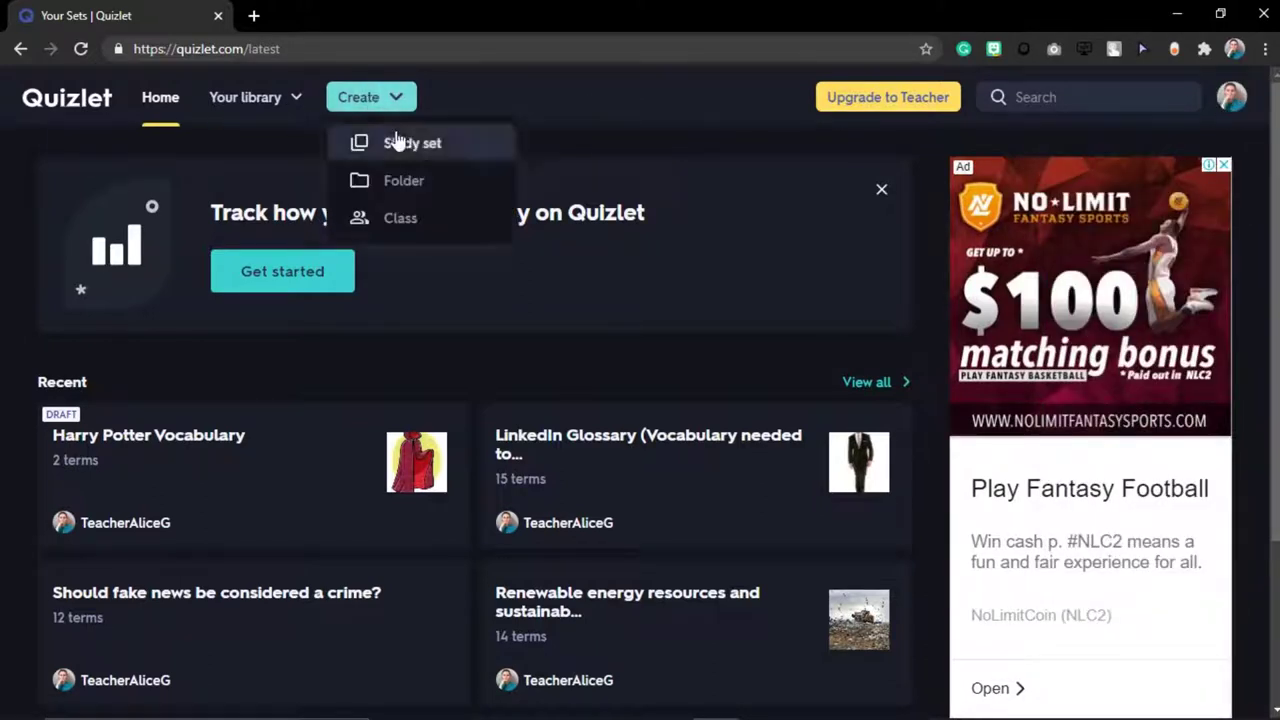
click(394, 141)
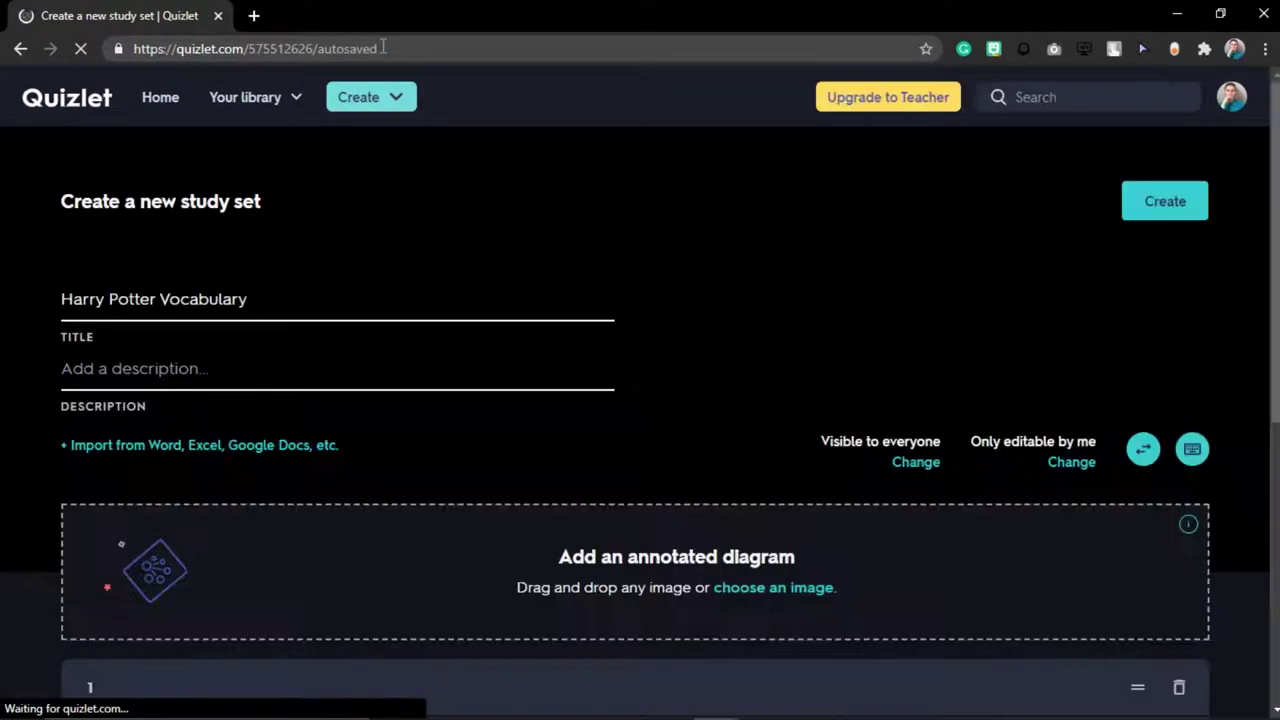
click(369, 296)
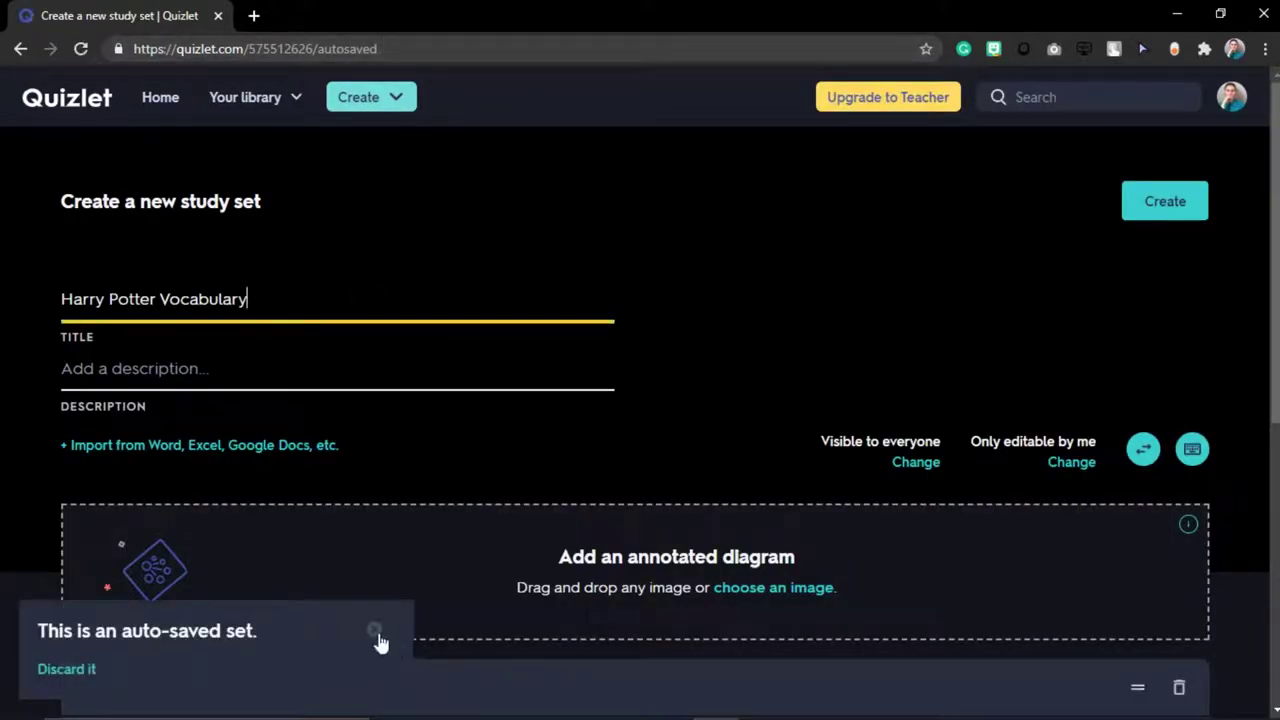
click(376, 634)
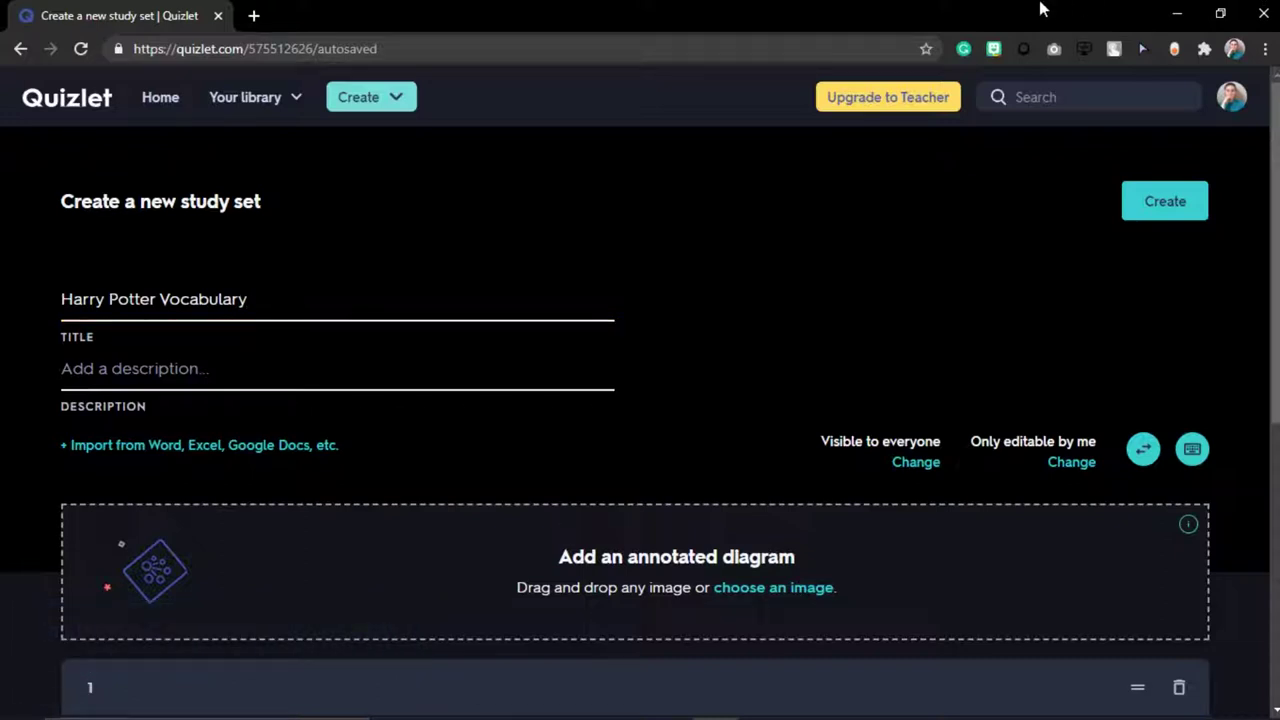
scroll(457, 484, down, 2)
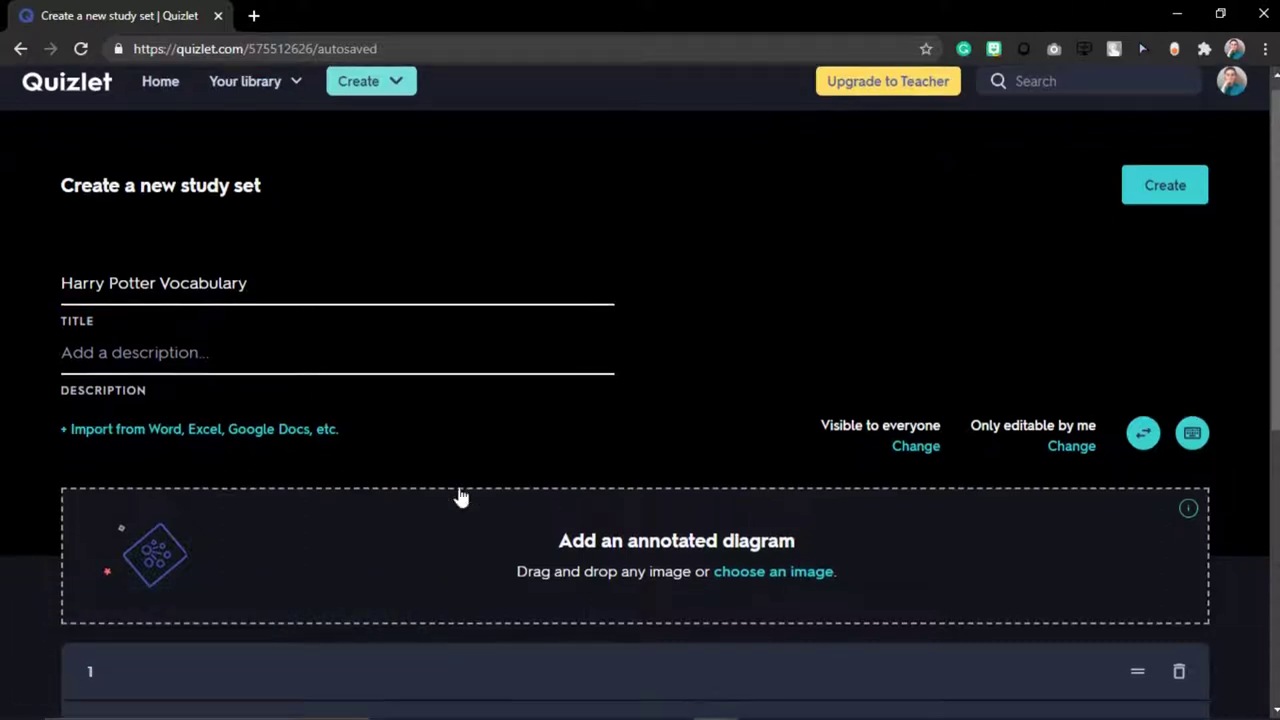
scroll(503, 484, down, 2)
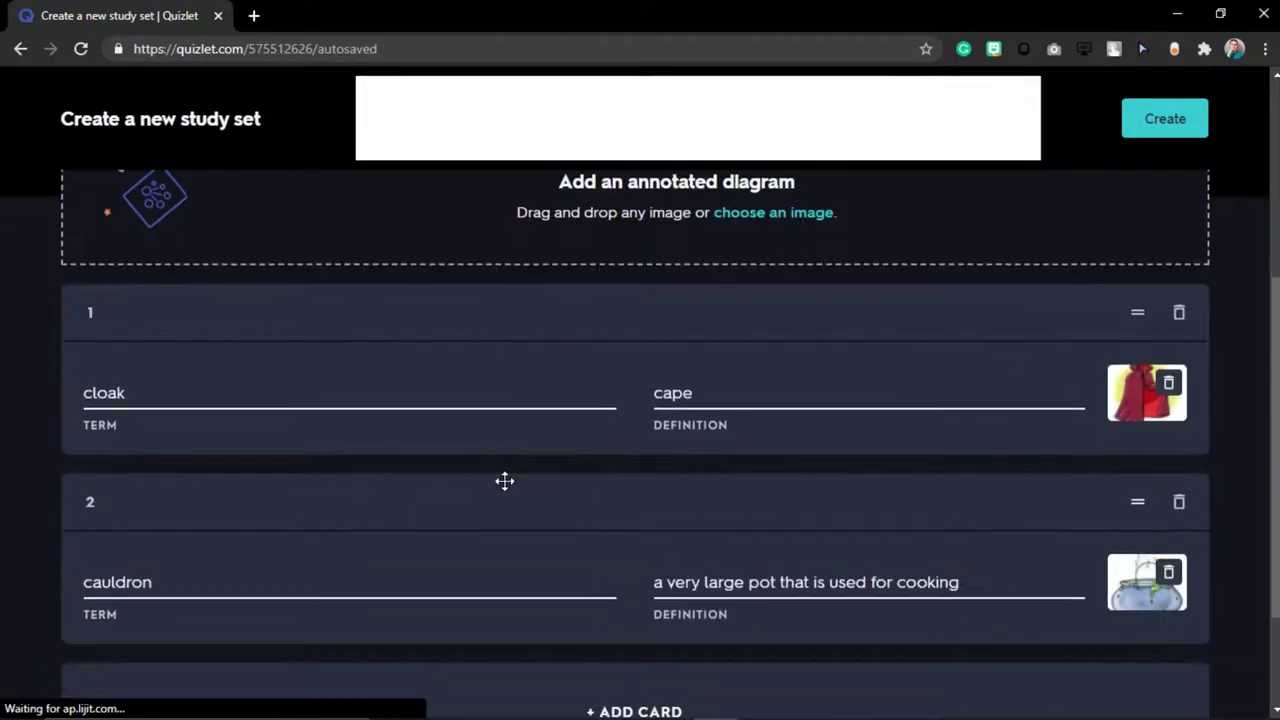
Retype the last word of the study set's title so that it reads Harry Potter Vocabulary
scroll(417, 418, up, 4)
double_click(284, 288)
key(BackSpace)
click(377, 294)
text(Vocan)
key(BackSpace)
key(BackSpace)
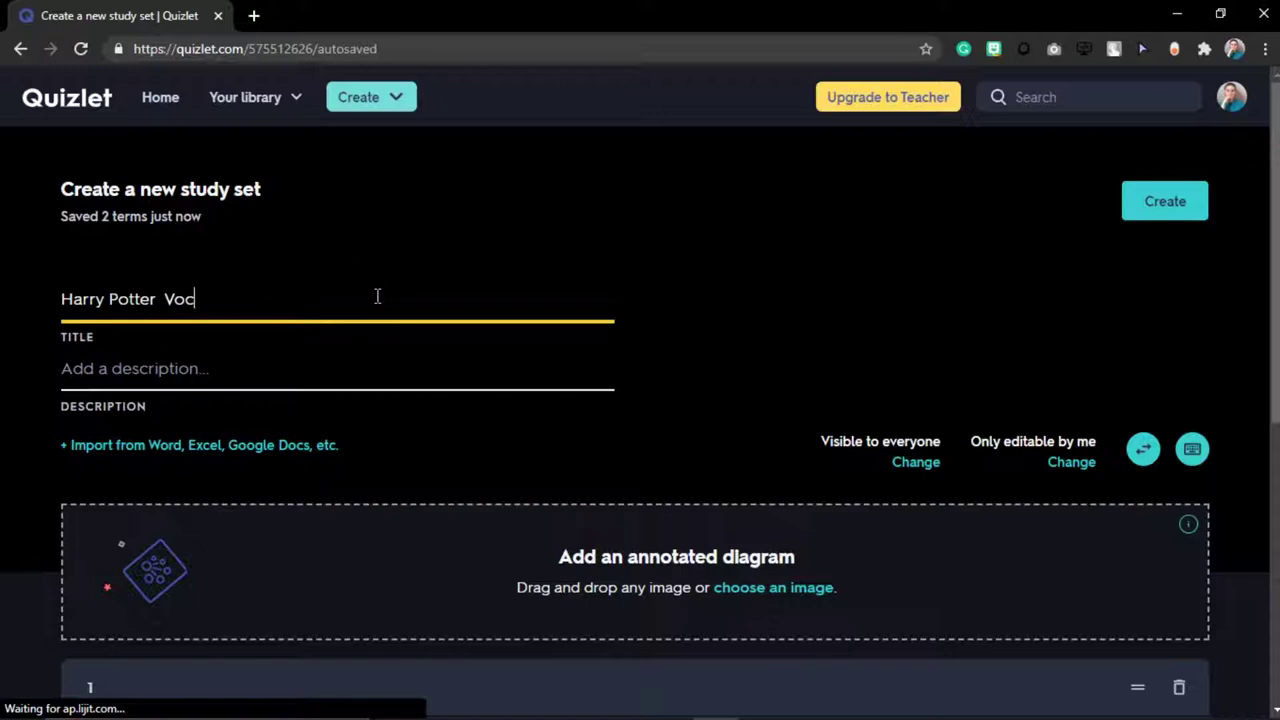
text(abularz)
click(160, 298)
key(BackSpace)
Enter "Basic HP vocabulary from part 1" as the study set's description
click(188, 366)
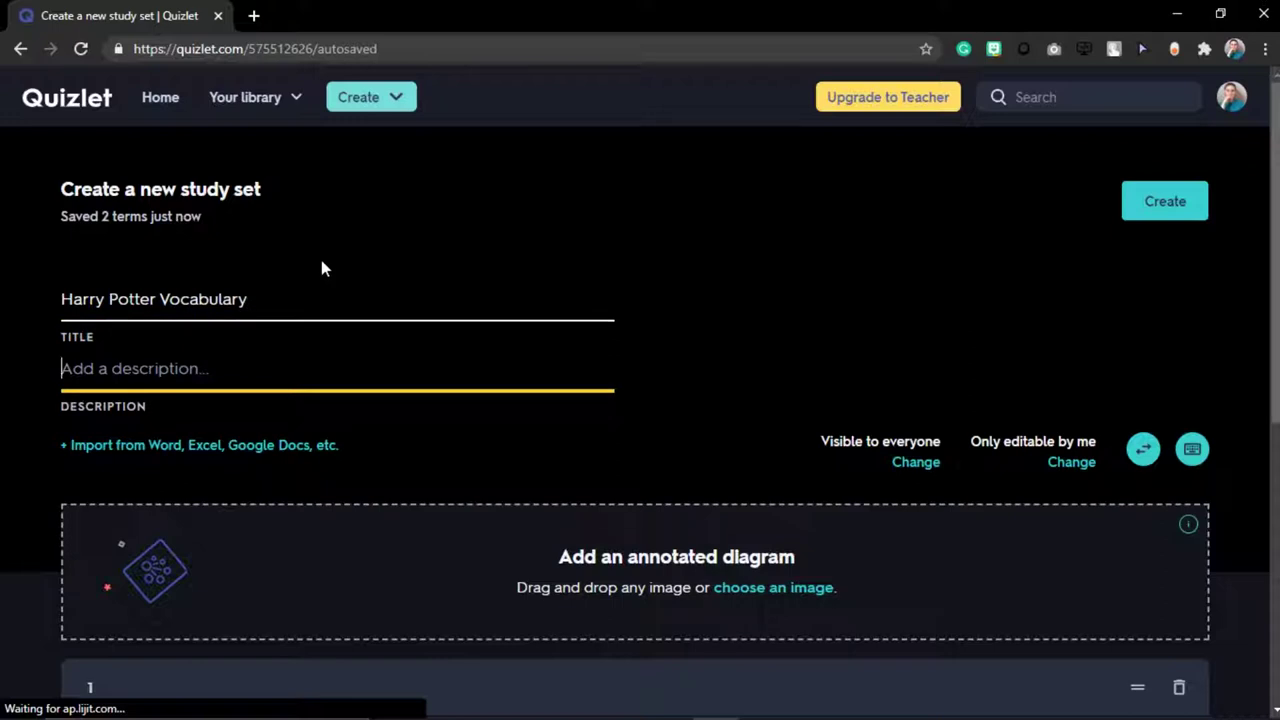
text(Bacis)
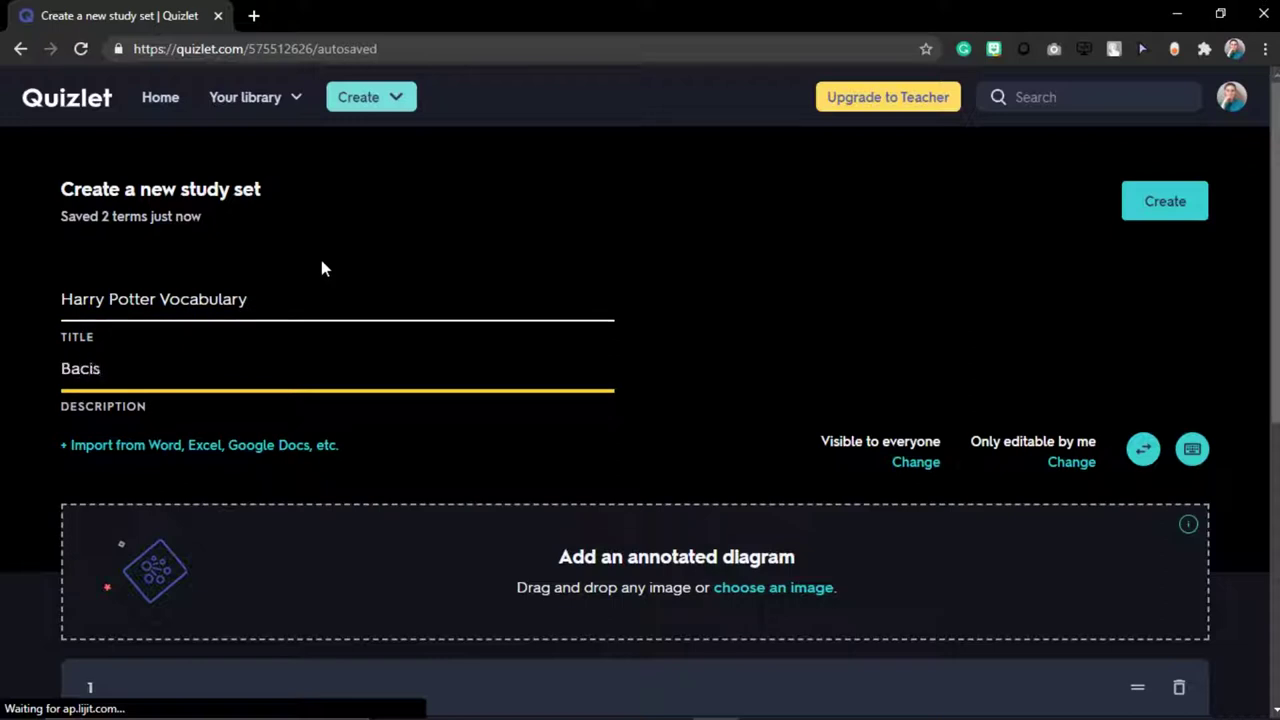
key(BackSpace)
key(BackSpace)
key(BackSpace)
text(sic HP vocabular)
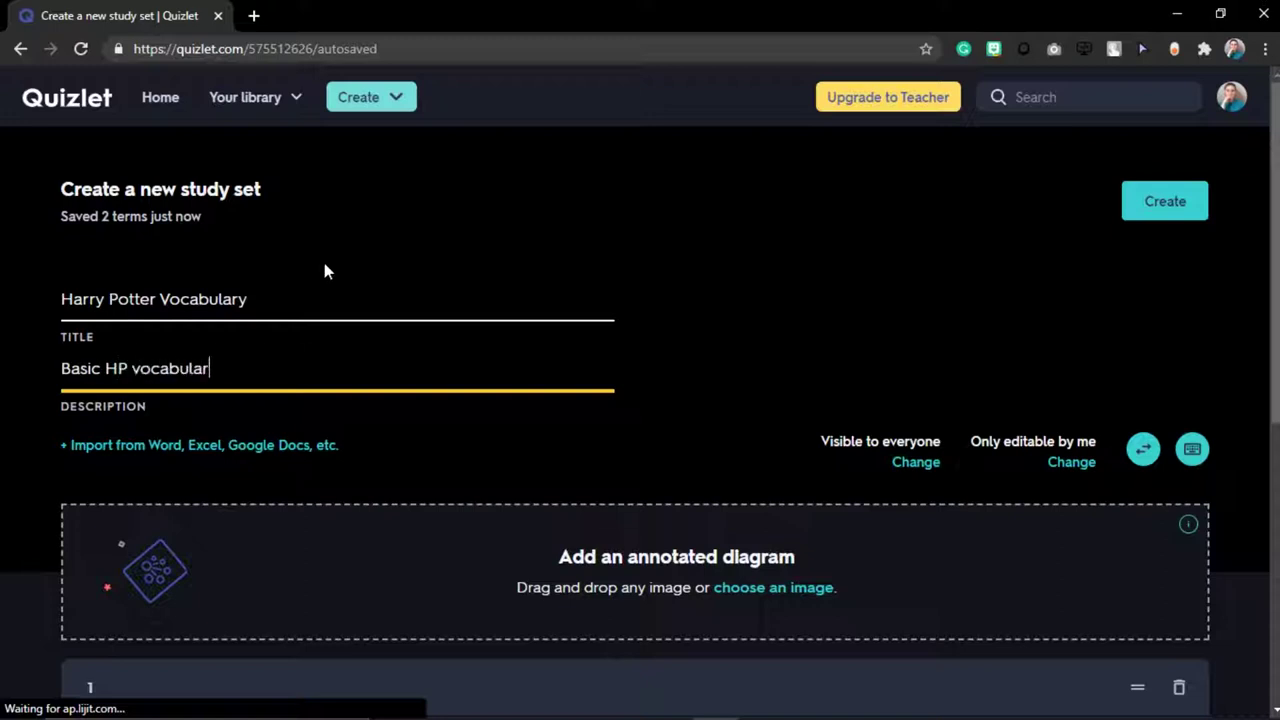
text(y f)
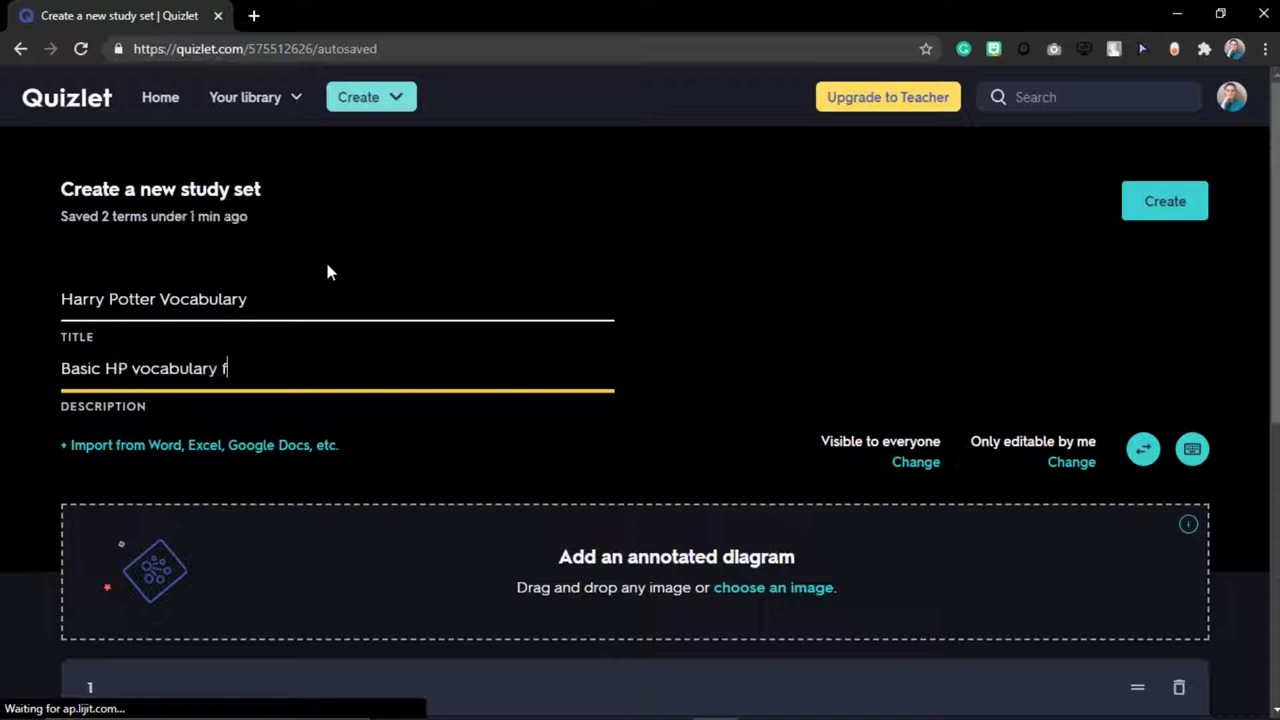
text(rom part 1)
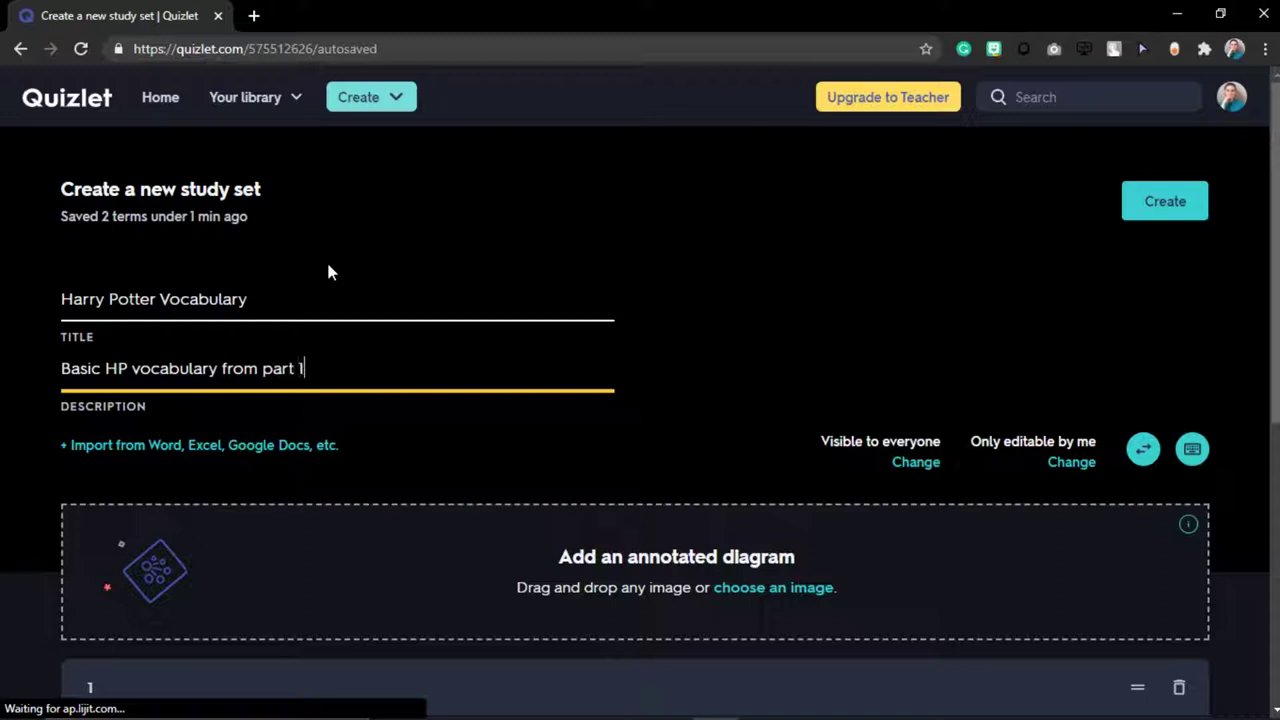
Look at the form for importing terms from Word, Excel or Google Docs, and cancel the import
click(140, 449)
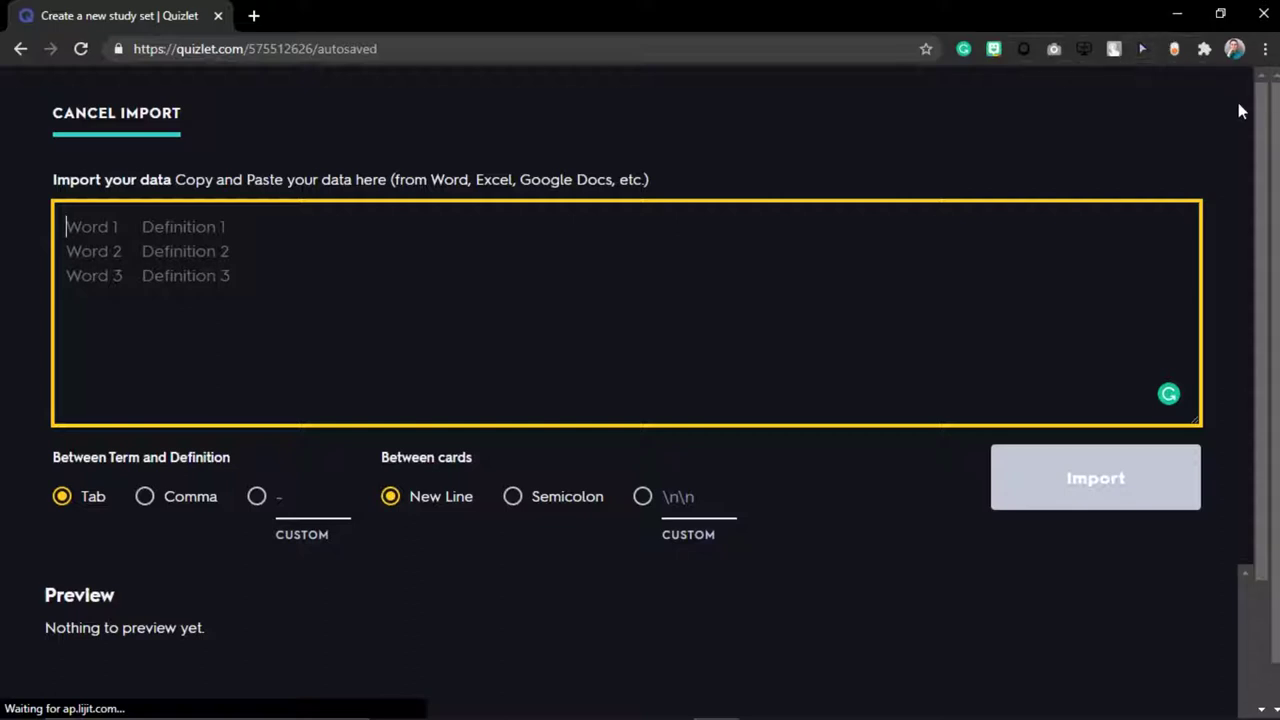
click(95, 113)
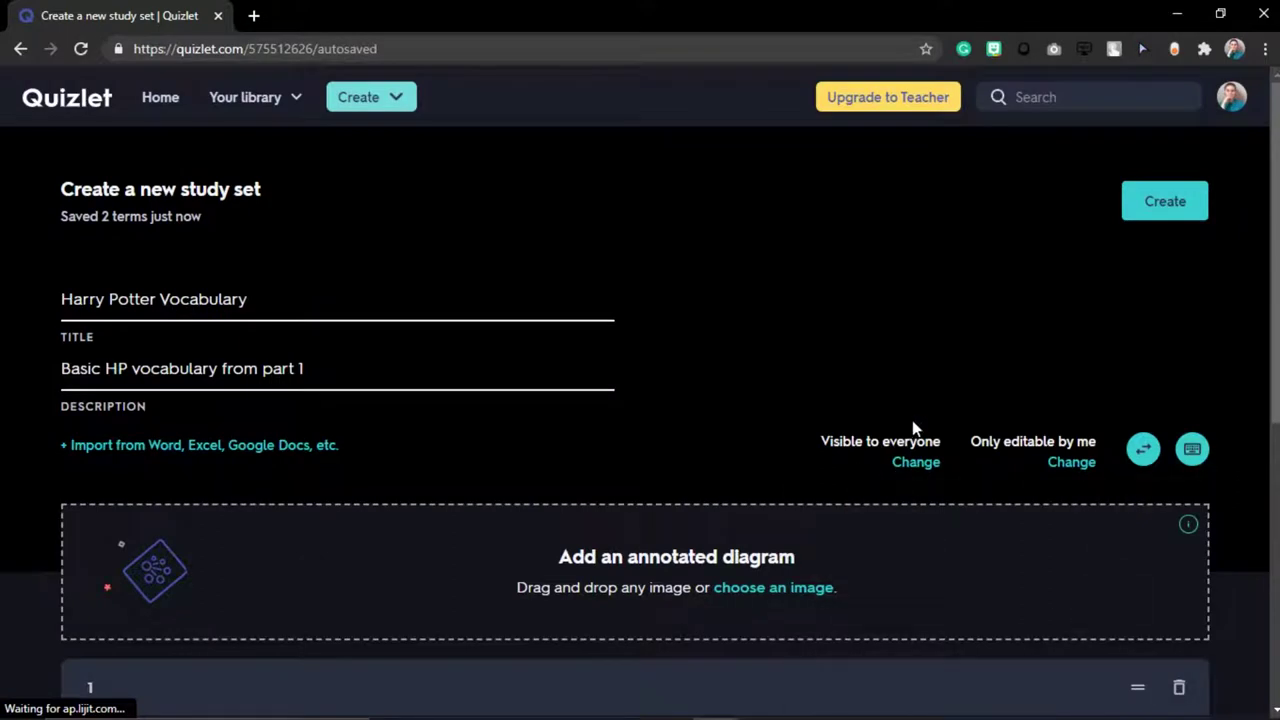
Try limiting the study set's visibility to Certain Classes, ticking and unticking the listed classes
scroll(913, 428, down, 1)
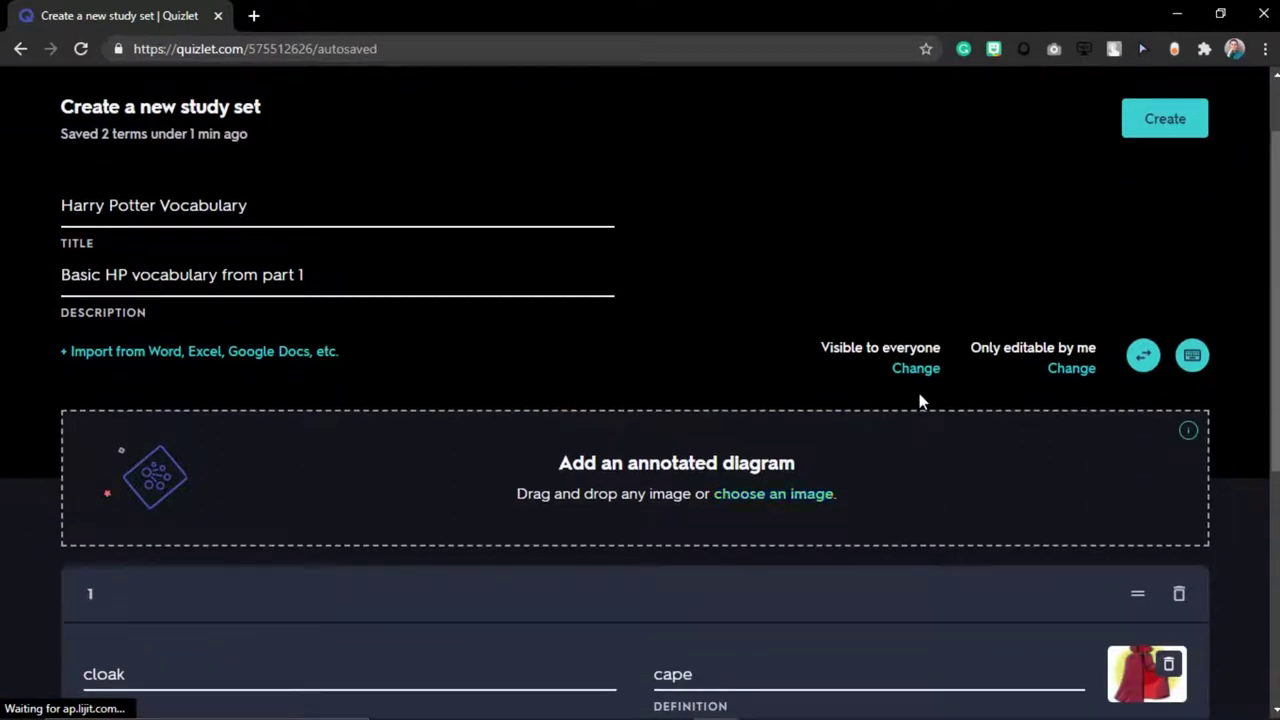
click(916, 370)
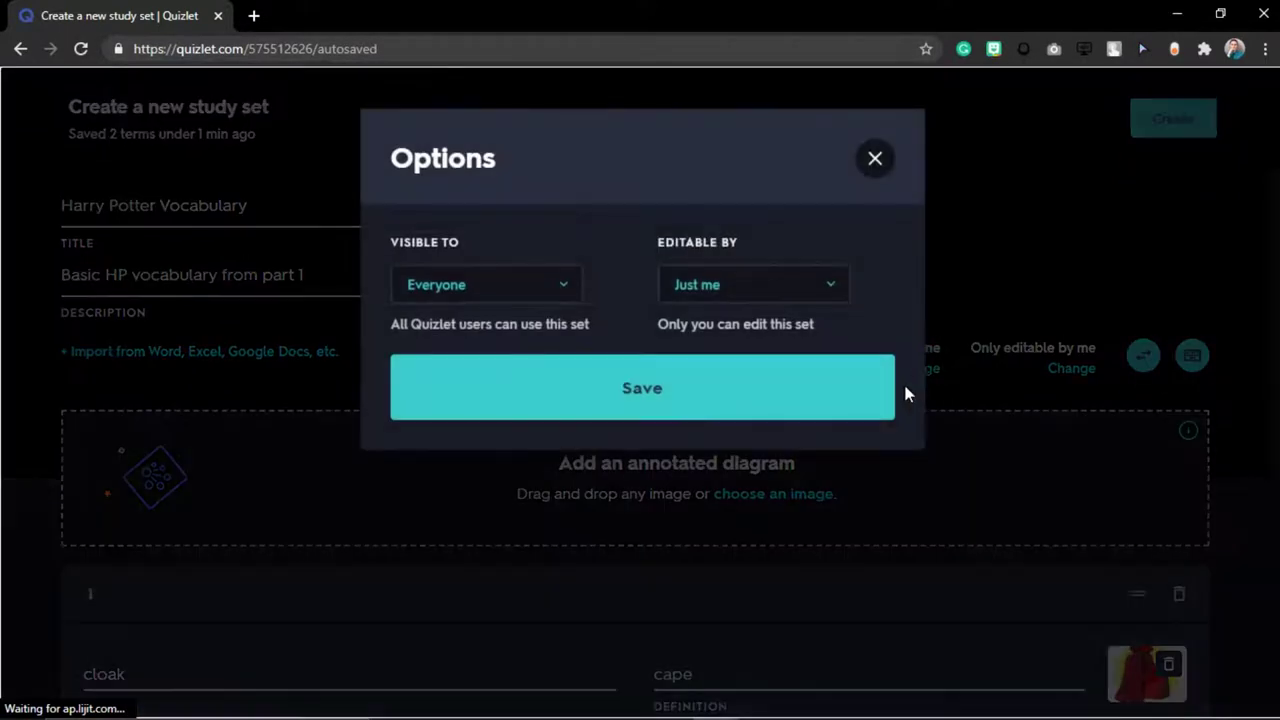
click(485, 292)
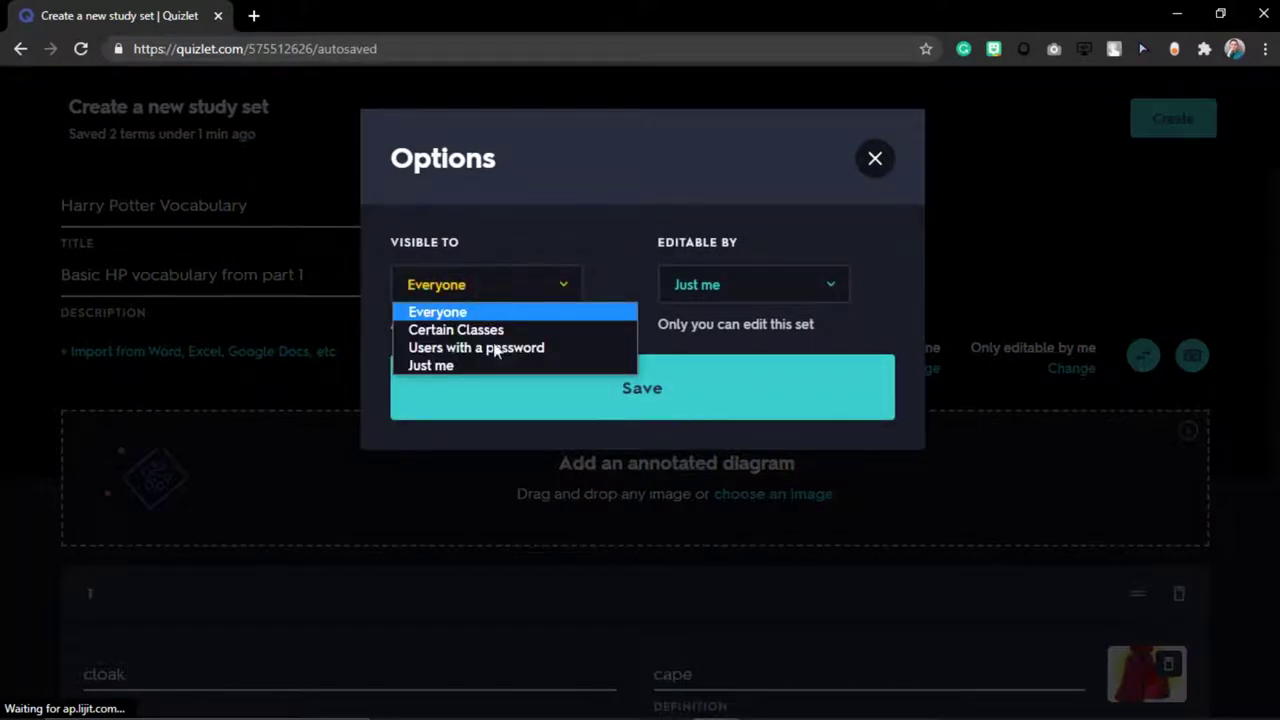
click(497, 331)
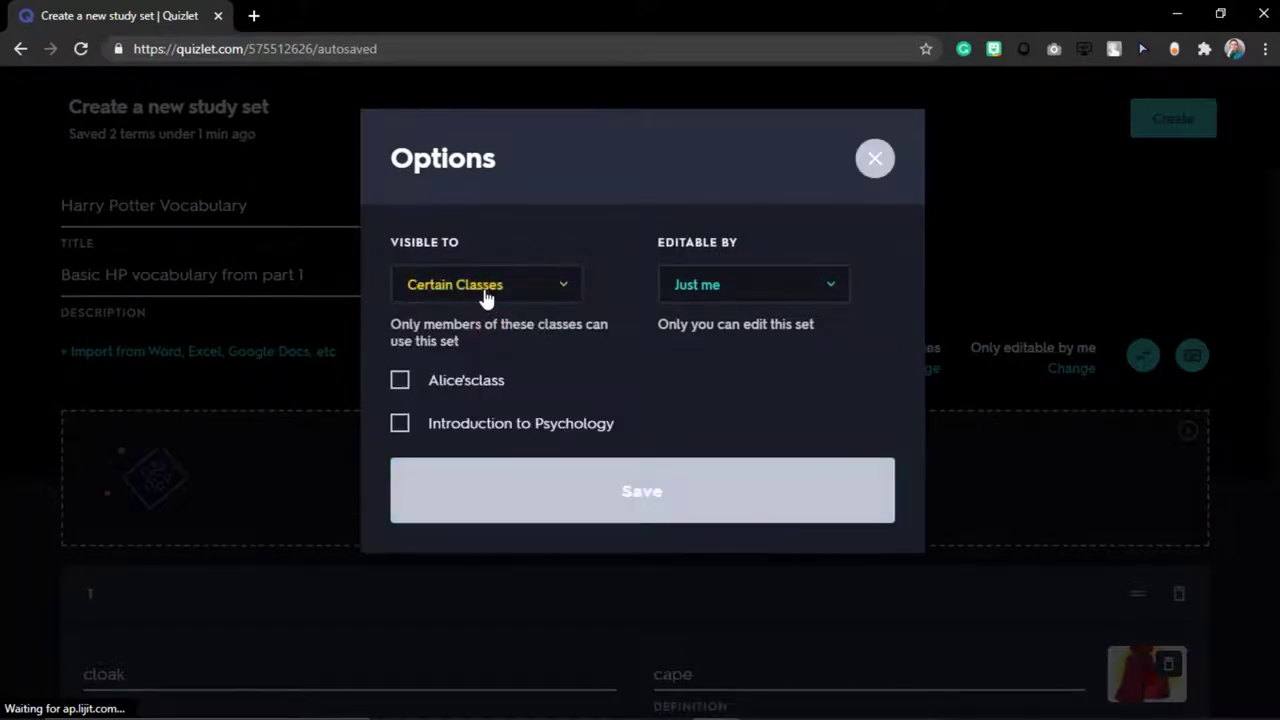
click(484, 388)
click(494, 428)
click(477, 384)
click(496, 426)
click(496, 426)
click(492, 428)
Try the Users with a password and Just me visibility options, and return the study set's visibility to Everyone
click(485, 290)
click(483, 345)
click(508, 385)
click(743, 397)
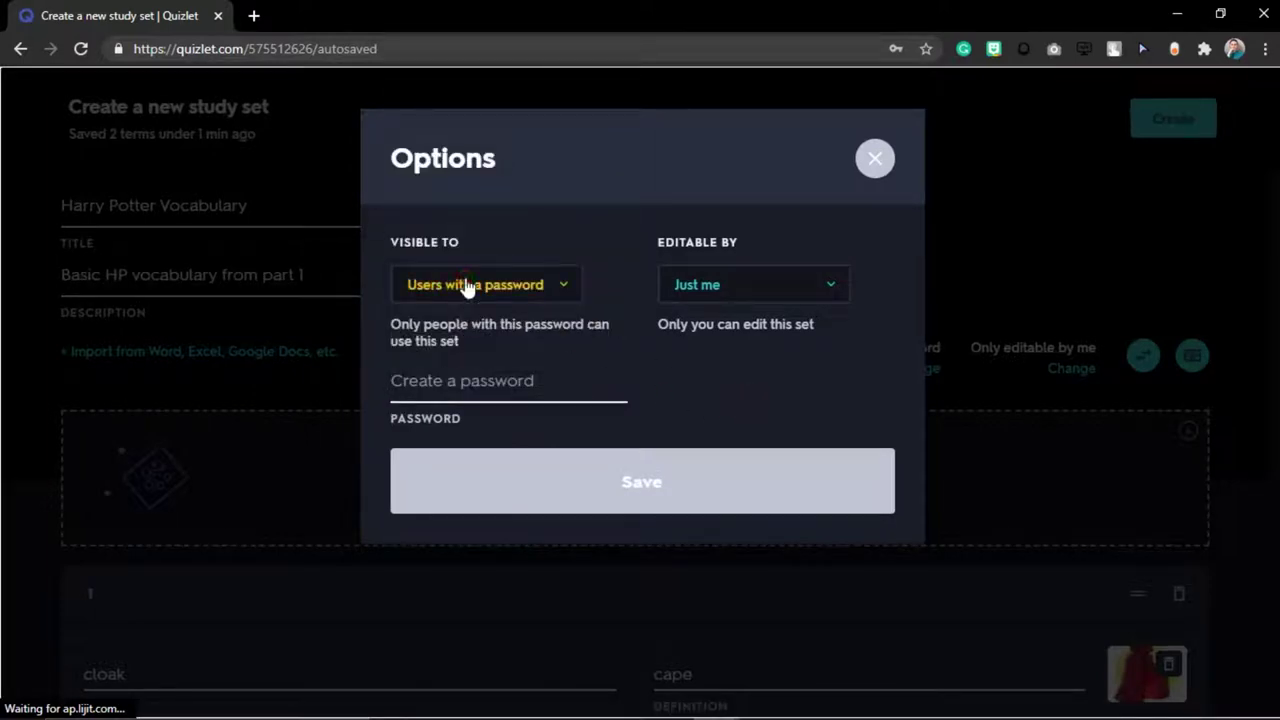
click(467, 286)
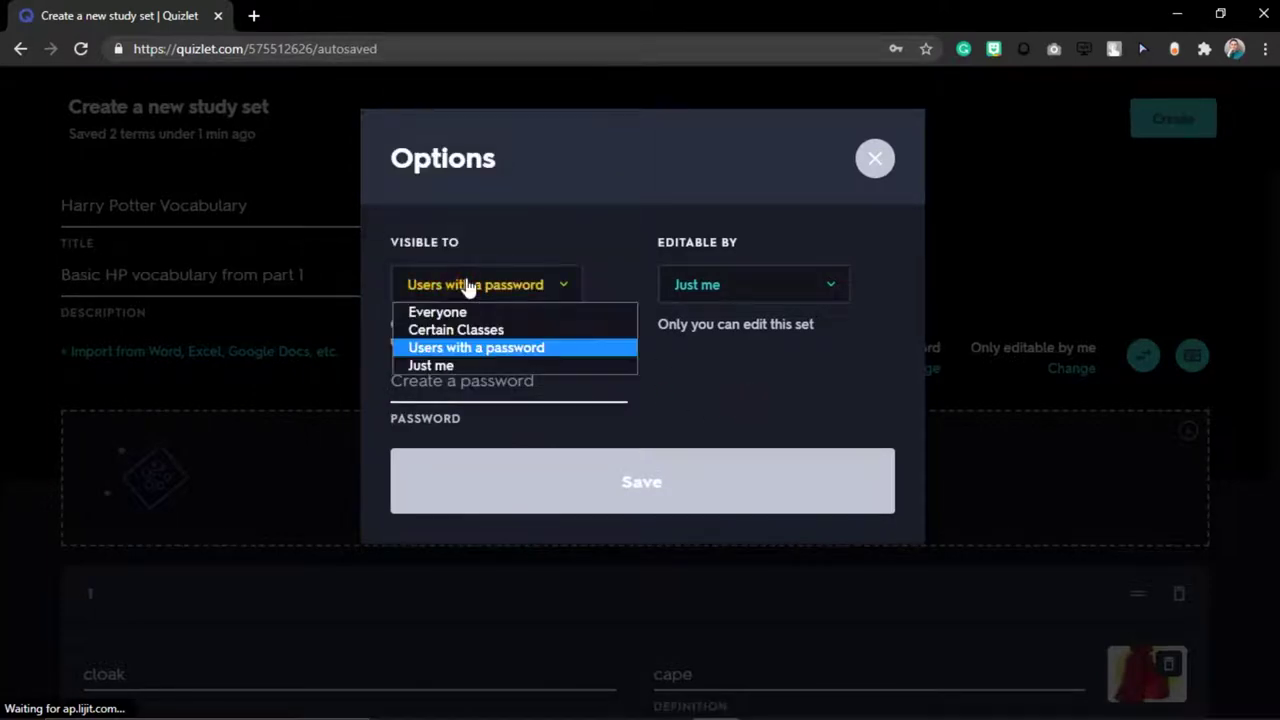
click(502, 366)
click(493, 295)
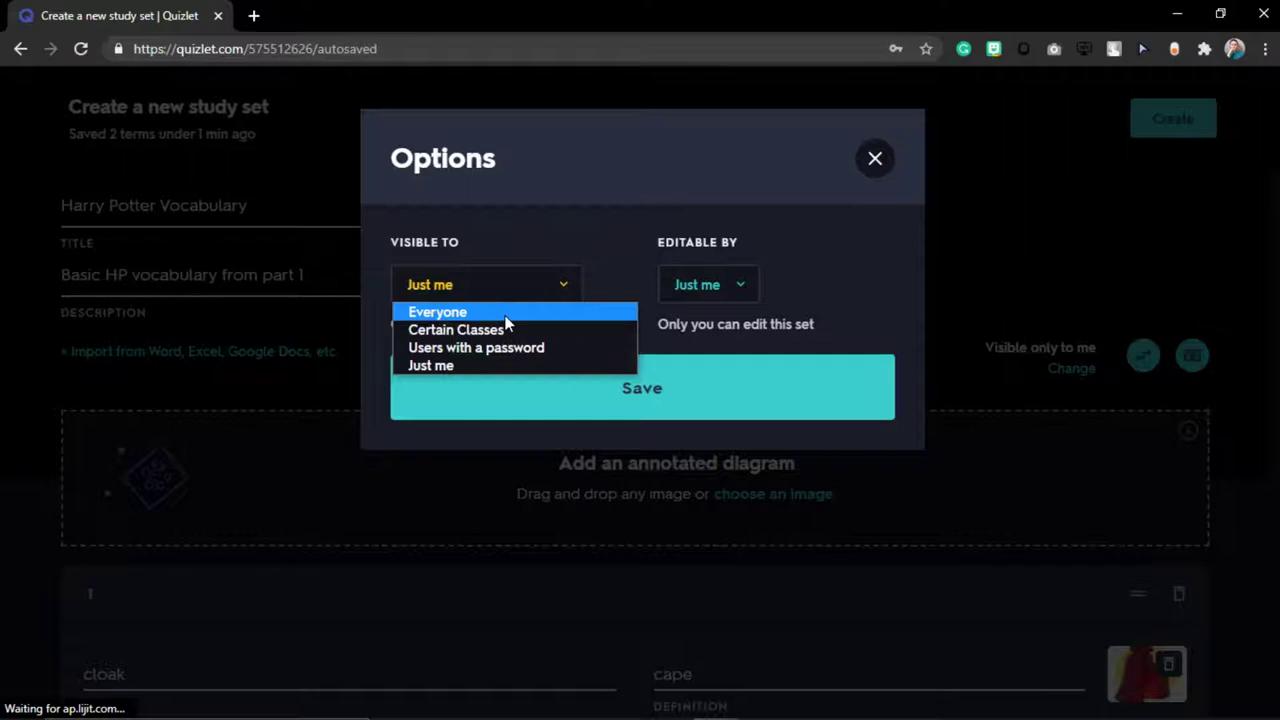
click(505, 316)
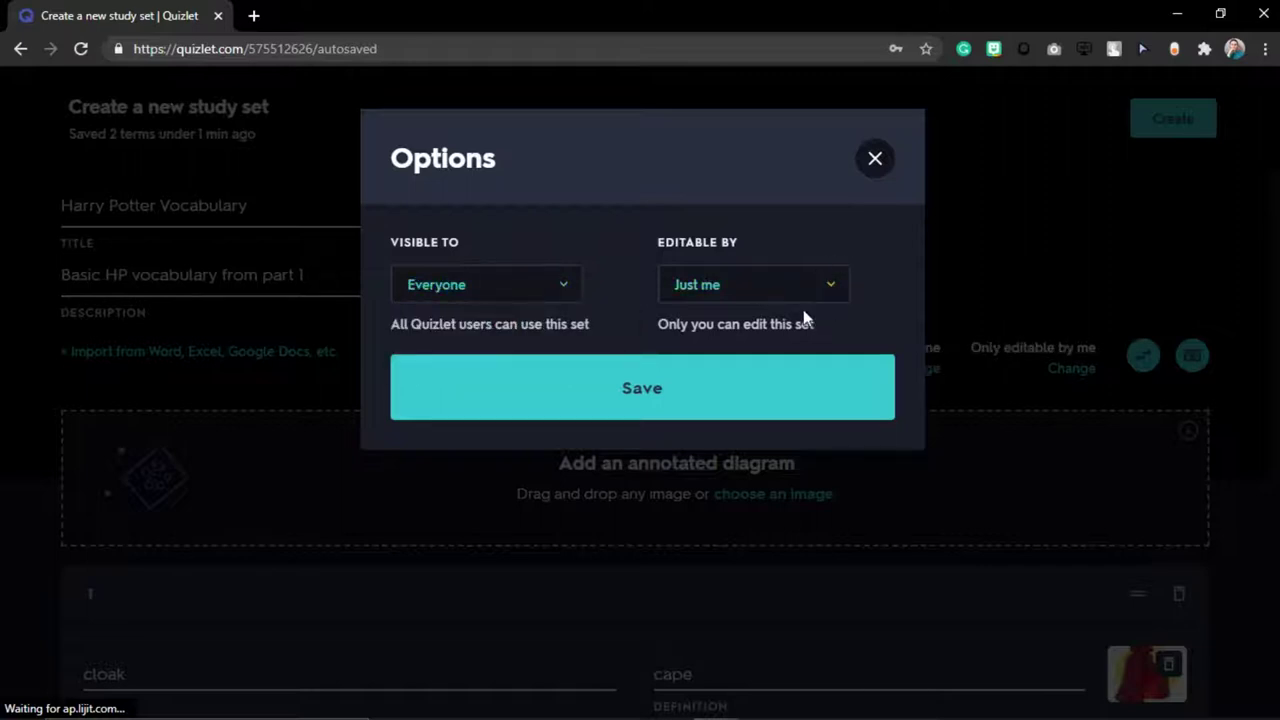
Keep the study set editable by Just me and save the visibility and editing options
click(774, 284)
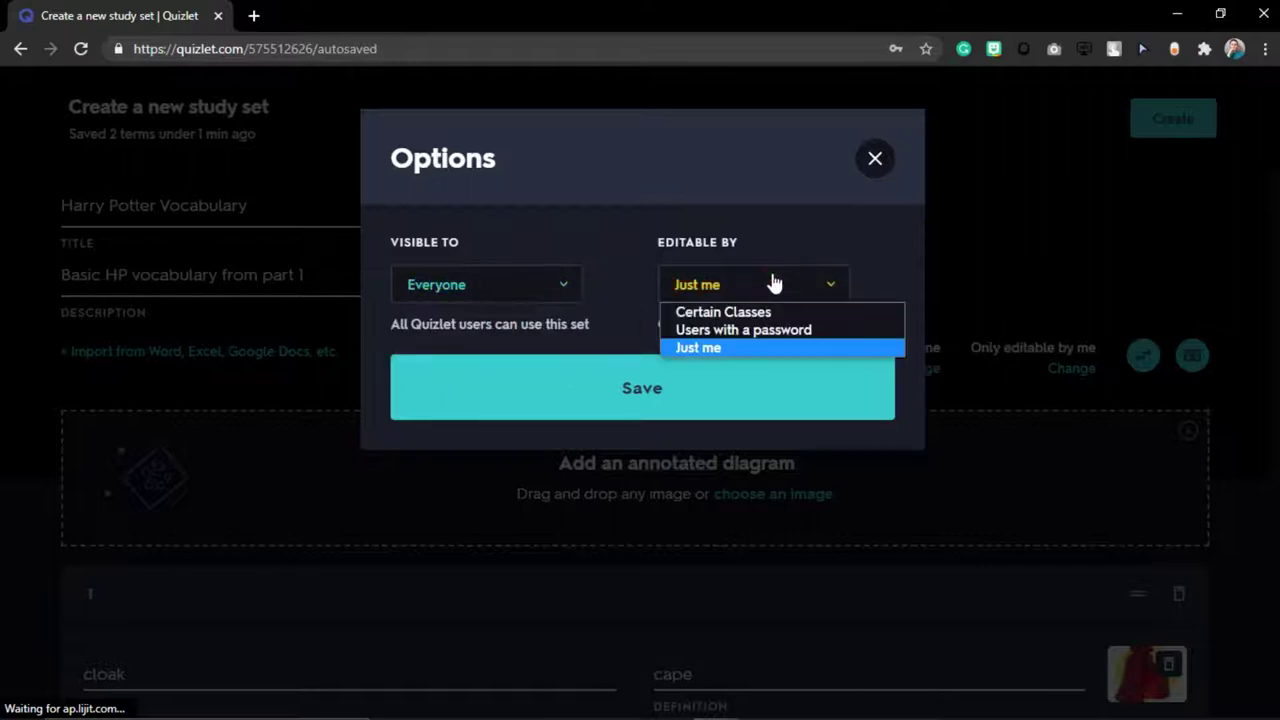
click(822, 350)
click(779, 401)
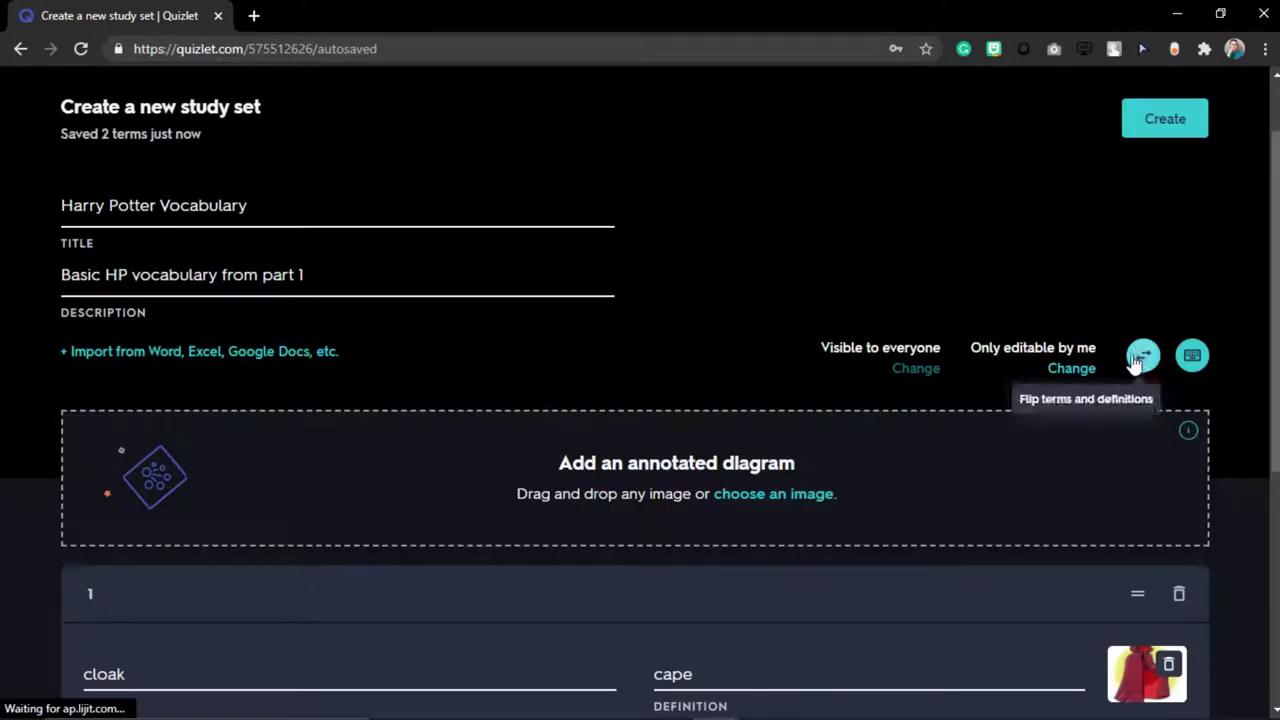
Flip the terms and definitions of all cards, and flip them back to their original order
mouse_move(1190, 356)
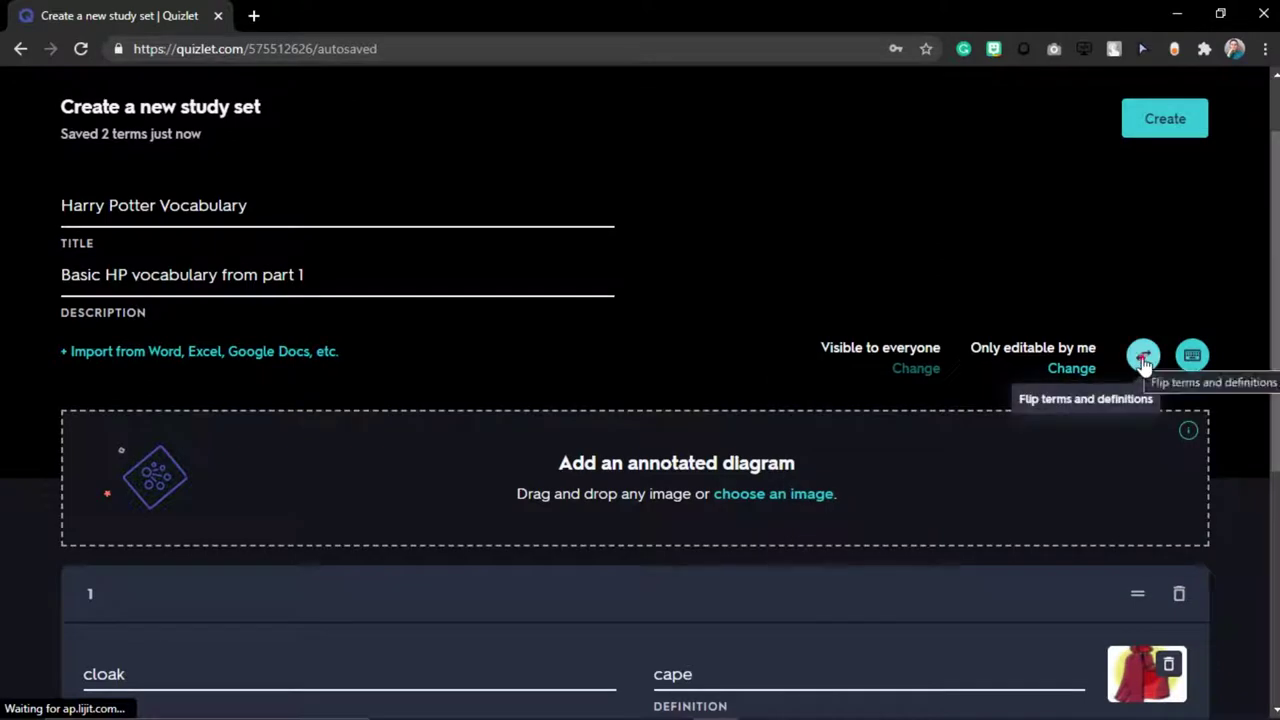
click(1143, 358)
scroll(1143, 362, down, 2)
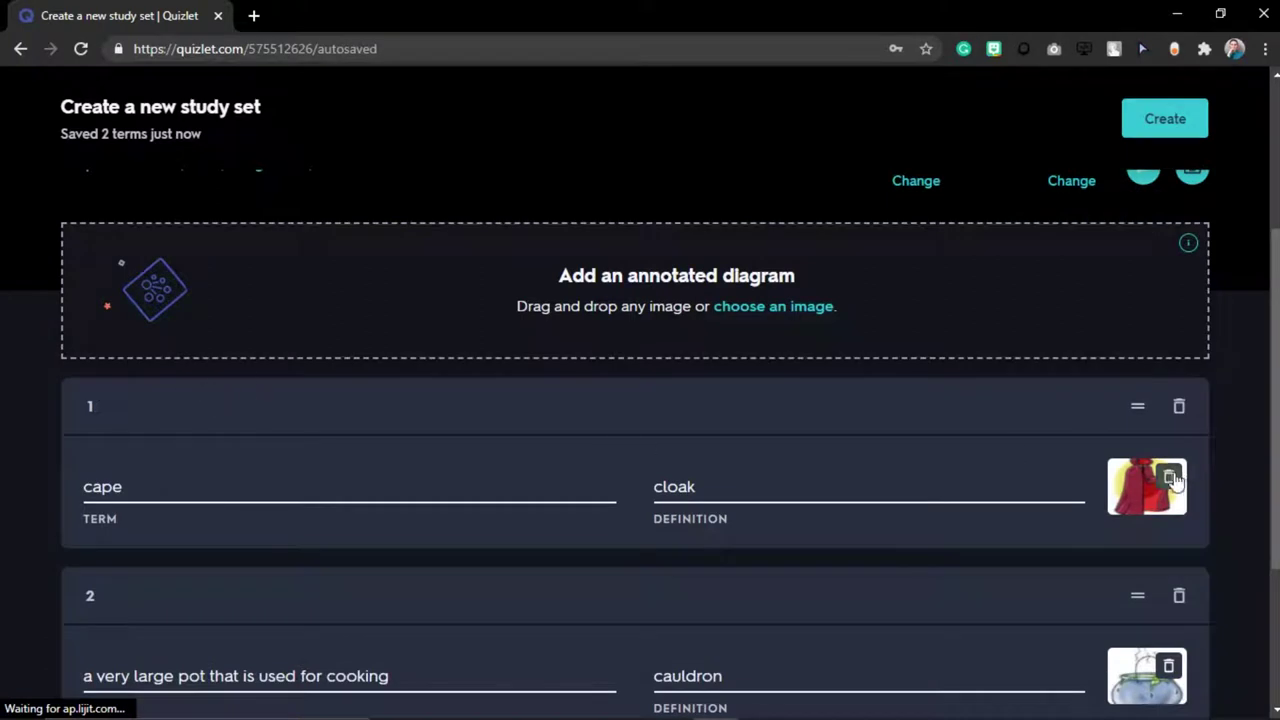
scroll(1094, 431, up, 1)
click(1140, 261)
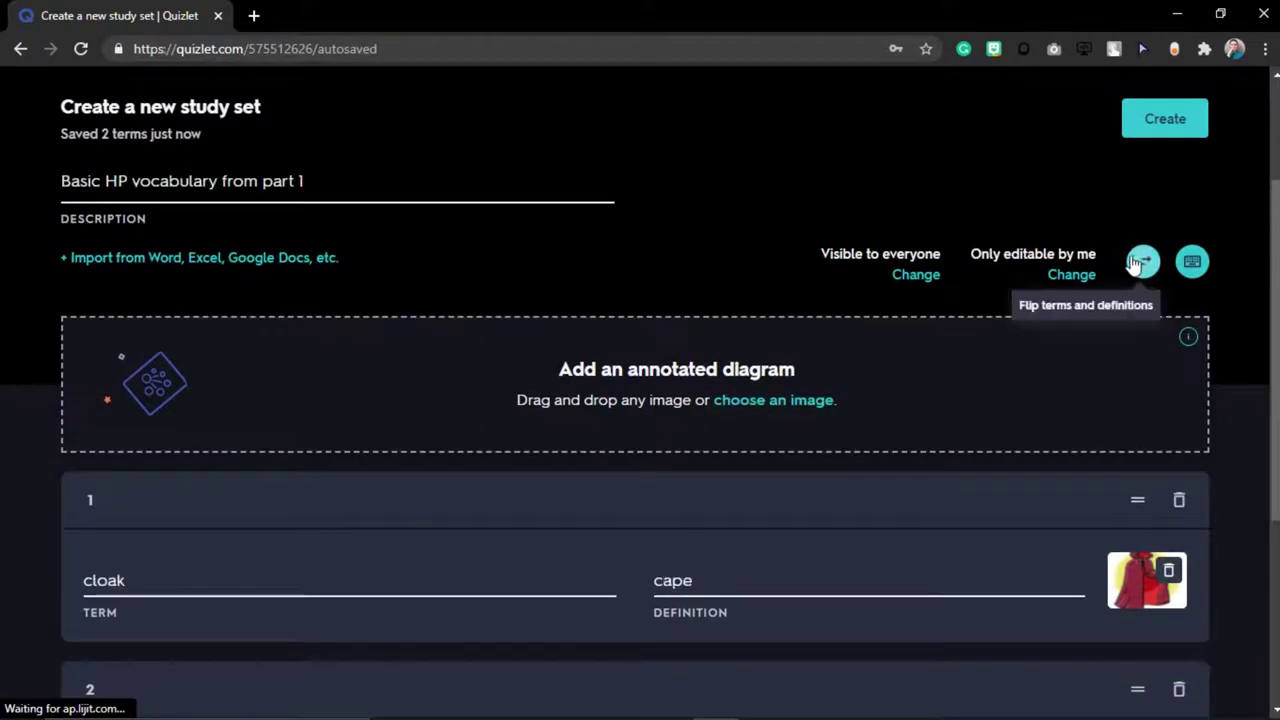
click(1136, 263)
click(1132, 262)
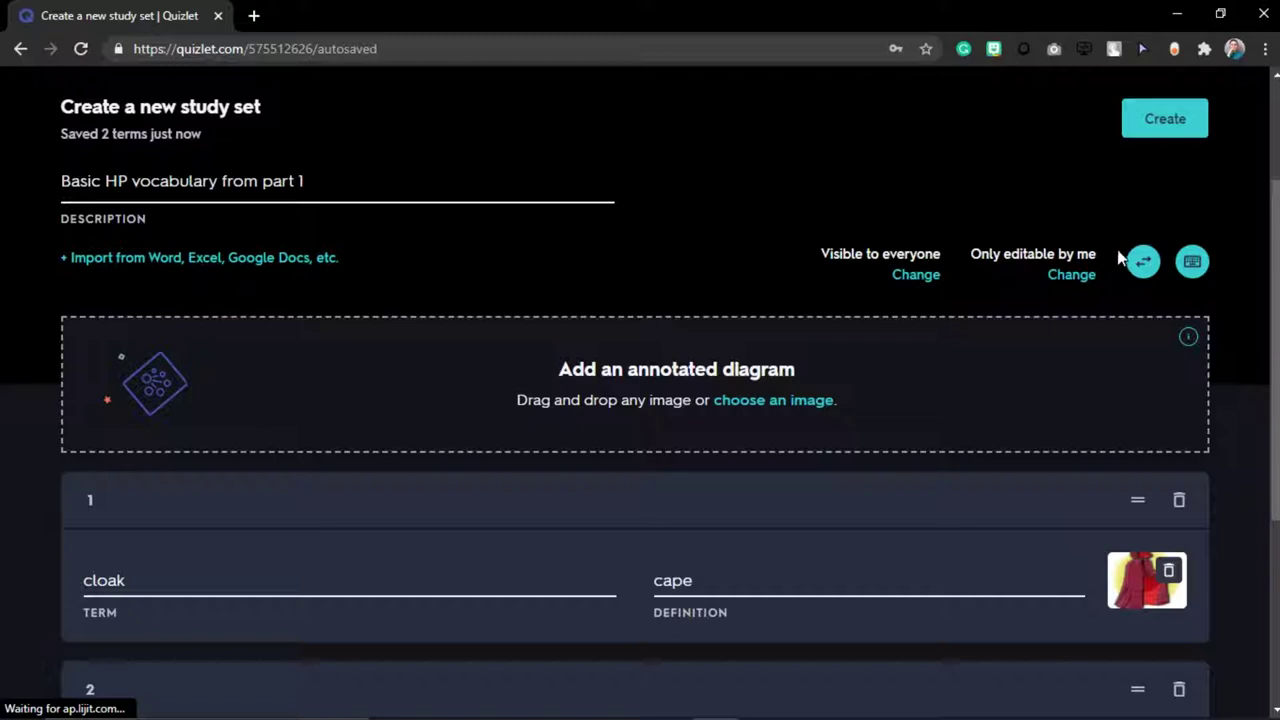
Add a third card to the study set and enter "wand" as its term
scroll(960, 420, down, 1)
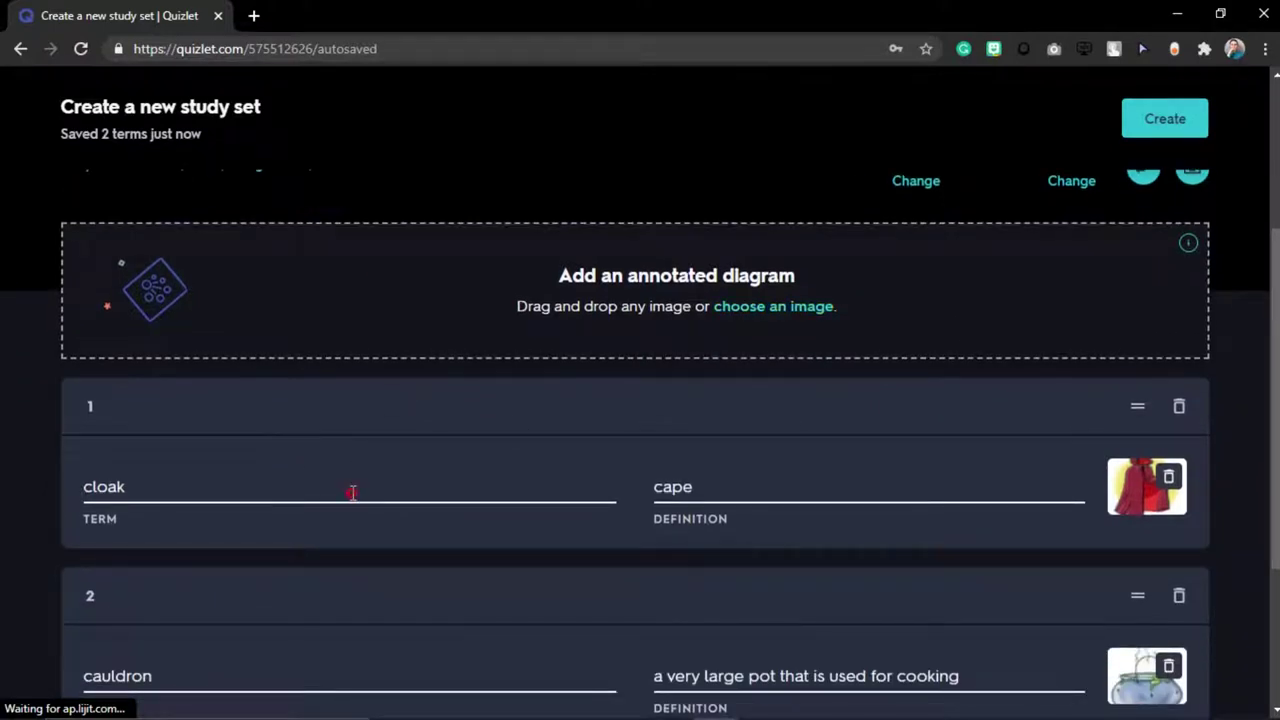
double_click(352, 492)
scroll(443, 466, down, 3)
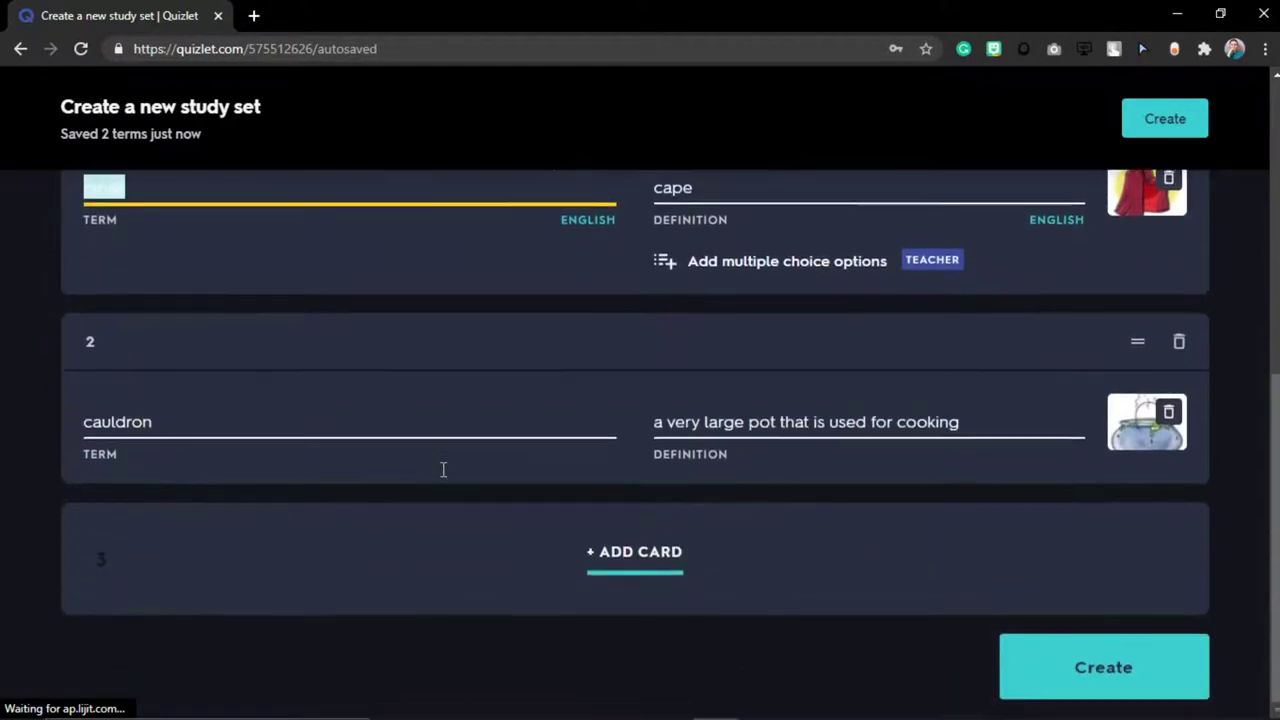
click(662, 558)
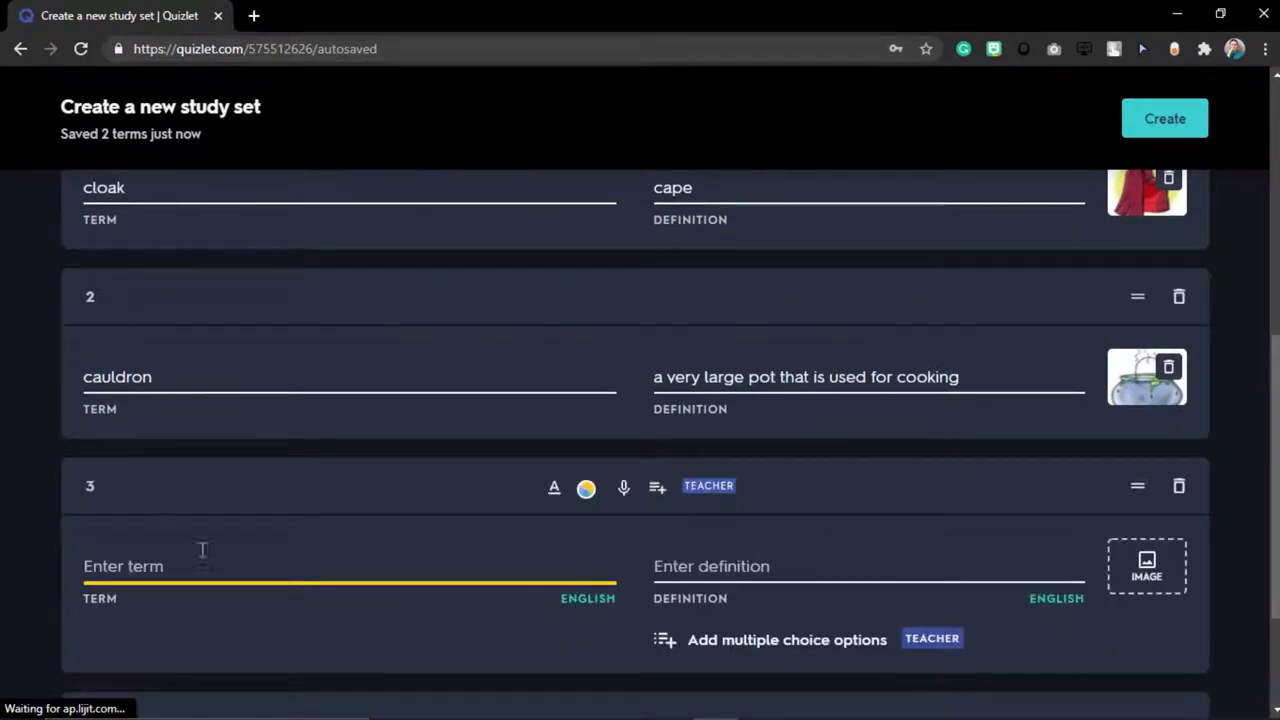
text(want)
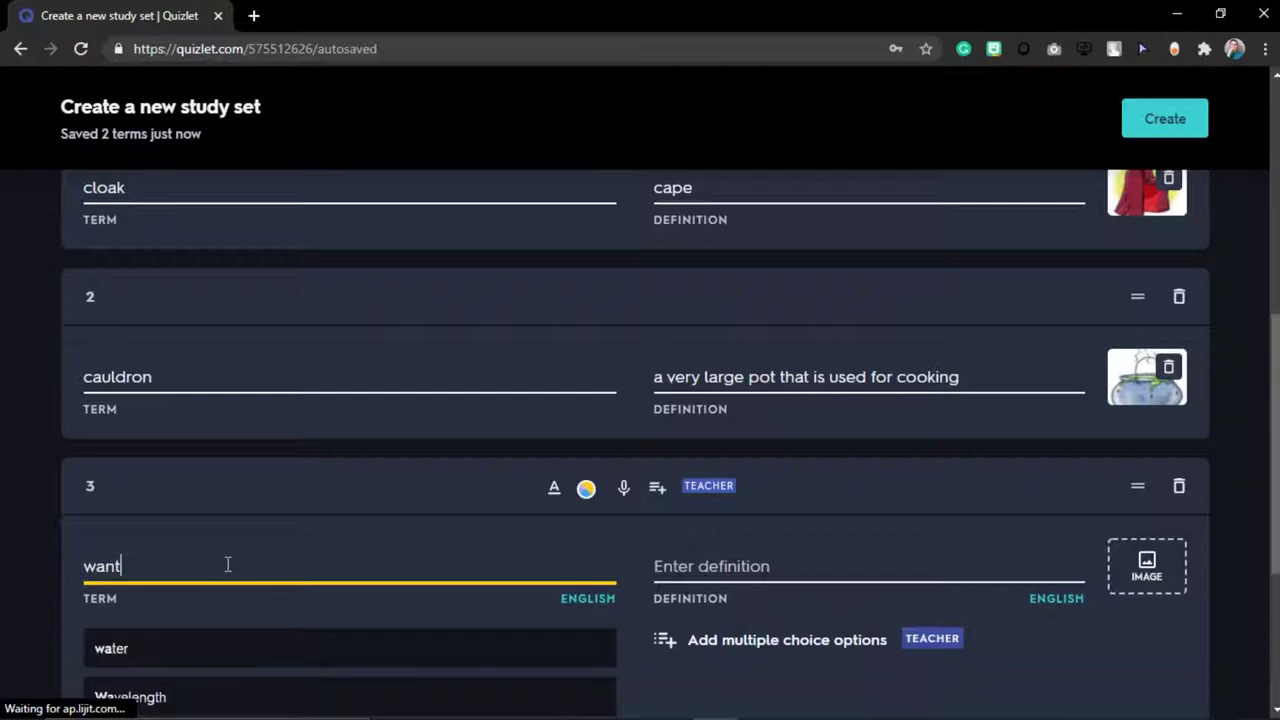
key(BackSpace)
text(d)
scroll(303, 335, down, 1)
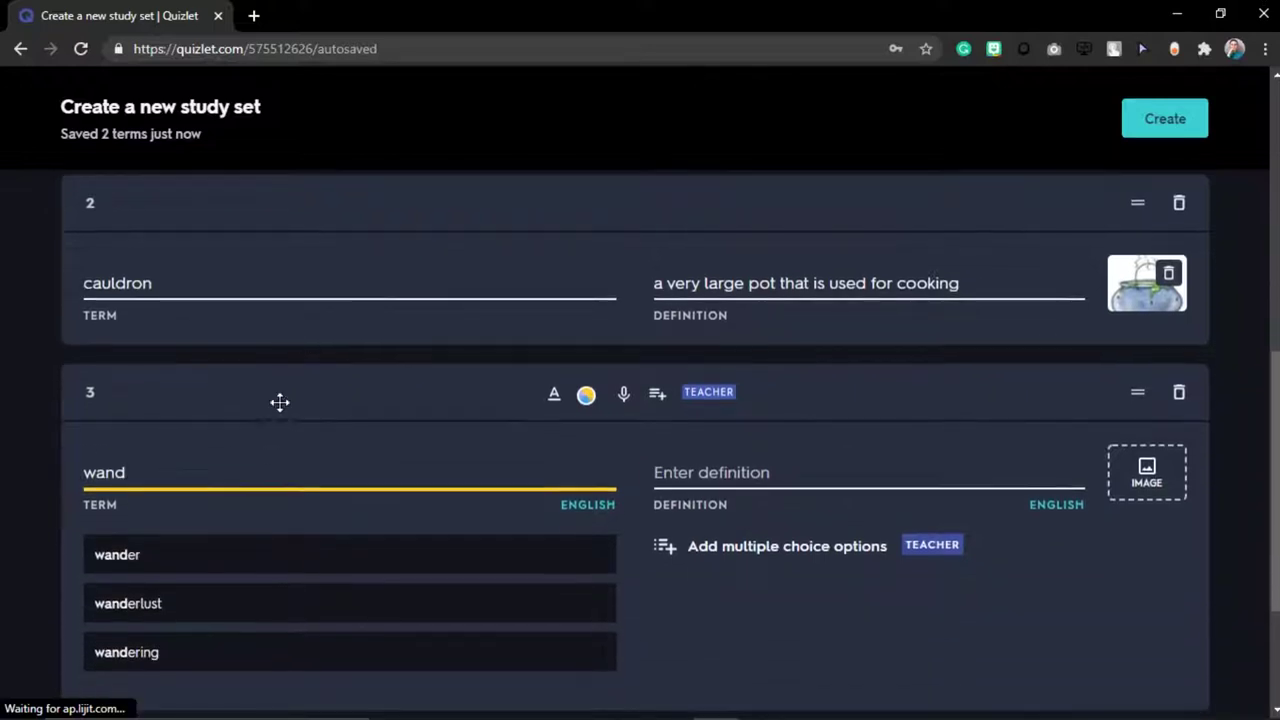
Try the suggested term "wander" with the suggested definition "to move from place to place without reason" on the third card
click(152, 568)
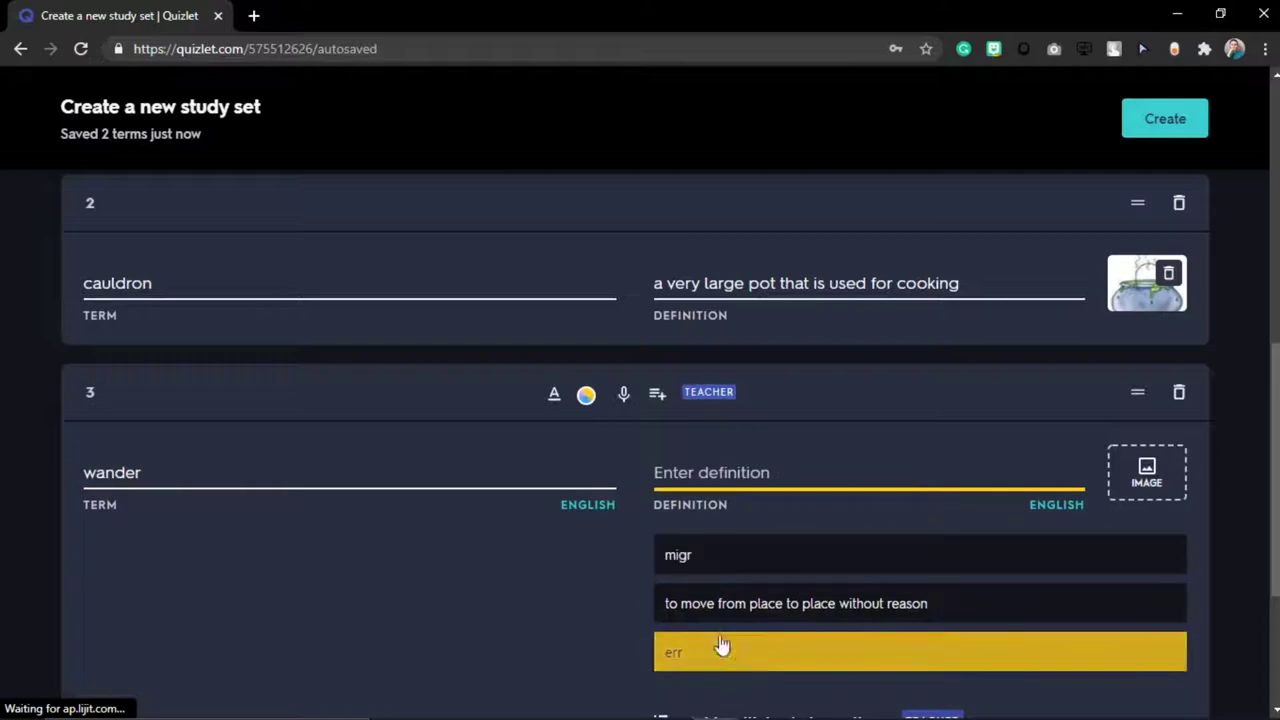
click(790, 604)
Change the third card's term to "wand" and its definition to "the magic stick wizards use to cast spells"
click(466, 477)
double_click(466, 477)
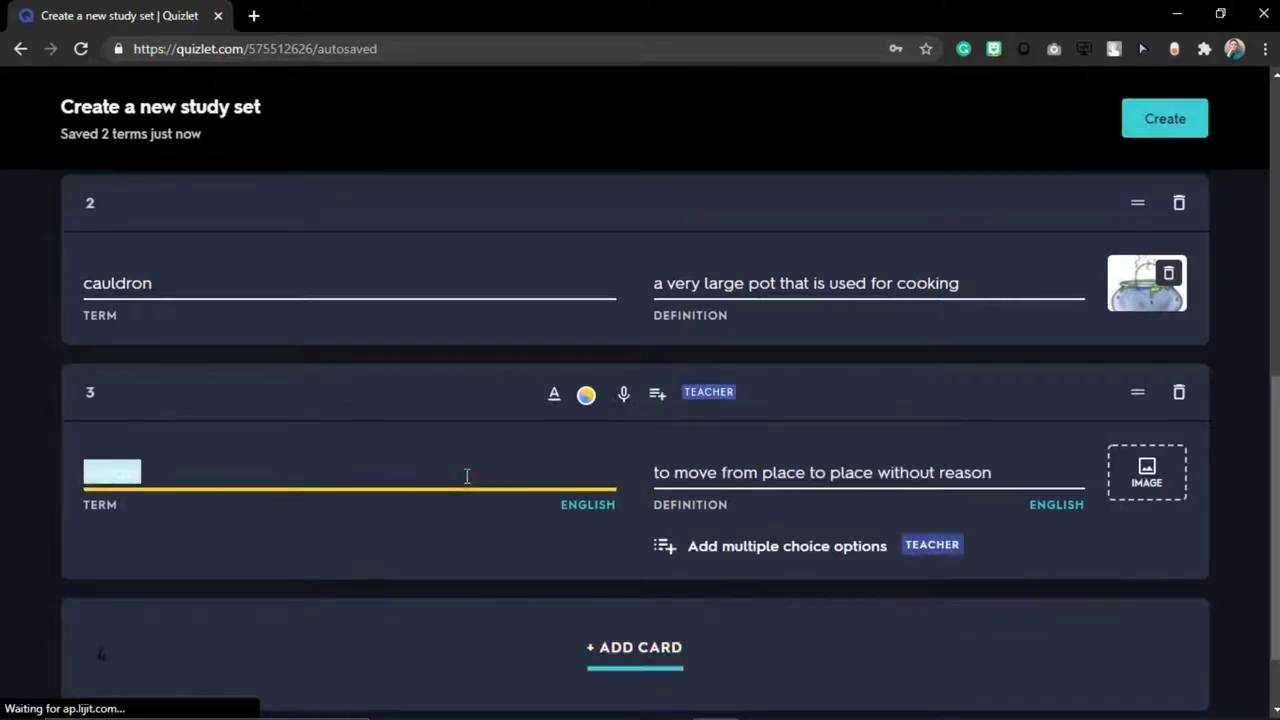
text(wand)
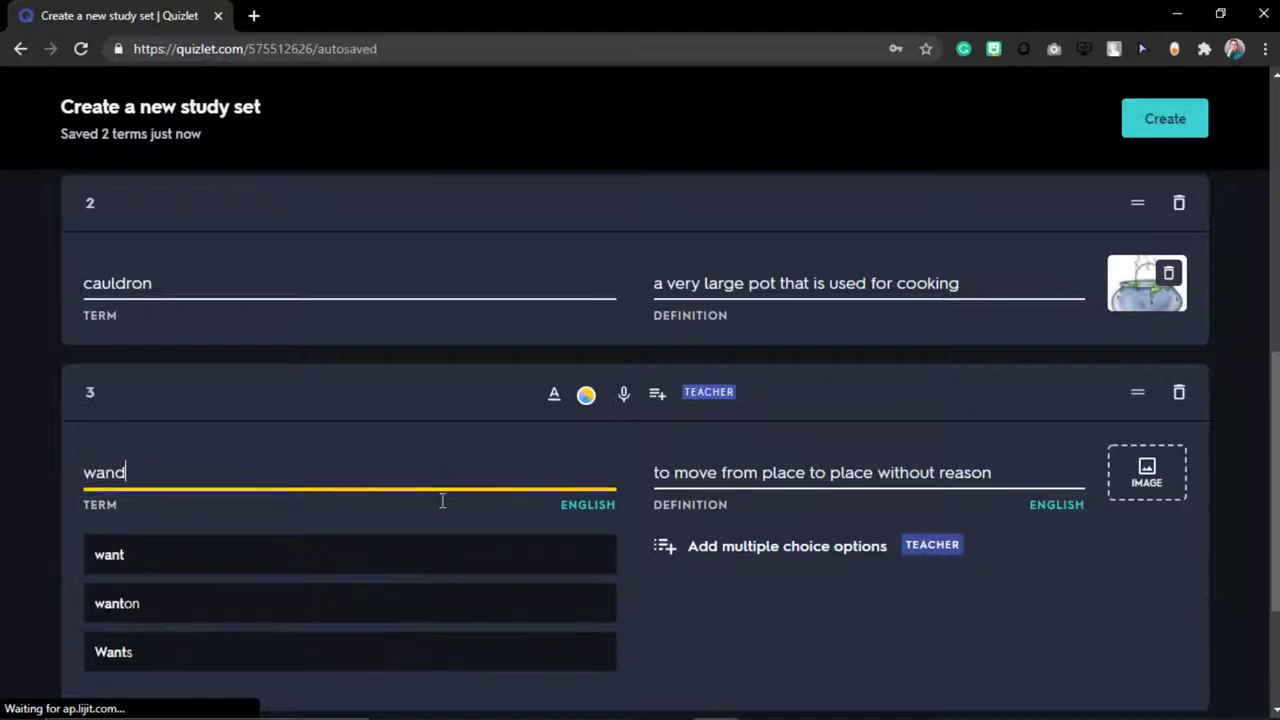
triple_click(858, 475)
text(the mac)
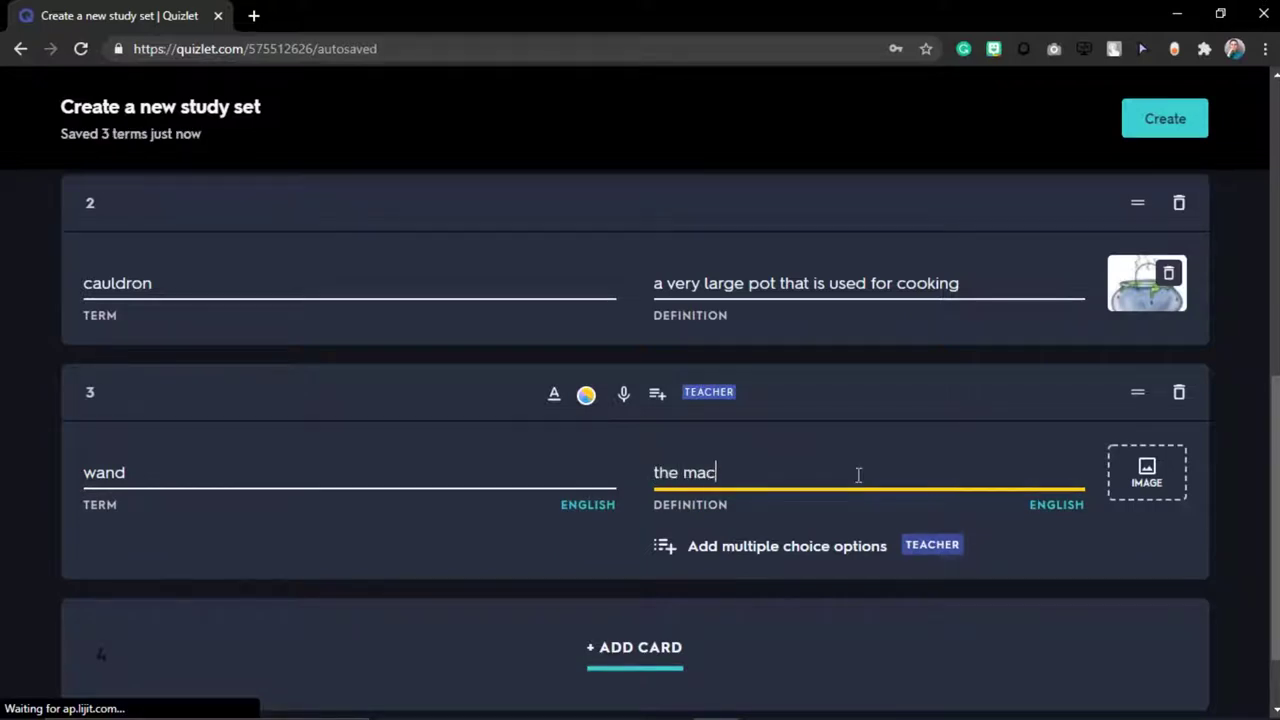
key(BackSpace)
text(gic stick)
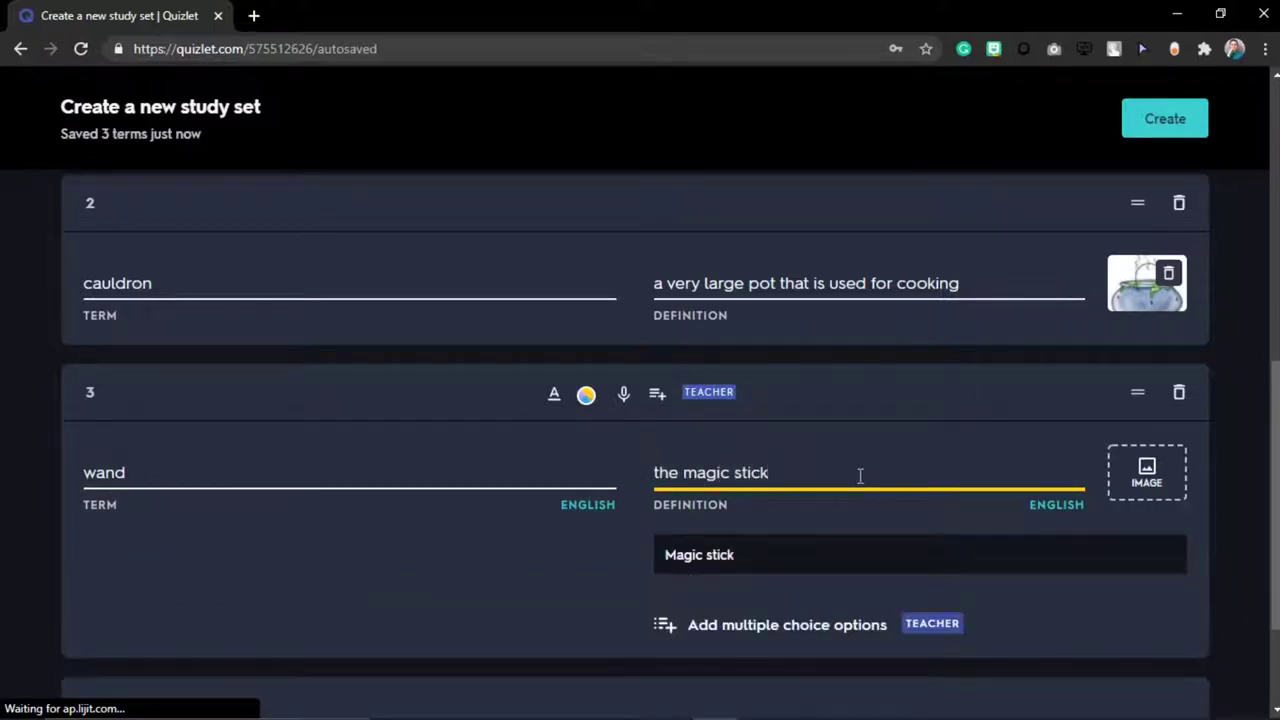
text( wizards use to cas)
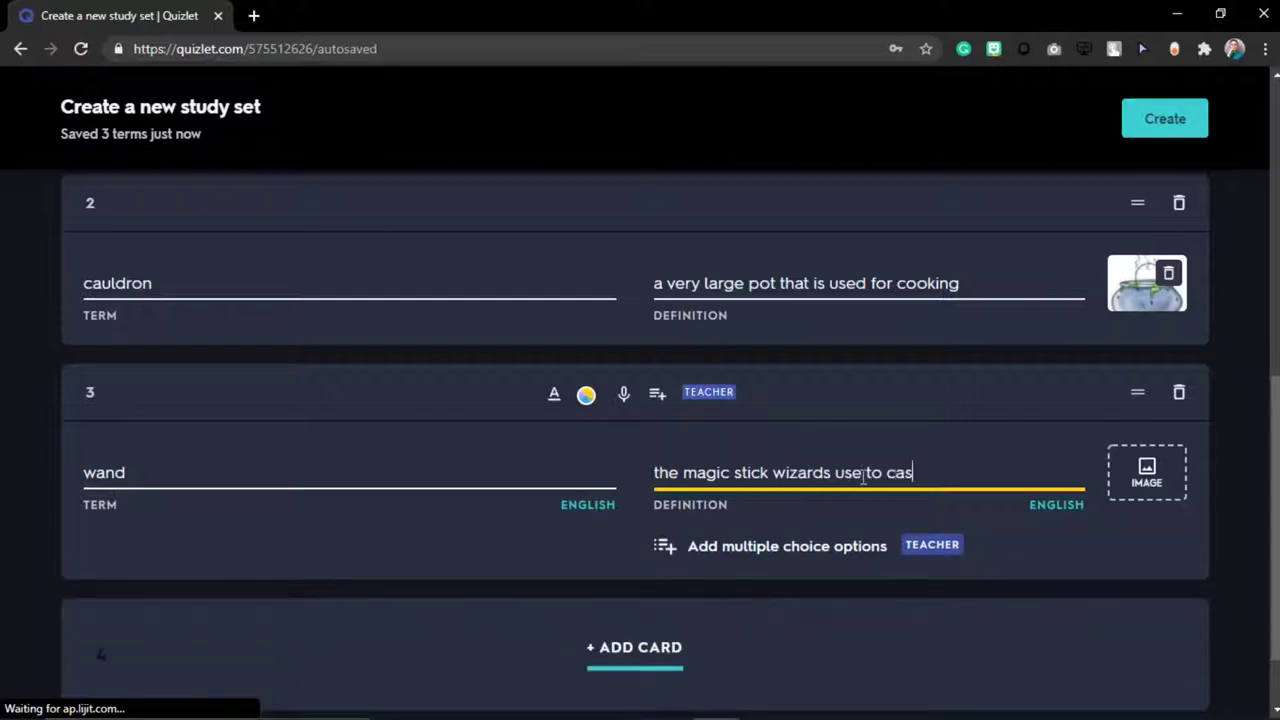
text(t spells)
Search the language choices for the wand card's term for "lat", and clear the search without changing the language
click(588, 507)
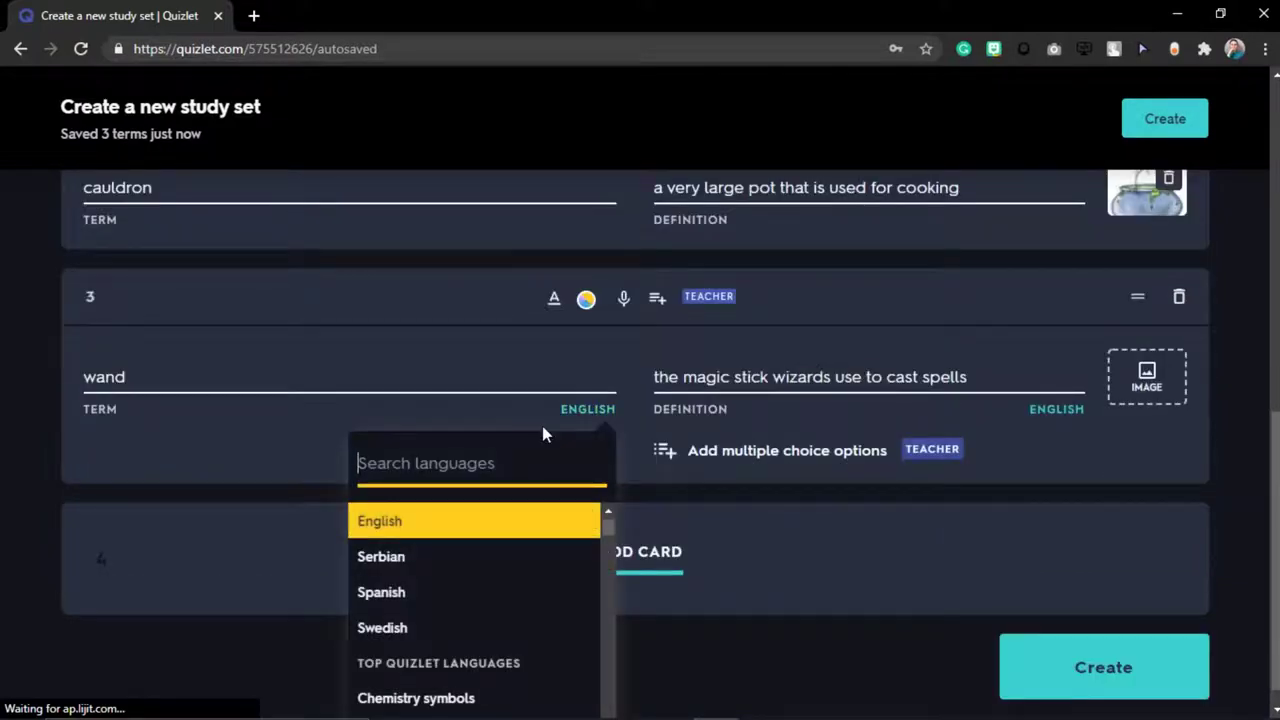
text(lat)
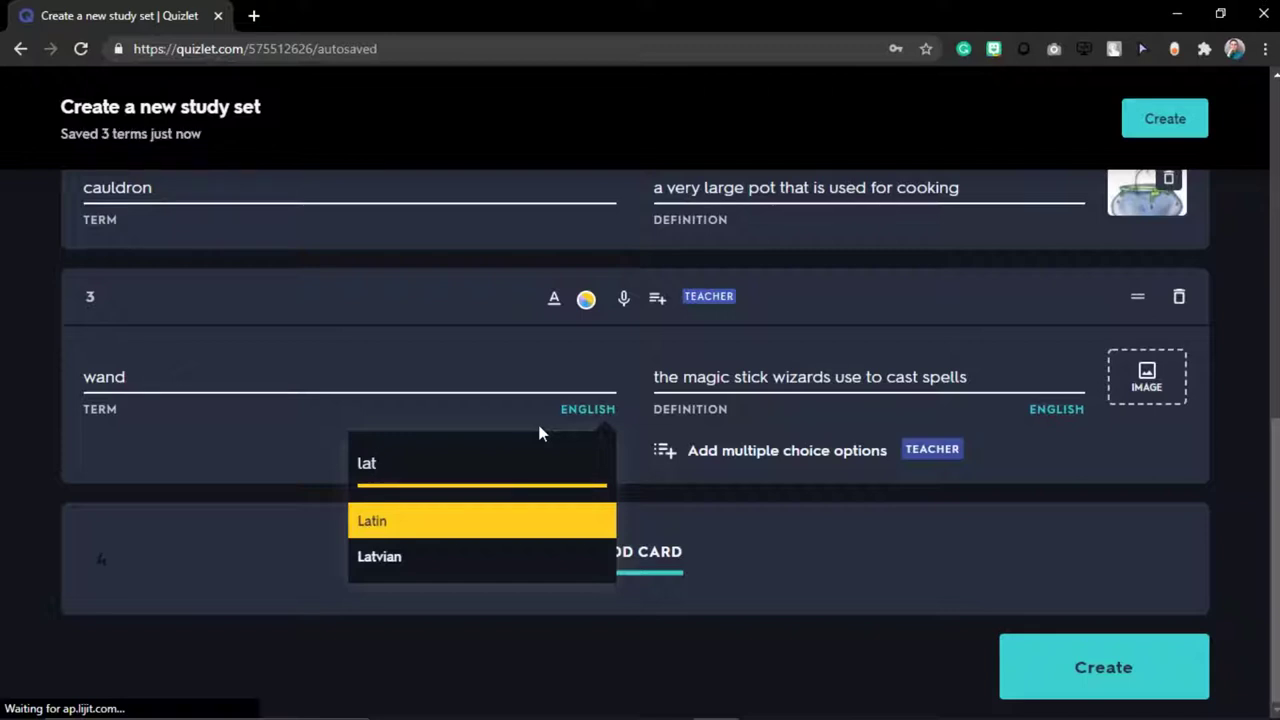
key(BackSpace)
key(BackSpace)
key(BackSpace)
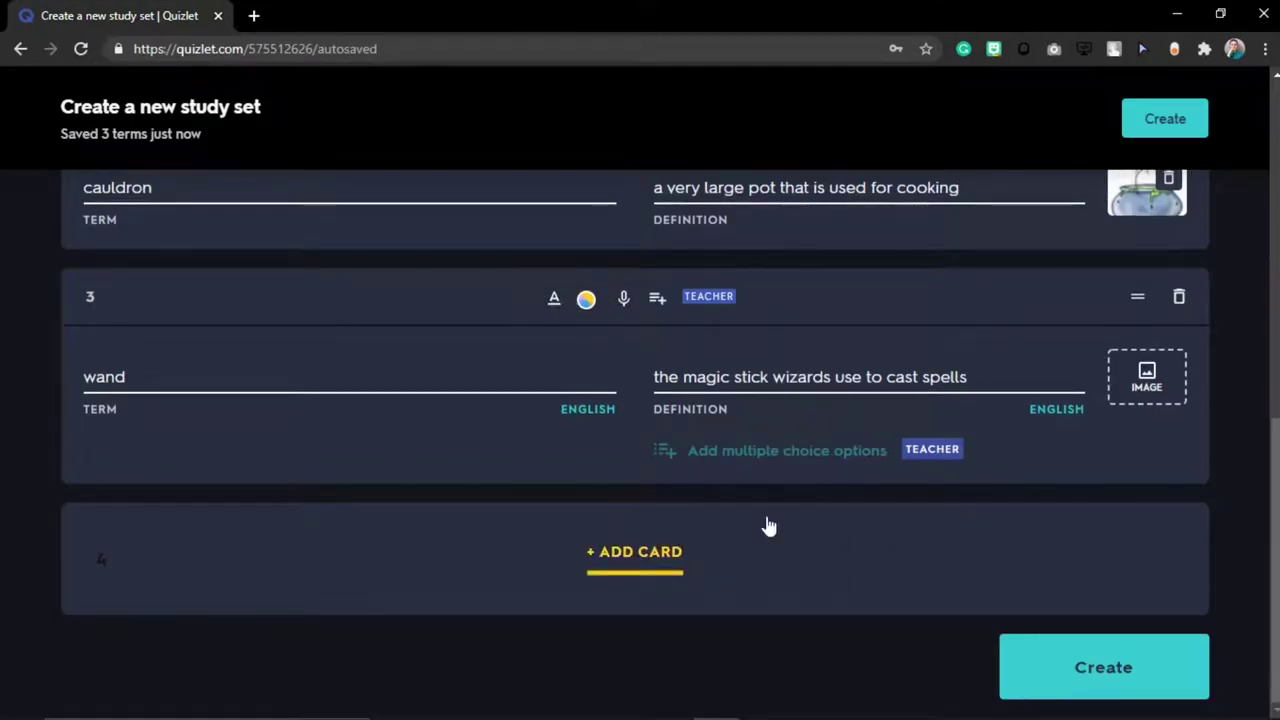
Add the photo of the dark knobbed wand to the wand card, and view the picture enlarged
click(1147, 378)
scroll(230, 415, down, 2)
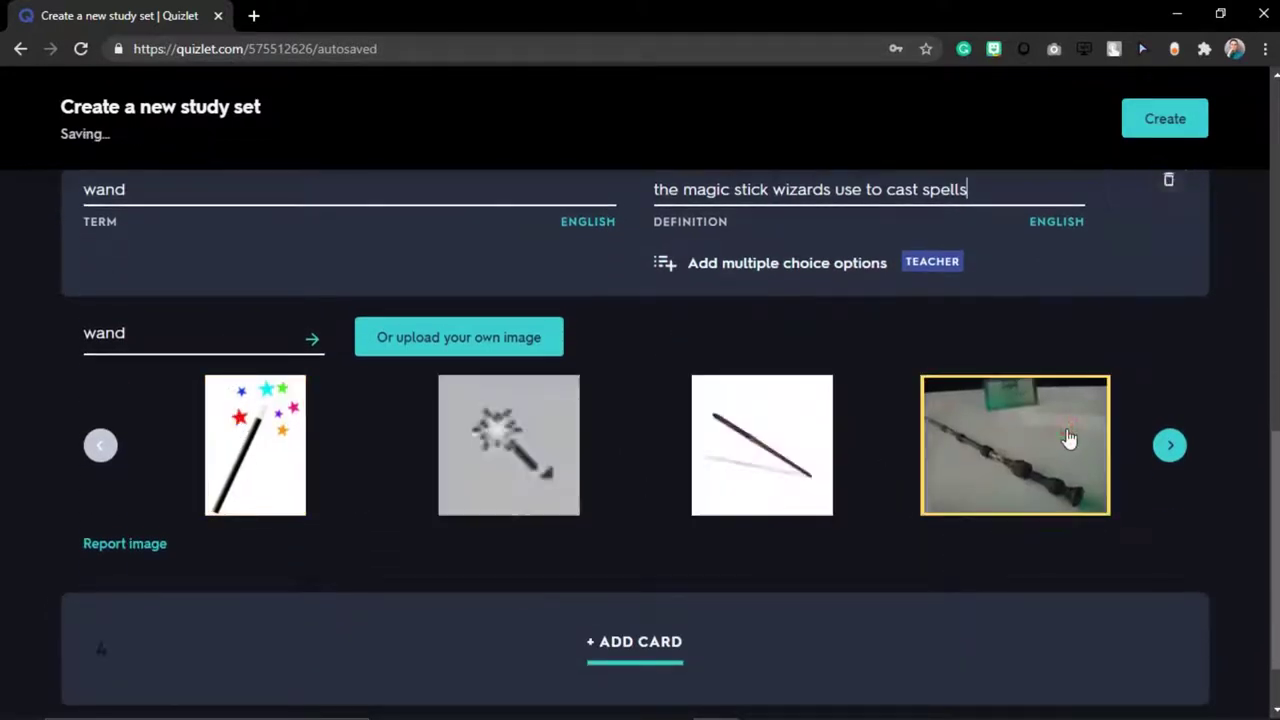
click(1068, 443)
click(1130, 366)
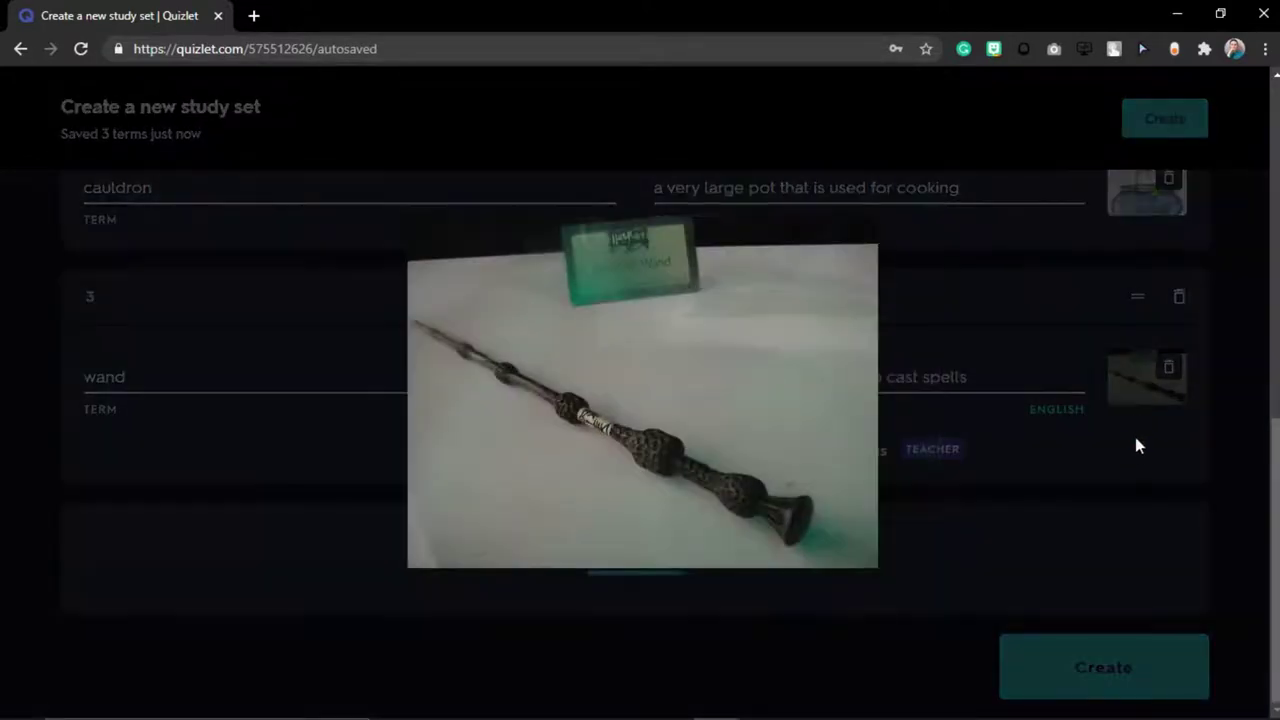
click(1135, 444)
Check the custom image upload for the wand card, close the upgrade page, and choose the same knobbed wand photo
click(1160, 372)
click(1125, 388)
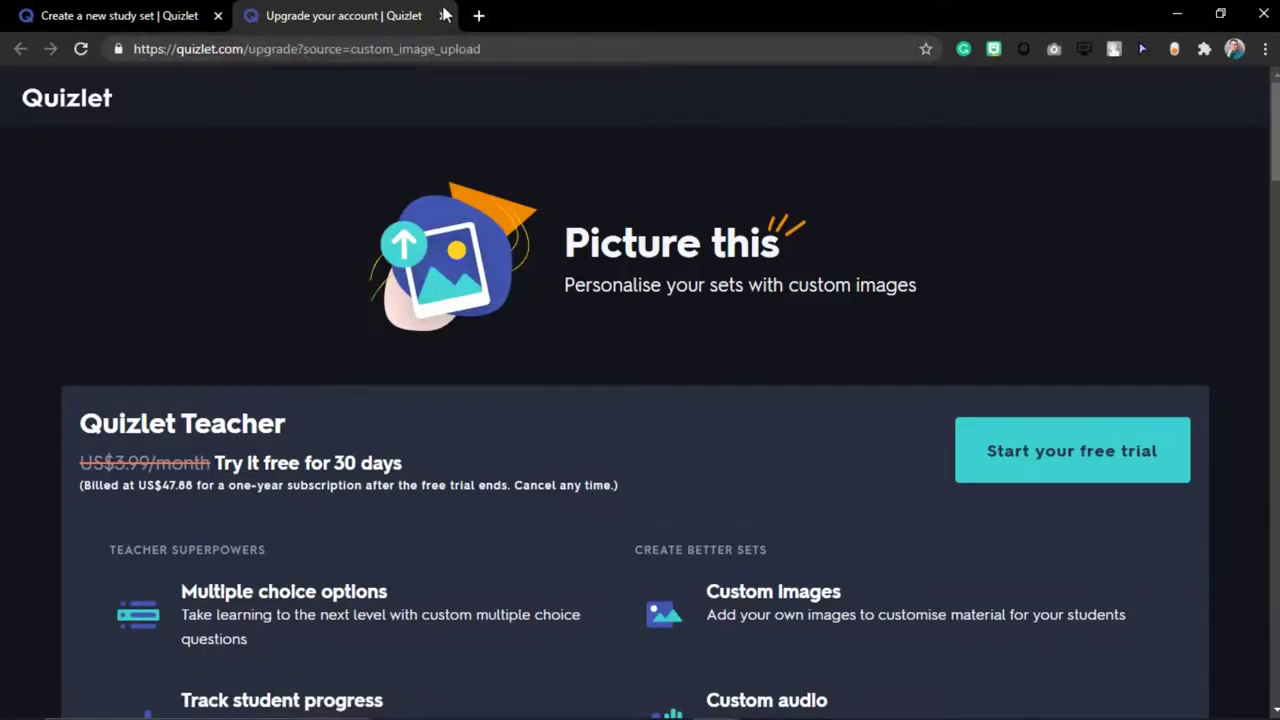
click(444, 16)
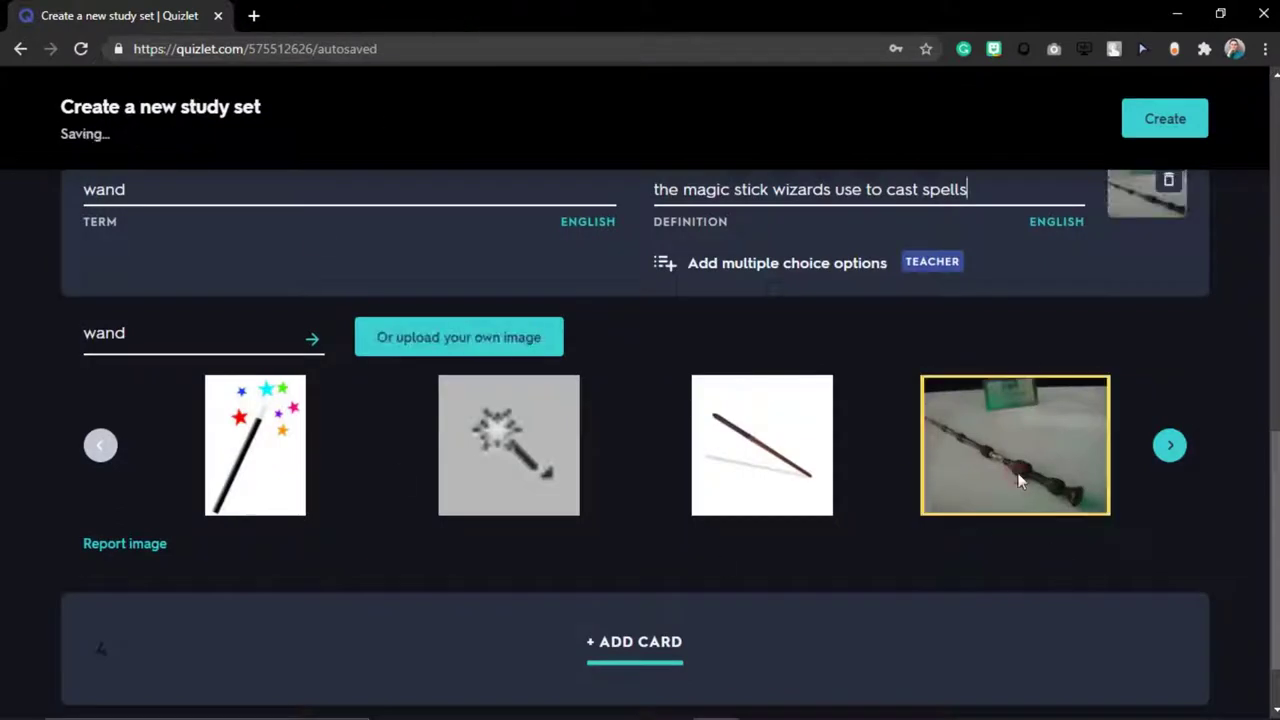
click(1018, 478)
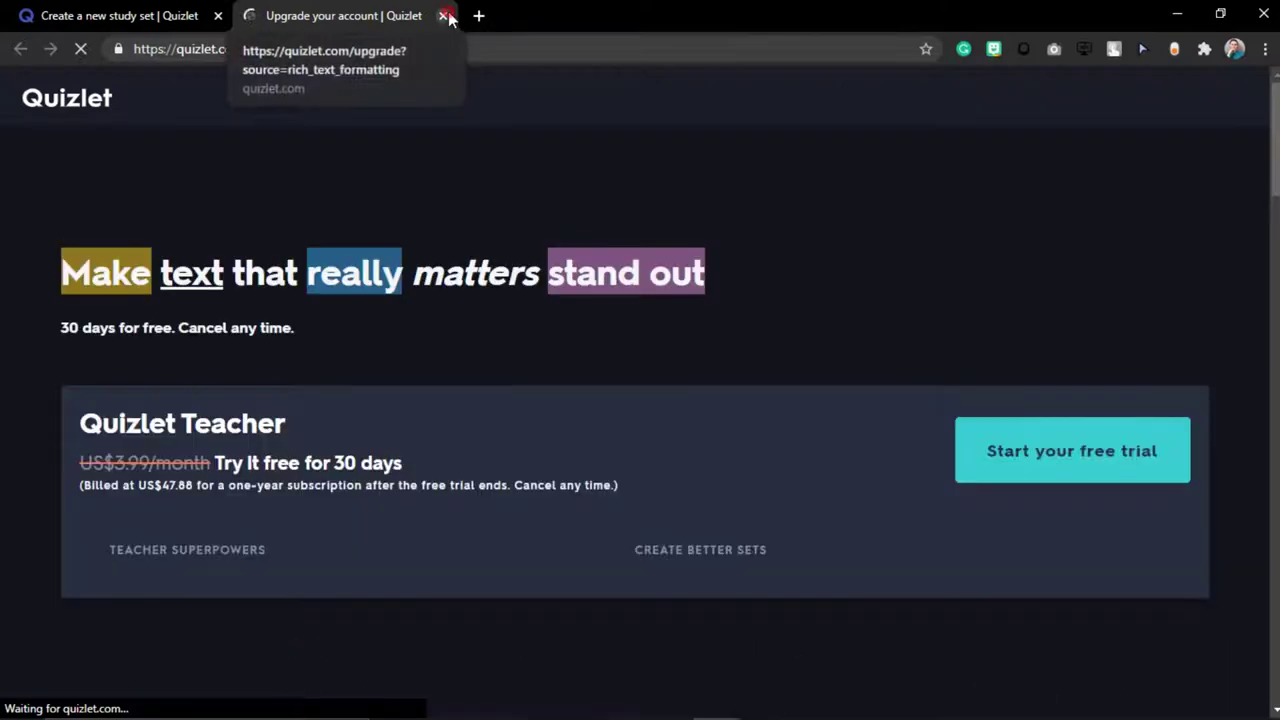
Check the text formatting, highlighting, custom audio and multiple choice features for the wand card, closing each upgrade page
click(443, 16)
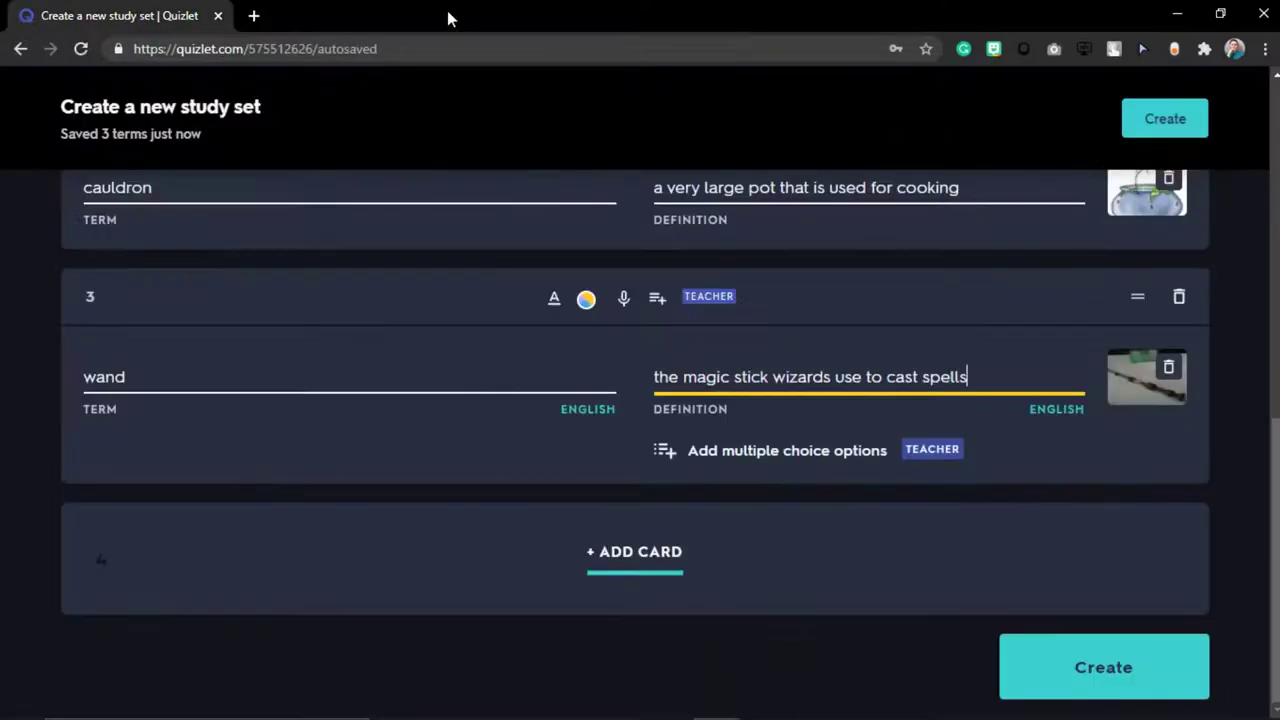
click(588, 300)
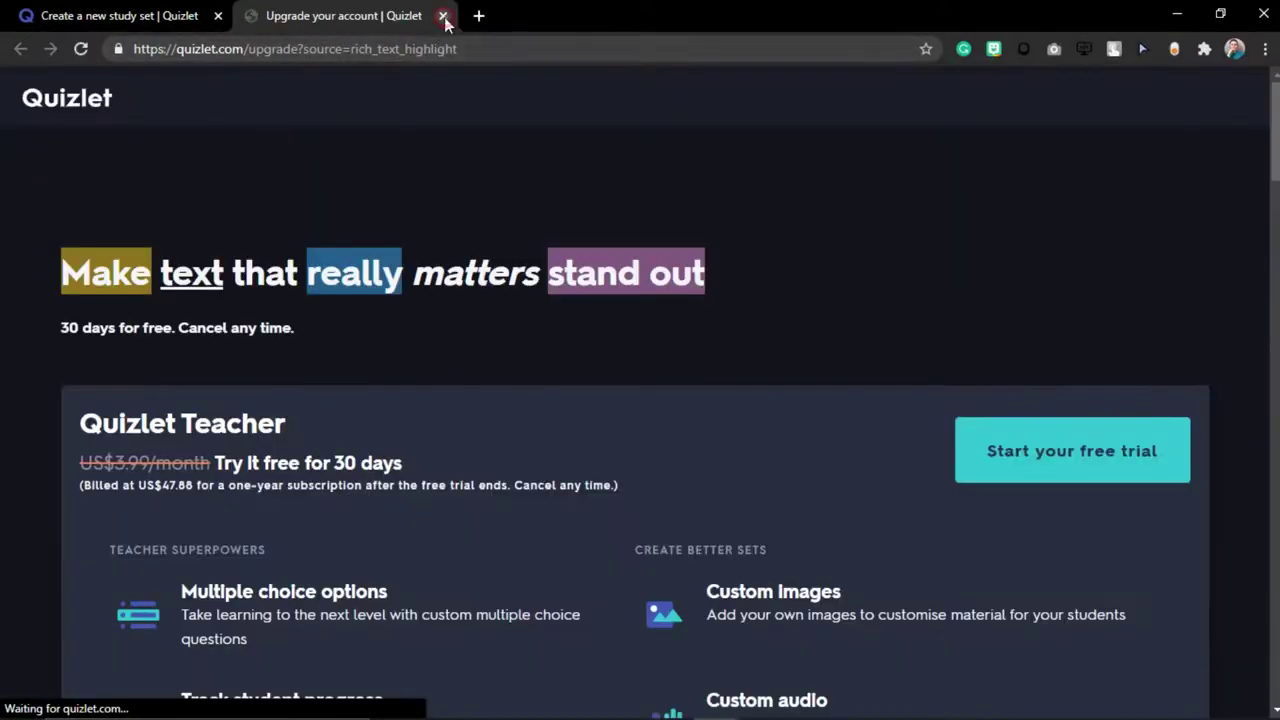
click(443, 16)
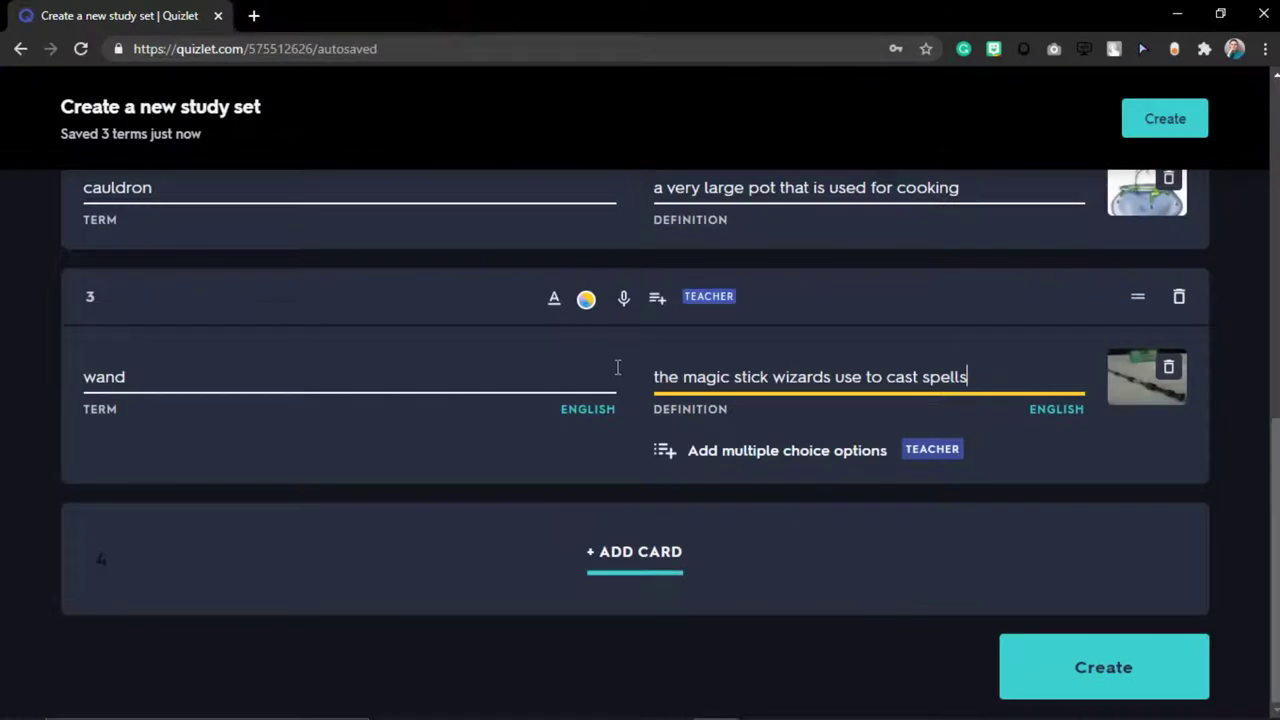
click(623, 300)
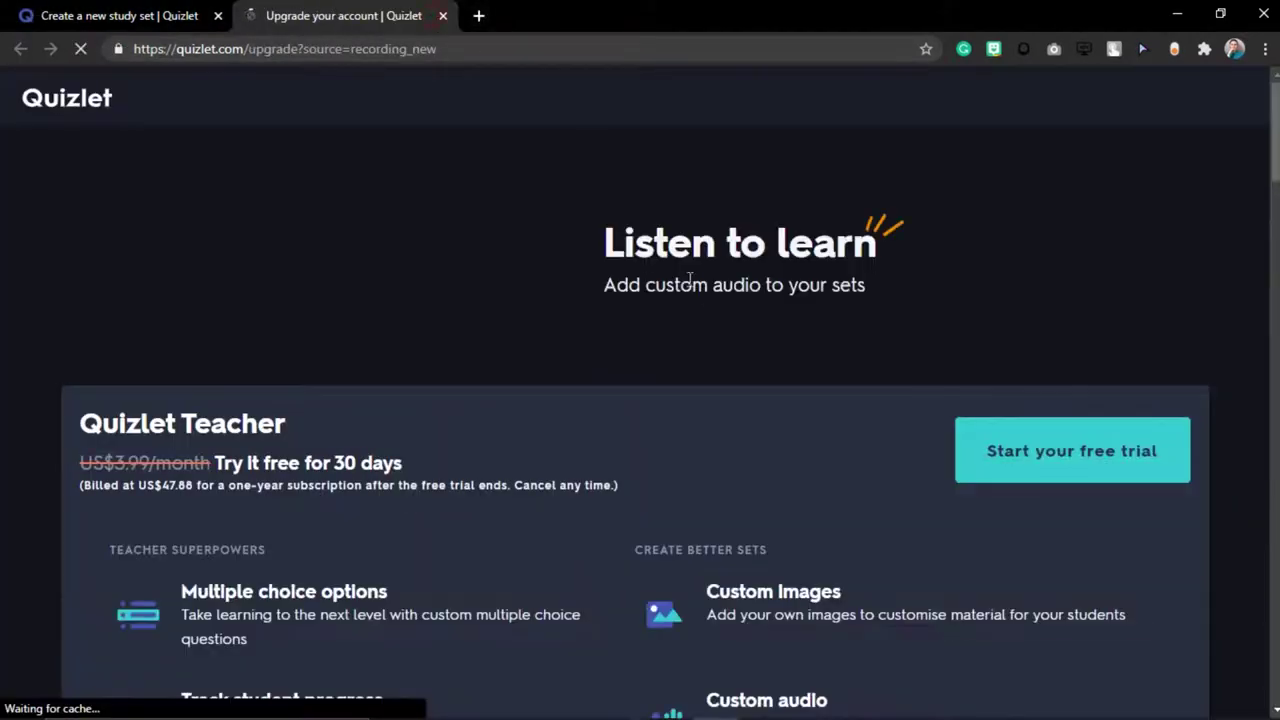
click(444, 16)
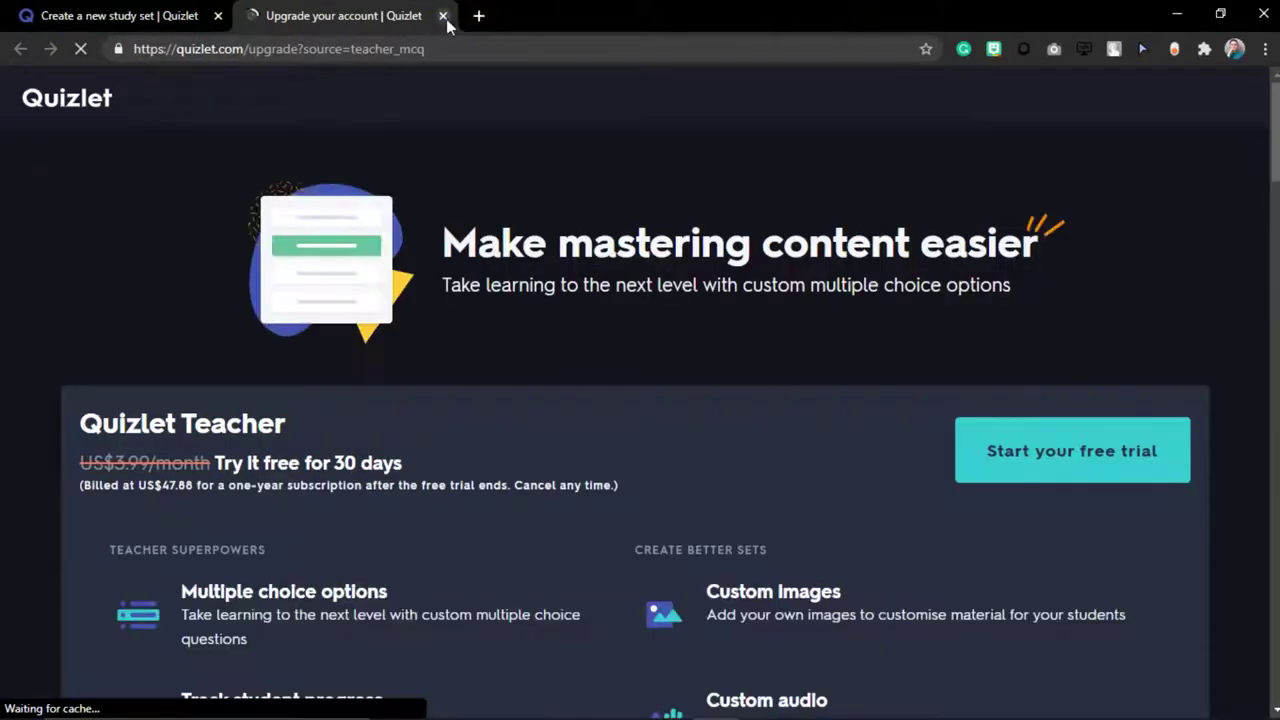
click(443, 16)
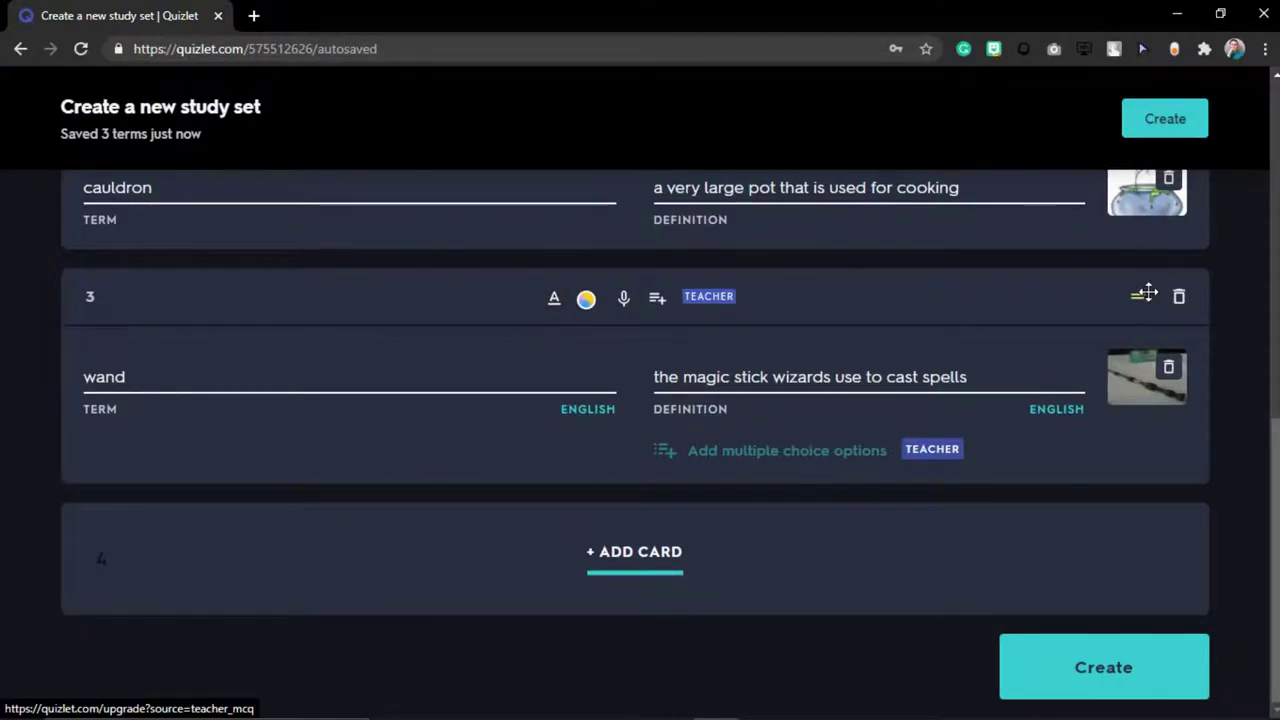
Move the wand card above the cauldron card so that it is second in the study set
drag(1157, 297, 1117, 286)
scroll(906, 403, down, 2)
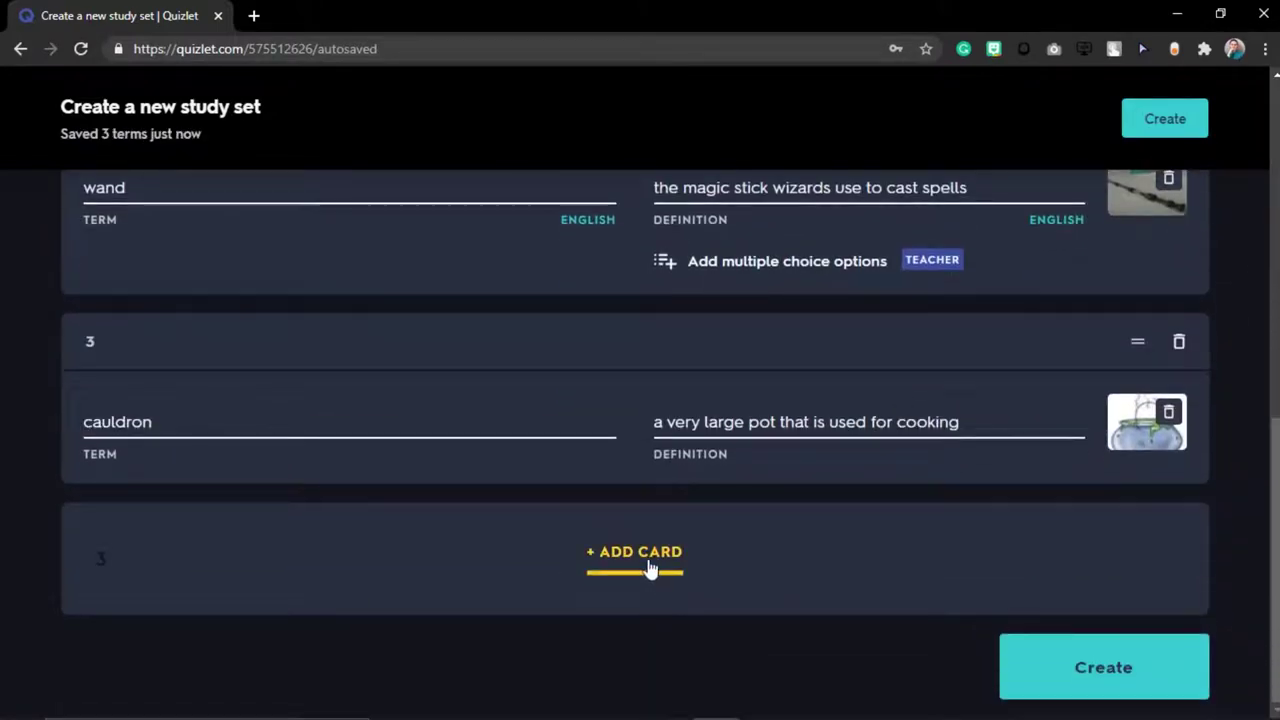
Add a fourth card and give it the suggested term "cast a spell"
click(648, 566)
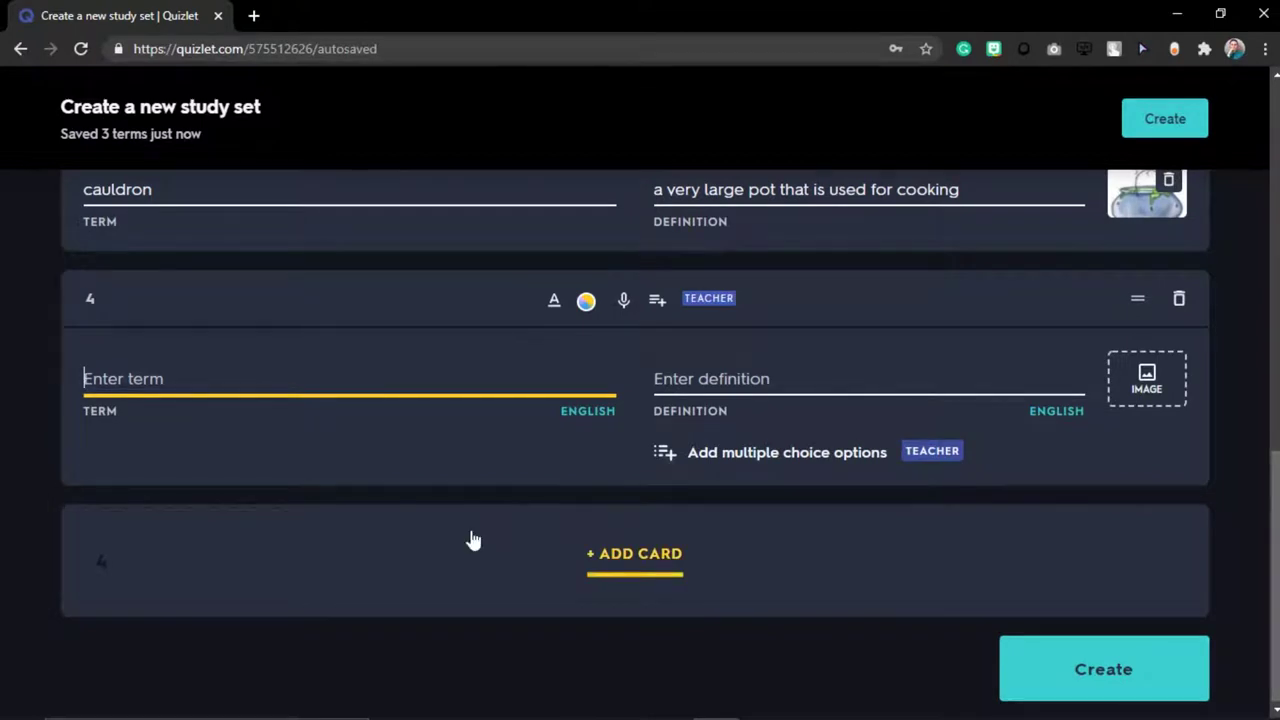
text(cast a spell)
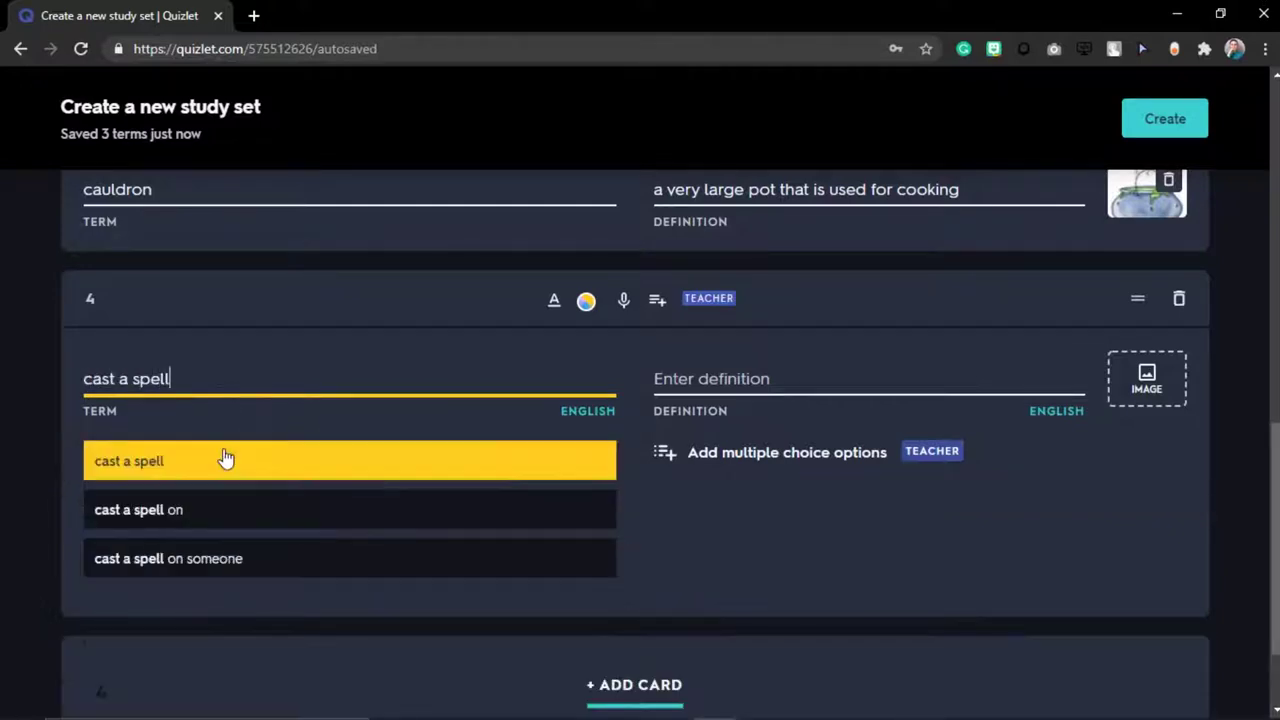
click(300, 455)
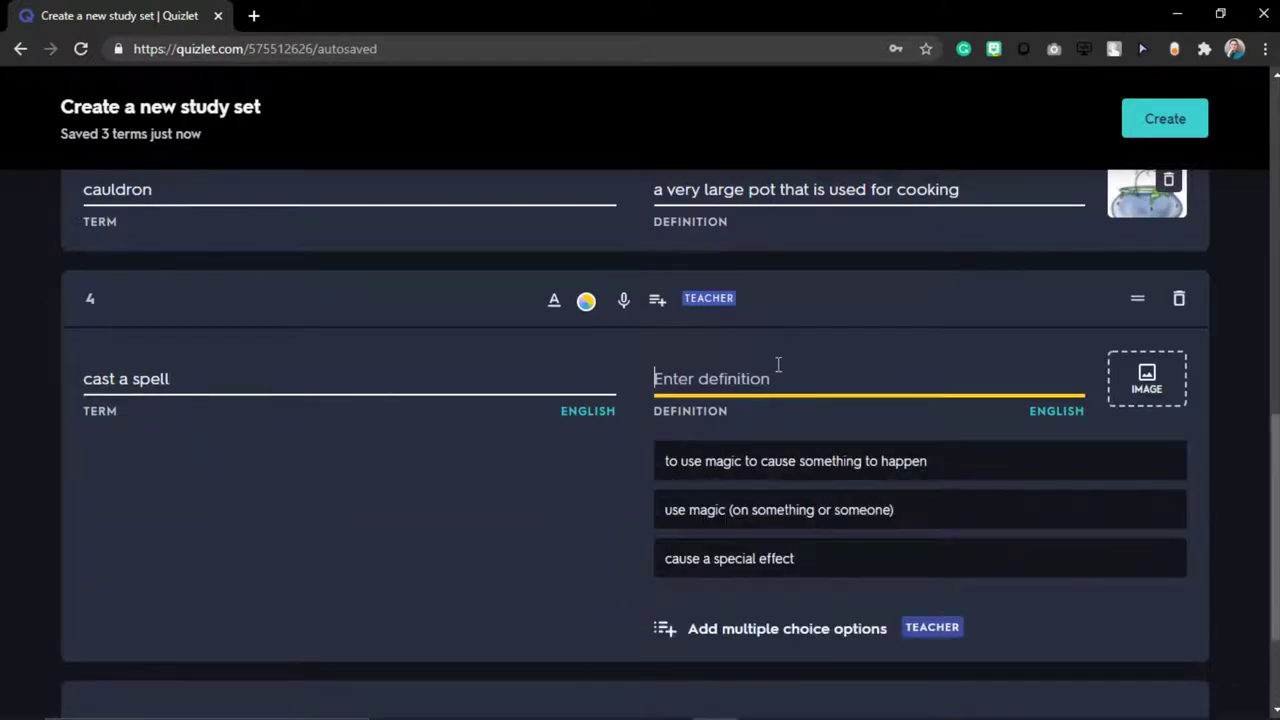
Give the "cast a spell" card the suggested definition "to use magic to cause something to happen" and a red-toned photo of a man's outstretched hand
click(815, 463)
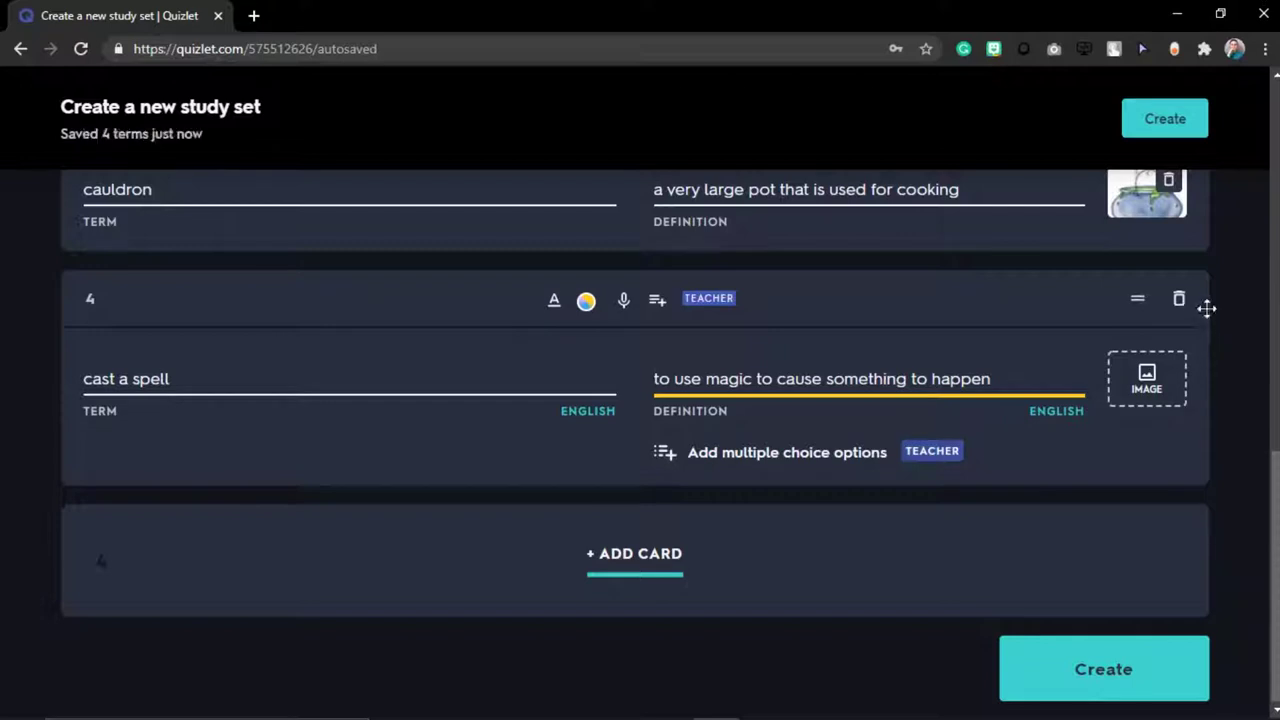
click(1144, 382)
scroll(120, 437, down, 1)
click(160, 498)
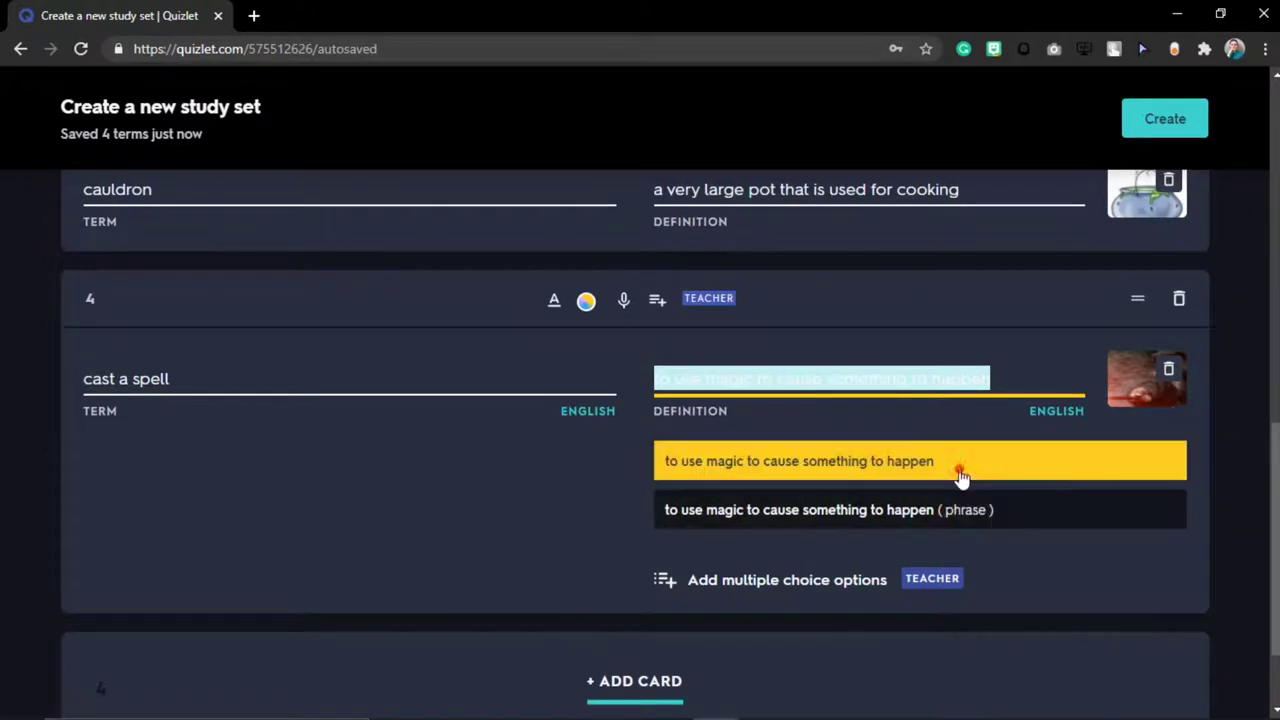
click(955, 465)
Look over the whole Harry Potter Vocabulary set and finish creating it
scroll(1216, 408, up, 15)
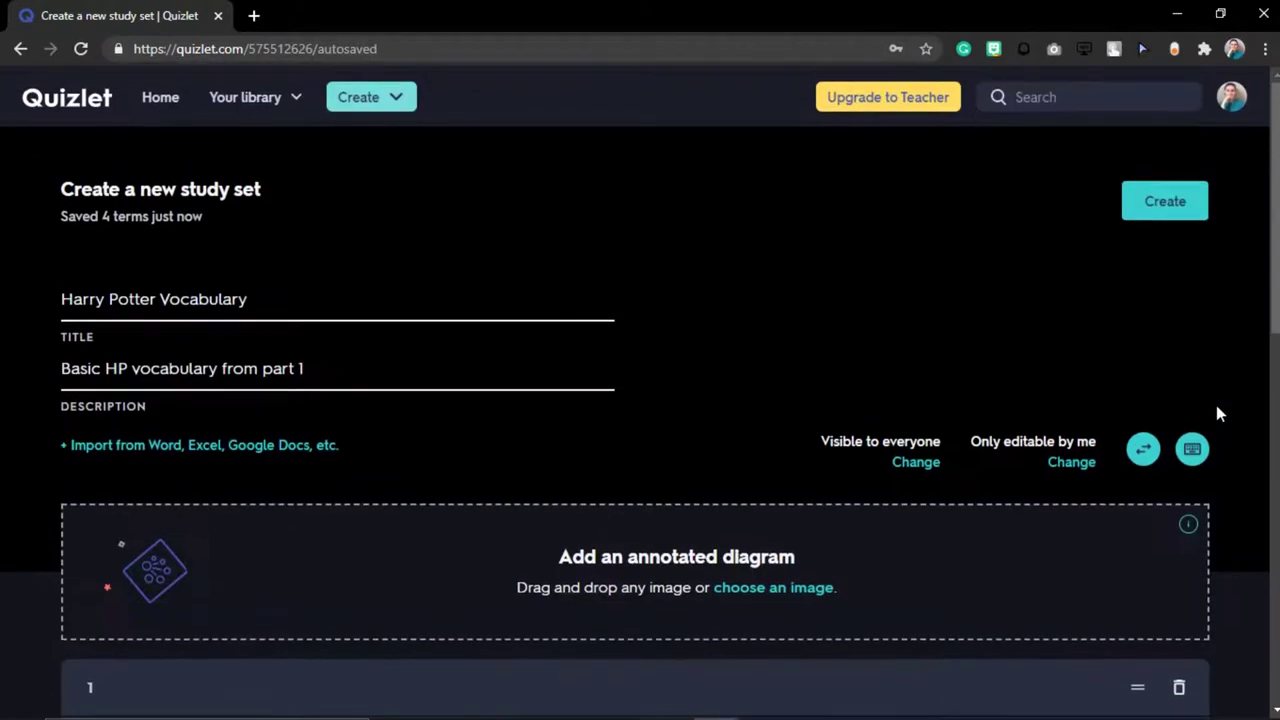
scroll(750, 513, down, 15)
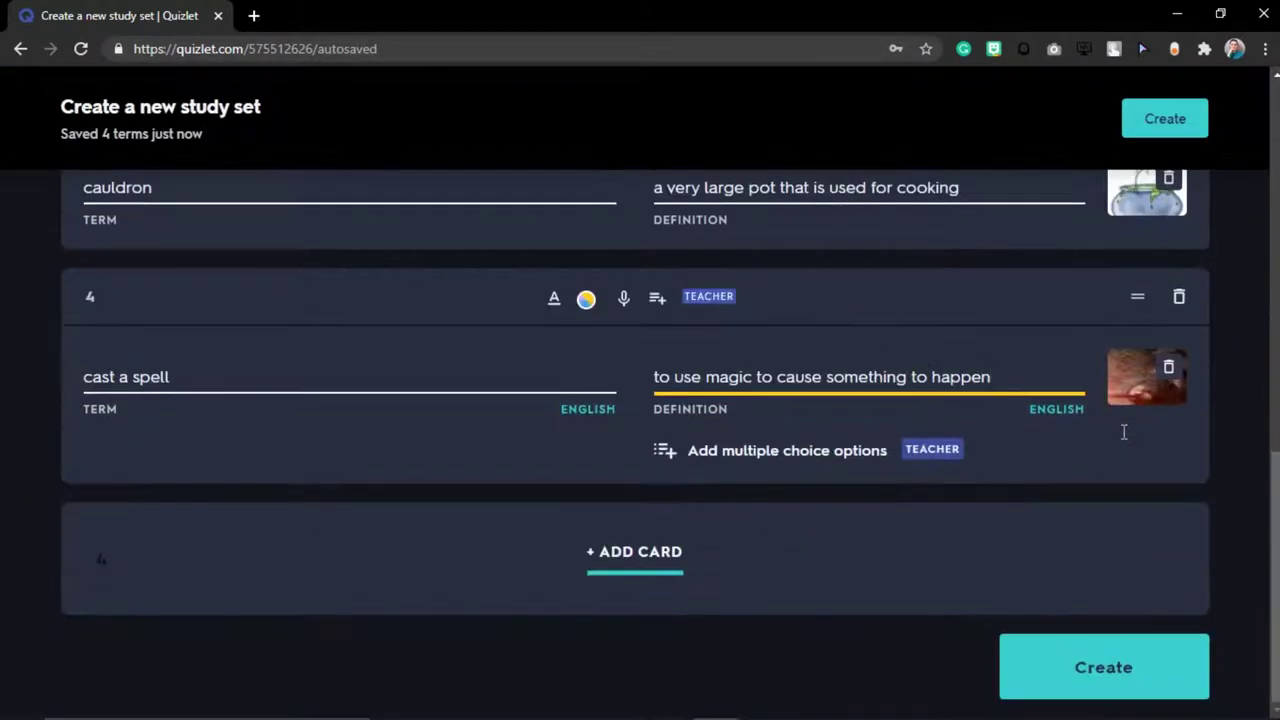
click(1147, 686)
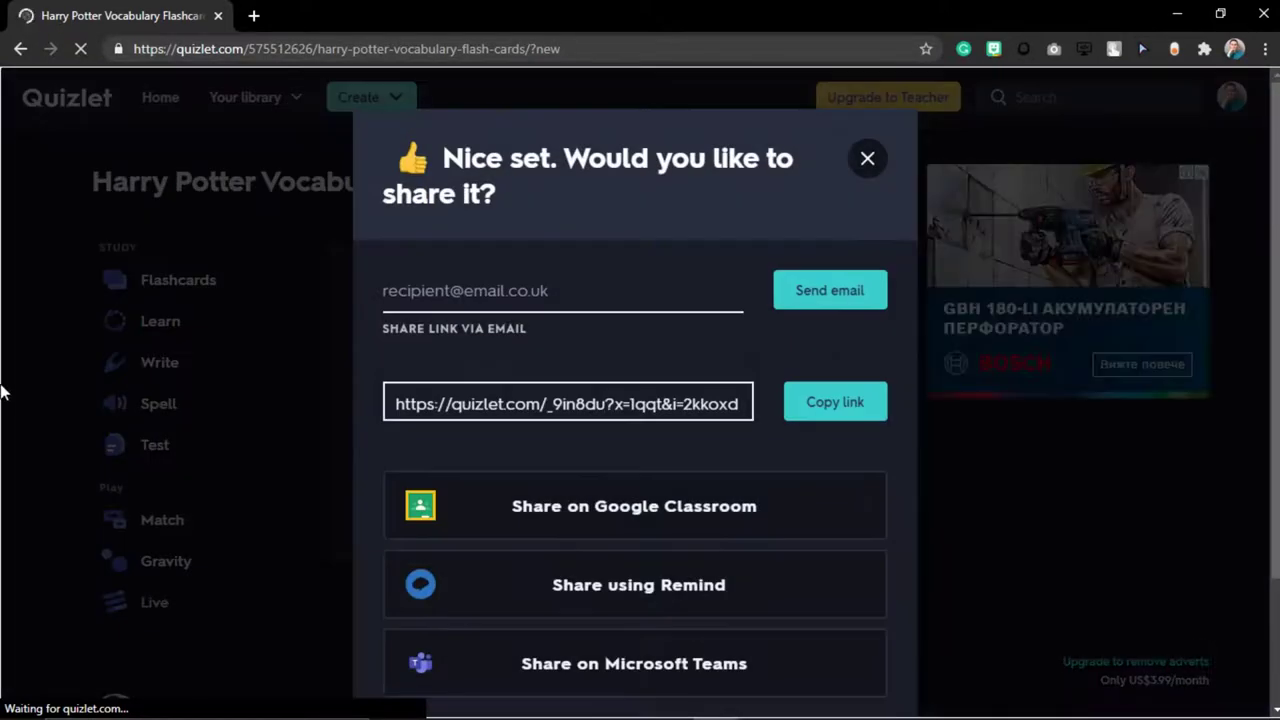
Examine the email, link and classroom sharing options for the new study set, and close the sharing dialog
scroll(571, 514, down, 2)
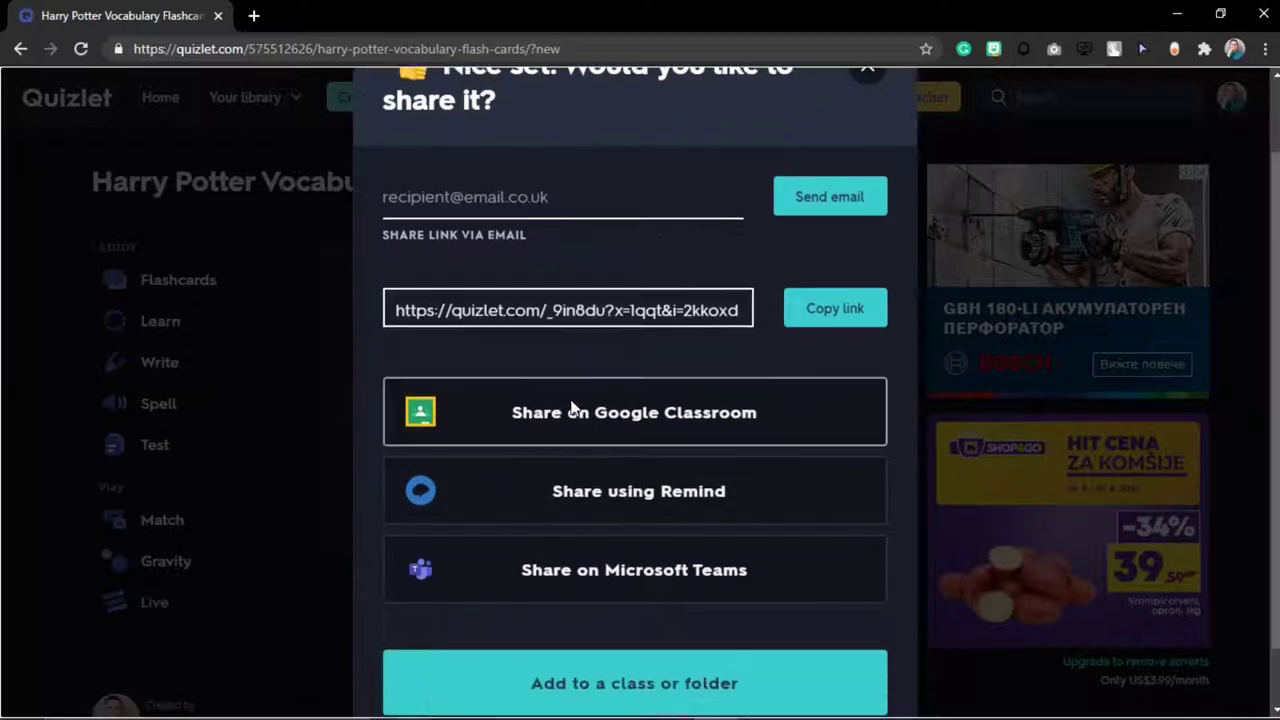
scroll(580, 390, up, 2)
click(706, 294)
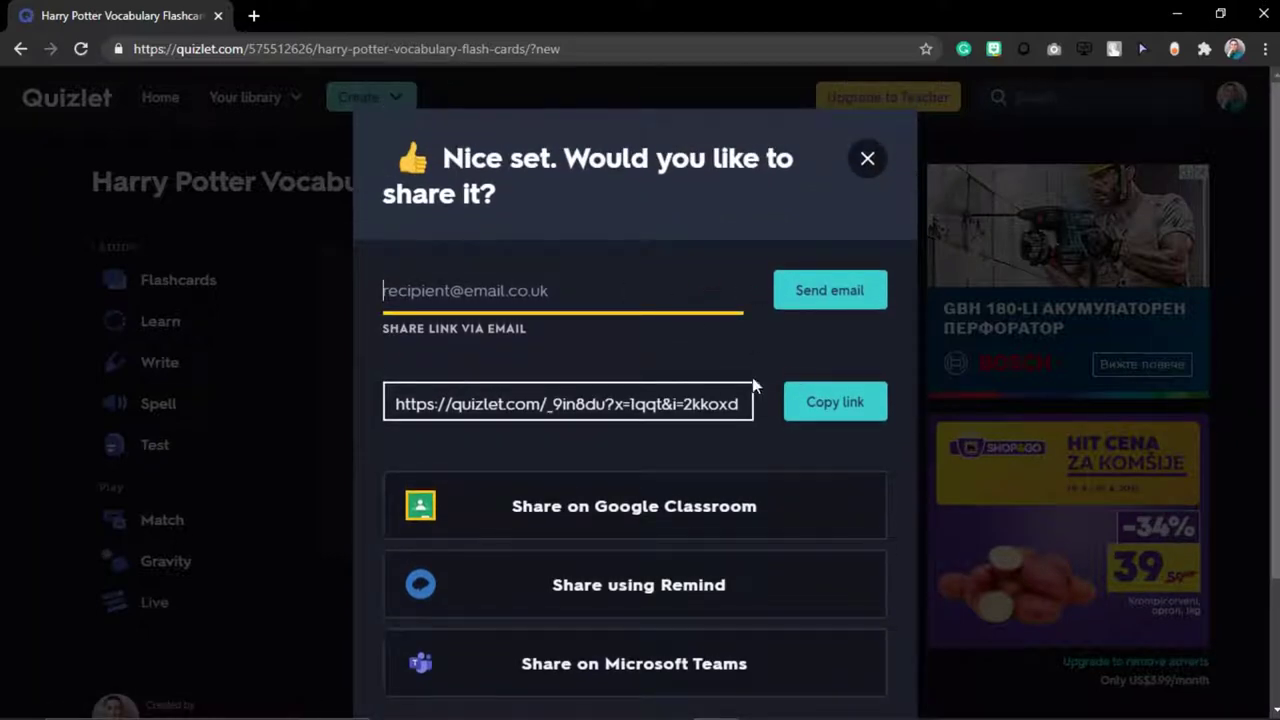
click(766, 406)
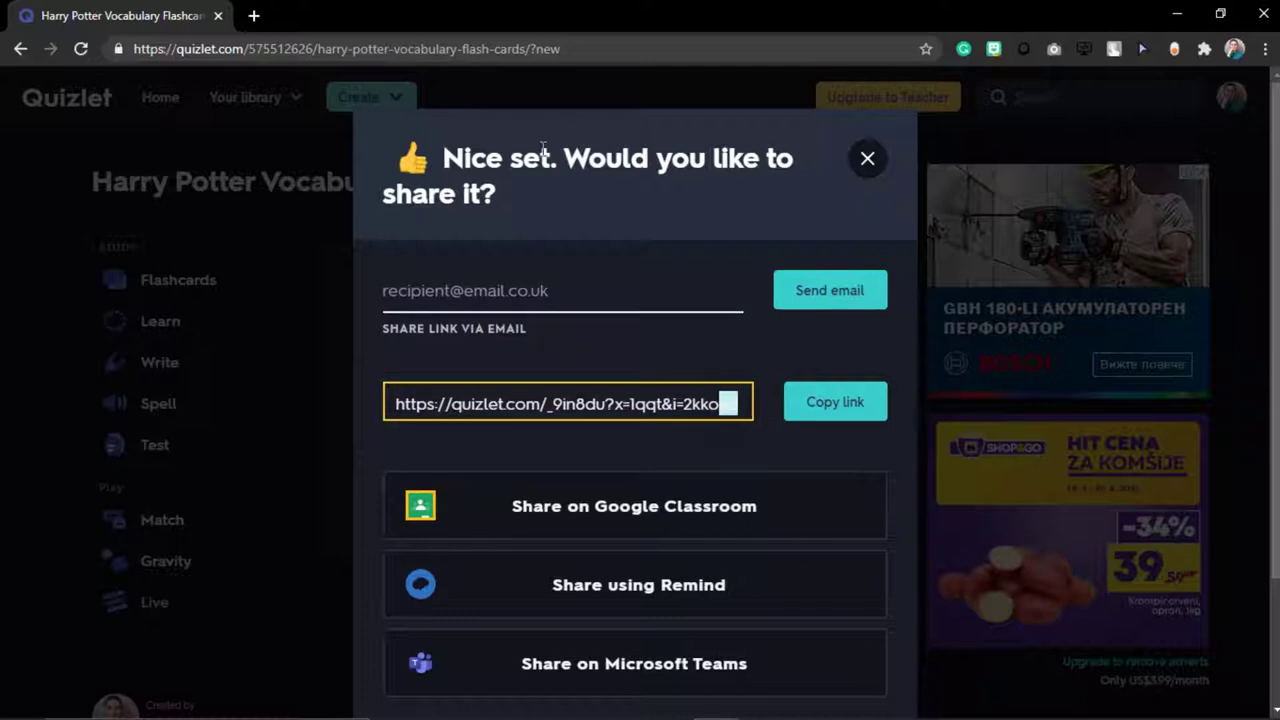
click(566, 45)
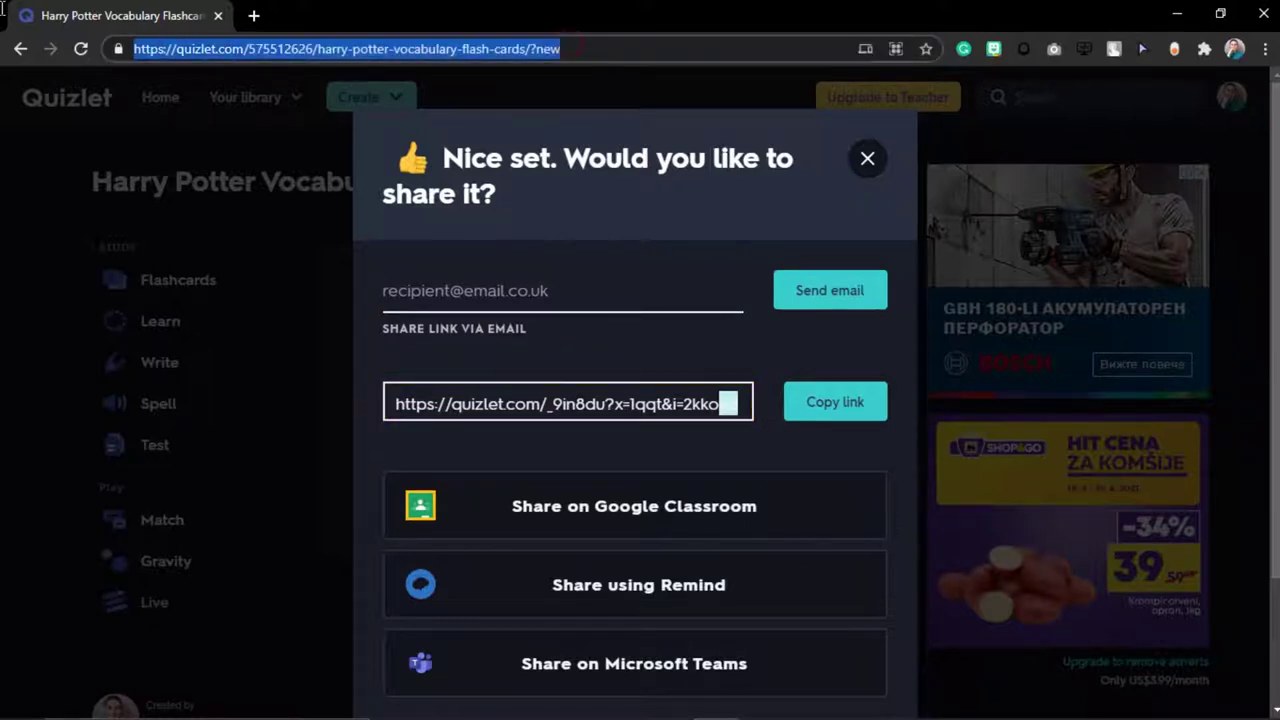
click(675, 399)
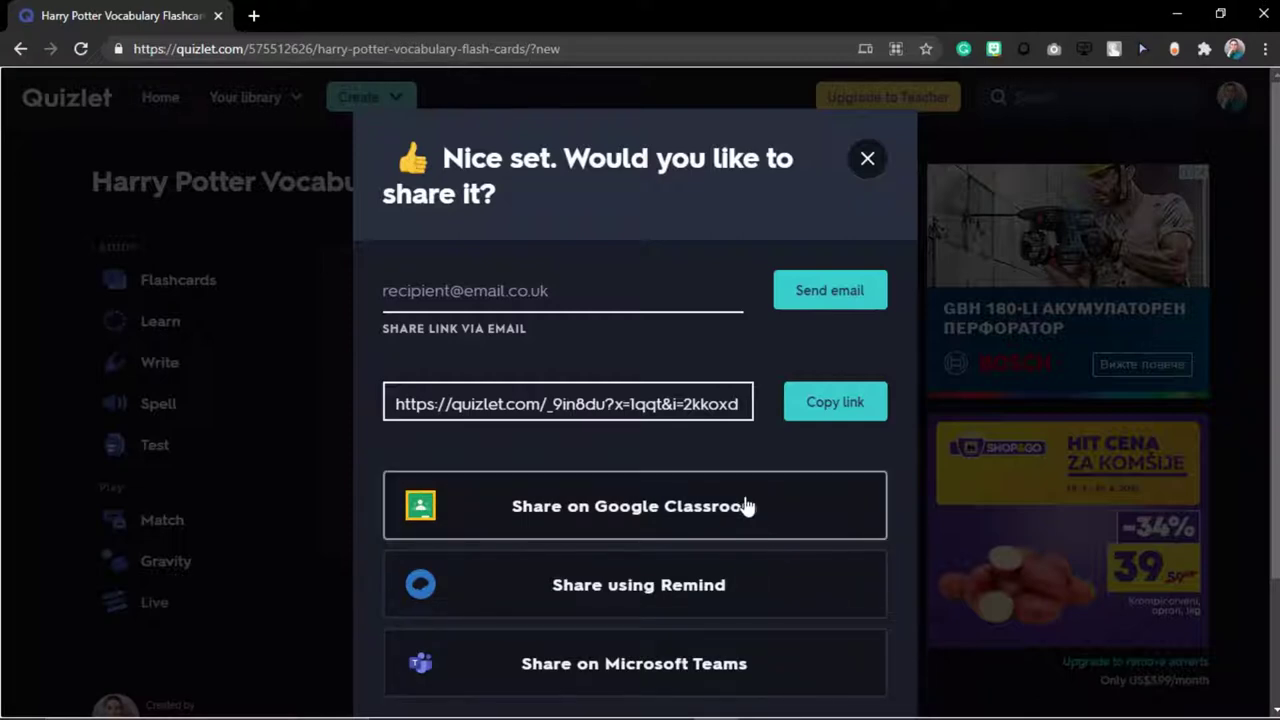
click(867, 163)
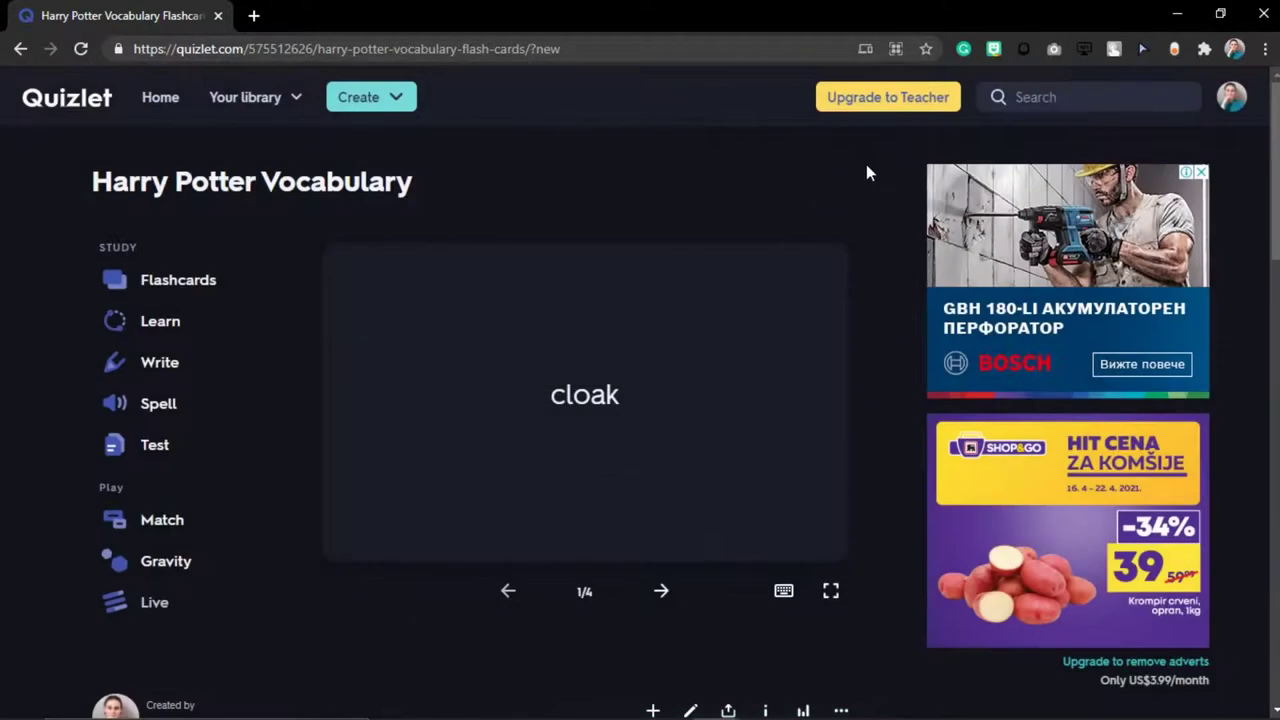
Start a new folder and title it "Harry Potter"
click(384, 102)
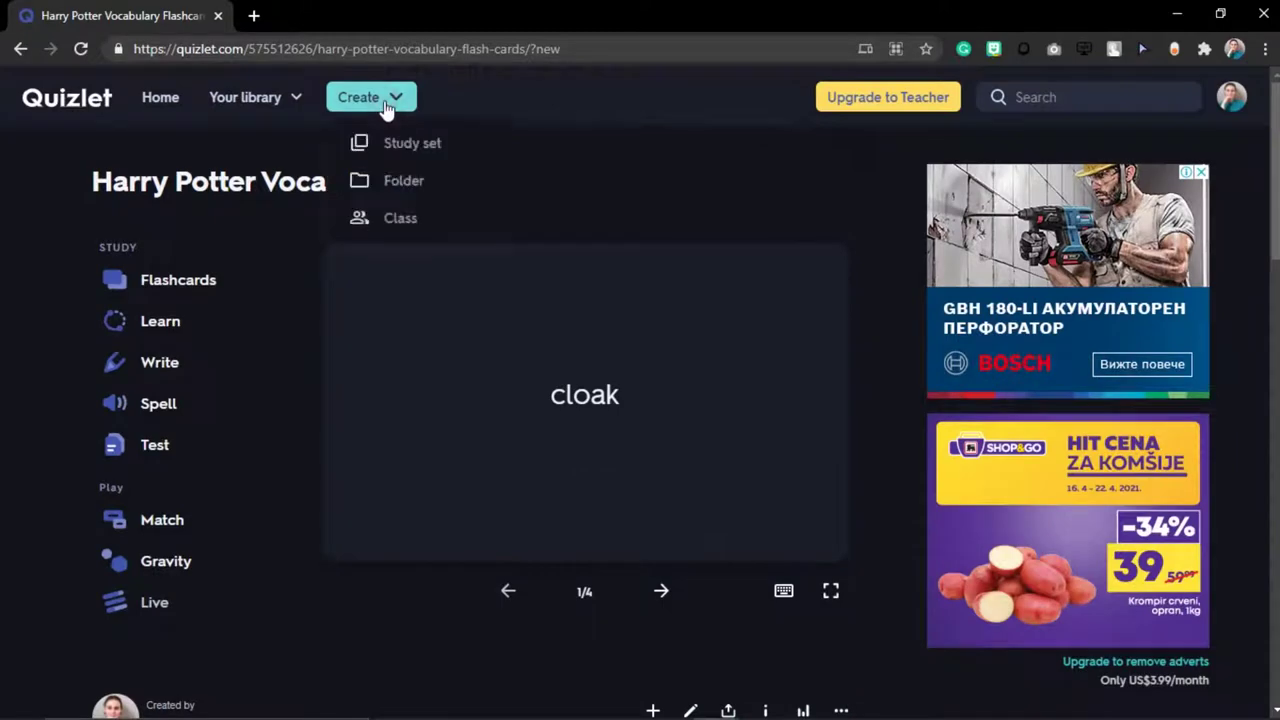
right_click(415, 188)
key(Escape)
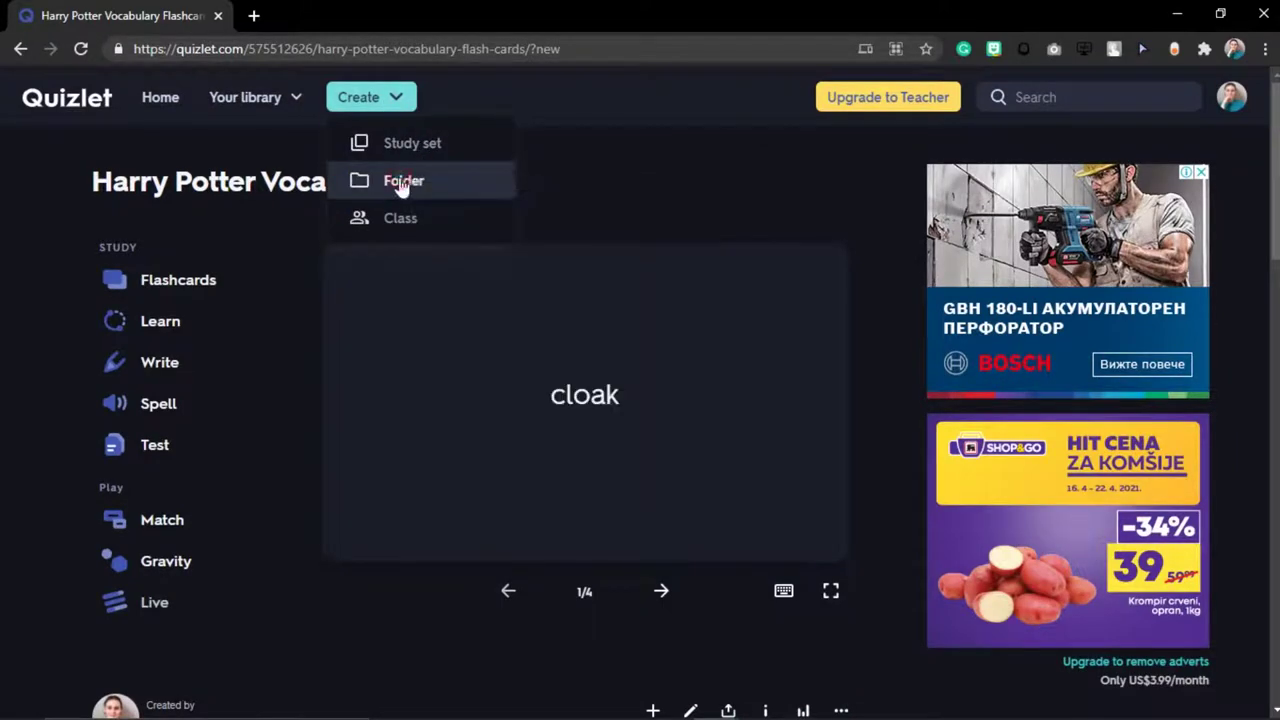
click(401, 182)
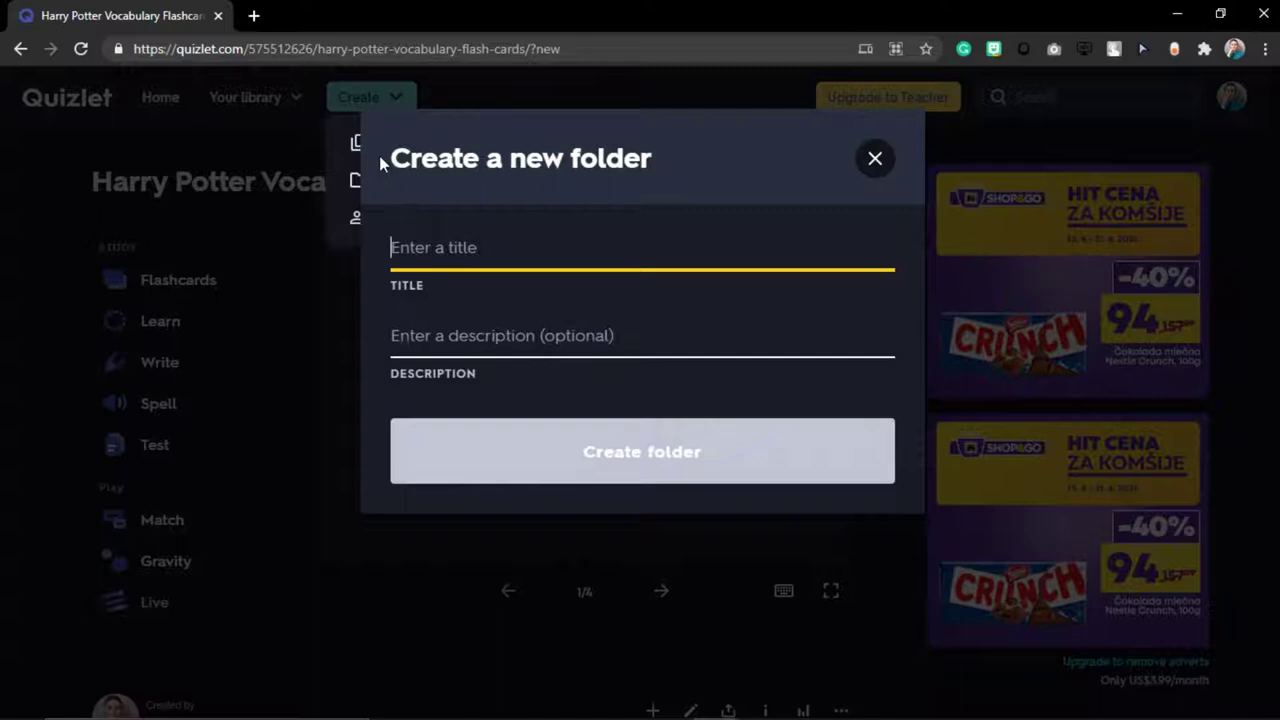
text(H)
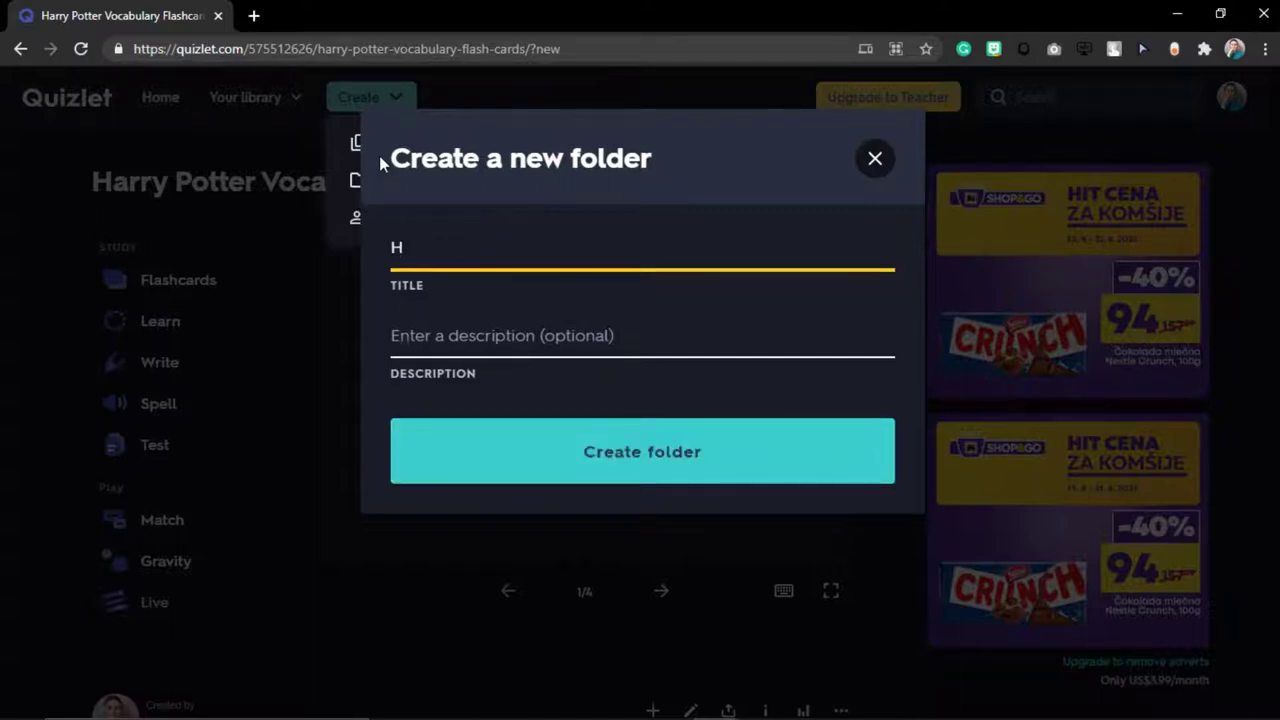
text(arrz)
key(BackSpace)
key(BackSpace)
text(y Potter)
Describe the folder as "Vocabulary books 1 to 7" and create it
click(619, 331)
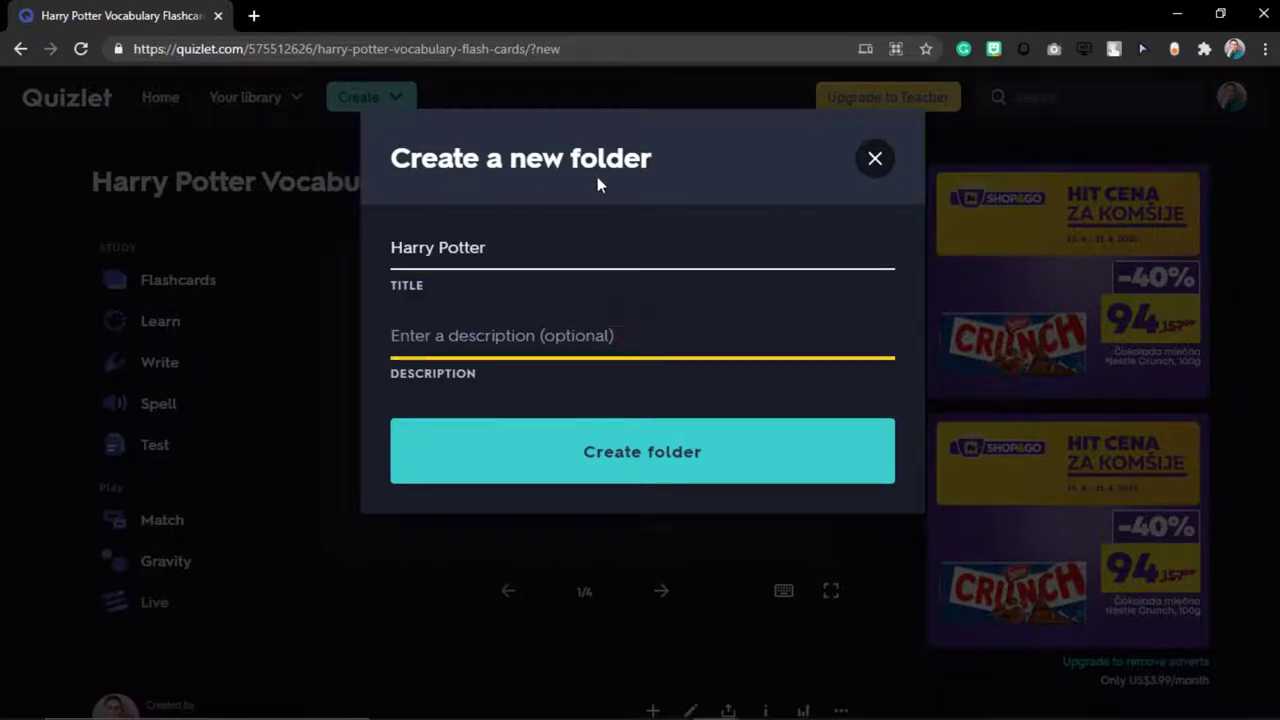
text(vocabulary boo)
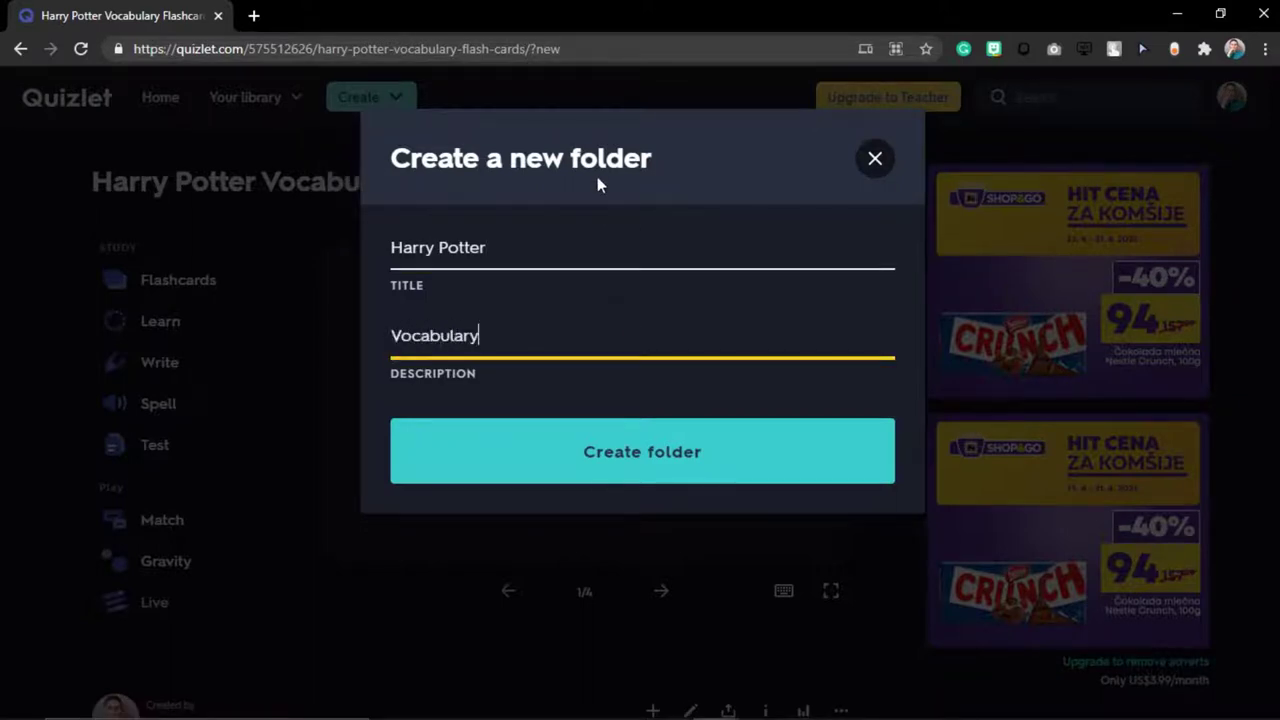
text(ks 1 to 7)
click(566, 459)
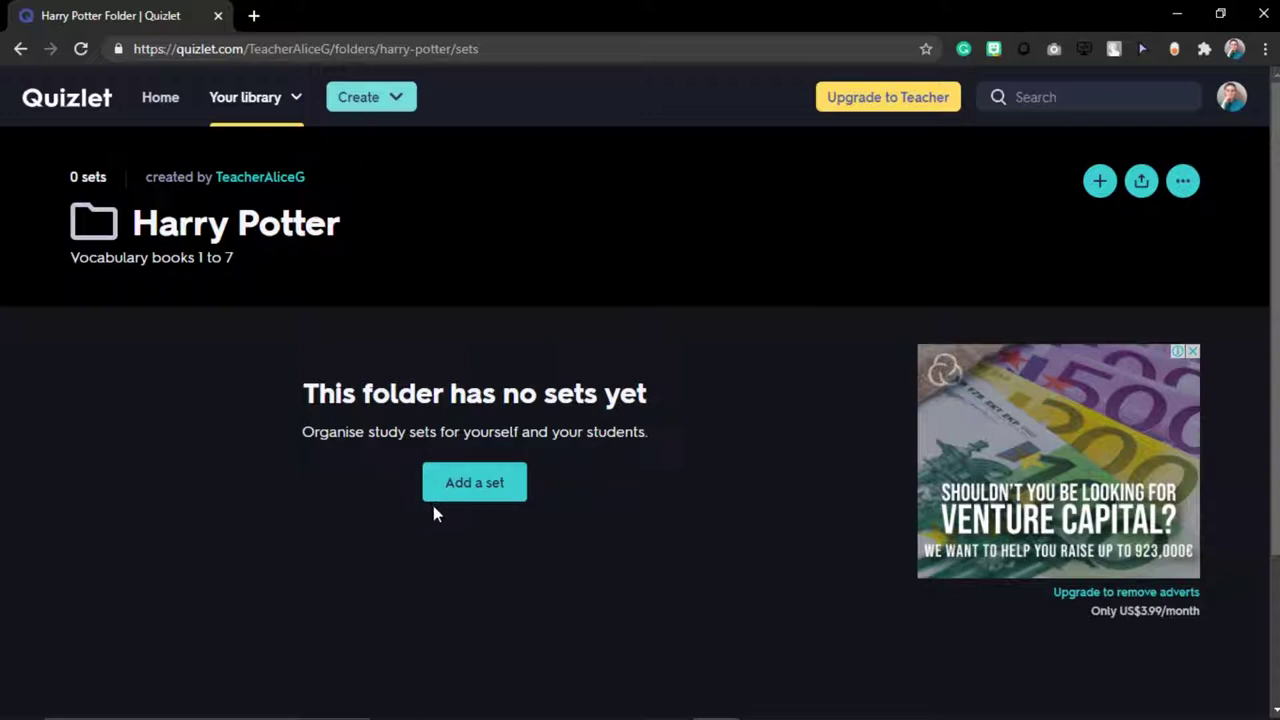
Add the Harry Potter Vocabulary study set to the new folder
click(445, 482)
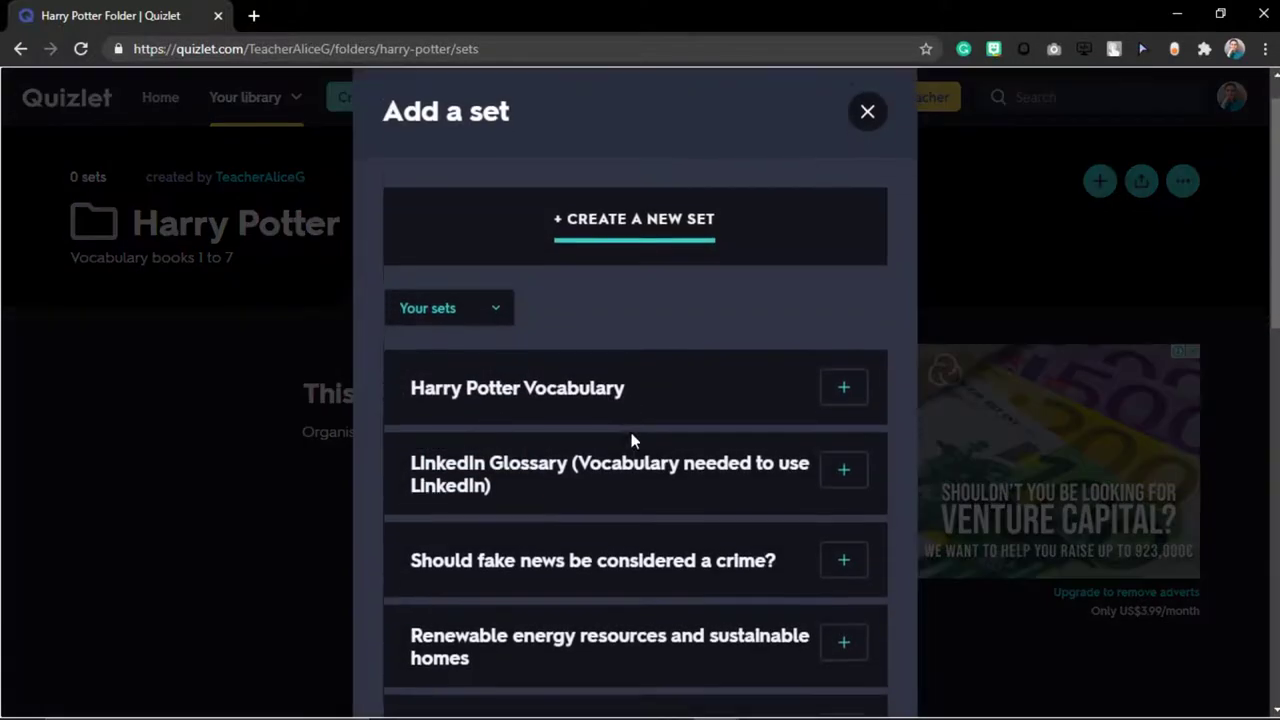
scroll(700, 395, down, 1)
click(848, 338)
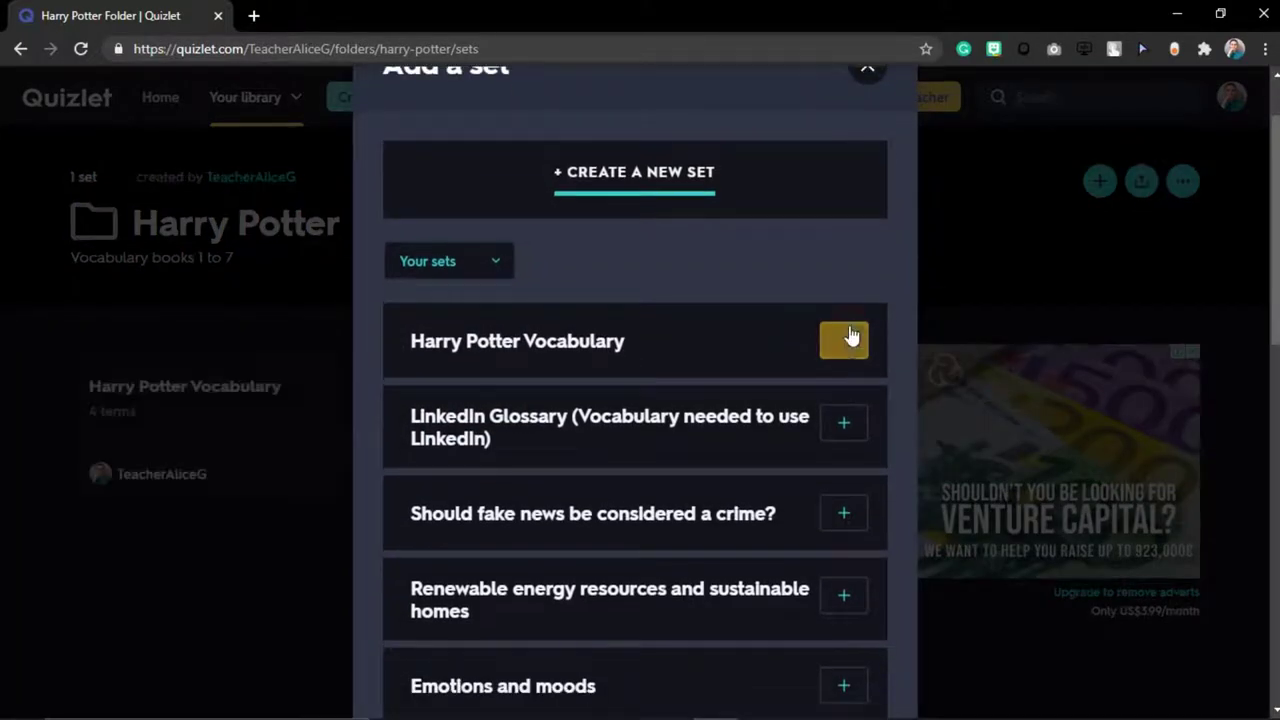
scroll(708, 470, down, 3)
scroll(709, 465, up, 5)
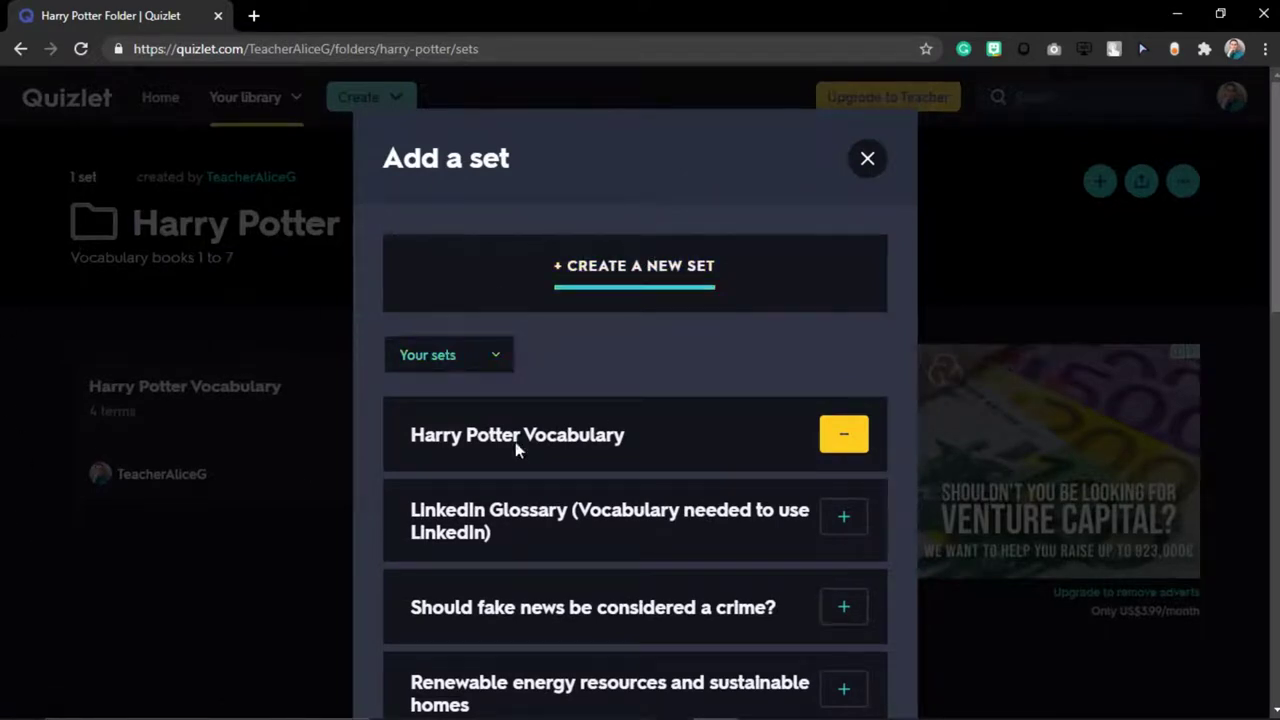
Browse the class sets and studied sets that can be added, return to your own sets, and close the set list
click(495, 364)
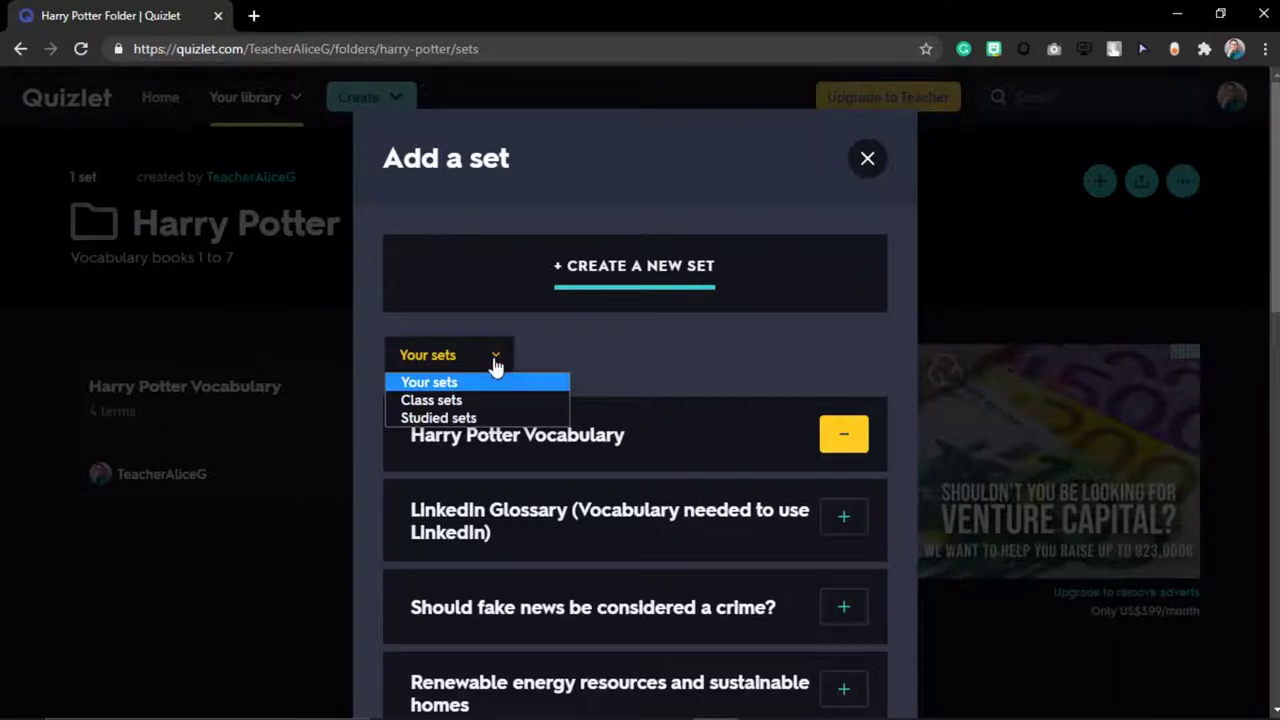
click(470, 402)
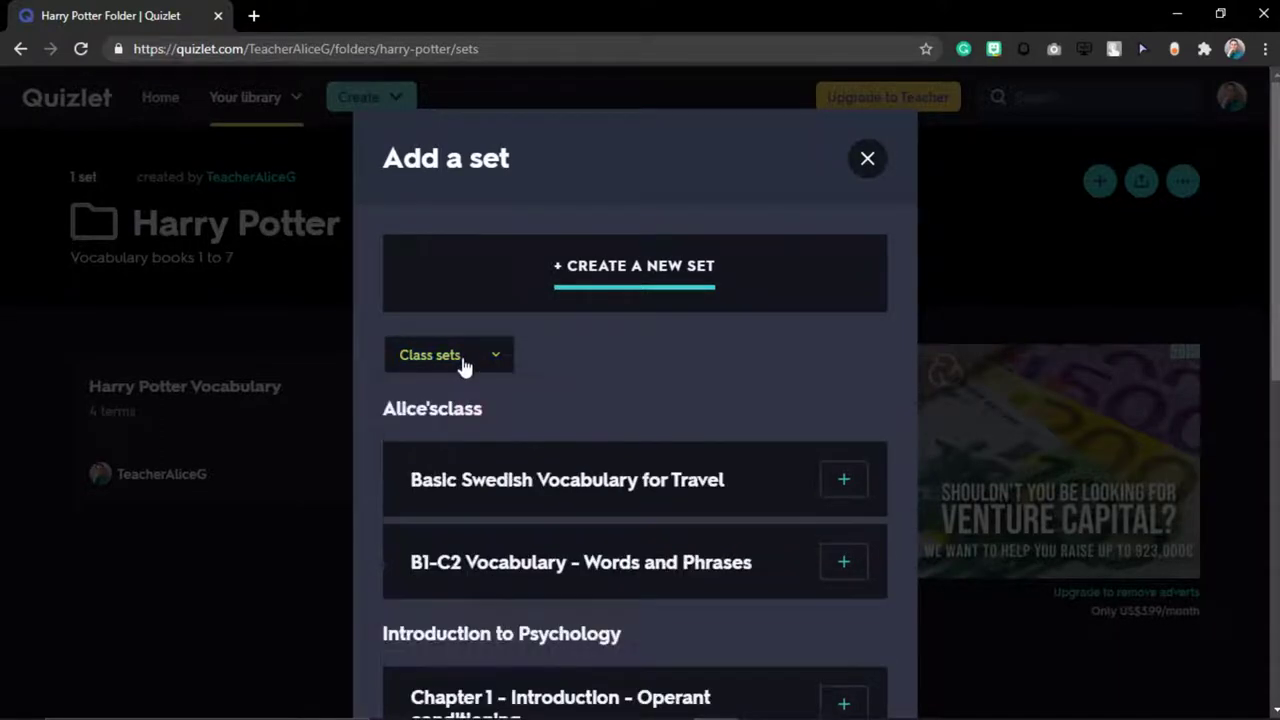
click(462, 362)
click(460, 418)
click(457, 365)
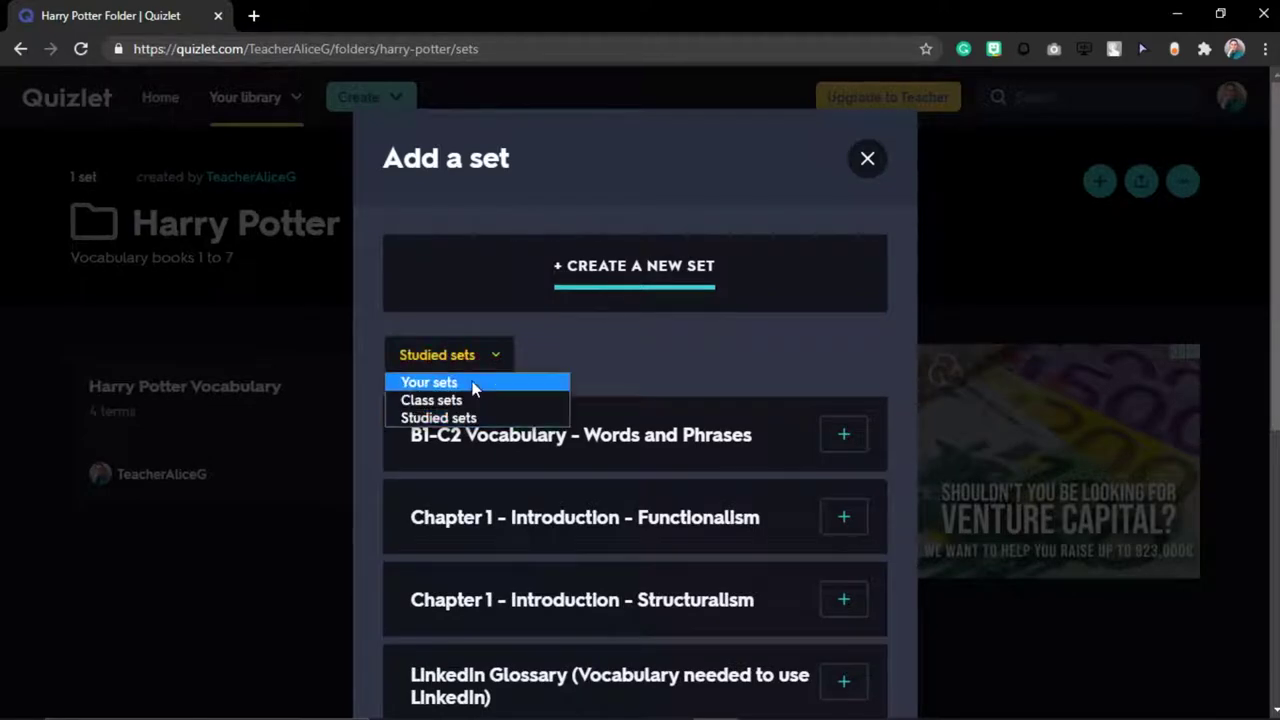
click(470, 382)
click(867, 158)
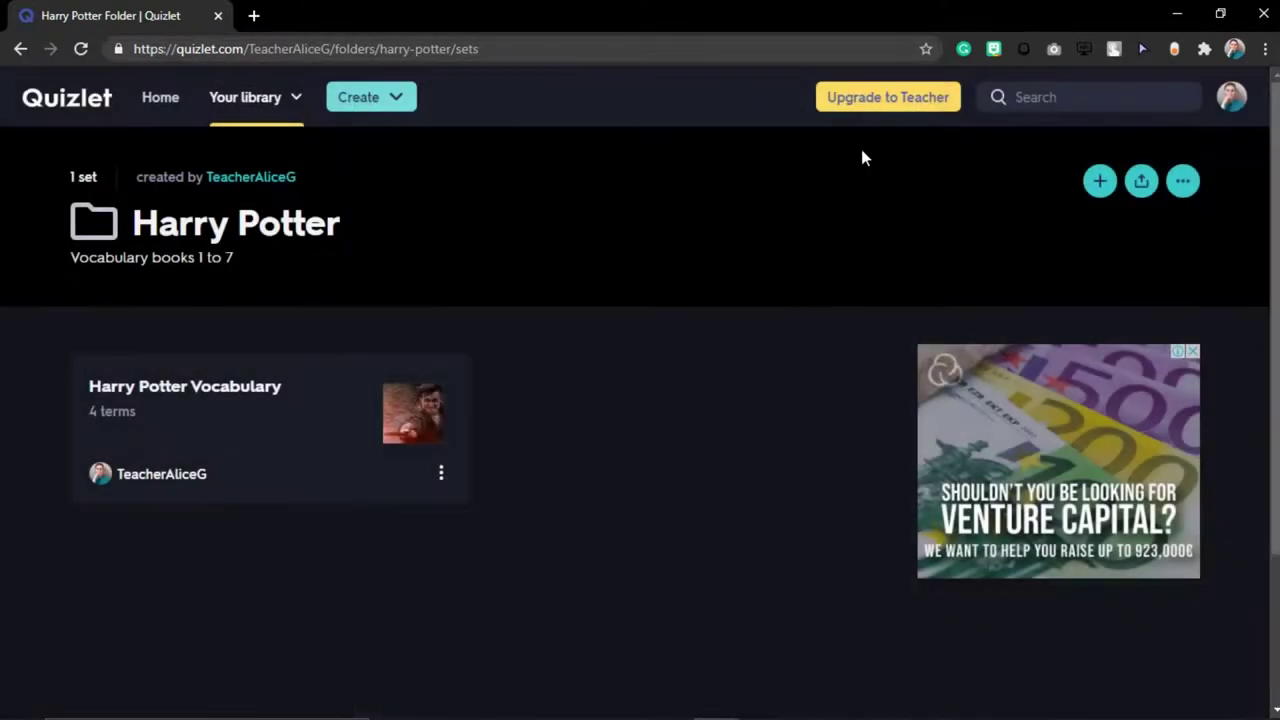
Check the Harry Potter folder's options for adding sets, sharing and editing, closing each dialog without changes
click(1099, 183)
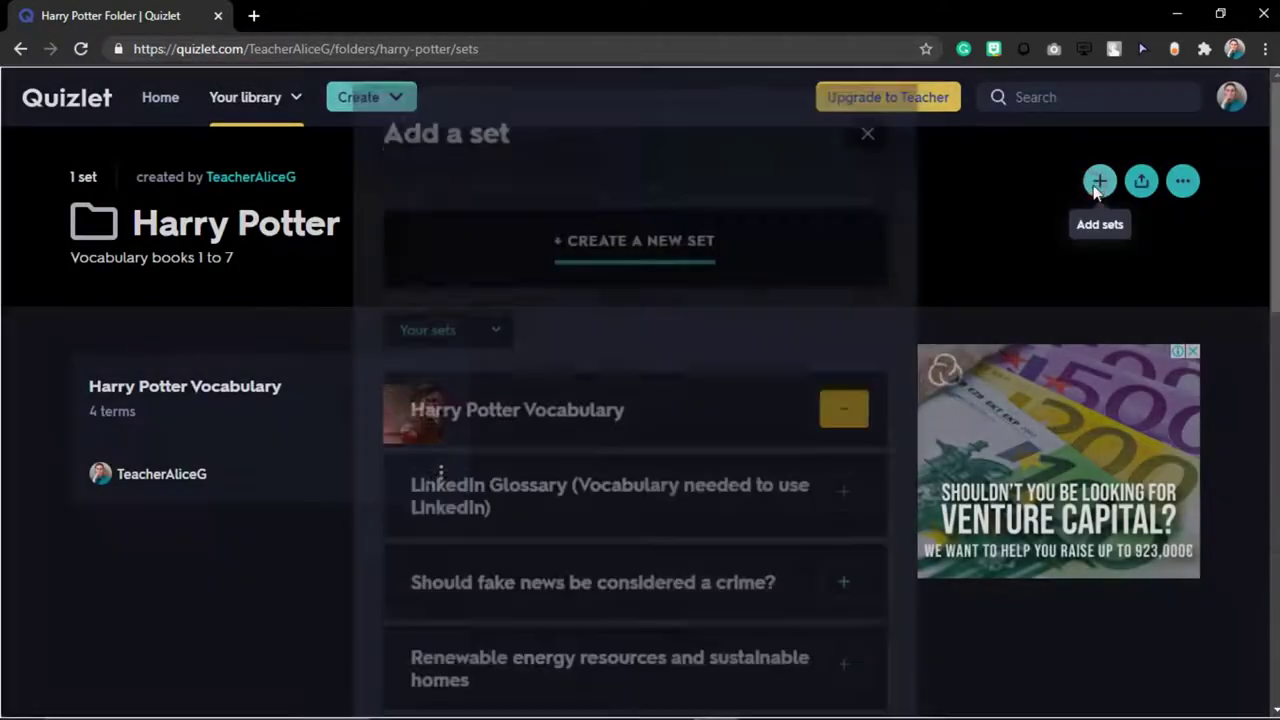
click(866, 159)
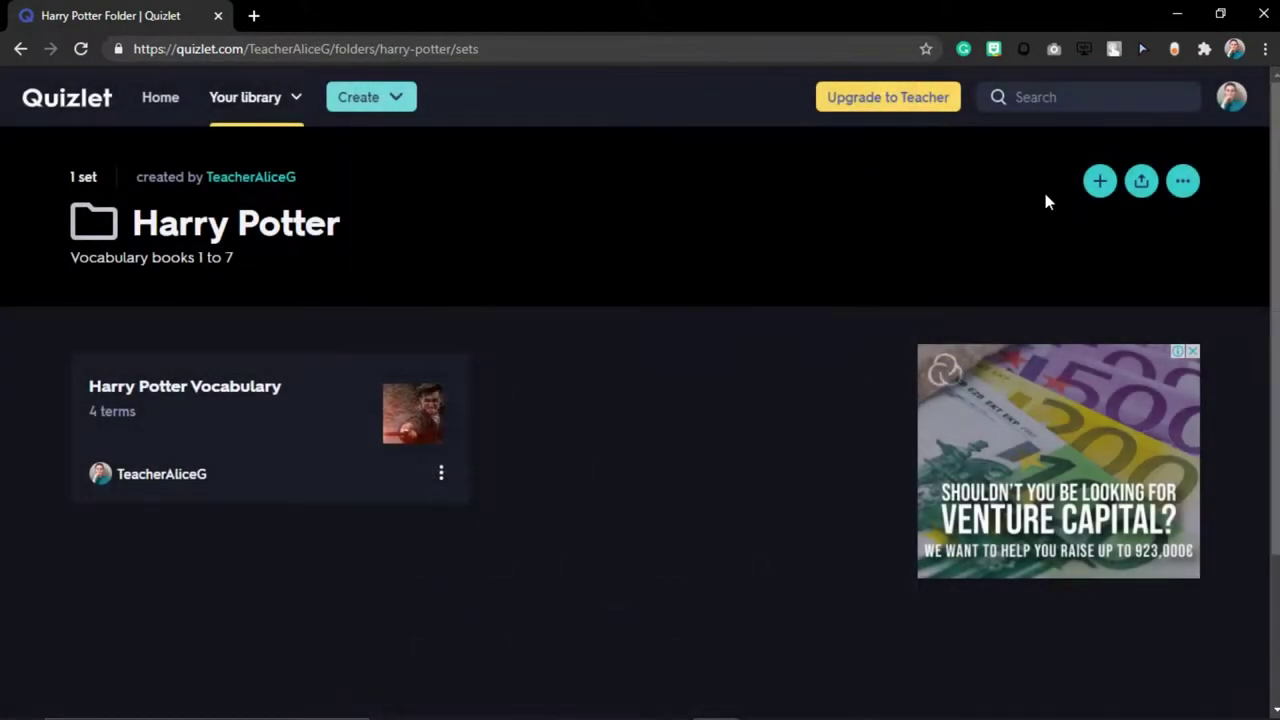
click(1139, 182)
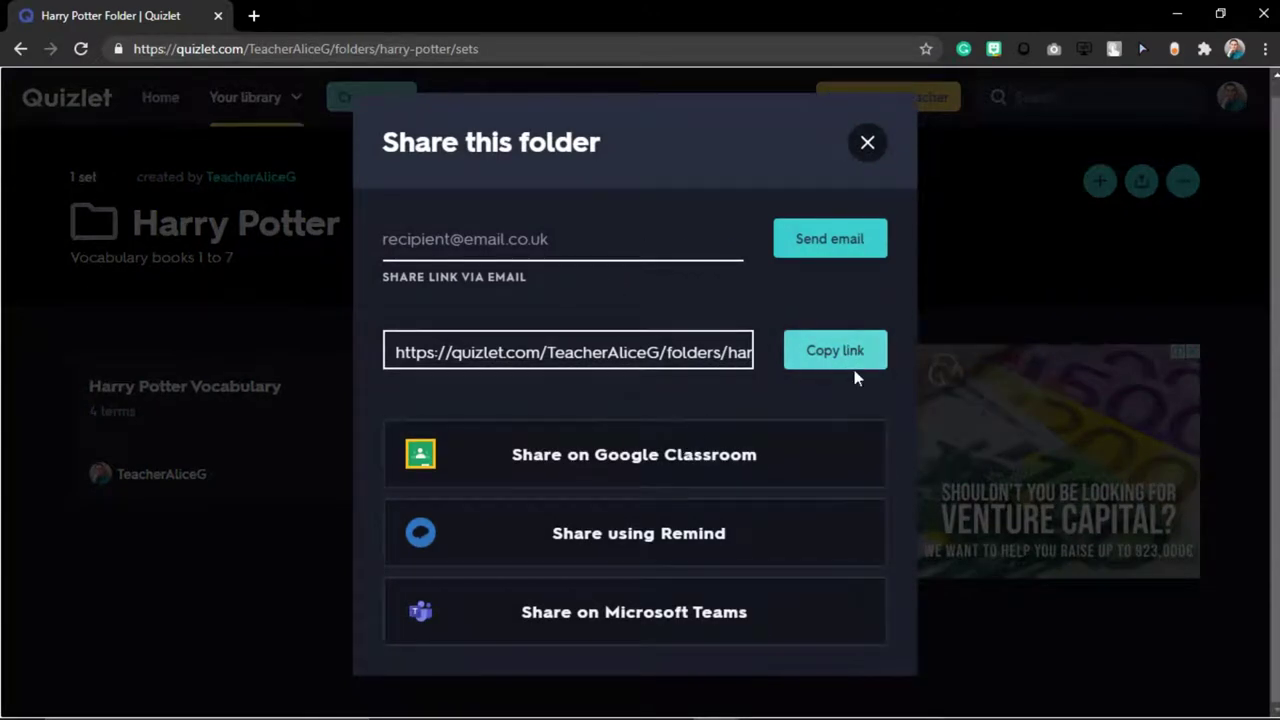
click(867, 143)
click(1183, 183)
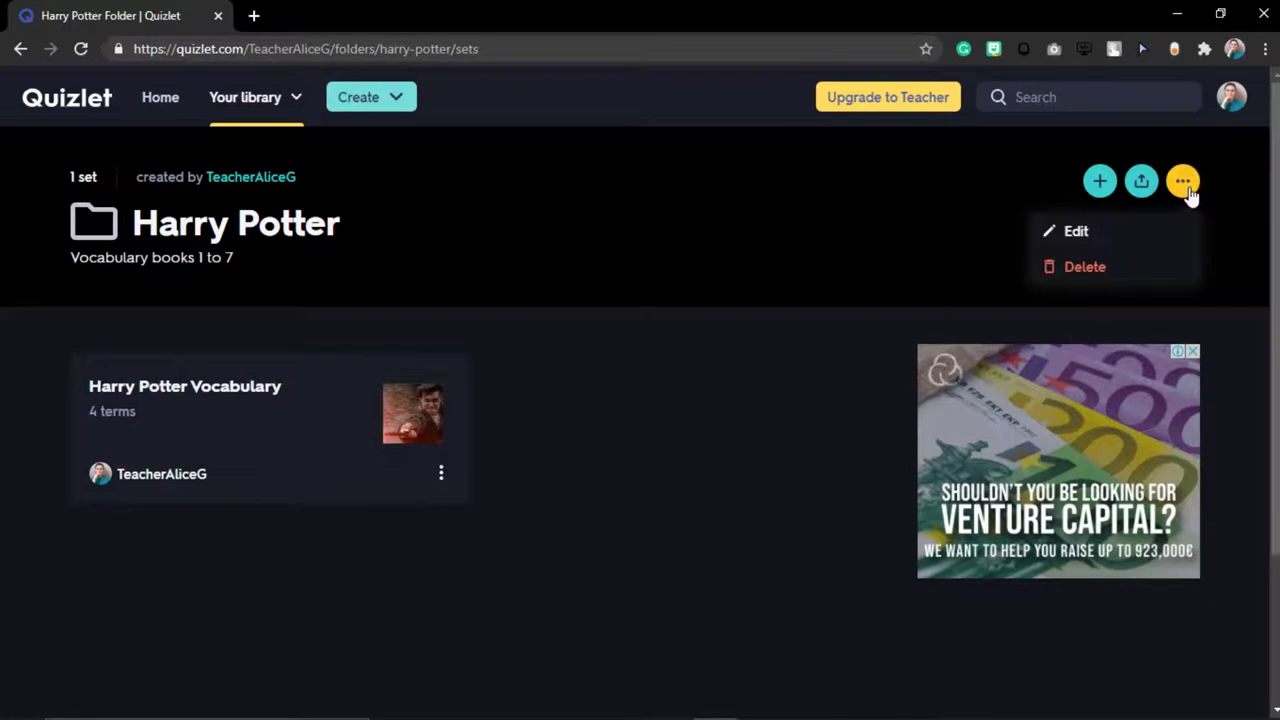
click(1055, 248)
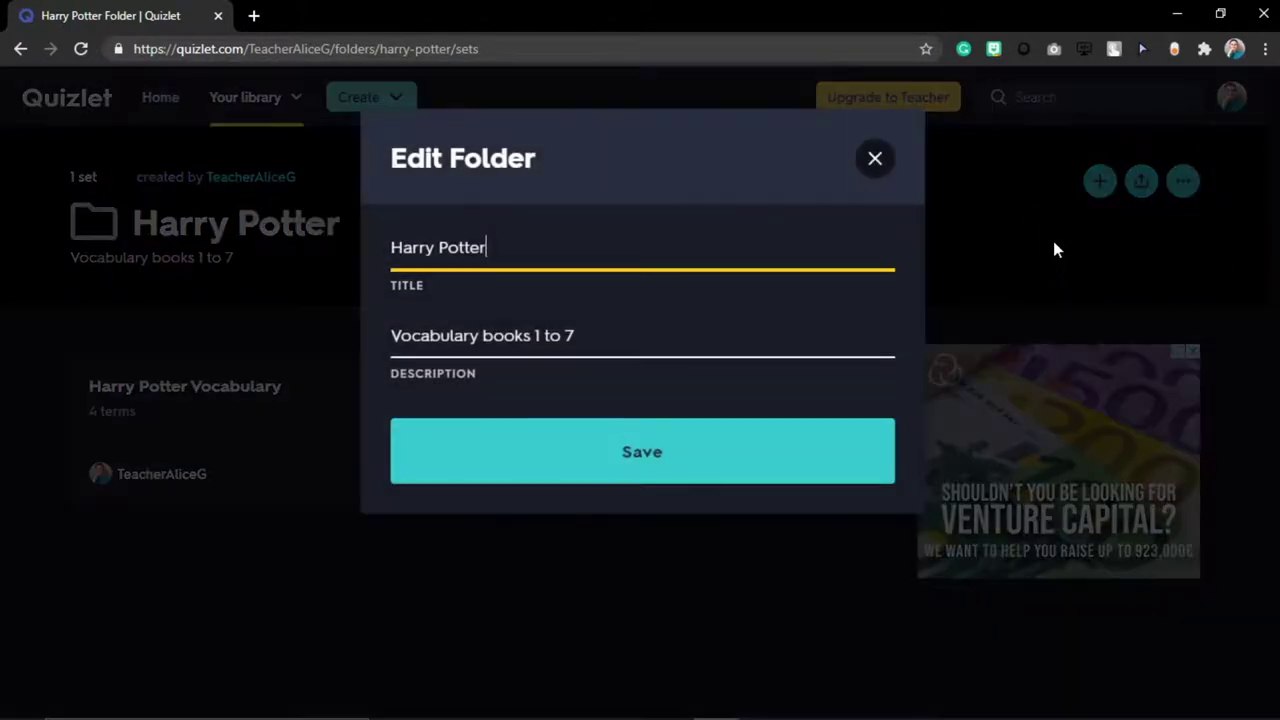
click(875, 160)
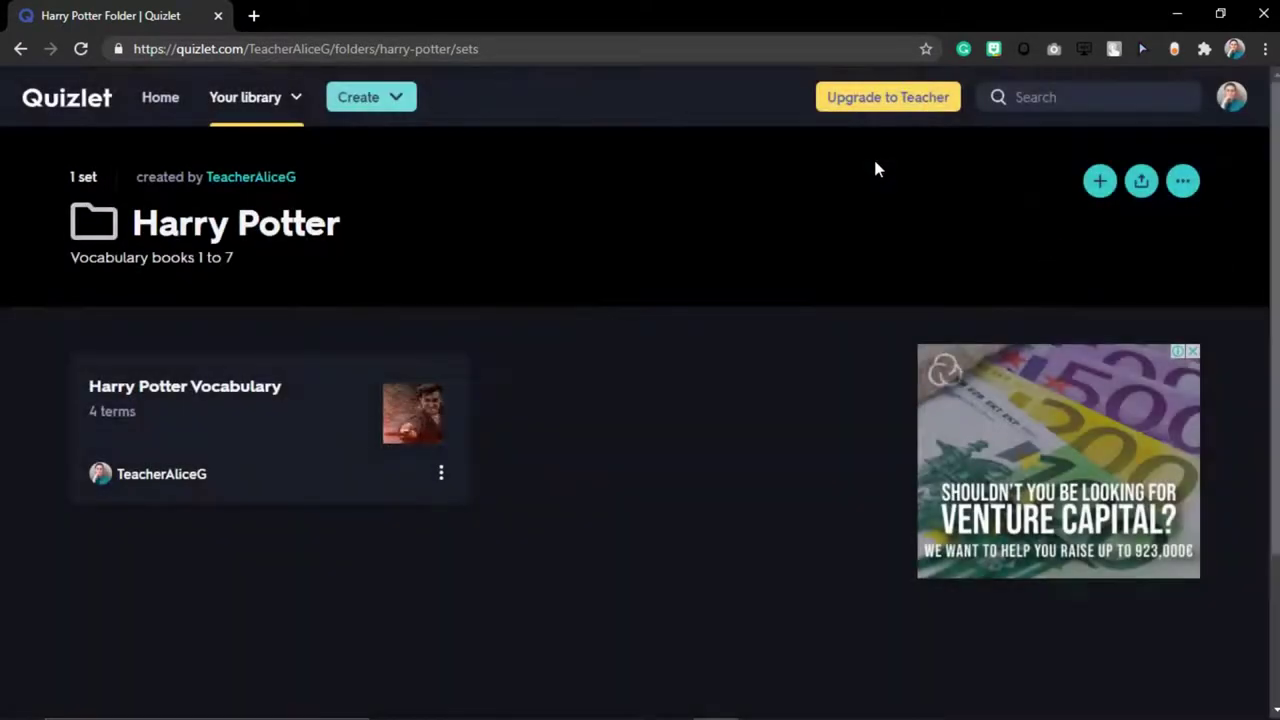
Start creating a new class and add ELLoquent as a new school for it
click(390, 94)
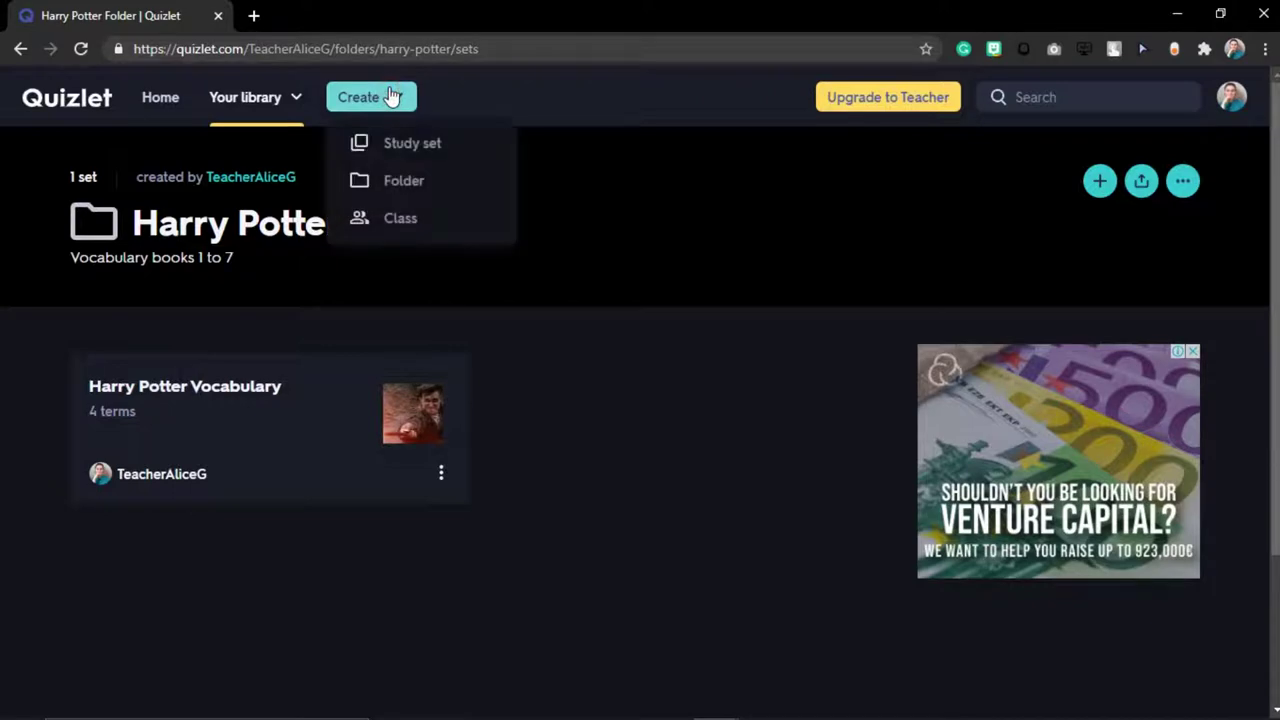
click(422, 217)
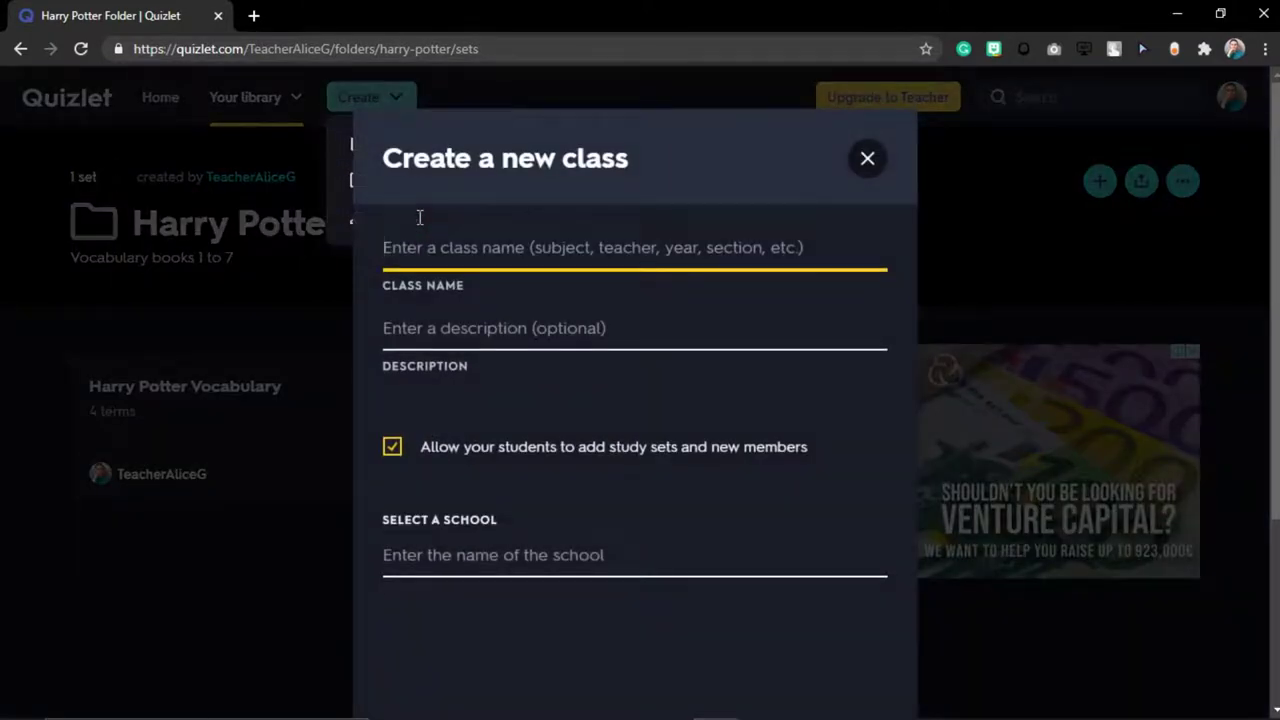
click(482, 556)
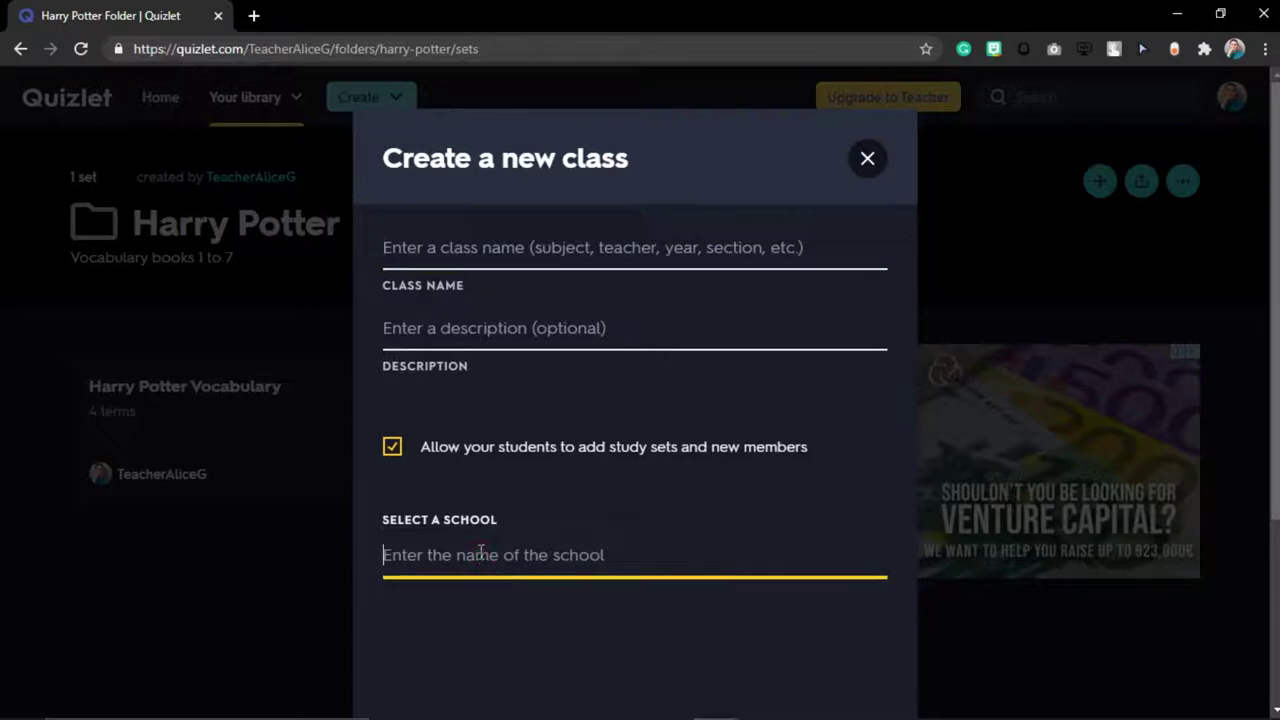
text(E)
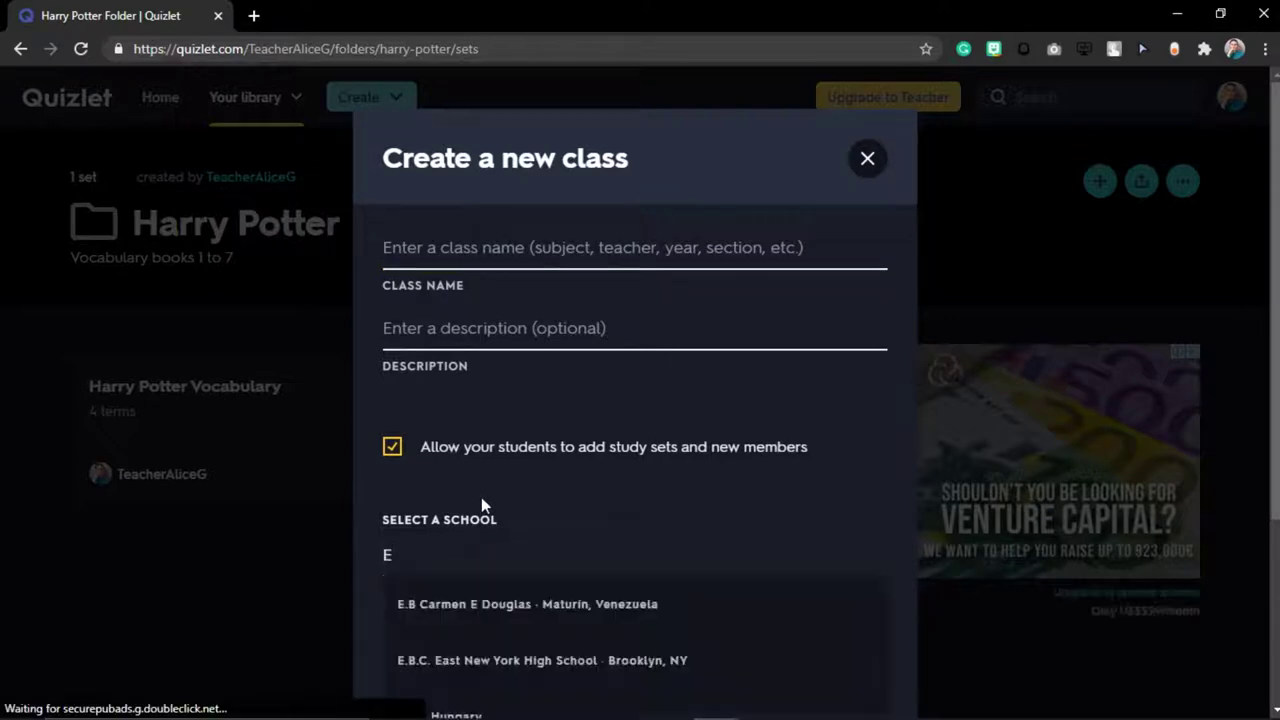
text(LLoquent)
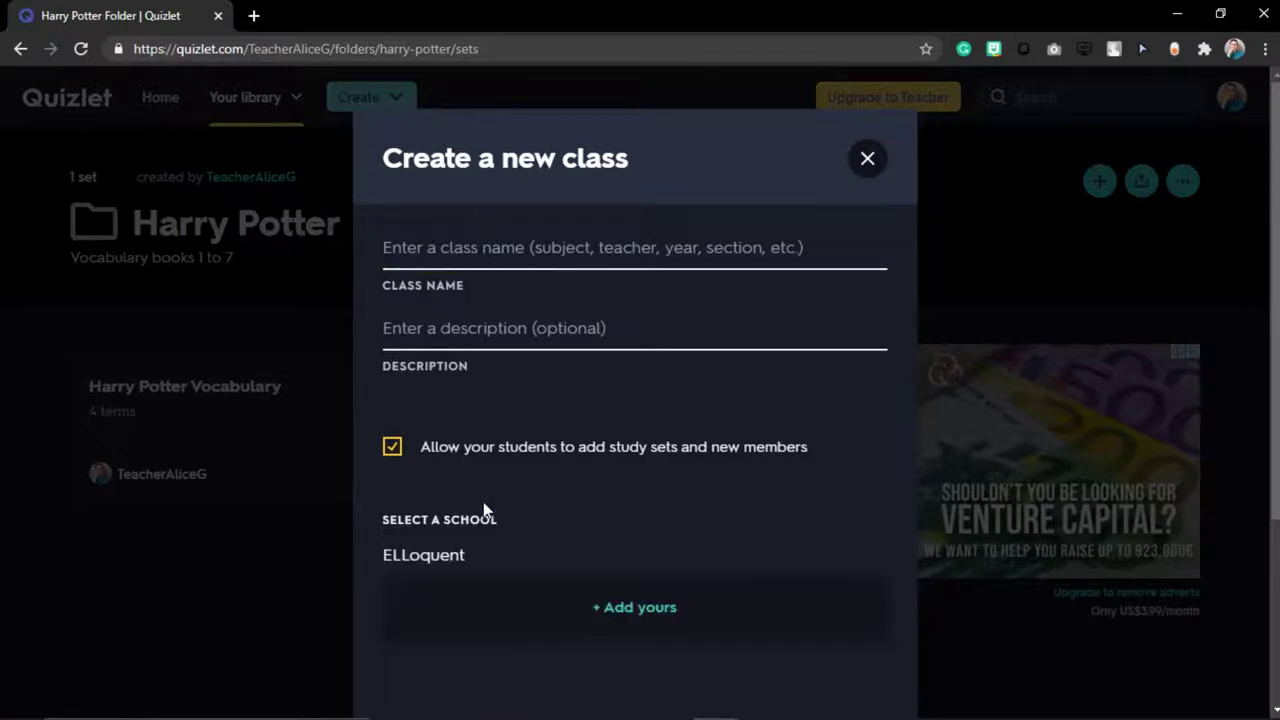
click(594, 614)
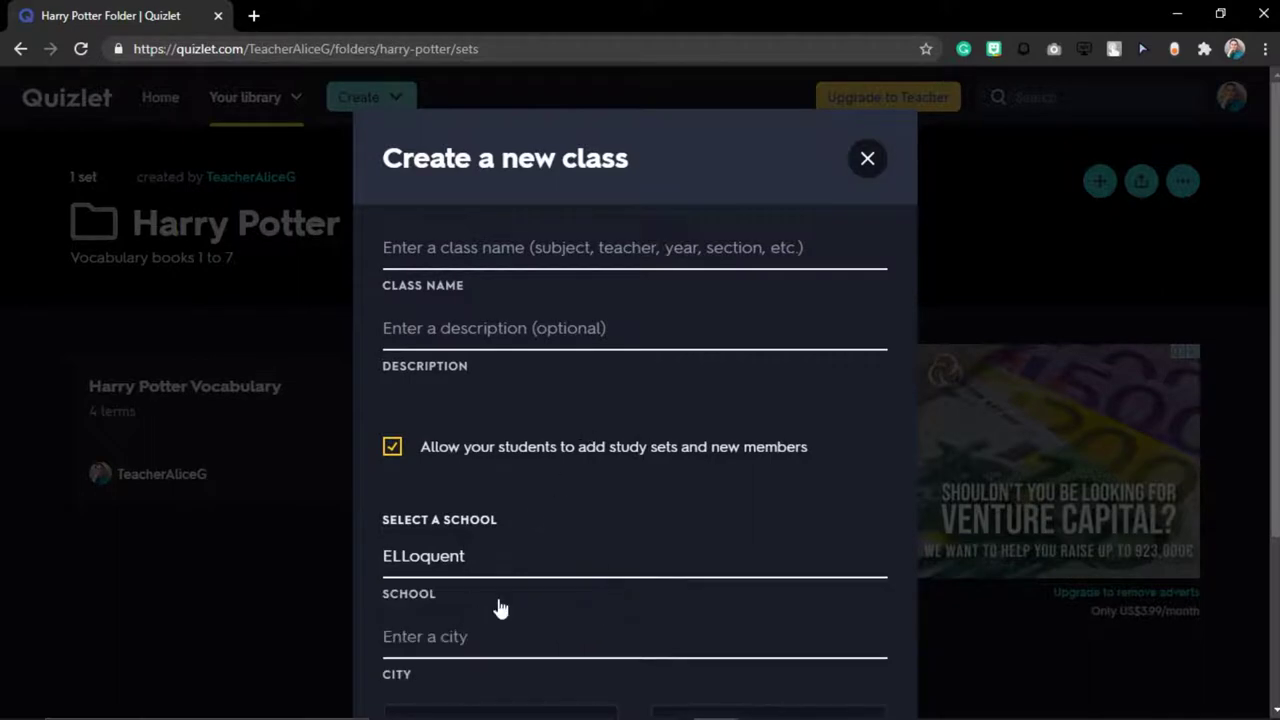
Enter Serbia as the school's city and set its country to Serbia
scroll(500, 608, down, 3)
click(477, 408)
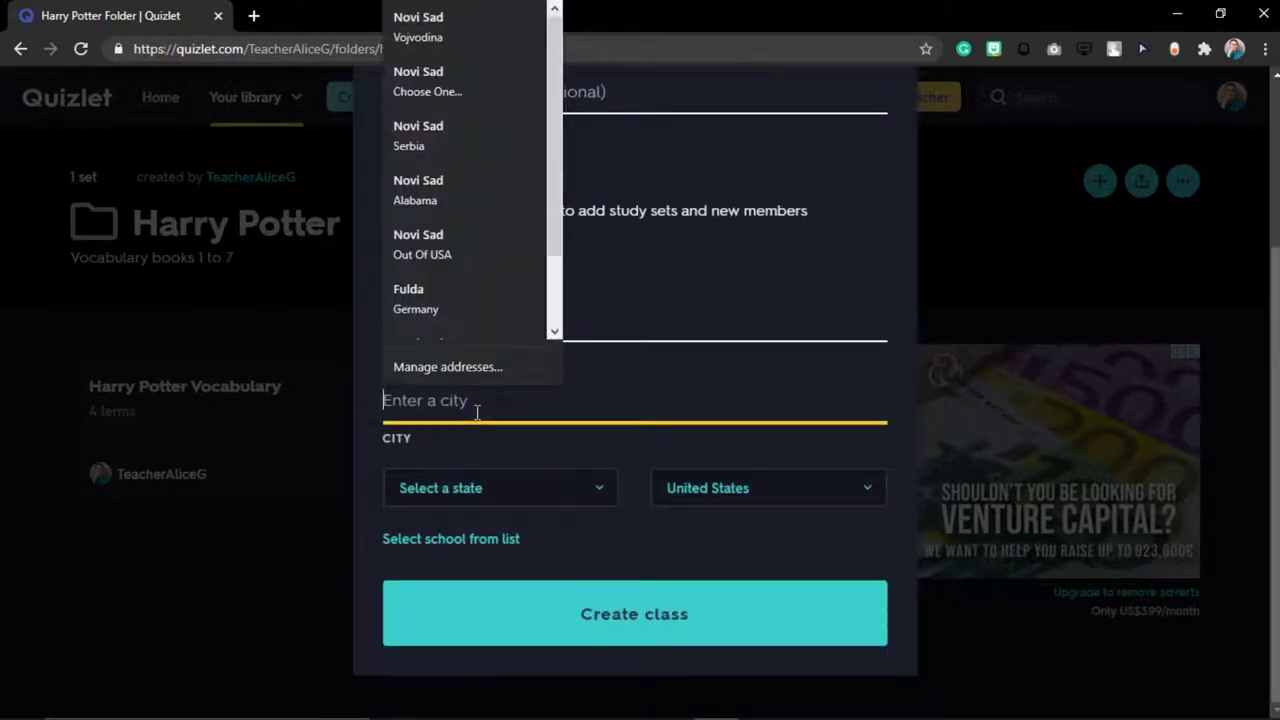
text(Serbia)
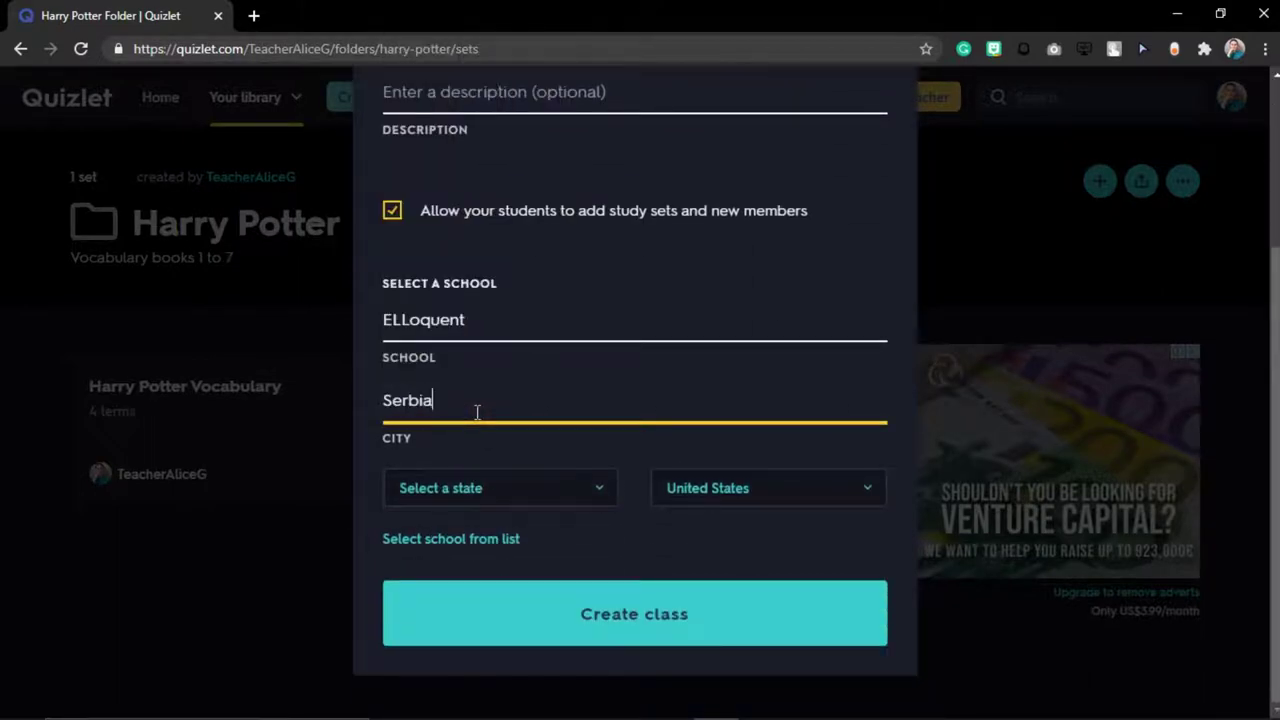
click(441, 490)
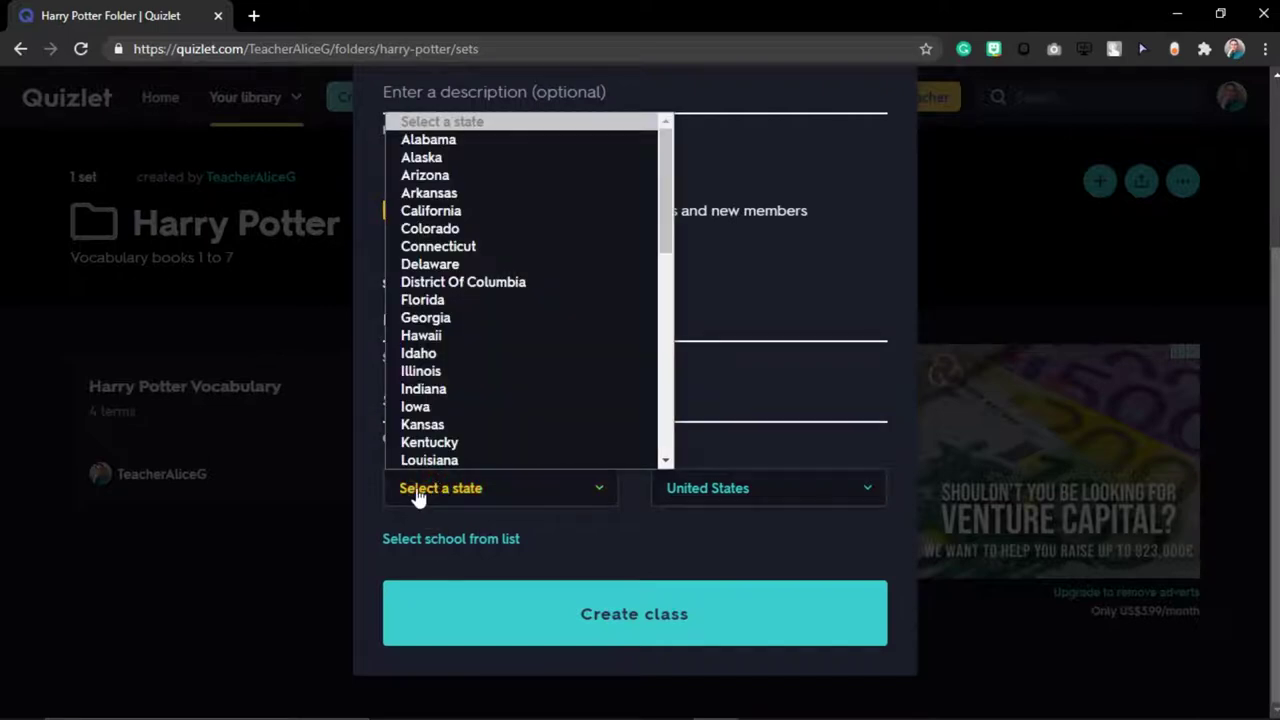
click(797, 490)
key(s)
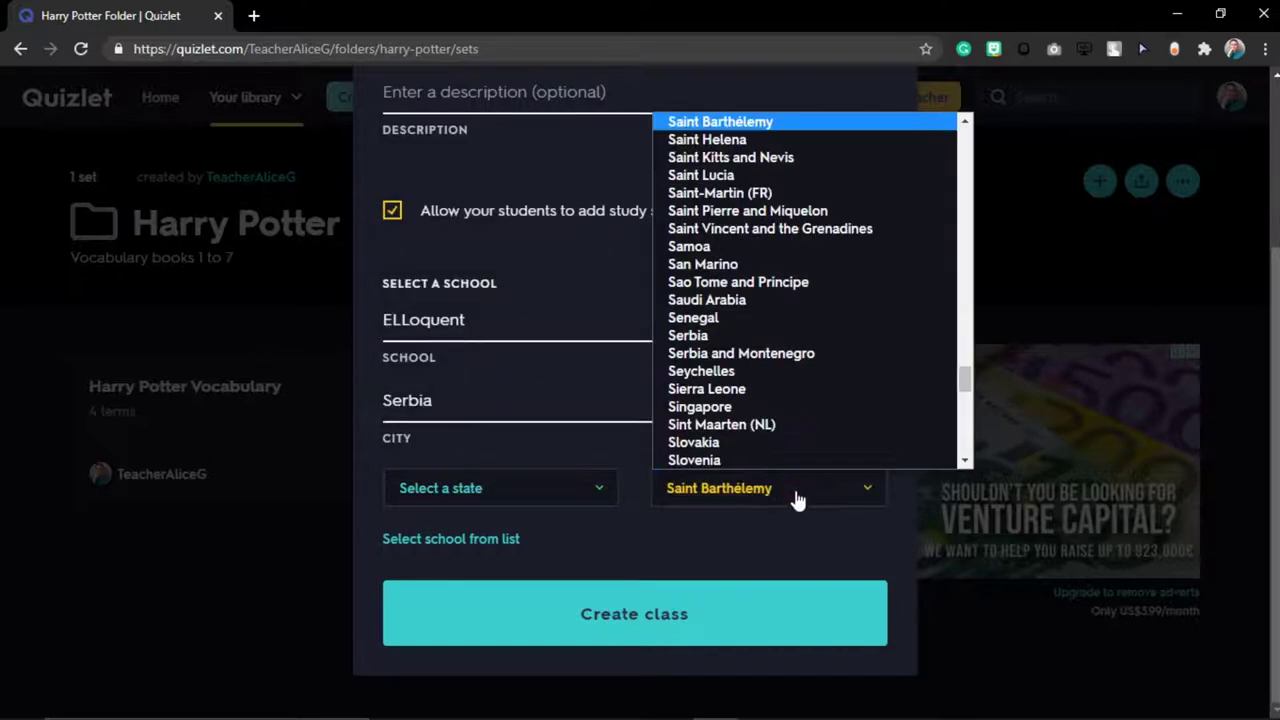
key(s)
key(s)
key(s)
key(s)
key(i)
key(n)
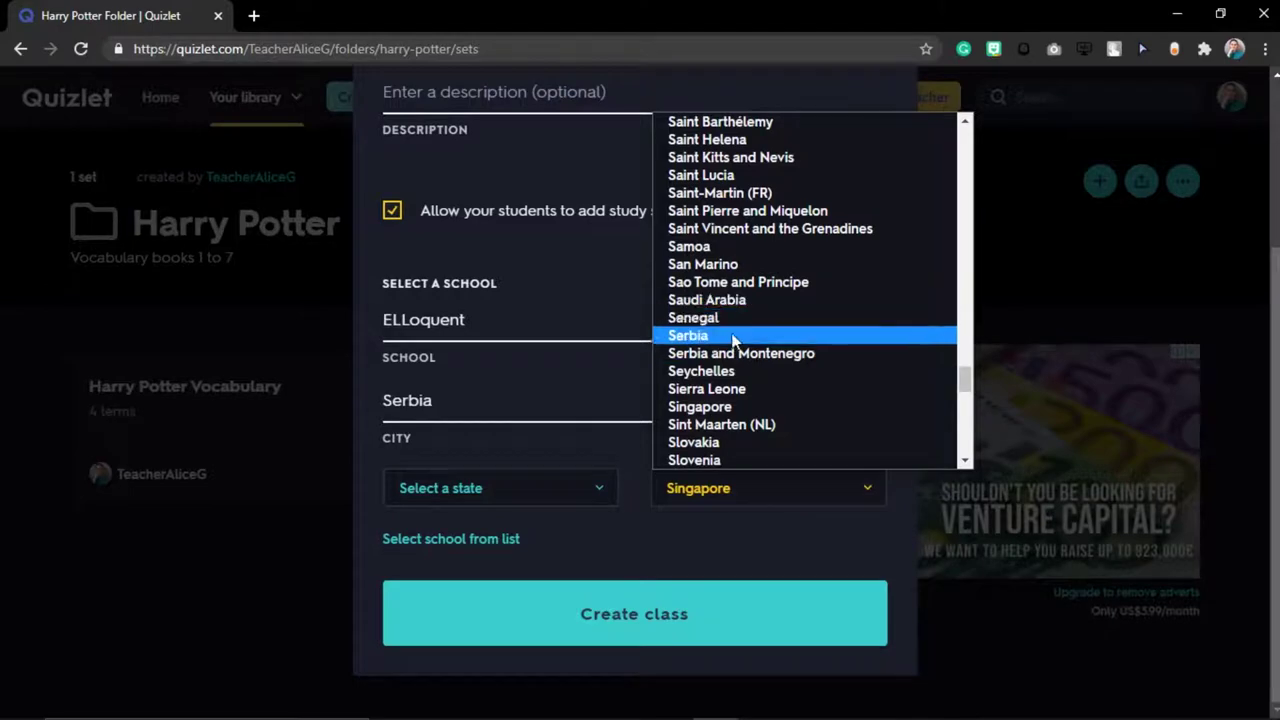
click(733, 337)
Disallow students from adding study sets and new members, and name the class "ELLoquent Readers"
scroll(643, 446, up, 5)
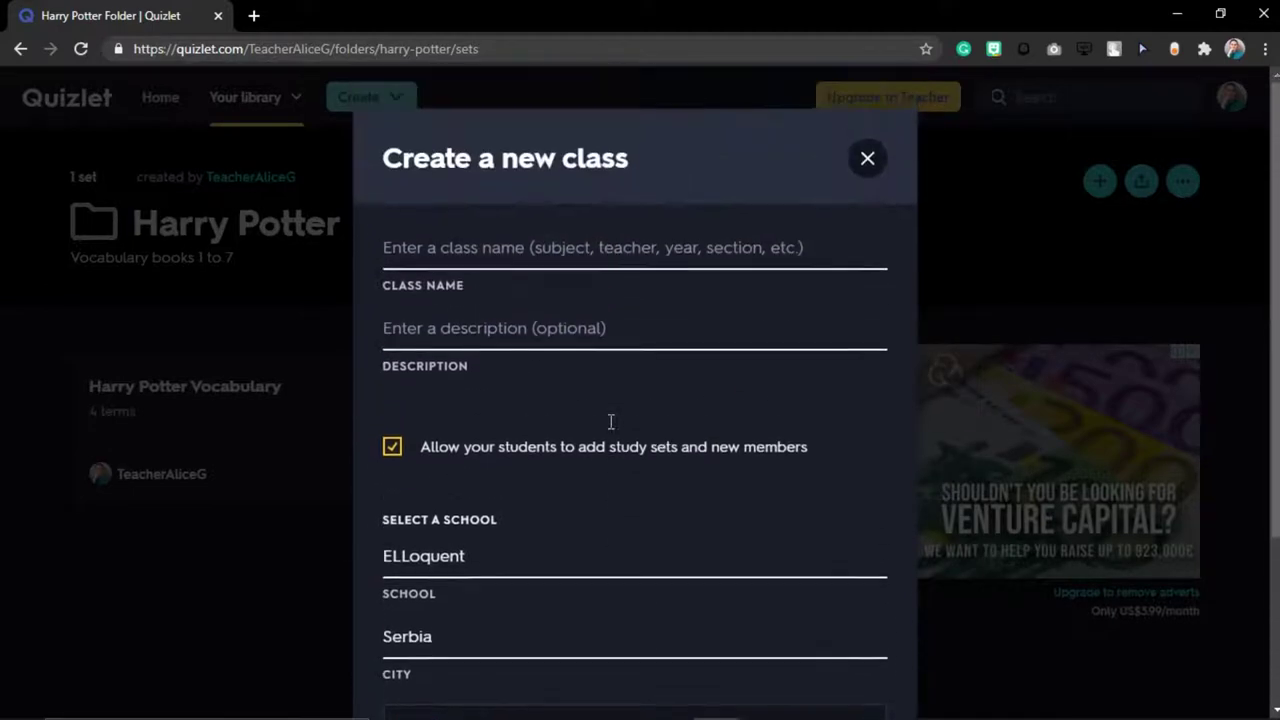
click(503, 466)
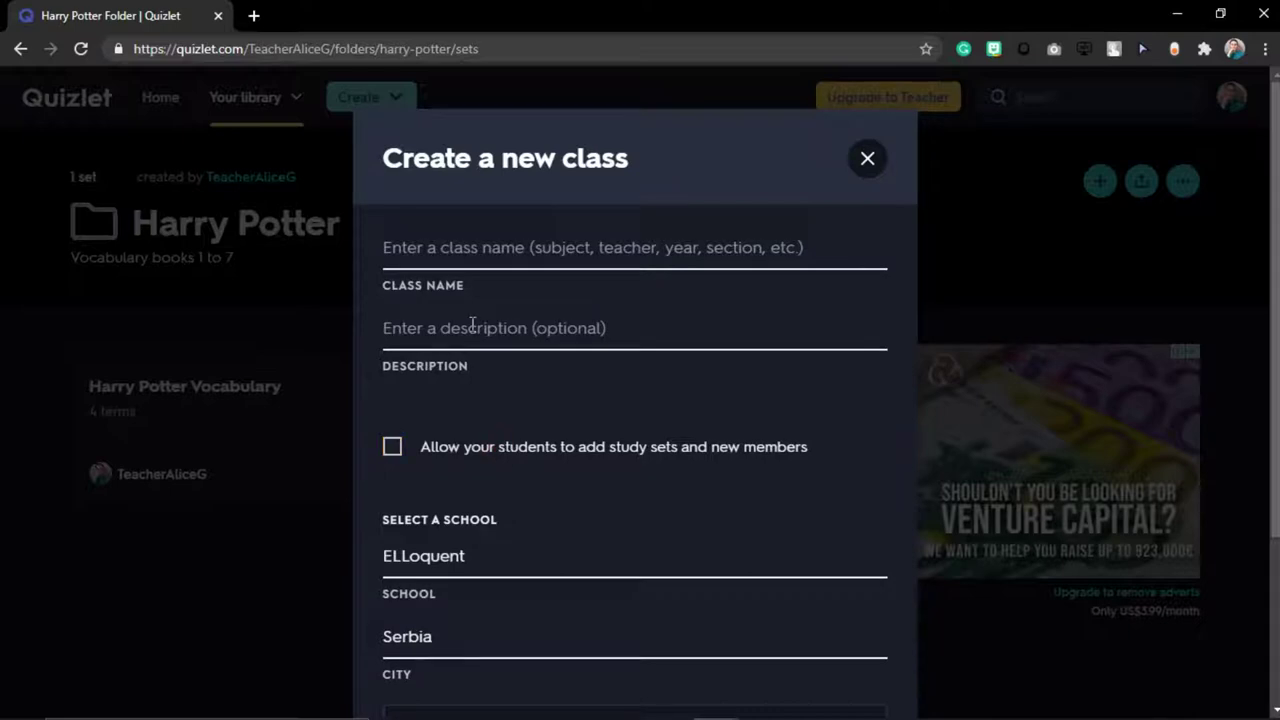
click(554, 240)
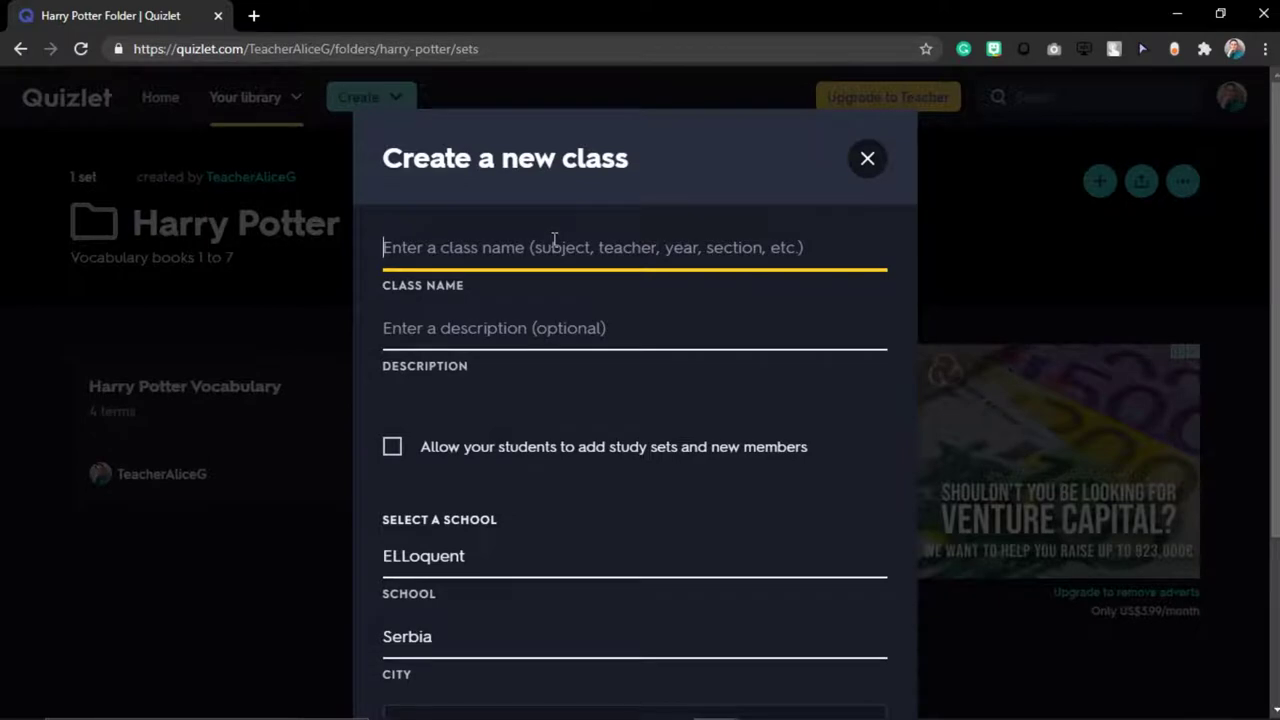
text(E)
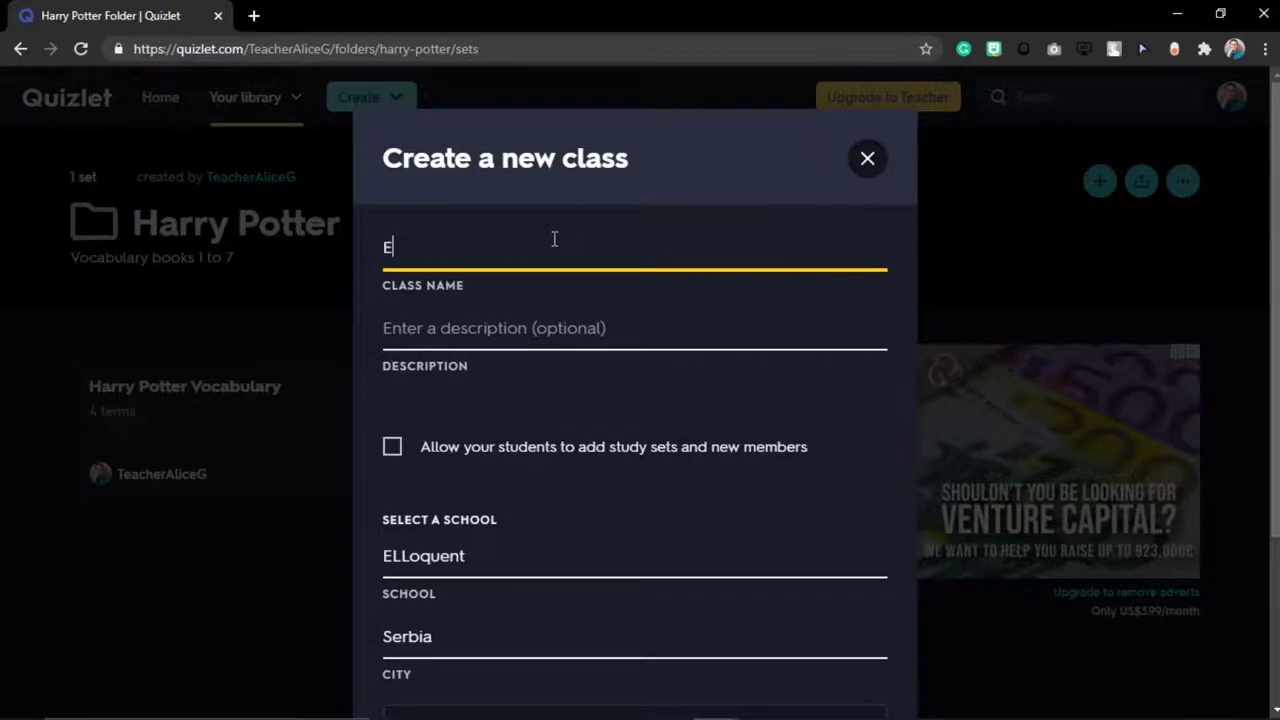
text(LLoque)
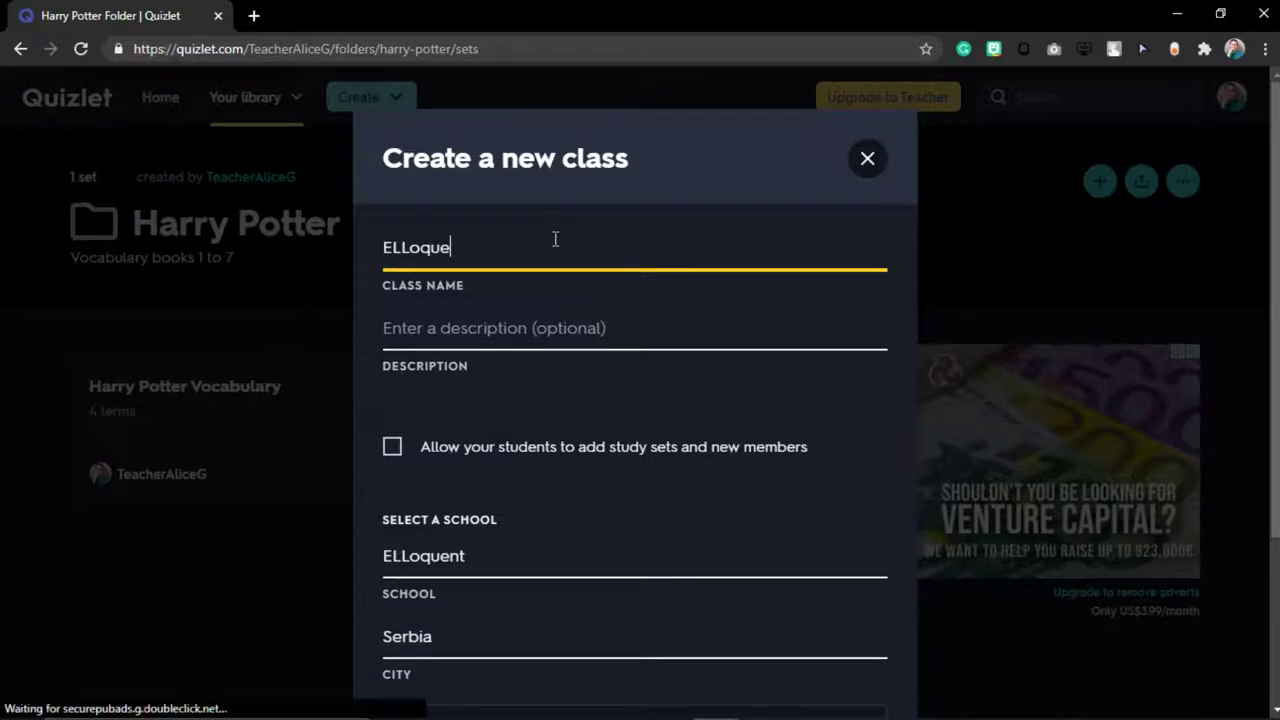
text(nt Rea)
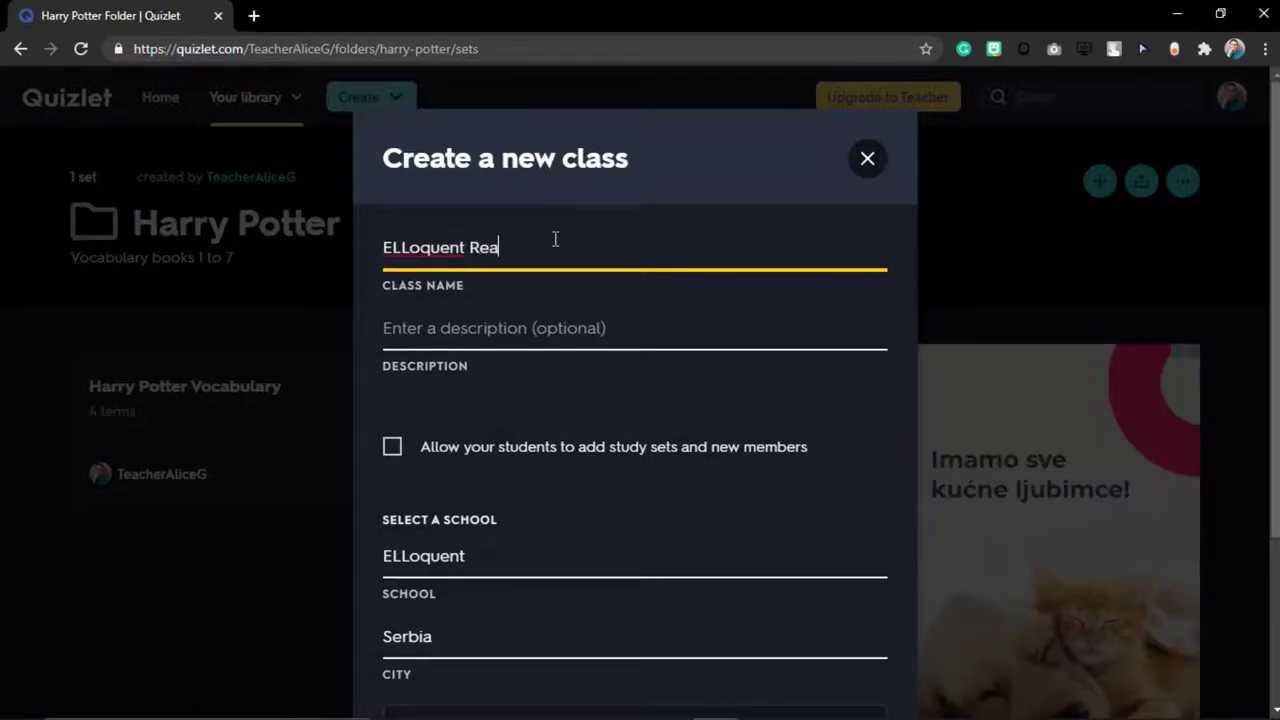
text(ders)
Describe the class as "Study sets for literature" and create it
click(591, 332)
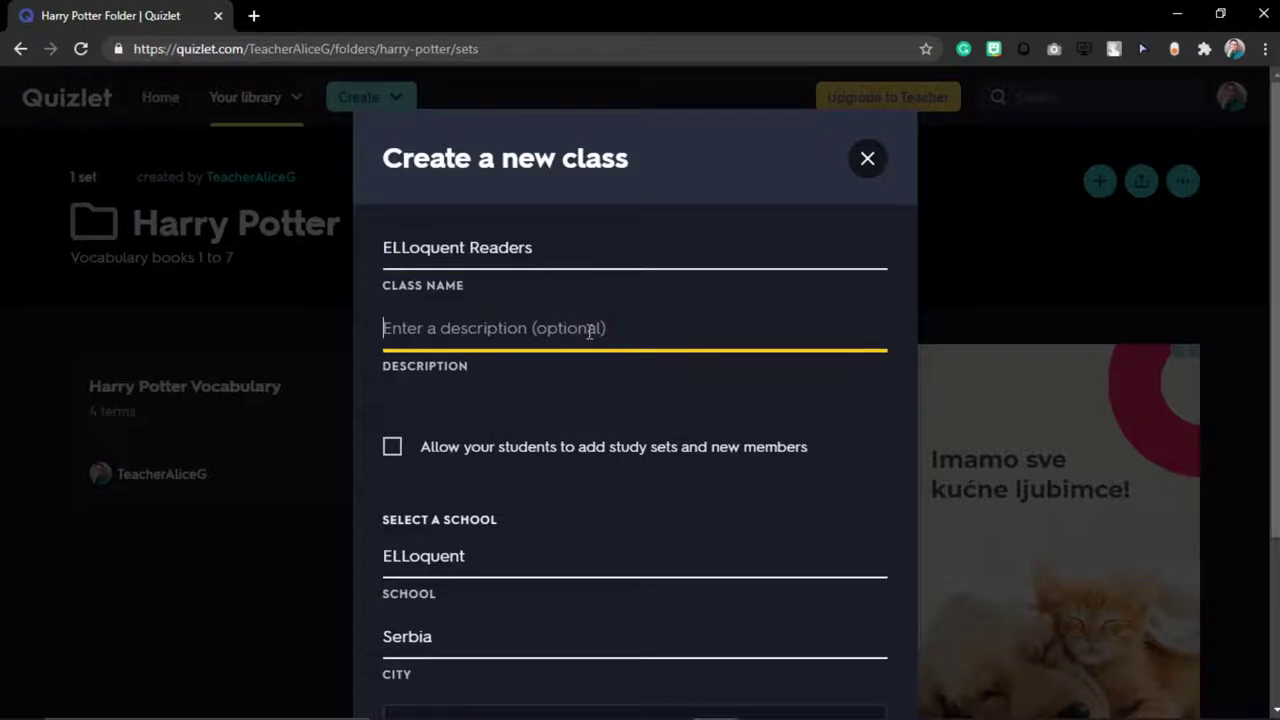
text(Study stes f)
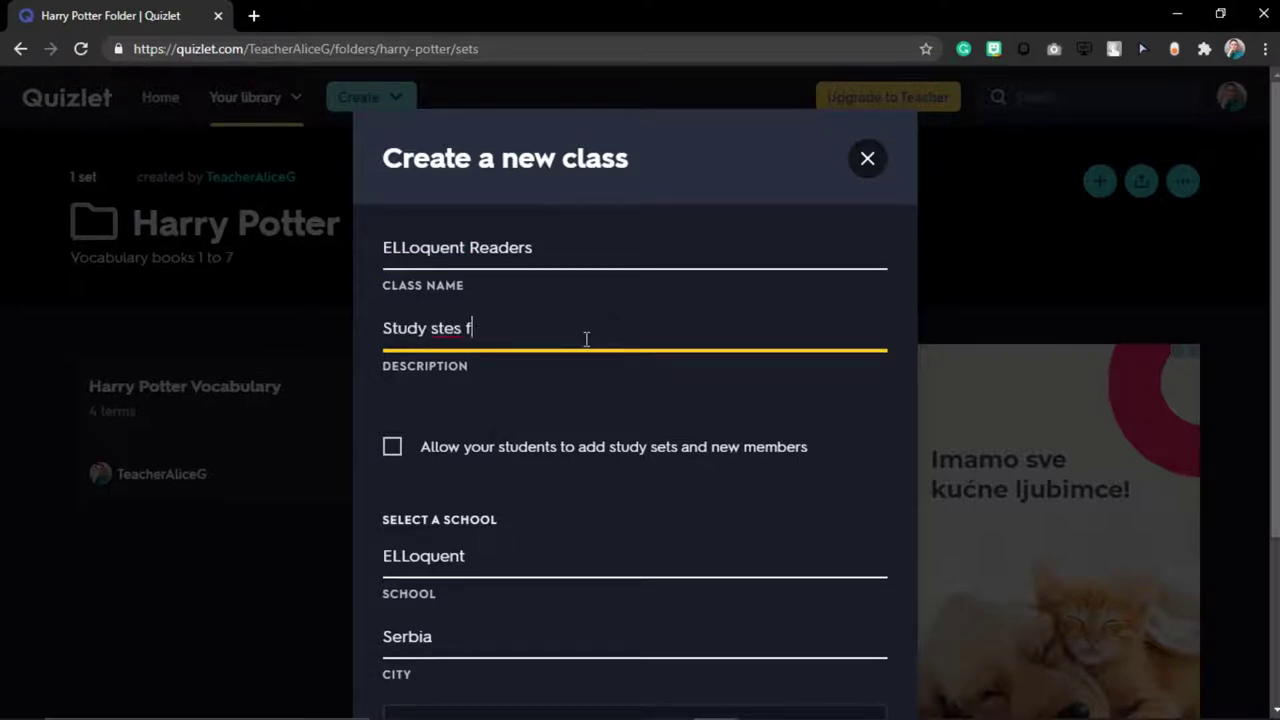
key(BackSpace)
key(BackSpace)
key(BackSpace)
text(ets for literature)
scroll(580, 360, down, 3)
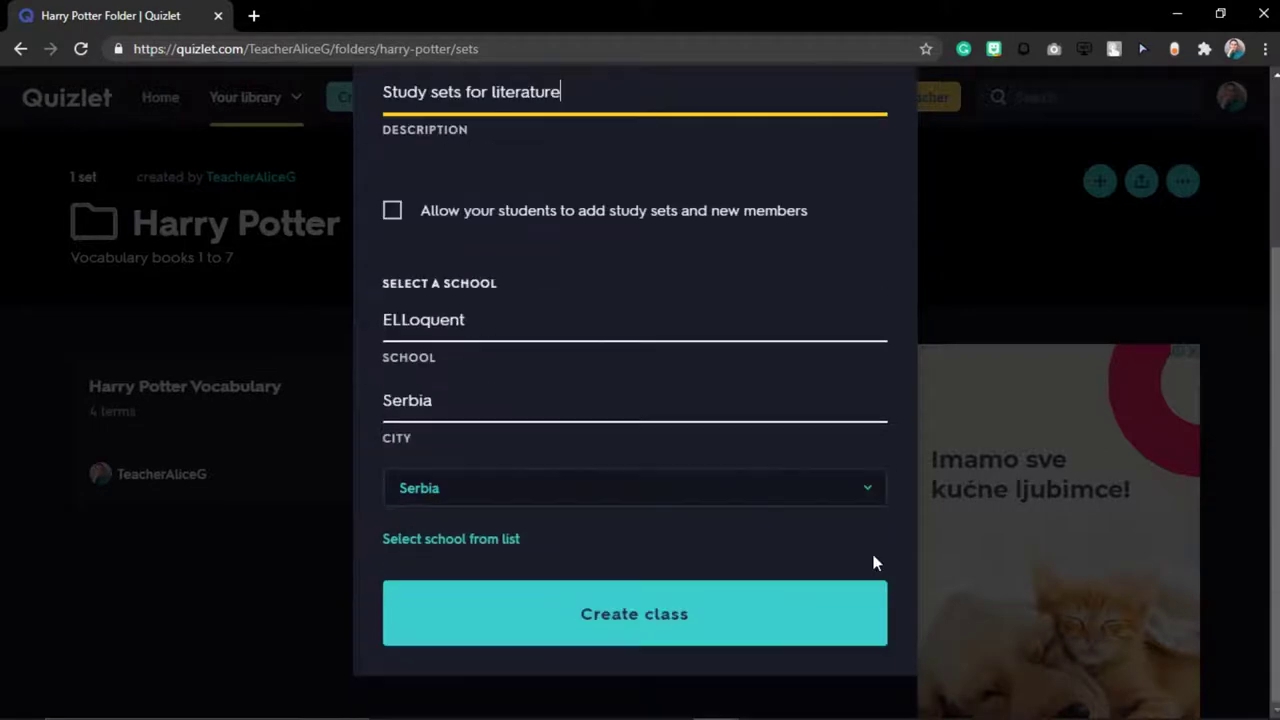
click(679, 604)
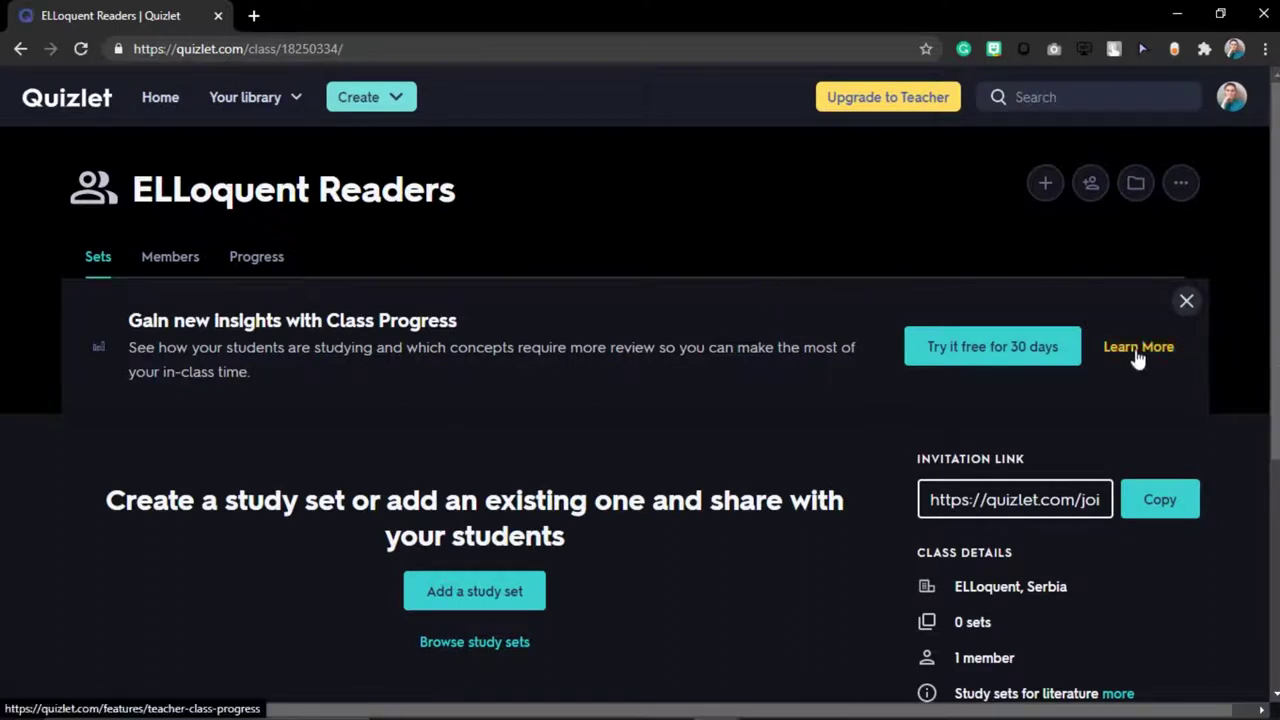
Dismiss the Class Progress promotion and copy the class's invitation link
click(1187, 302)
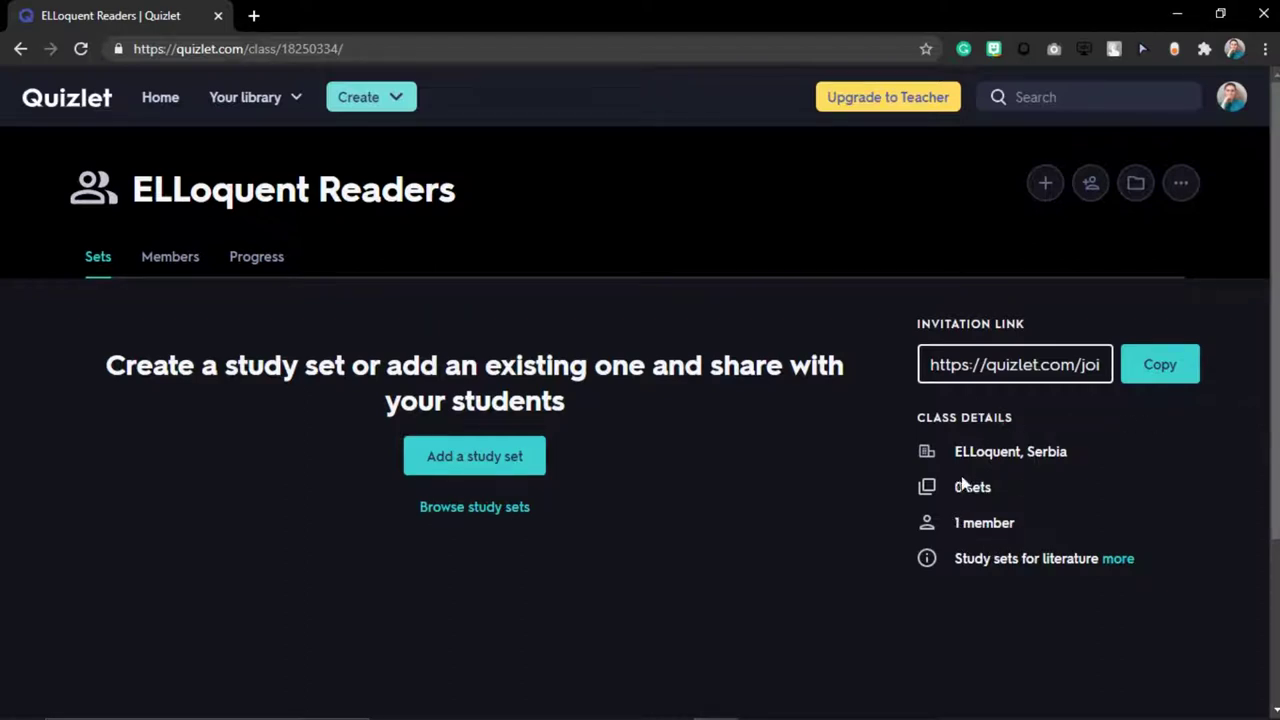
click(1150, 362)
click(1133, 384)
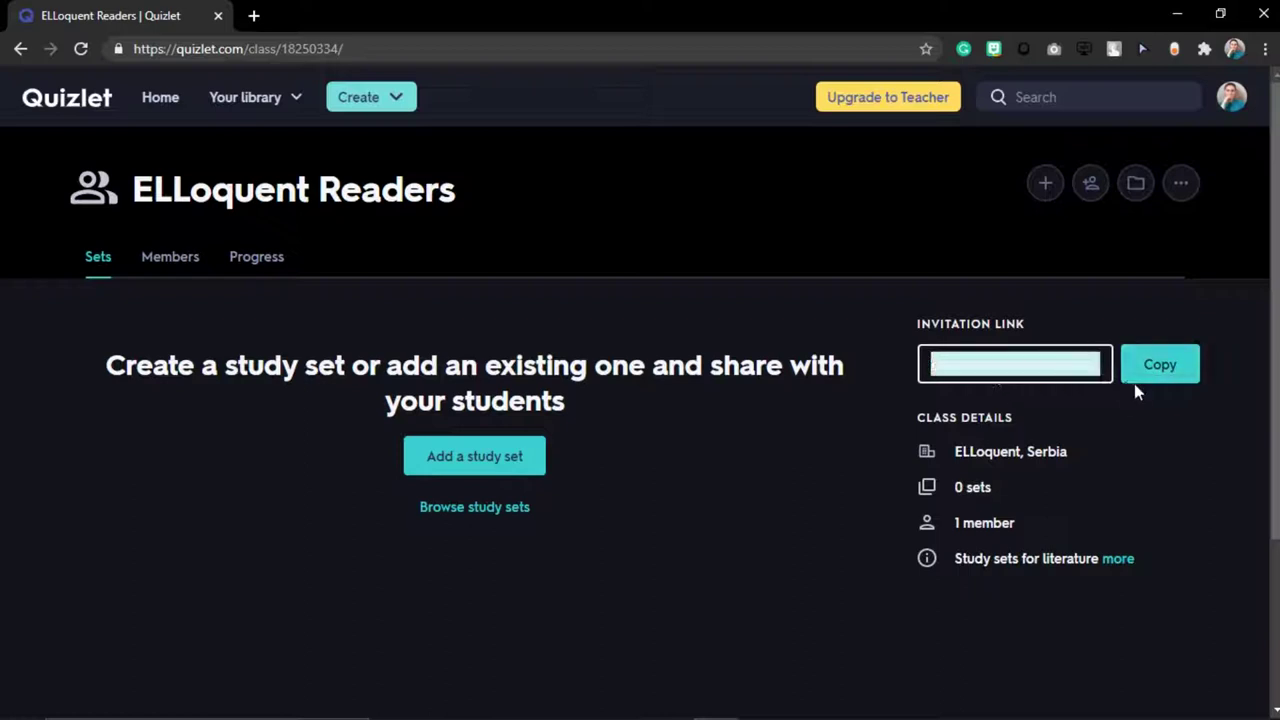
click(1005, 364)
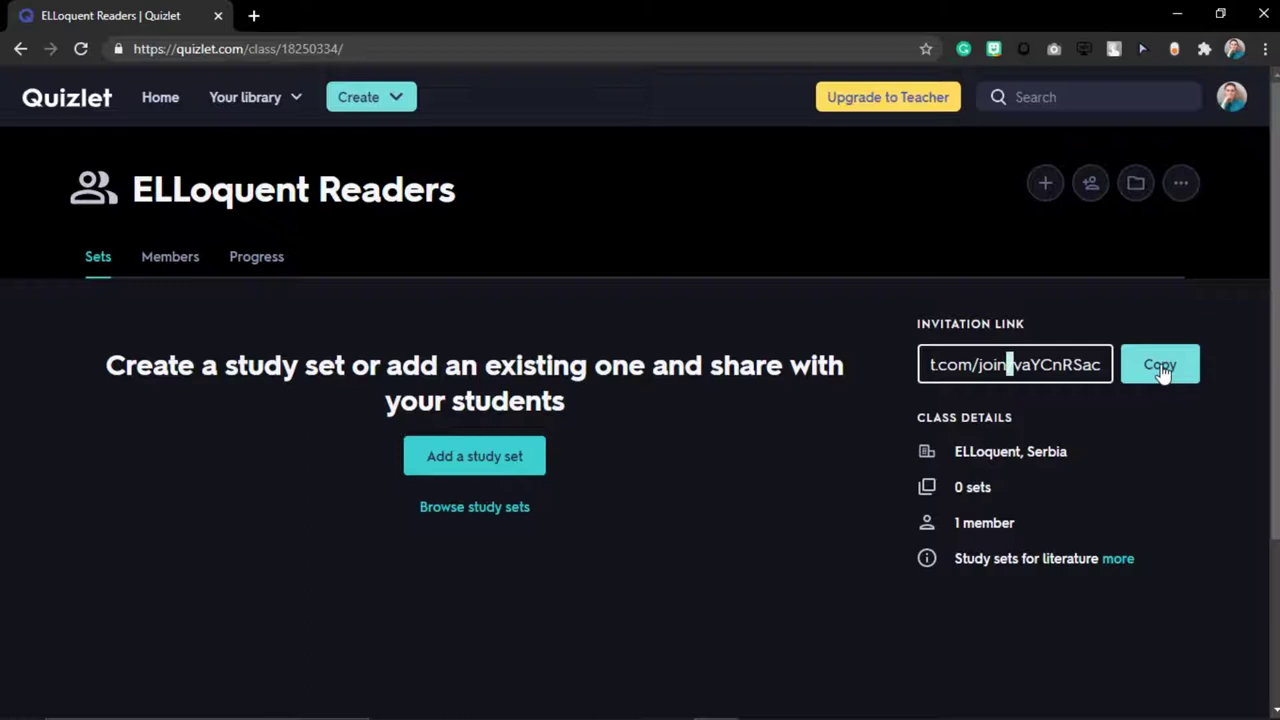
triple_click(1003, 366)
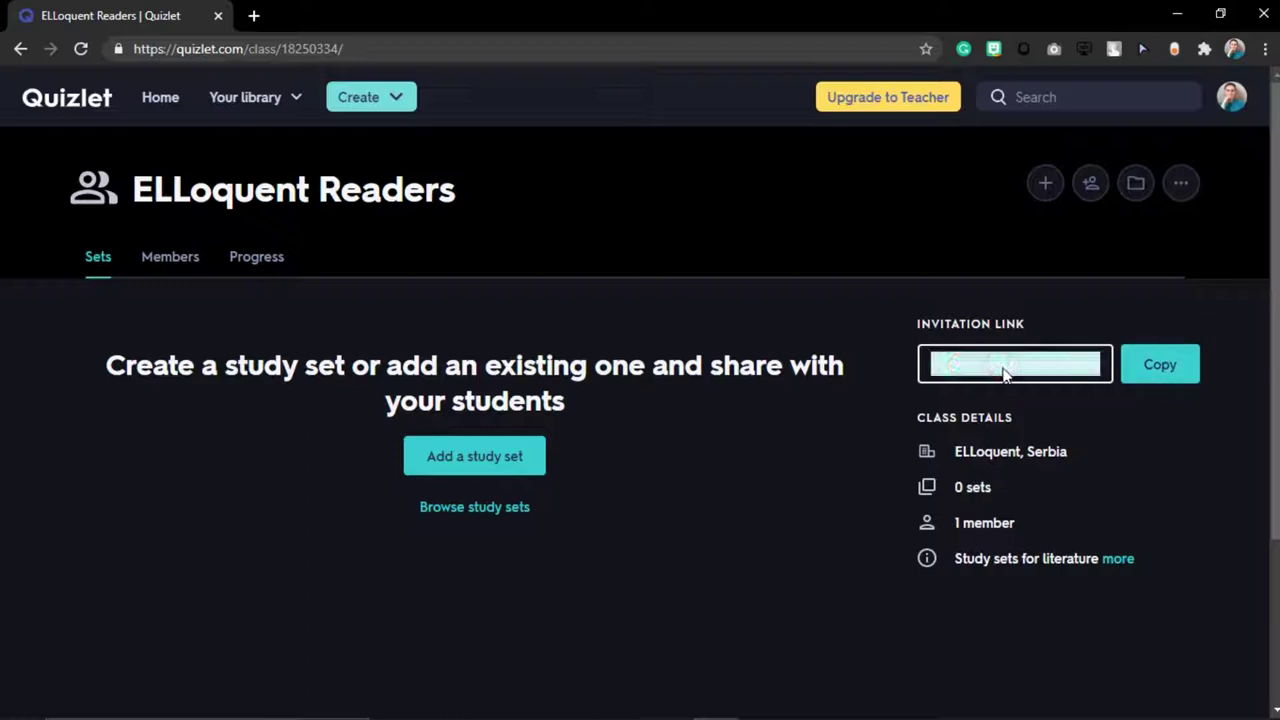
right_click(1003, 368)
click(696, 530)
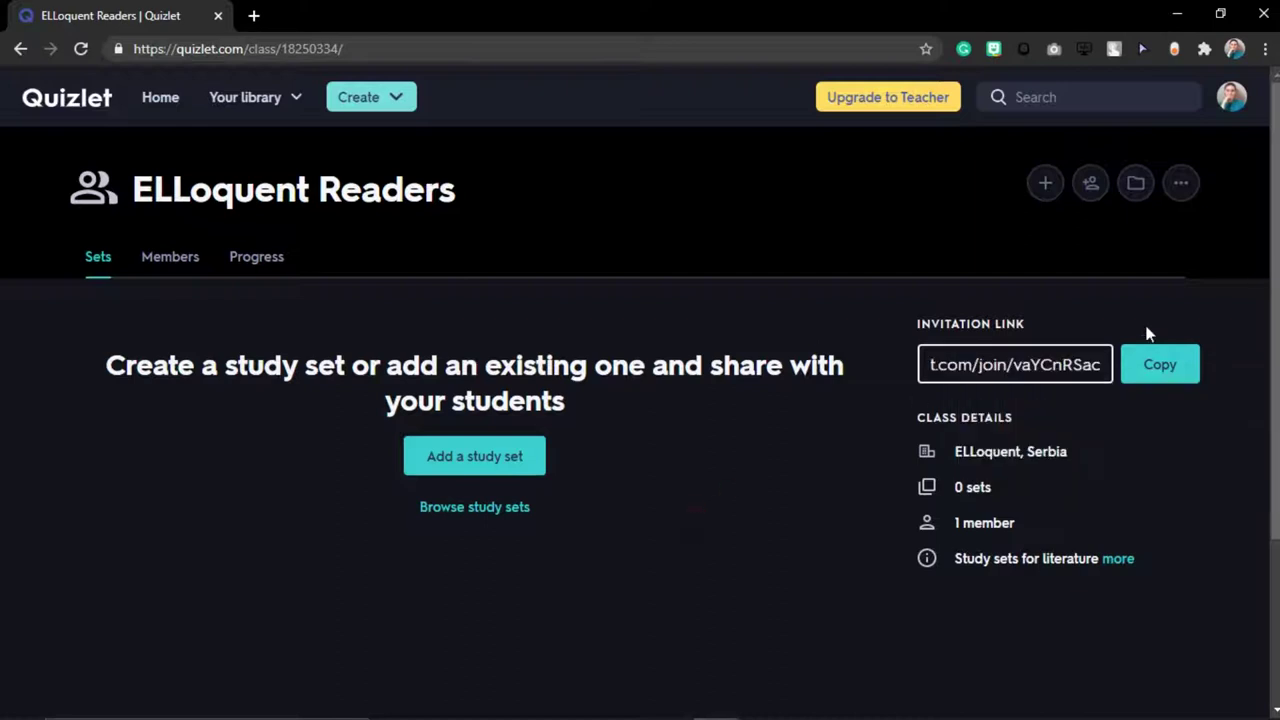
click(1168, 374)
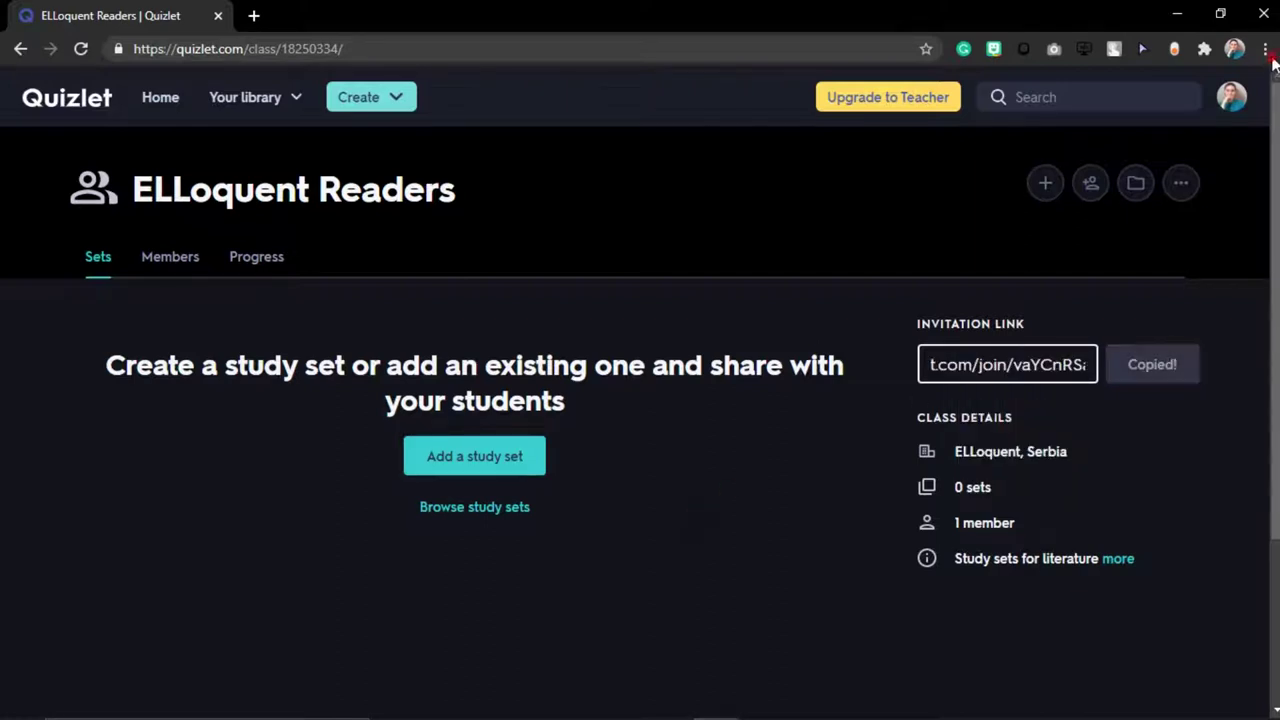
Load the copied class invitation link in a new browser window to preview the join page
click(1265, 48)
click(1136, 121)
key(ctrl+v)
key(Return)
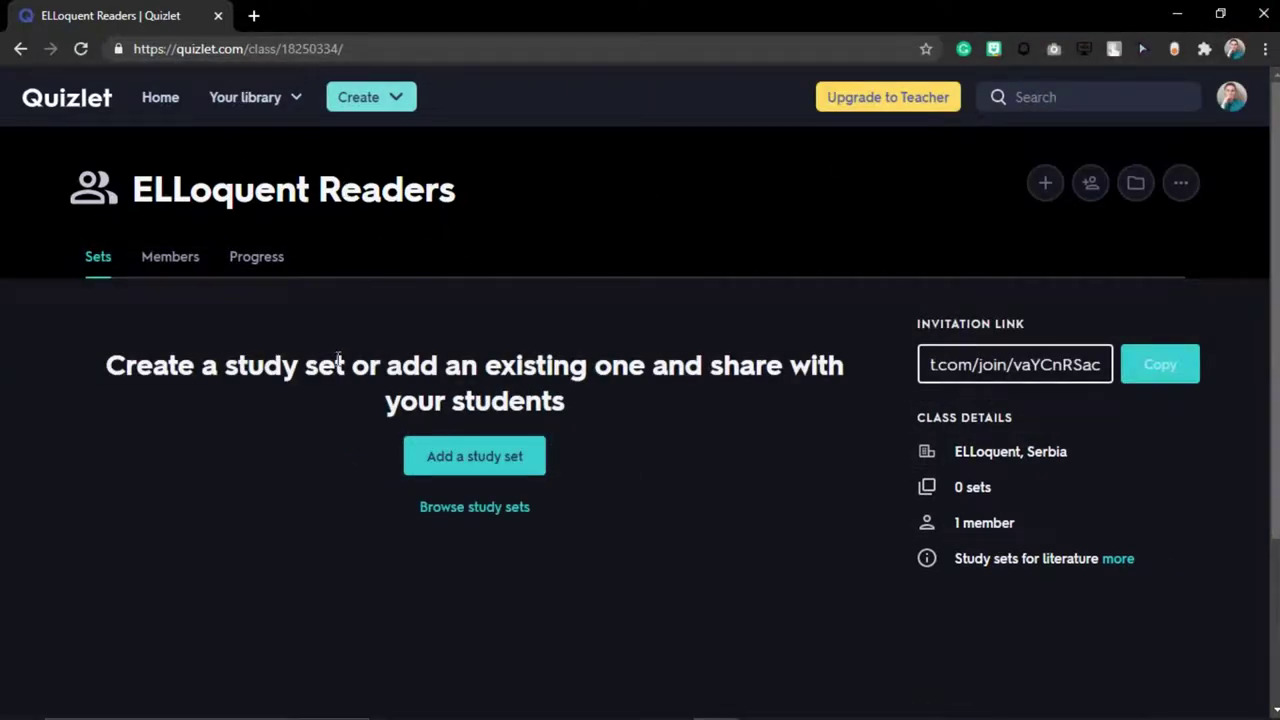
Review the class's member list and the join link offered for sharing with students
click(172, 268)
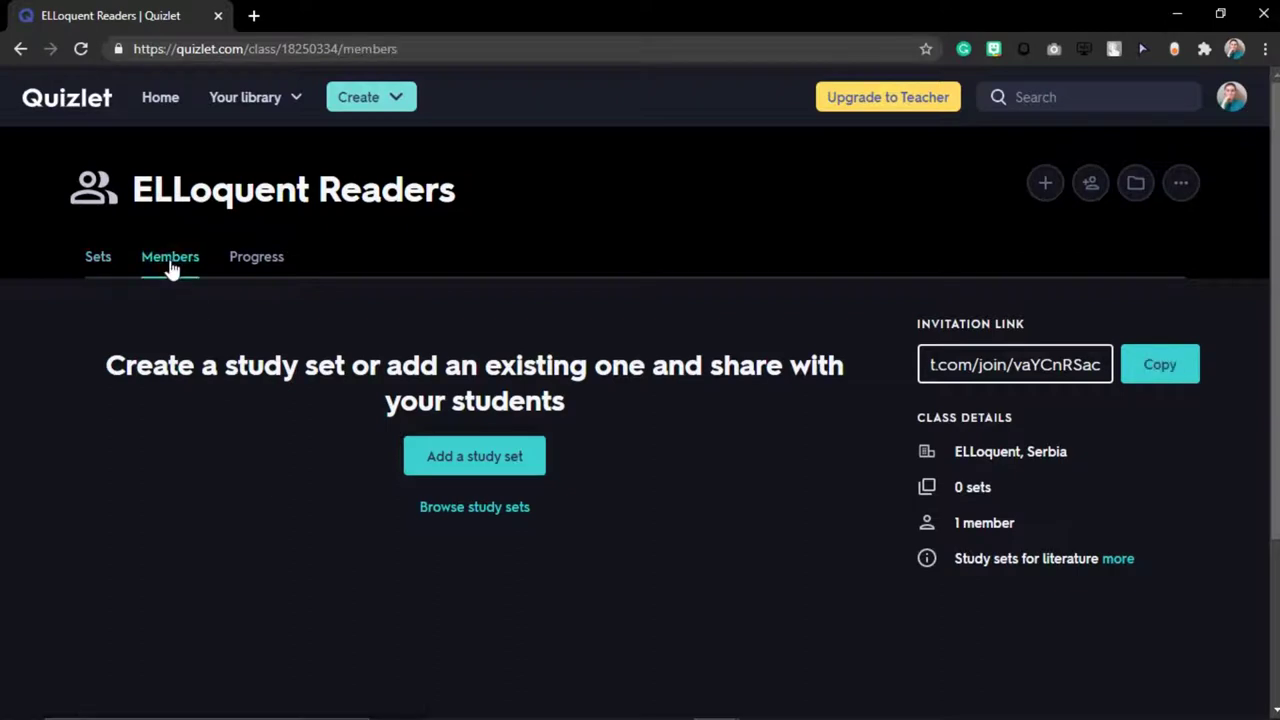
scroll(145, 470, down, 3)
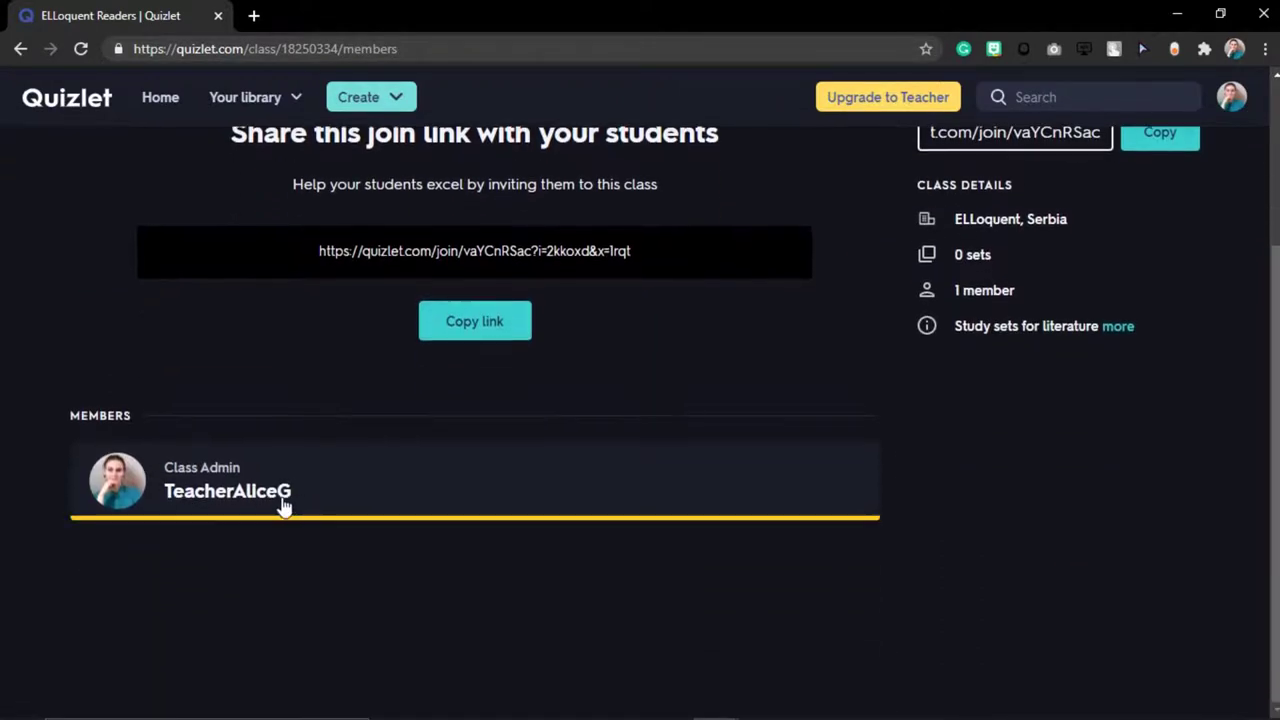
scroll(210, 507, up, 3)
scroll(200, 507, up, 1)
Add the Harry Potter Vocabulary study set to the ELLoquent Readers class and close the set list
click(95, 255)
click(502, 458)
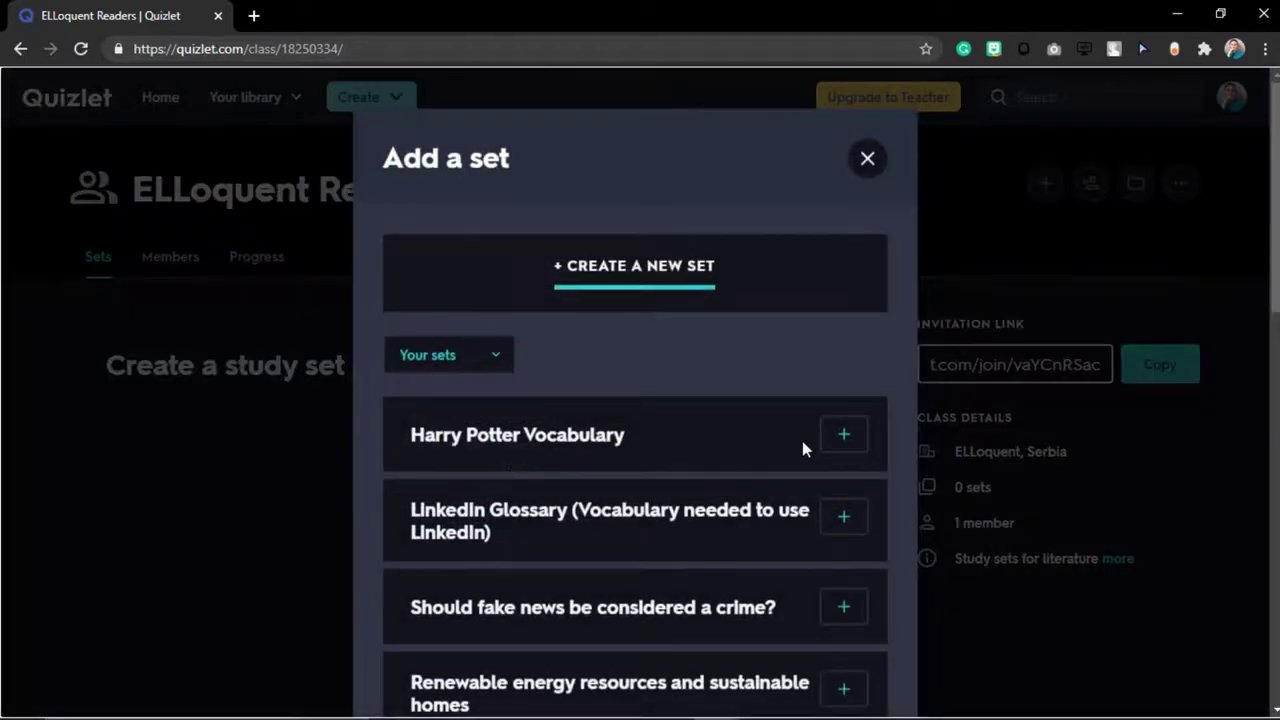
click(845, 435)
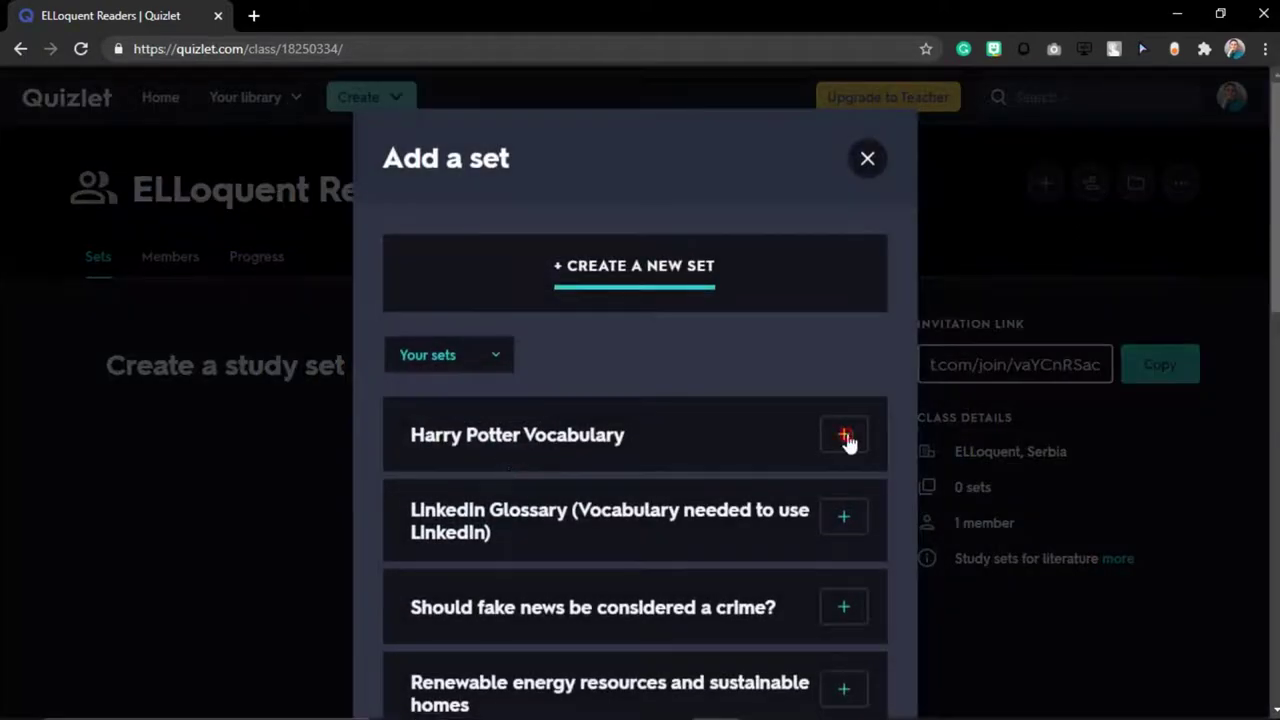
click(870, 161)
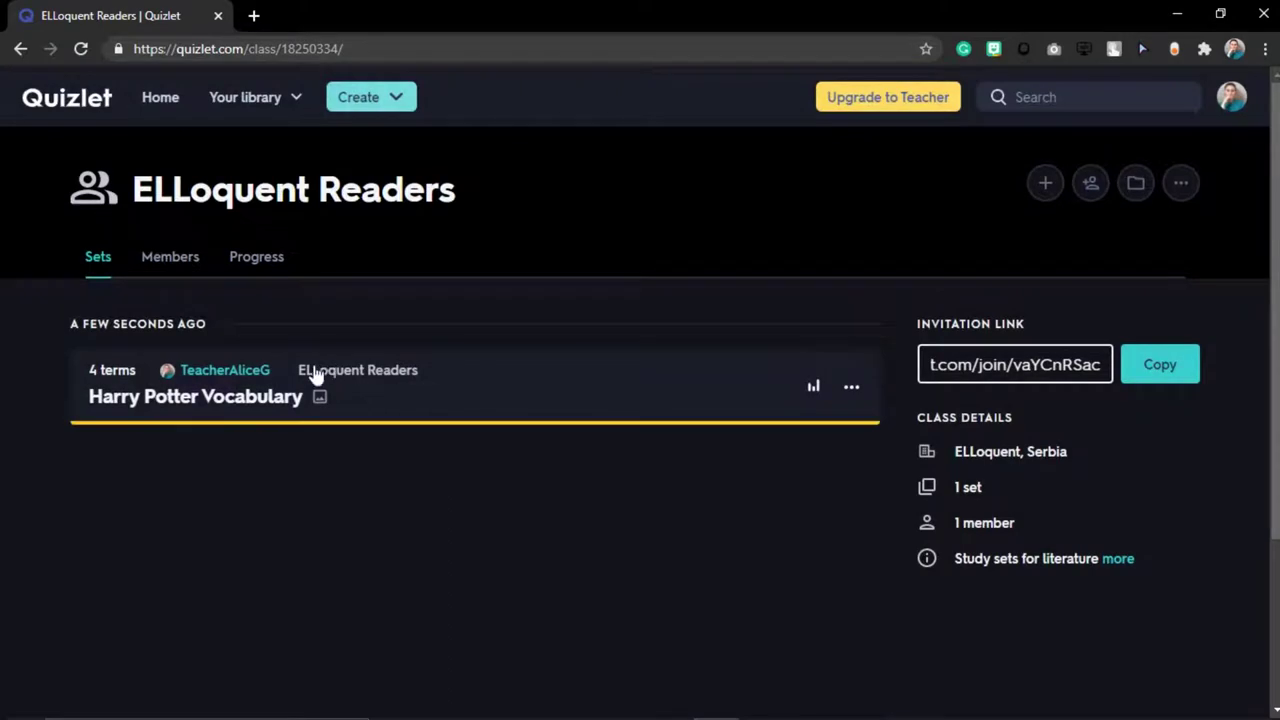
Check the Harry Potter Vocabulary set's class progress feature, close the upgrade page, and view the set's further options
click(817, 388)
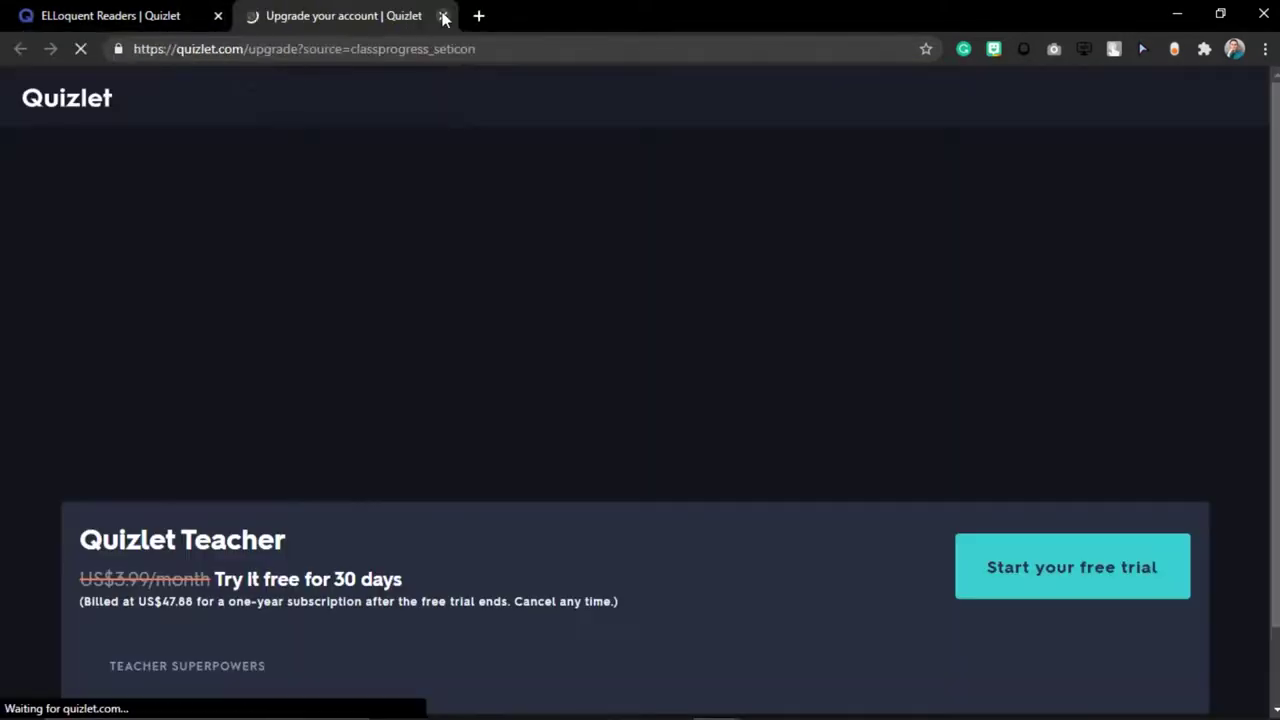
click(444, 17)
click(851, 390)
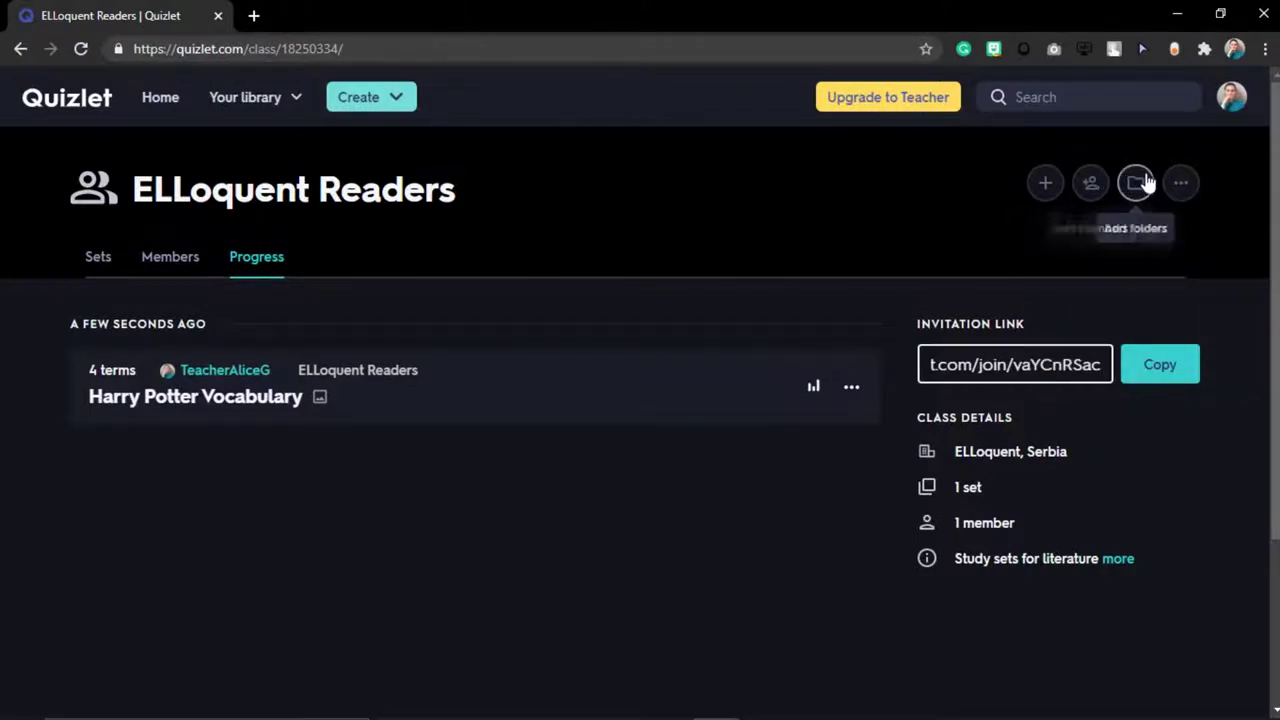
Open the notification settings from the ELLoquent Readers class and review the account settings, including profile picture, night mode, account type and language
click(1182, 187)
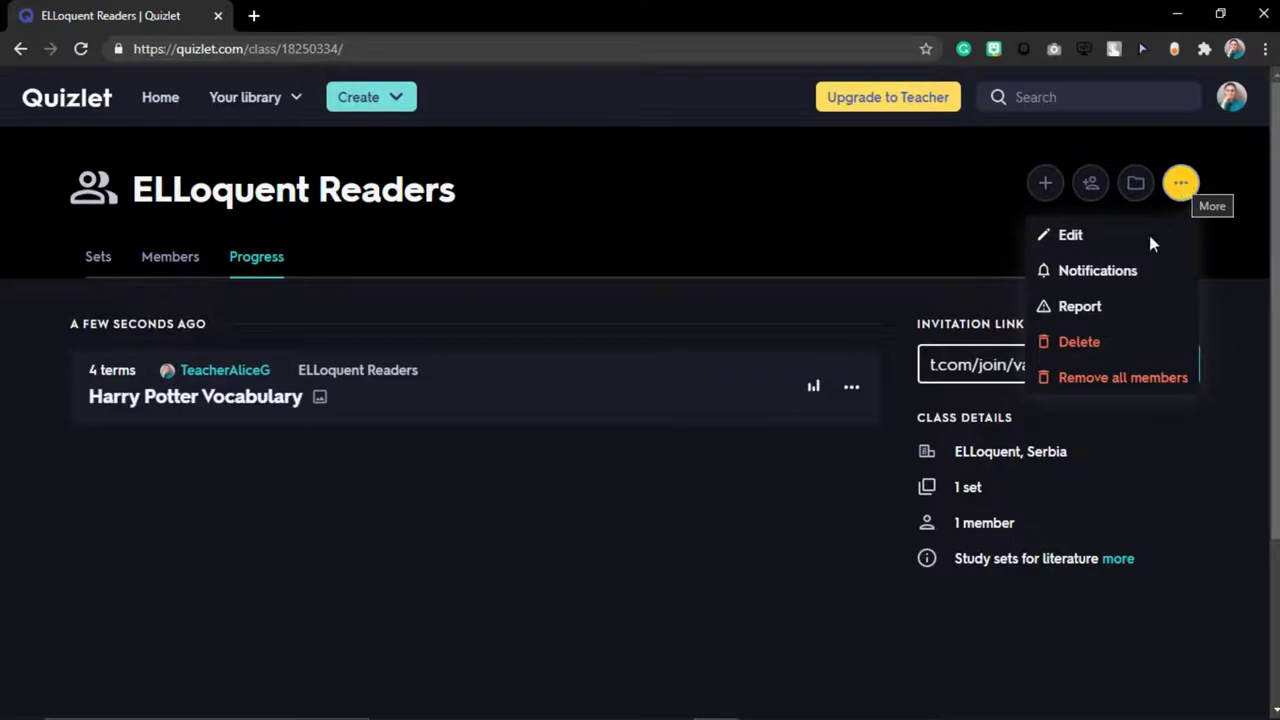
click(1084, 283)
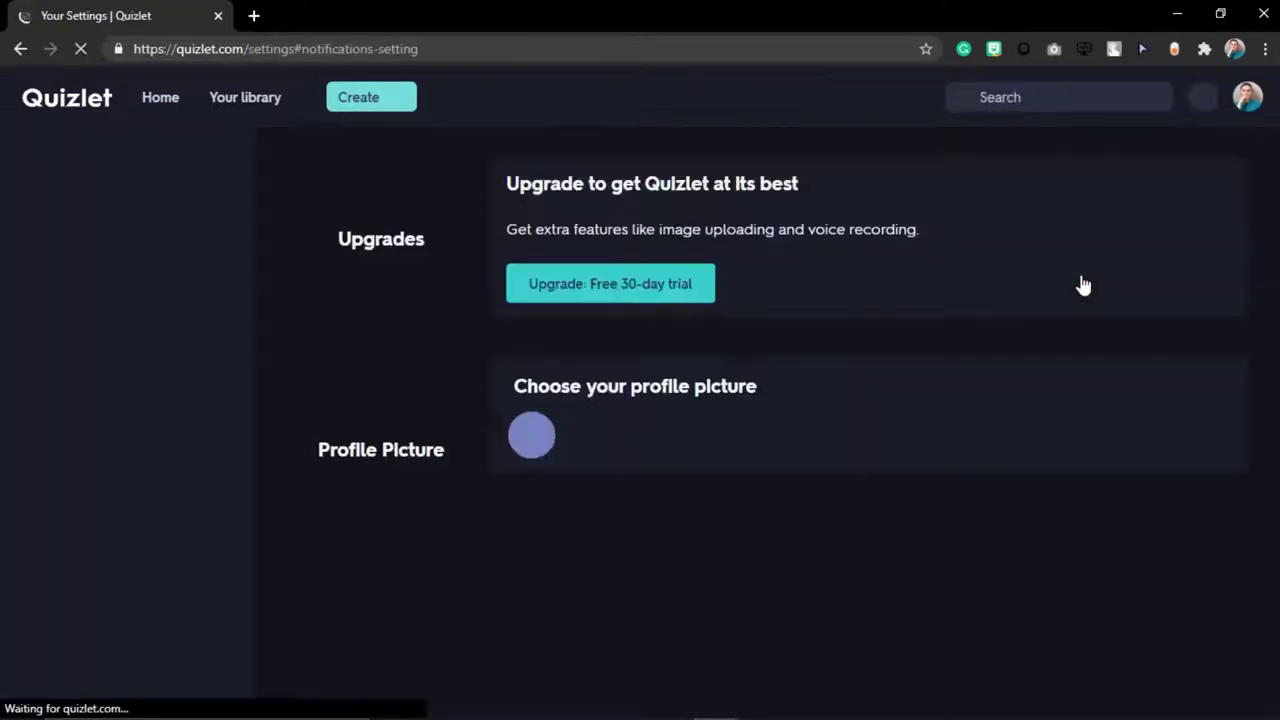
scroll(787, 402, up, 15)
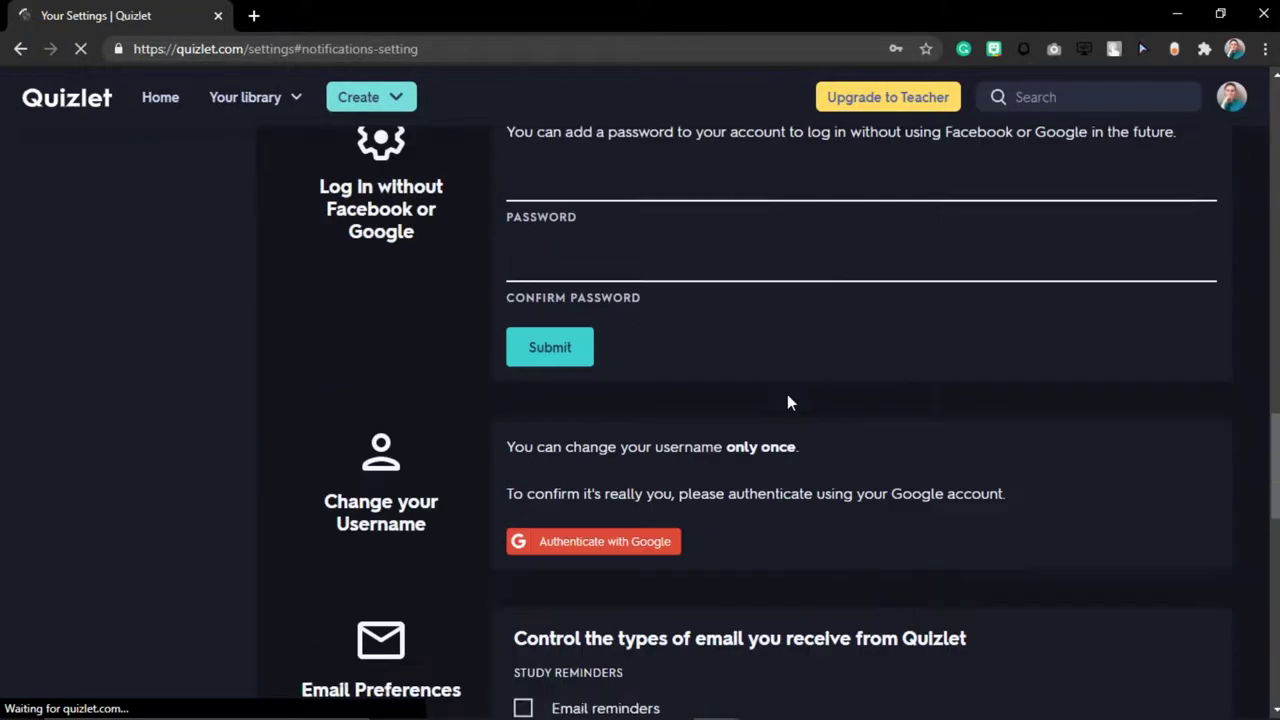
scroll(788, 395, up, 8)
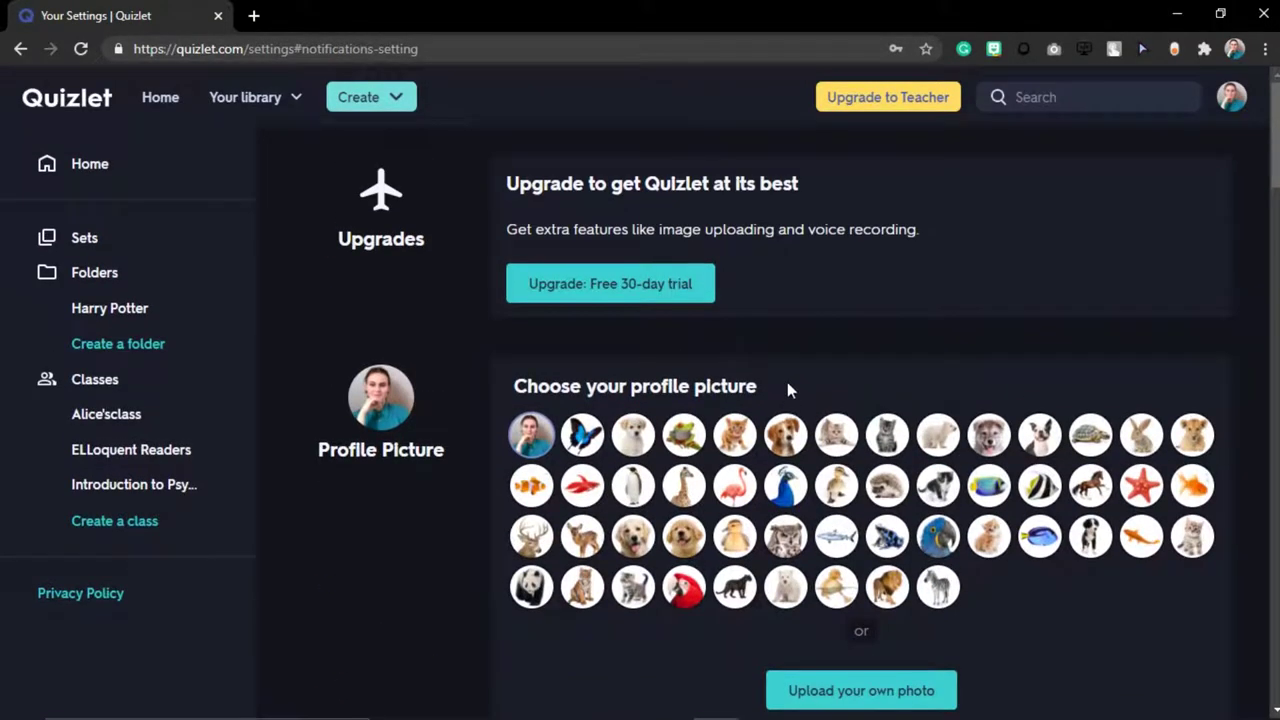
scroll(787, 388, down, 2)
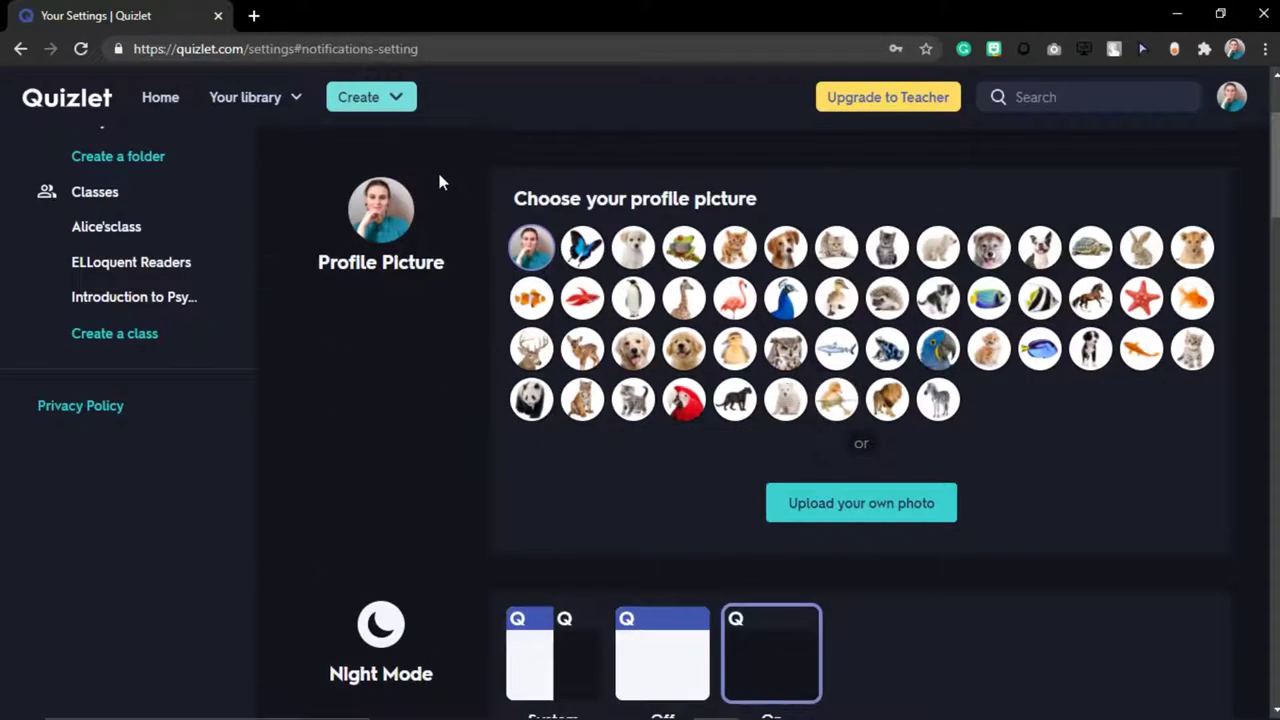
scroll(440, 316, down, 2)
scroll(417, 450, down, 1)
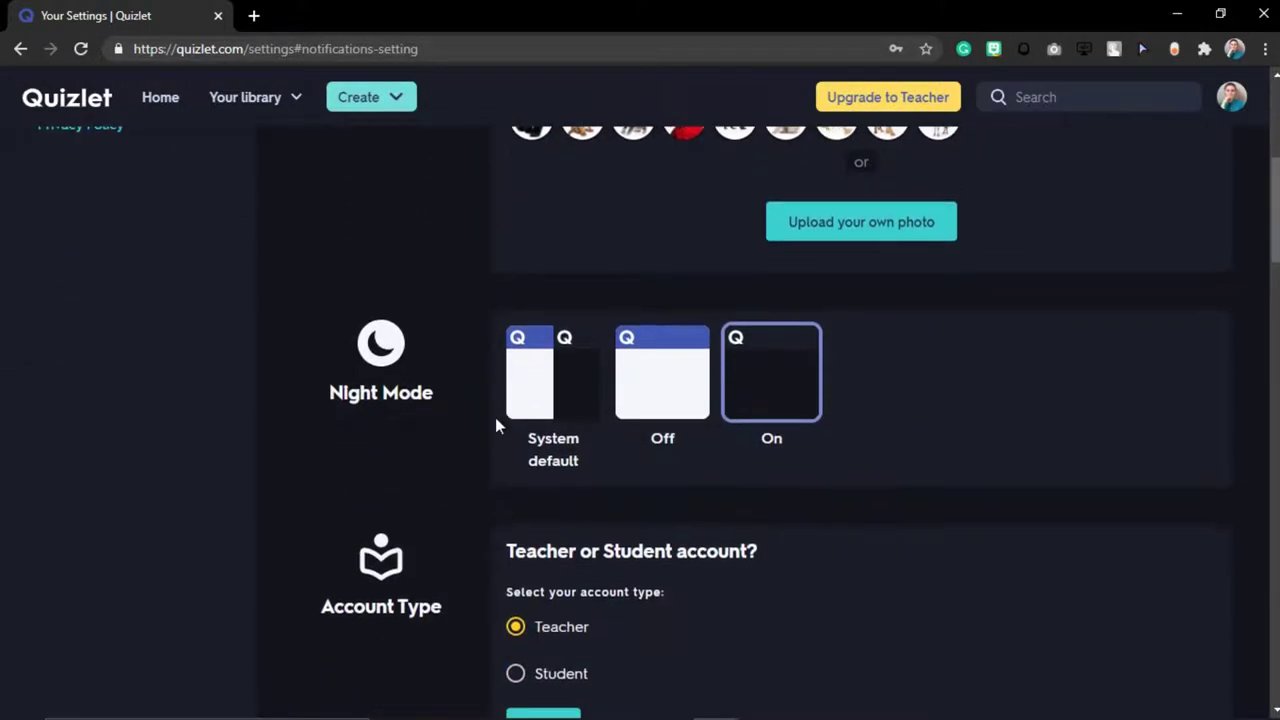
scroll(409, 394, down, 3)
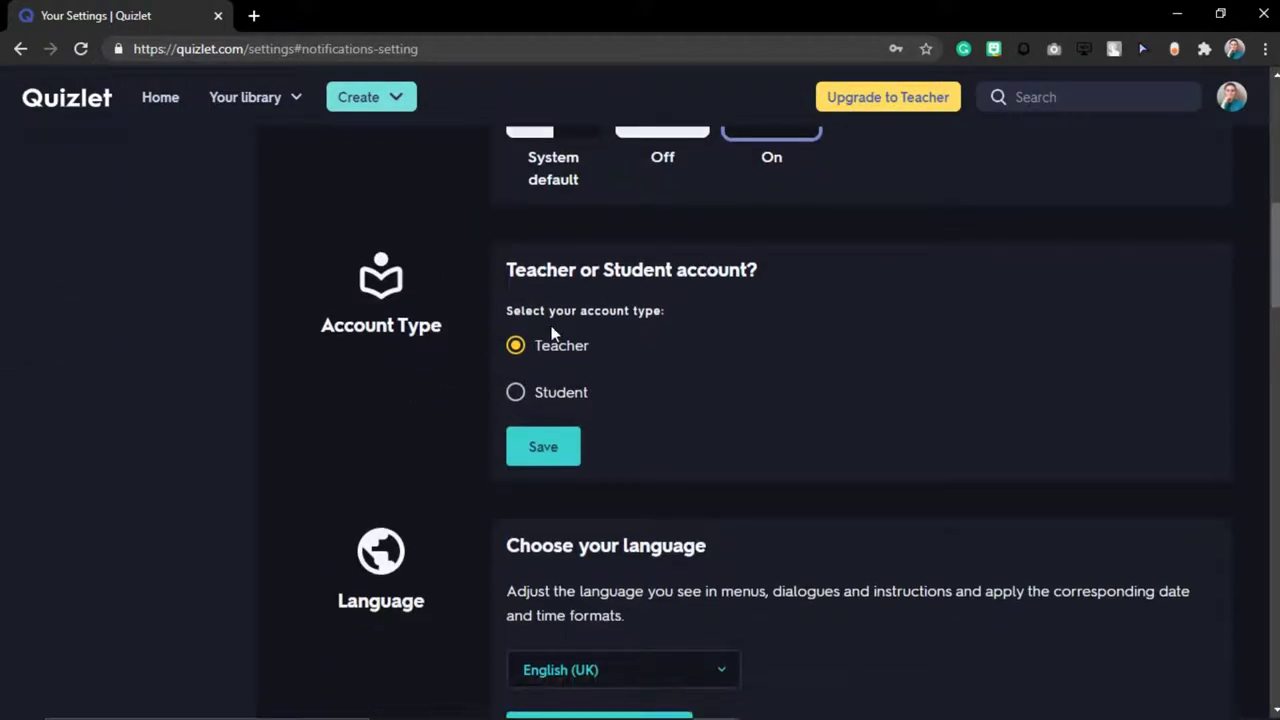
scroll(556, 350, down, 7)
scroll(495, 331, down, 7)
scroll(496, 338, down, 4)
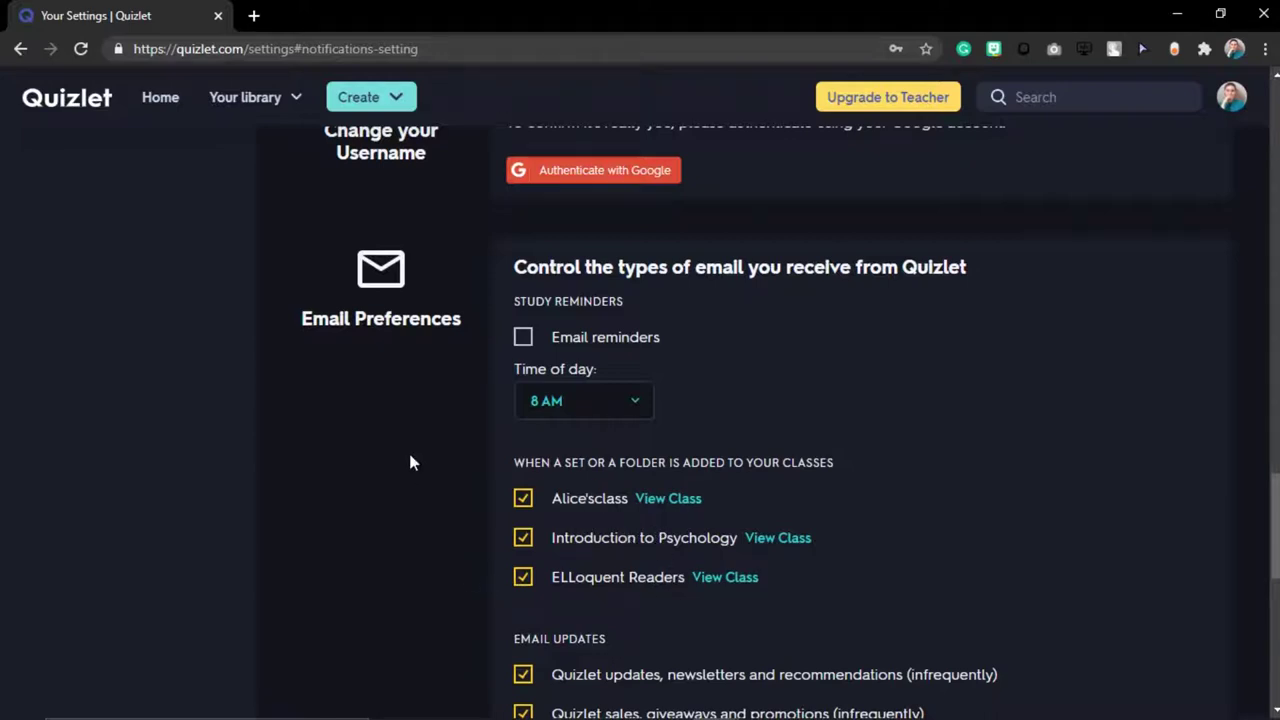
Turn on study reminder emails, keeping the time of day at 8 AM, and save the email preferences
click(634, 397)
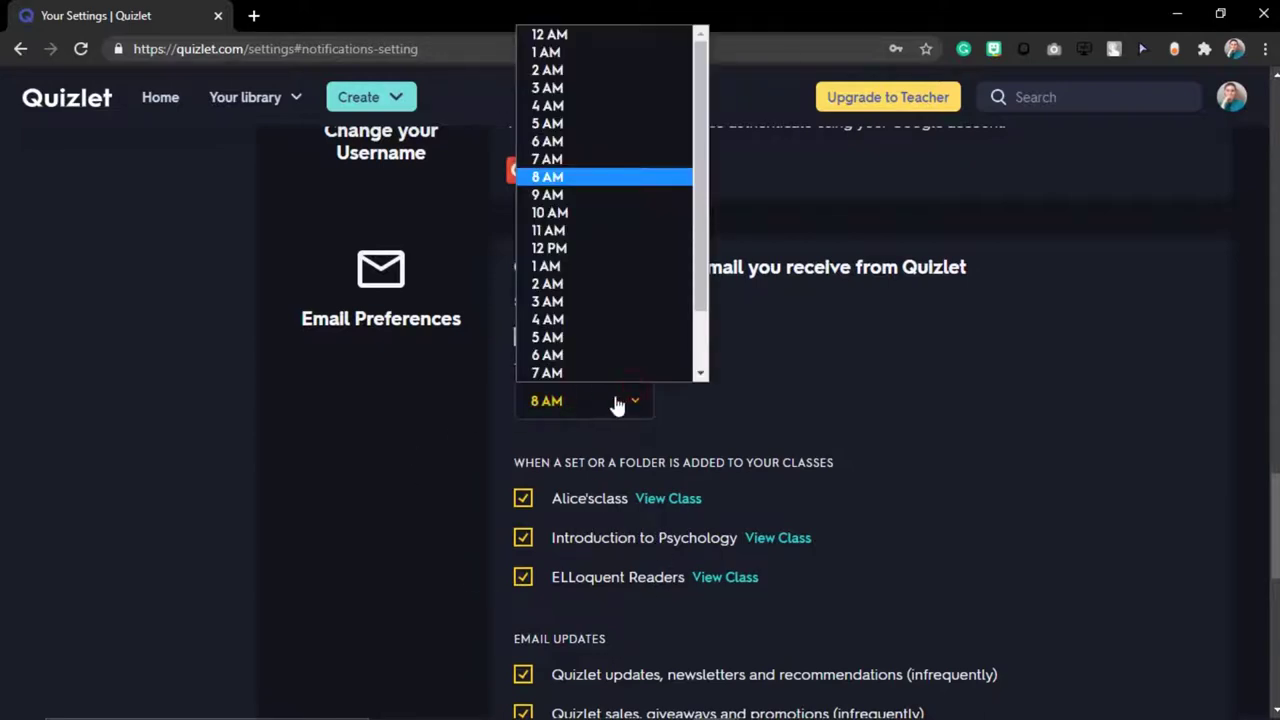
click(615, 403)
click(586, 337)
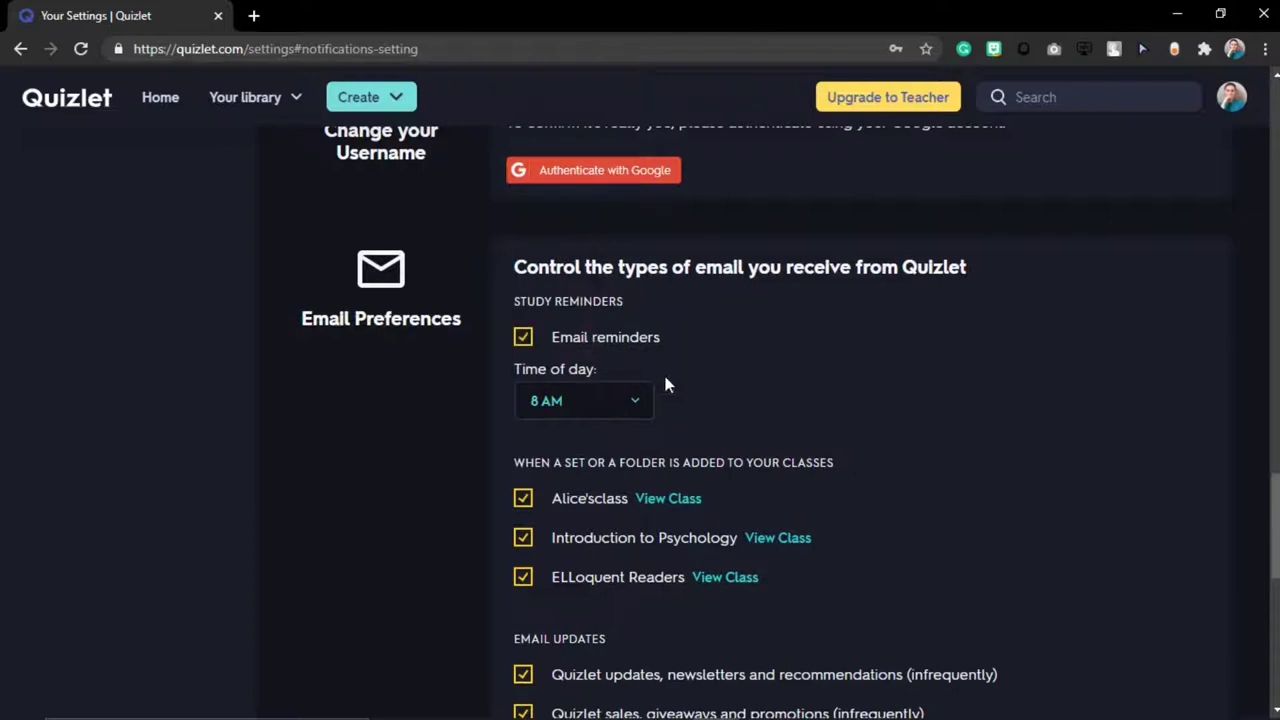
scroll(830, 328, down, 4)
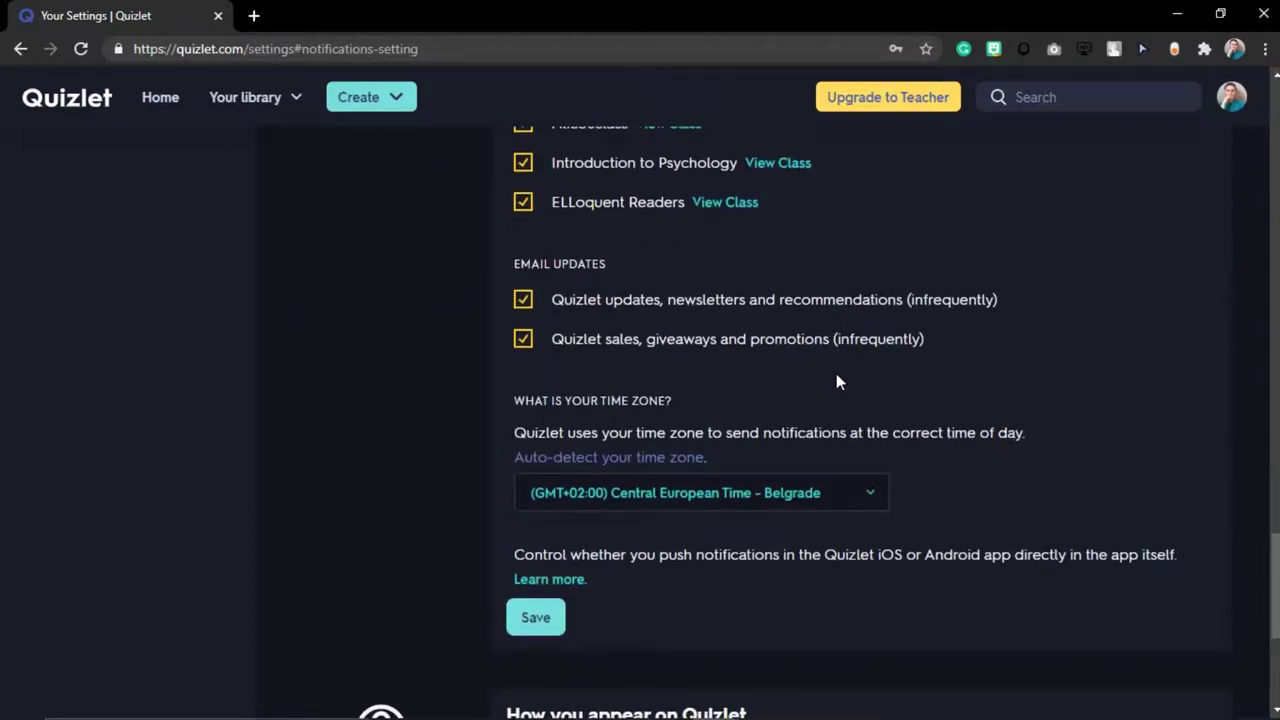
scroll(838, 381, down, 4)
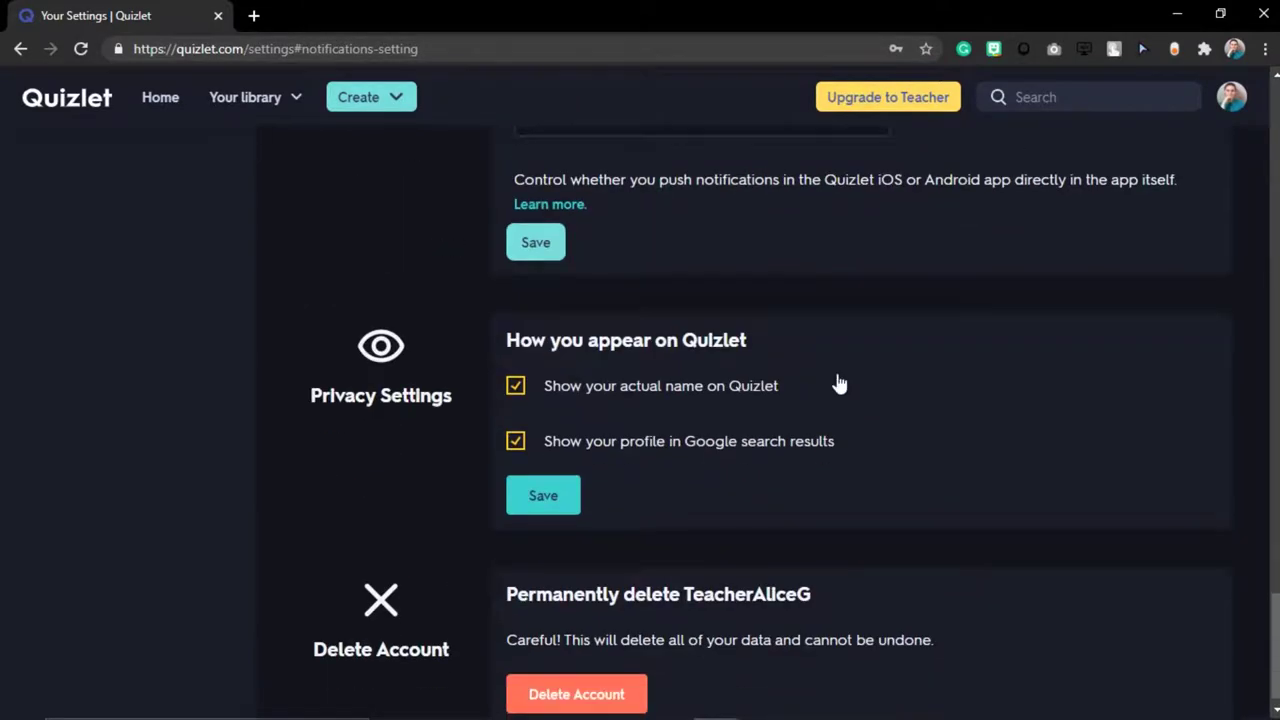
scroll(838, 384, down, 1)
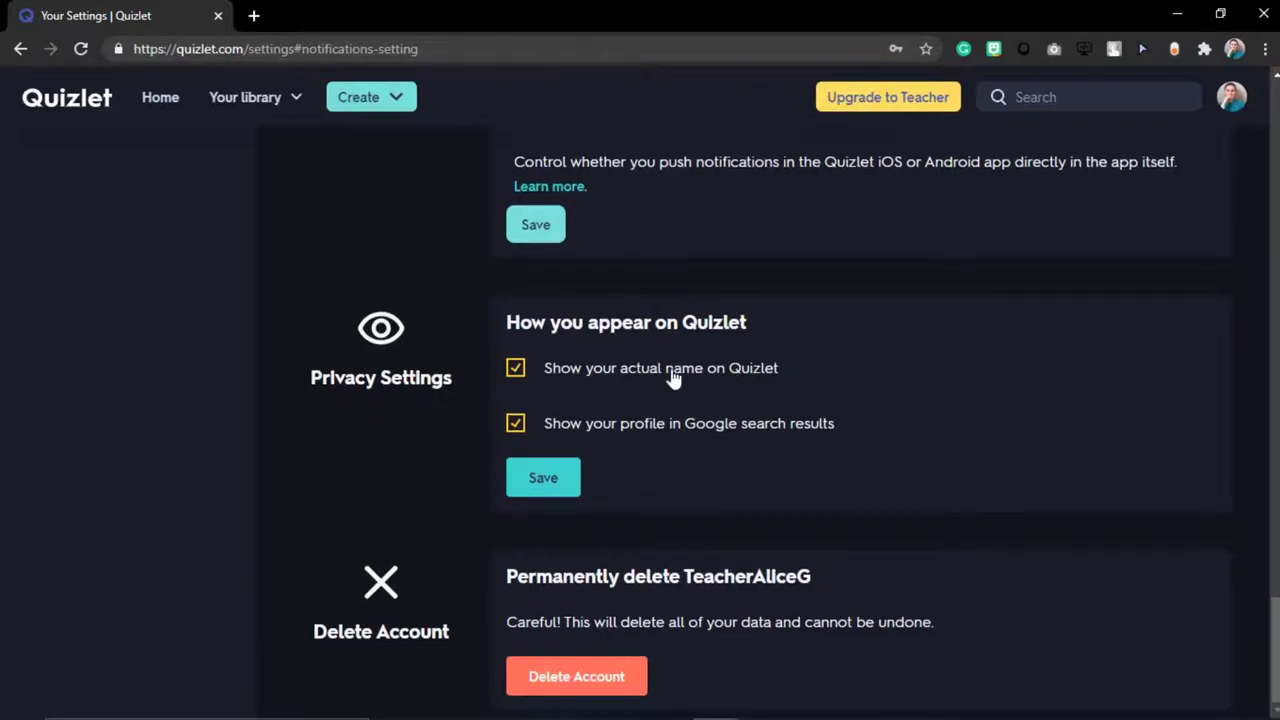
scroll(680, 382, up, 8)
scroll(680, 382, down, 6)
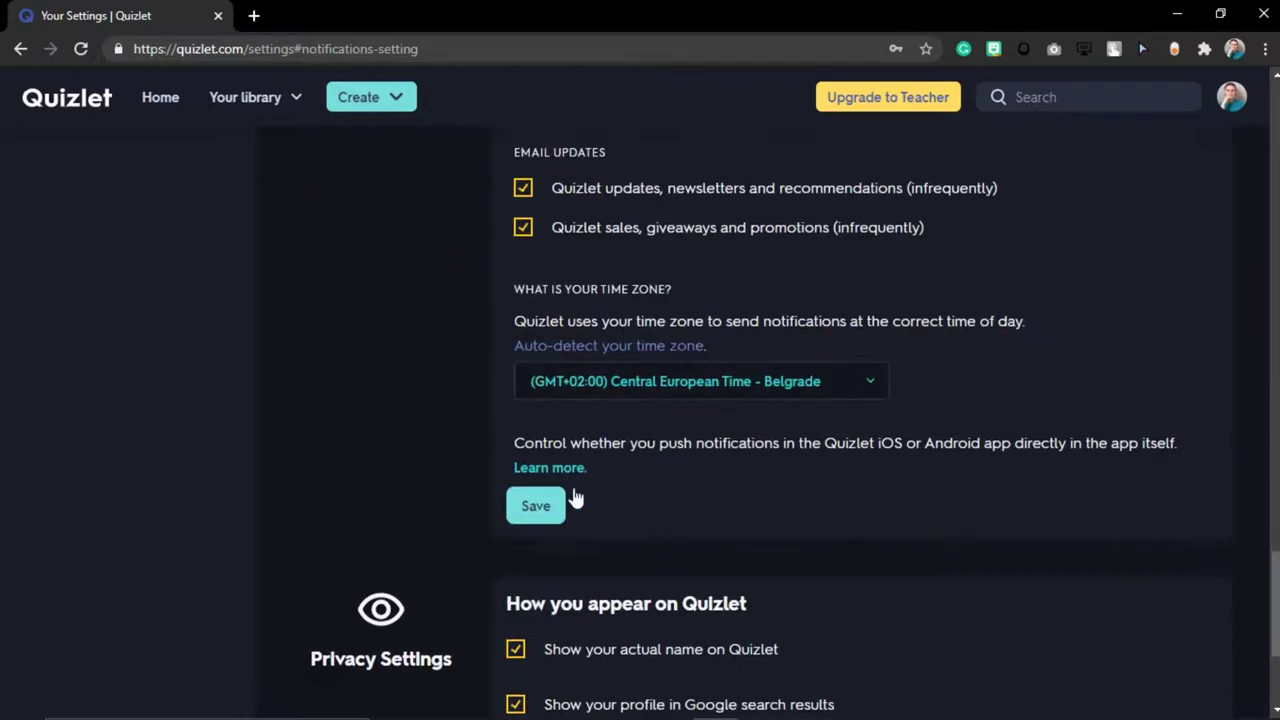
click(535, 506)
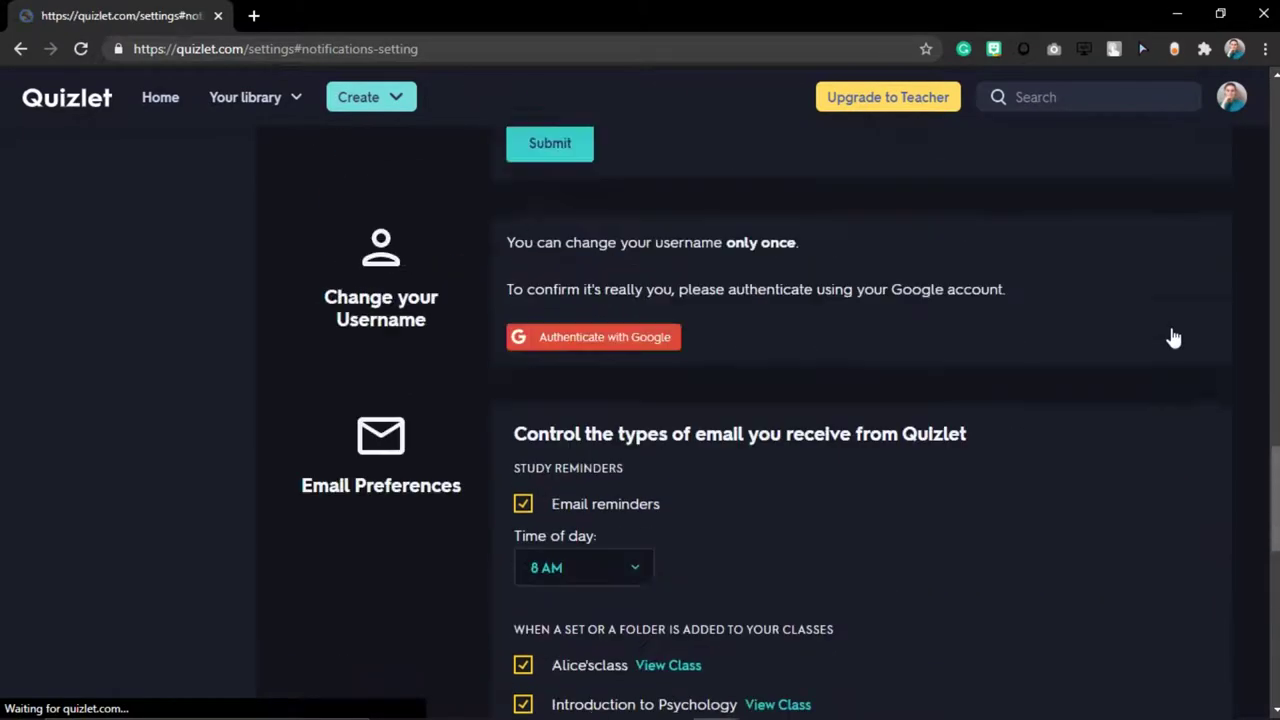
Return to the ELLoquent Readers class and add the Harry Potter folder to it
click(21, 48)
click(15, 50)
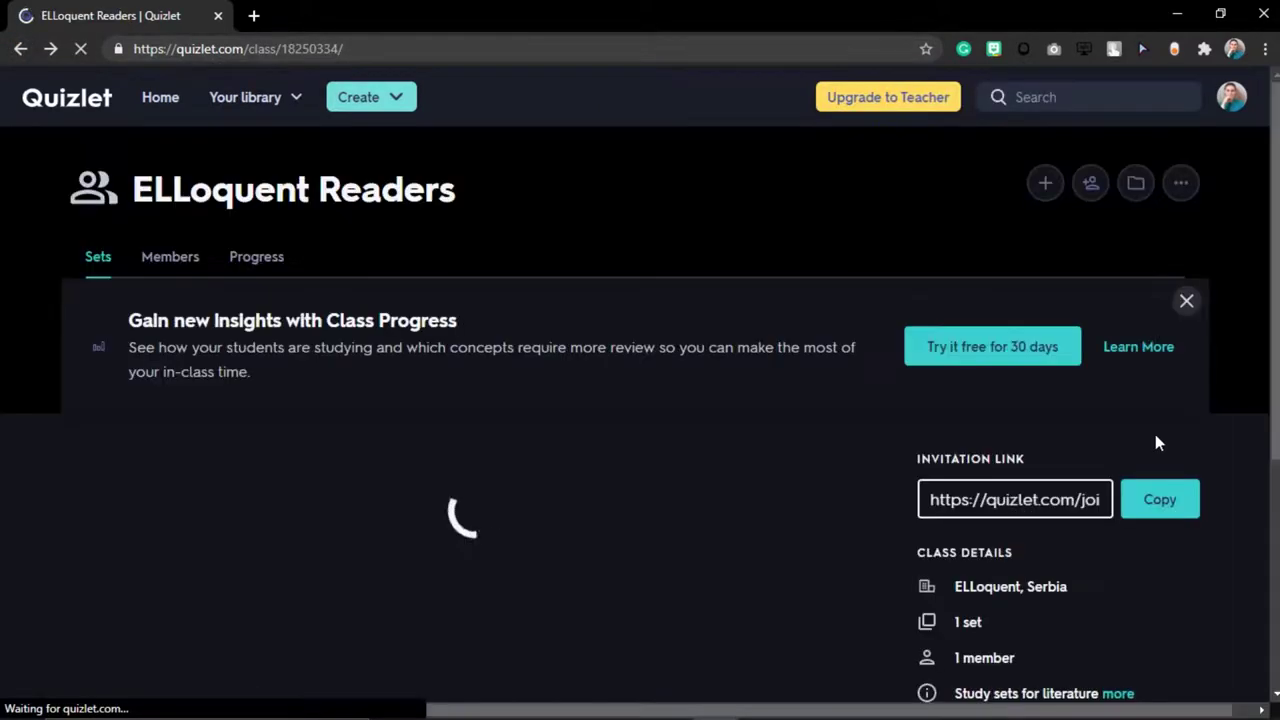
click(1133, 190)
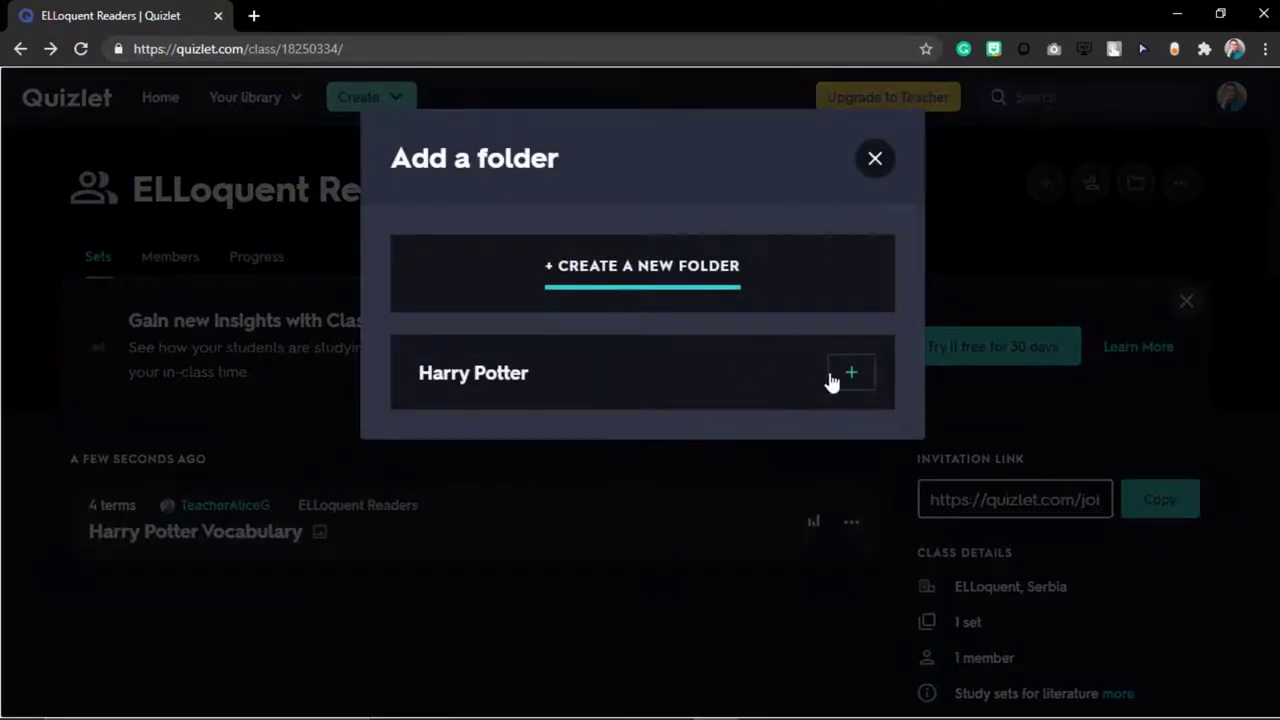
click(847, 372)
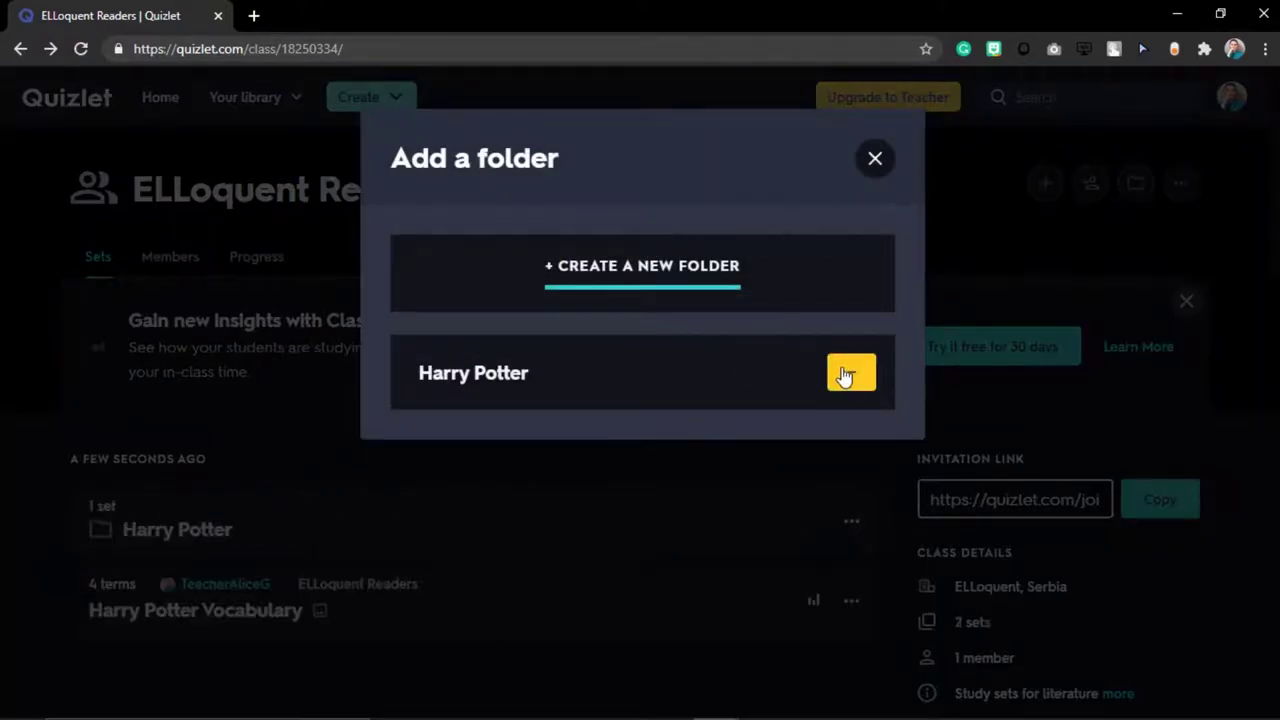
click(875, 160)
scroll(827, 248, down, 3)
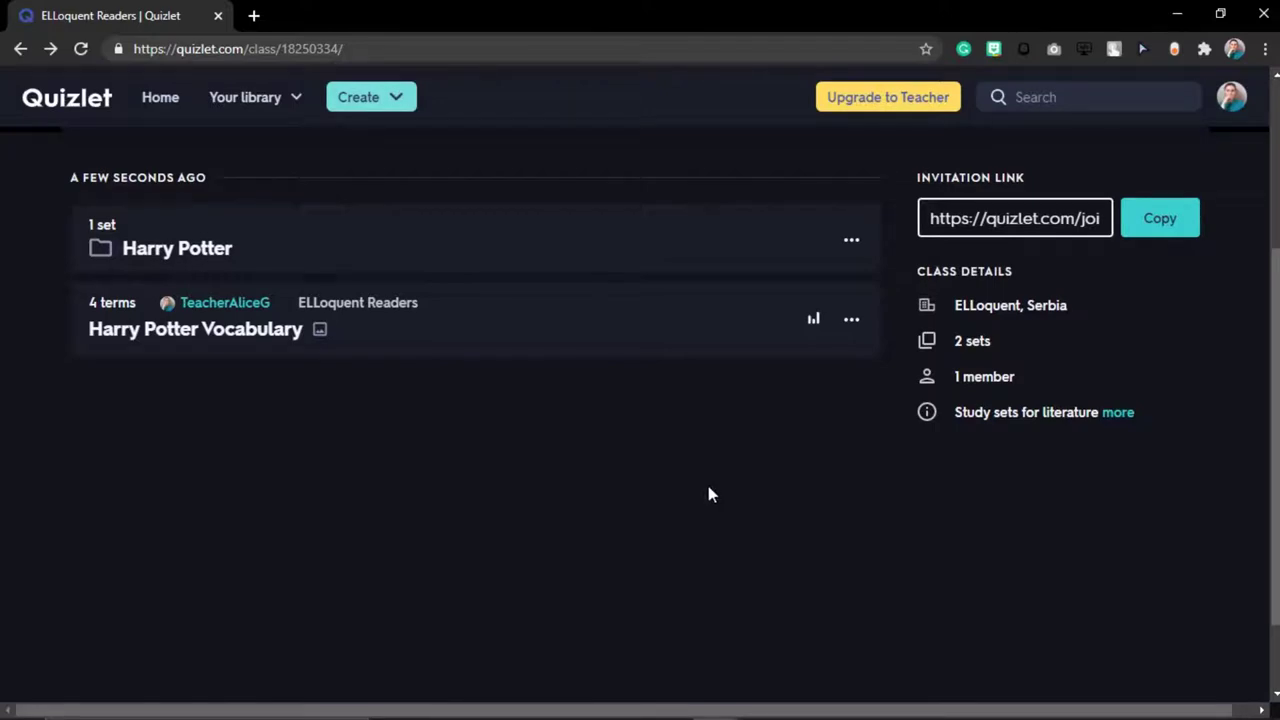
scroll(435, 462, up, 1)
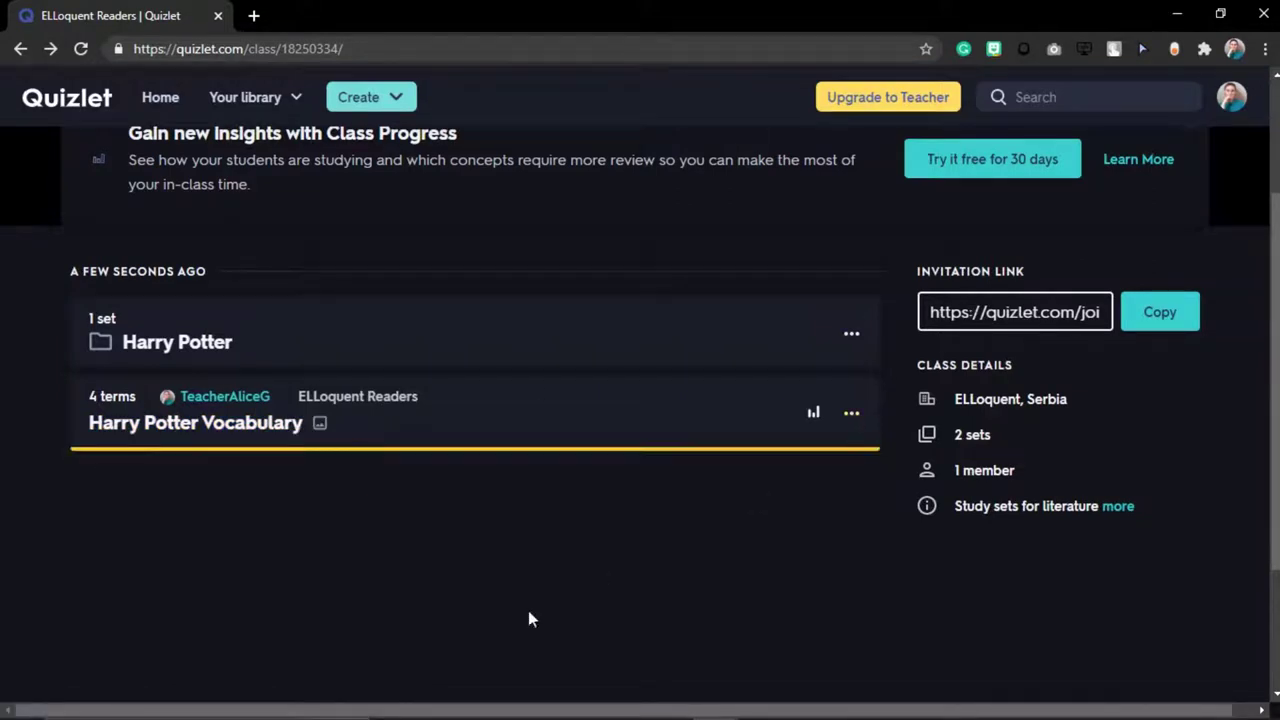
scroll(485, 615, up, 2)
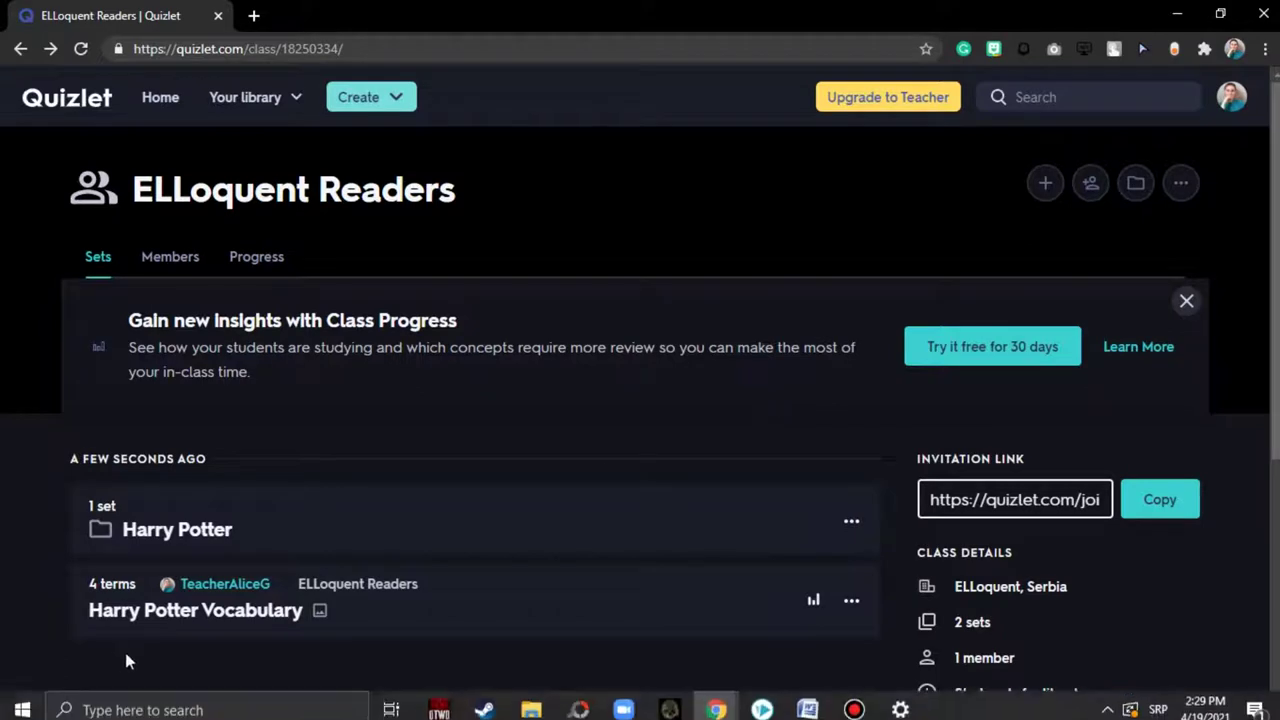
Open the Harry Potter Vocabulary set from the class, review its page and view its sharing options
click(163, 626)
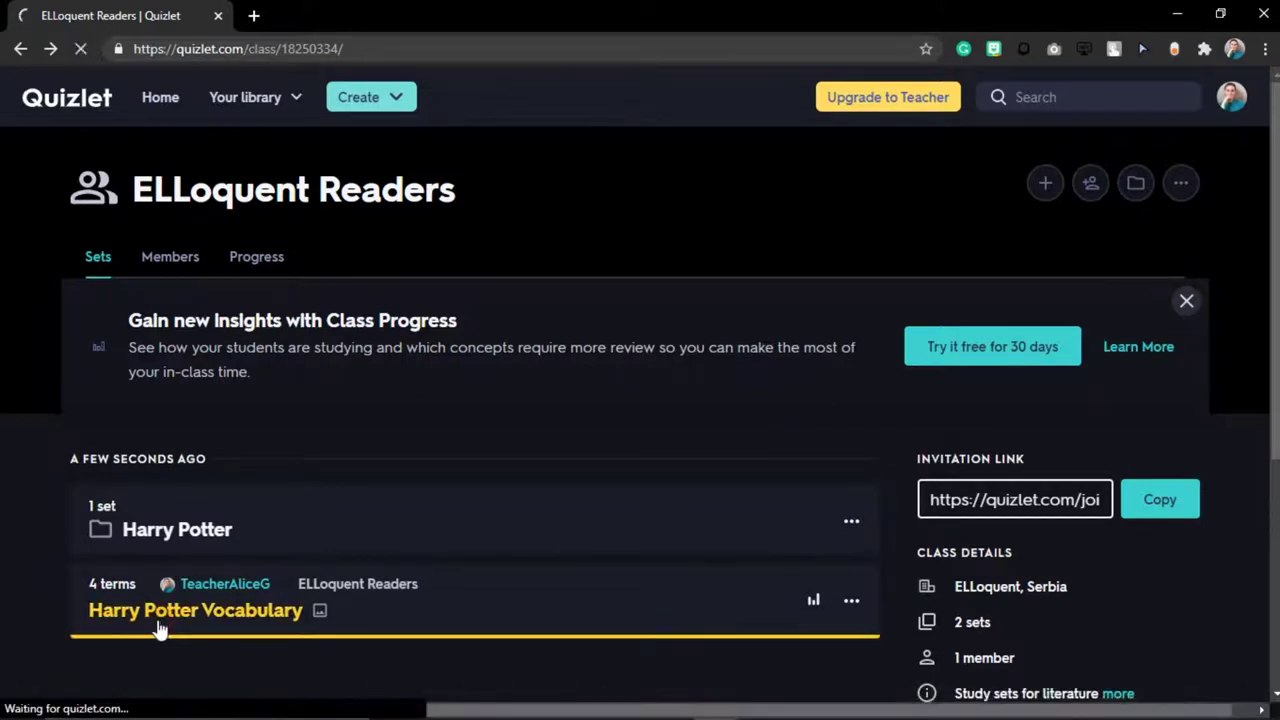
click(160, 626)
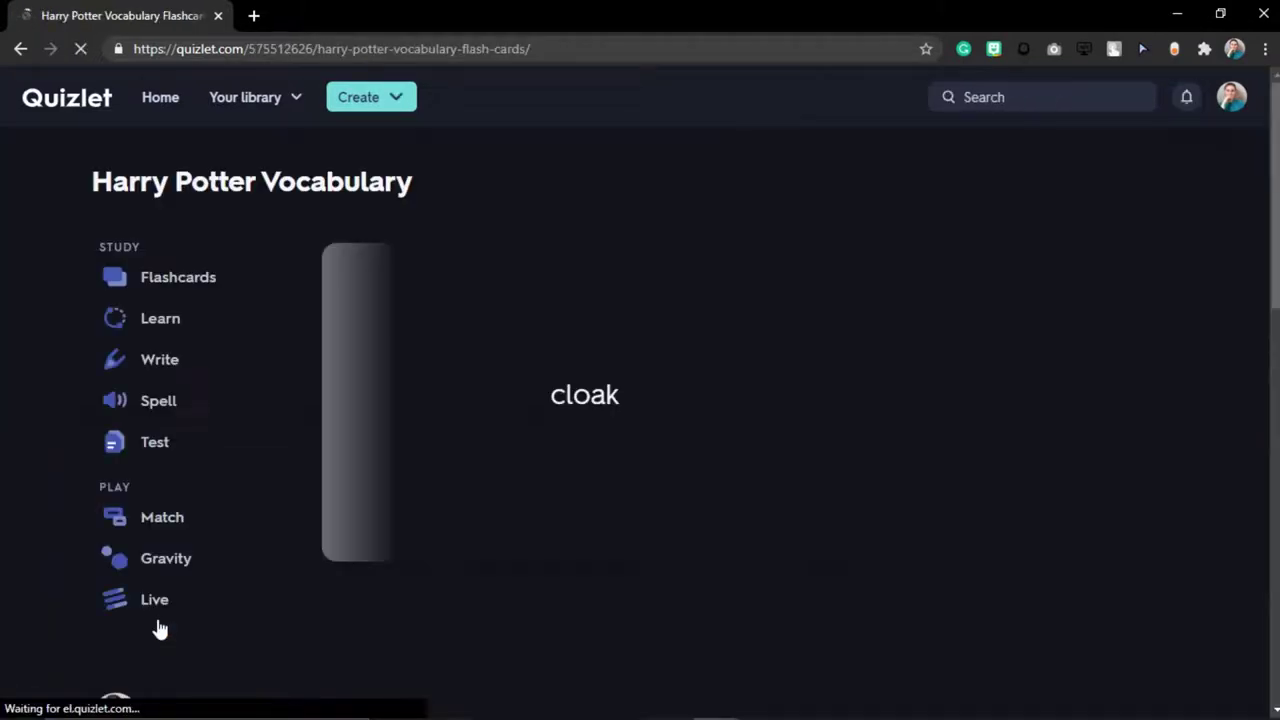
scroll(146, 598, down, 2)
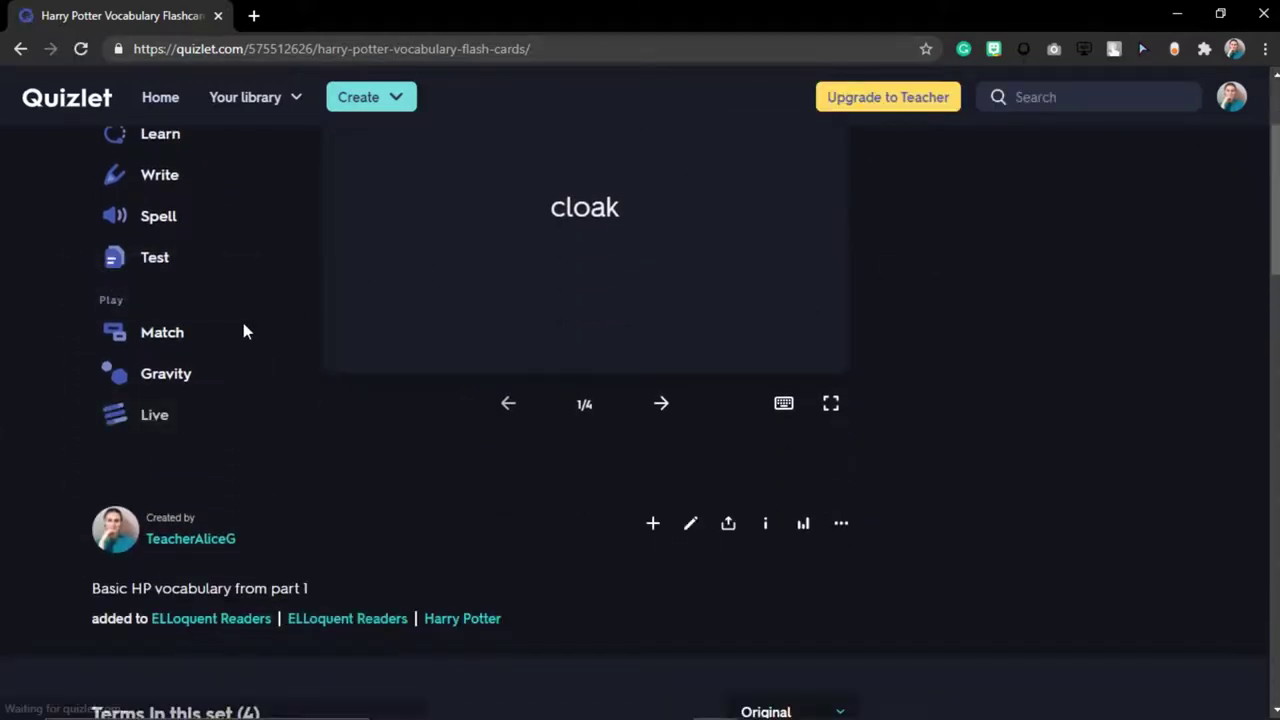
scroll(246, 371, down, 2)
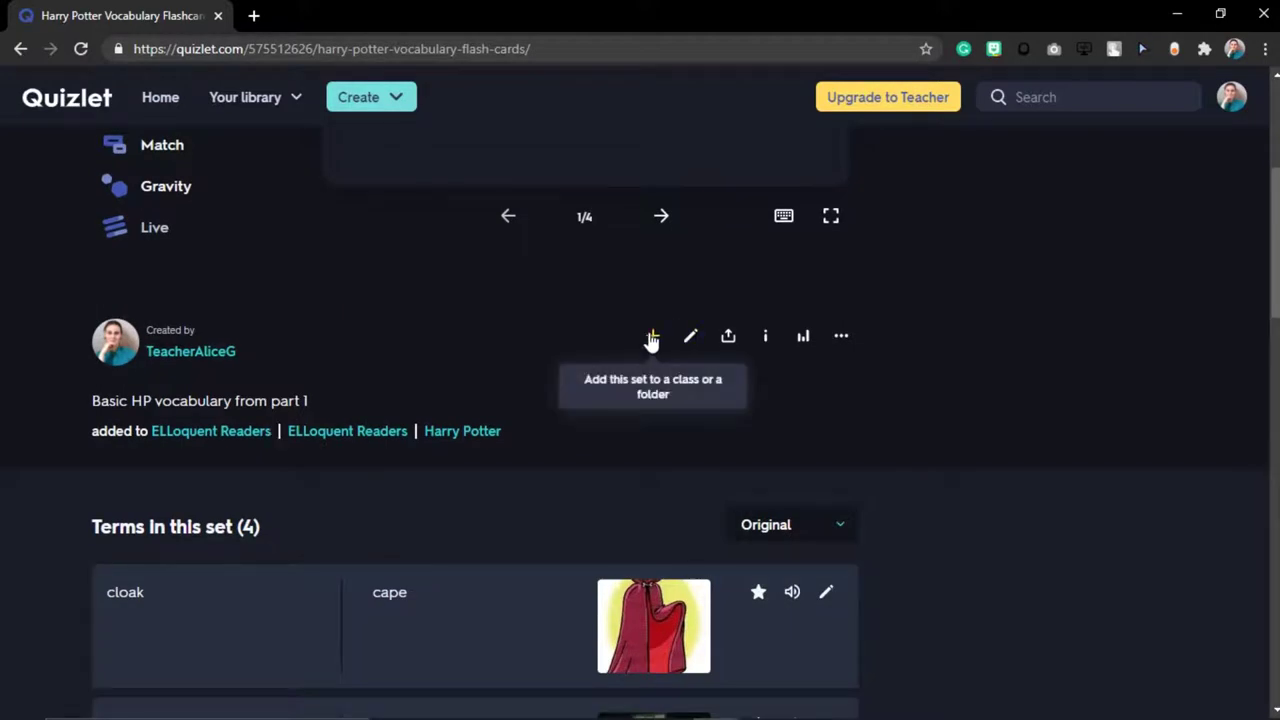
scroll(503, 394, up, 4)
scroll(697, 303, down, 1)
scroll(697, 303, down, 3)
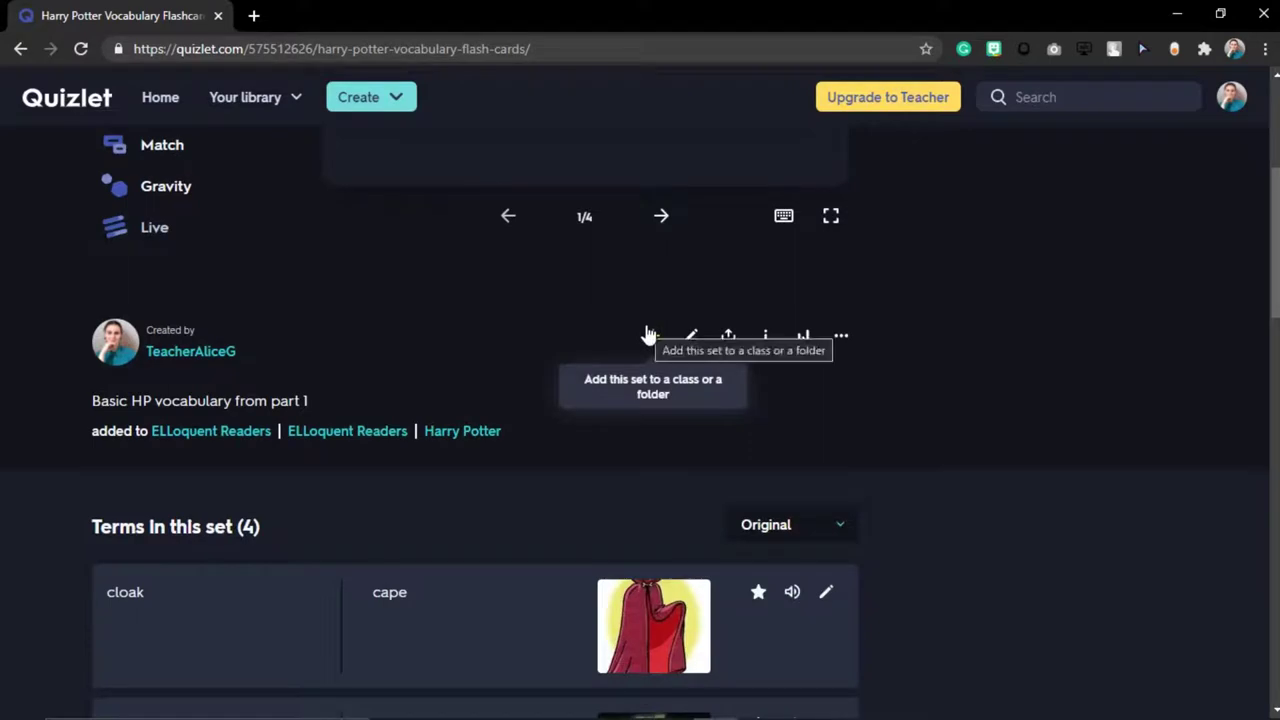
click(727, 342)
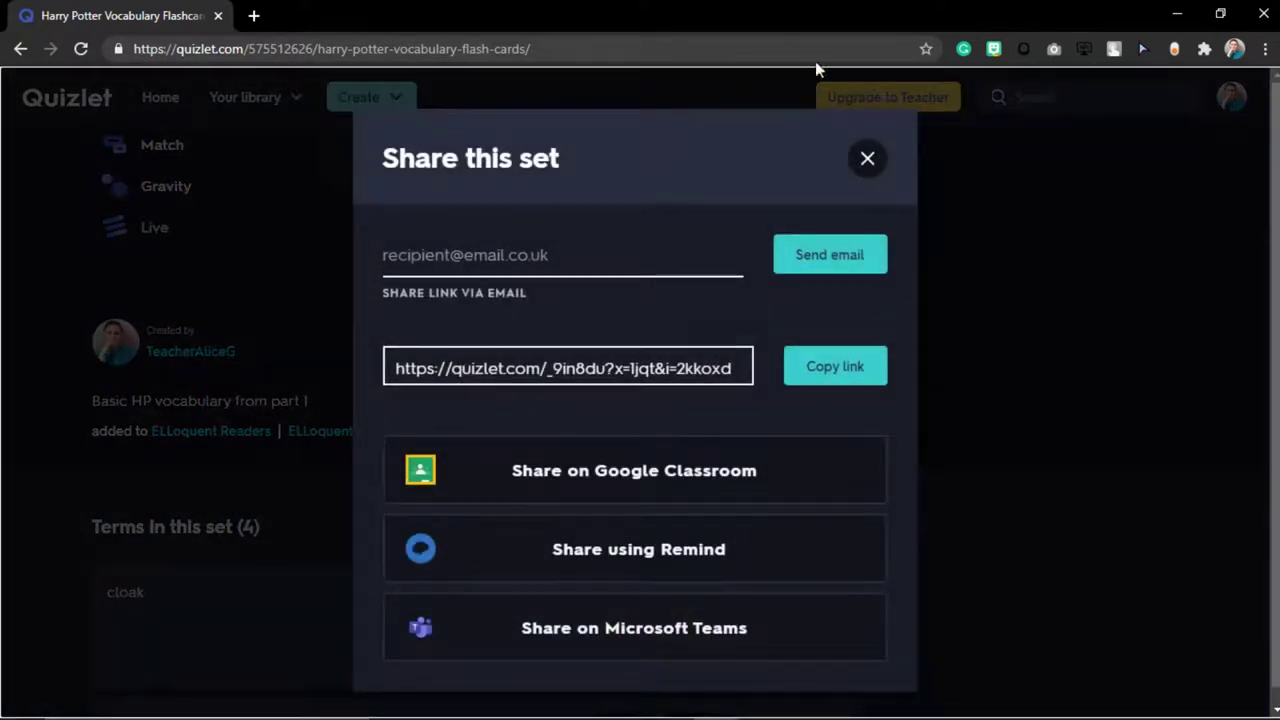
click(866, 156)
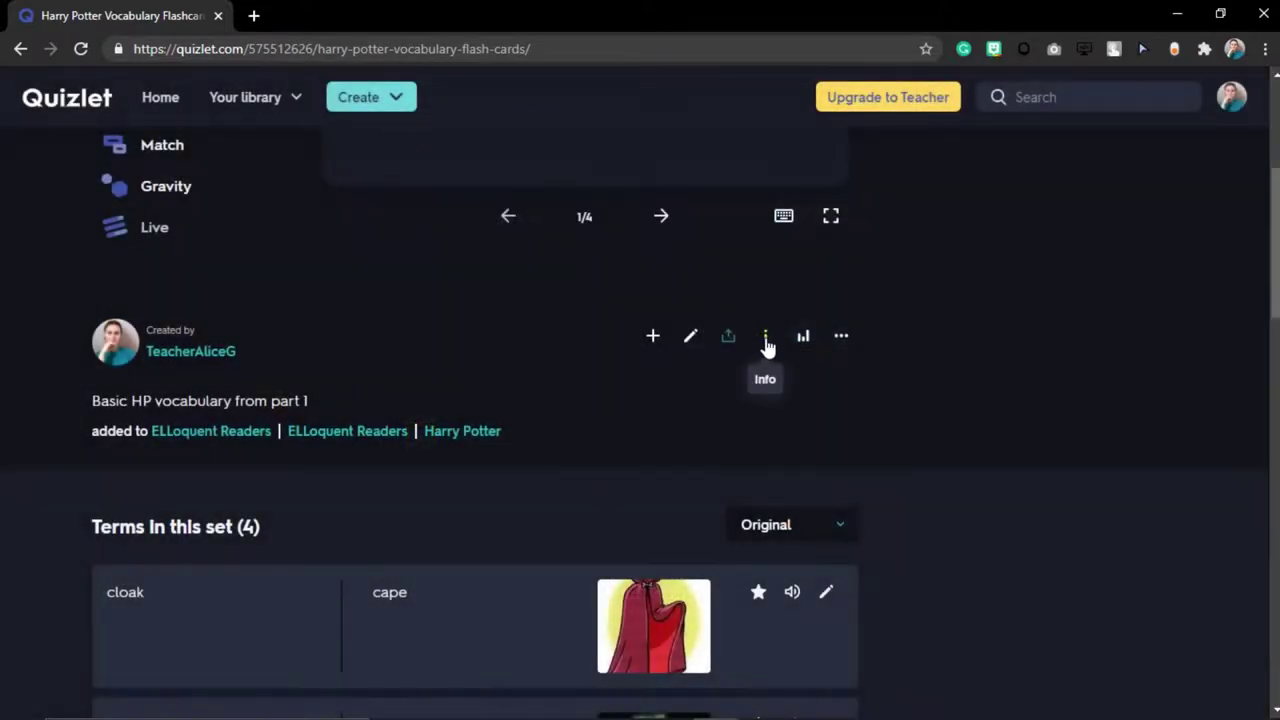
View the top scores for the Harry Potter Vocabulary set and close them
click(845, 343)
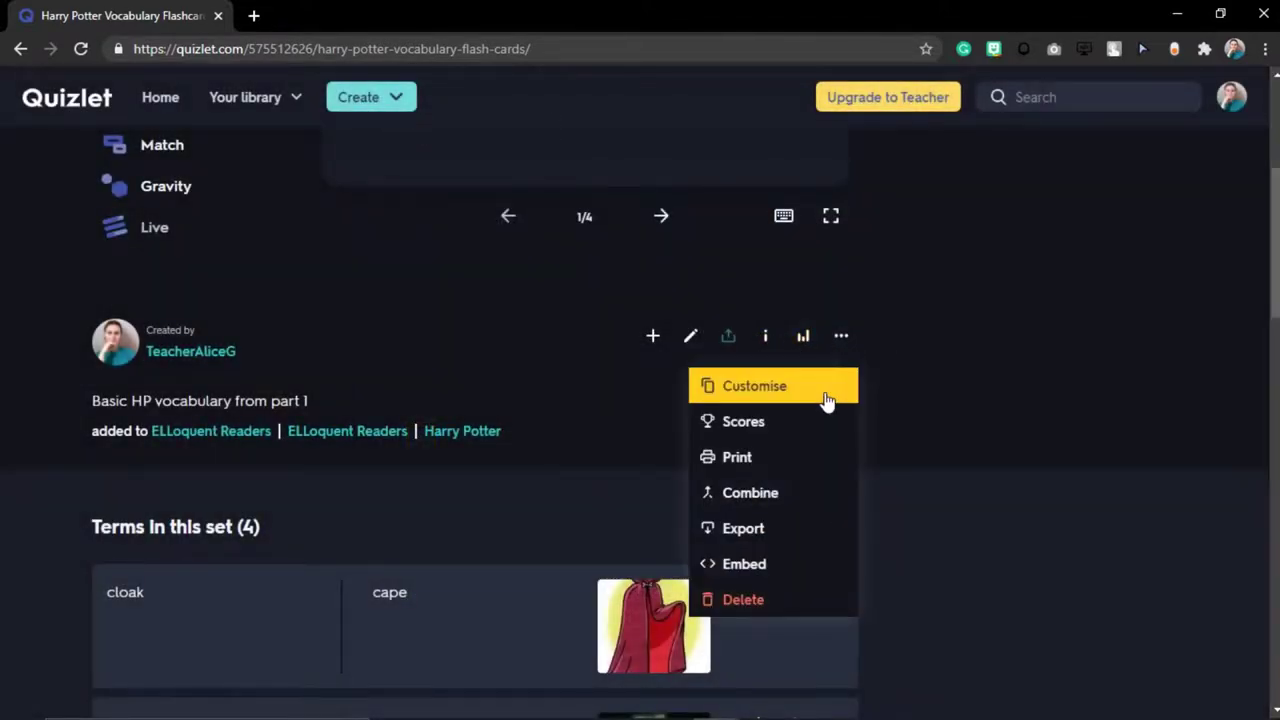
right_click(742, 432)
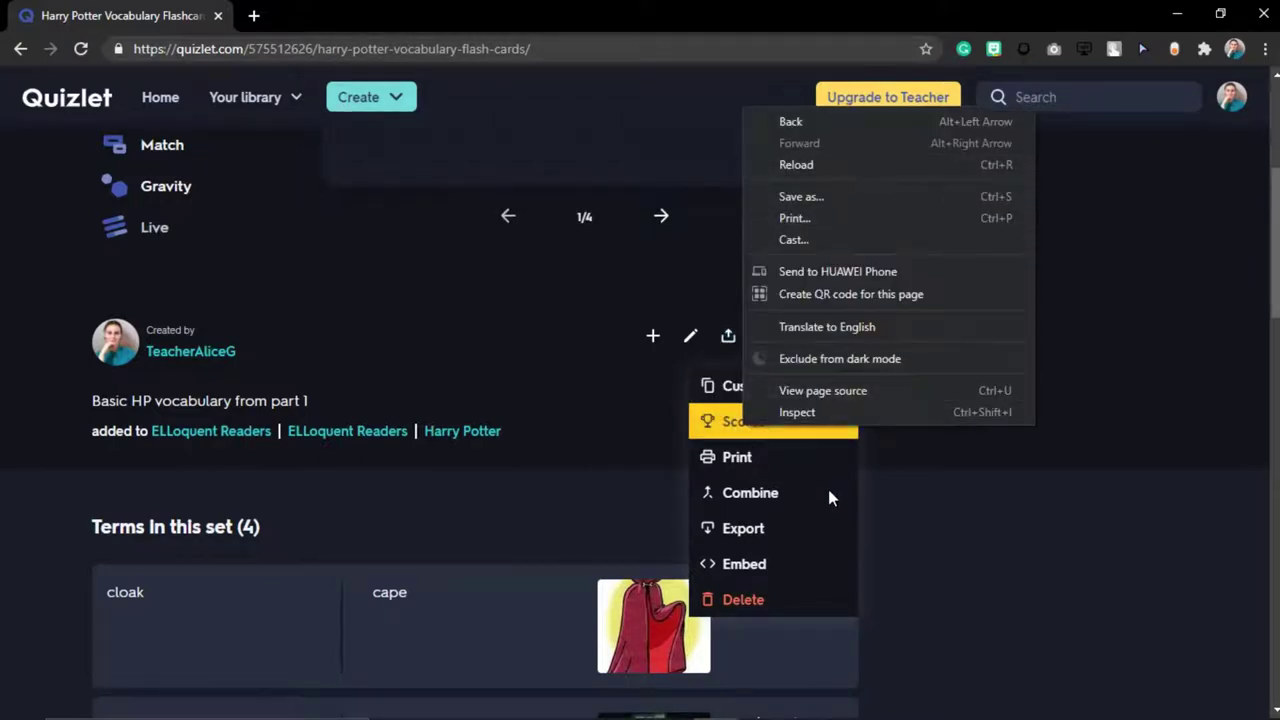
click(726, 422)
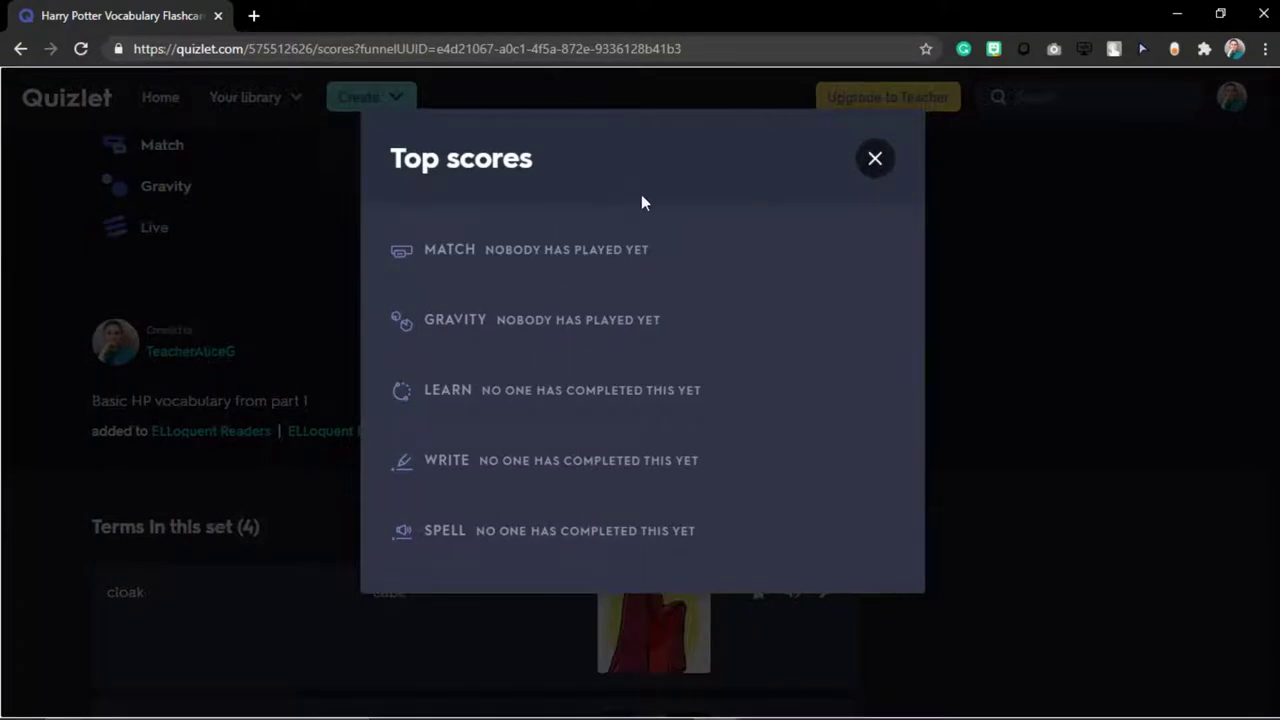
click(880, 174)
Preview the Harry Potter Vocabulary printout with all pages in Landscape layout, and leave without saving it
click(841, 339)
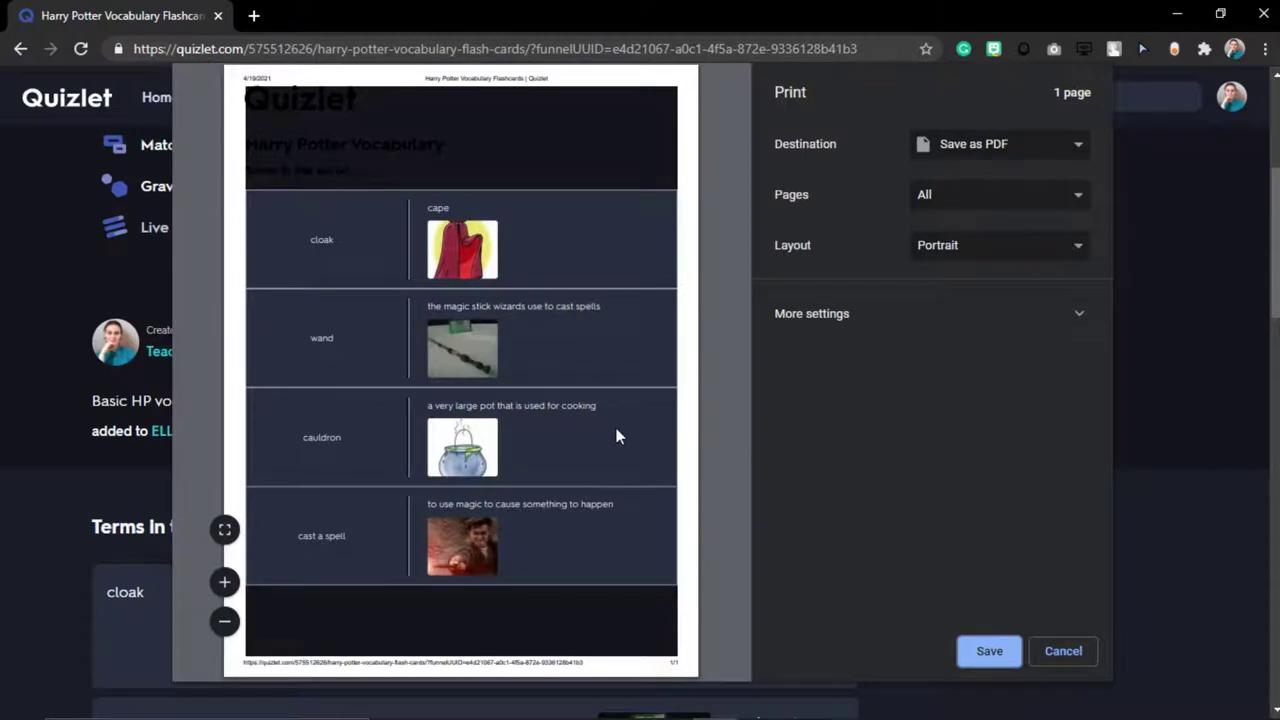
click(1004, 204)
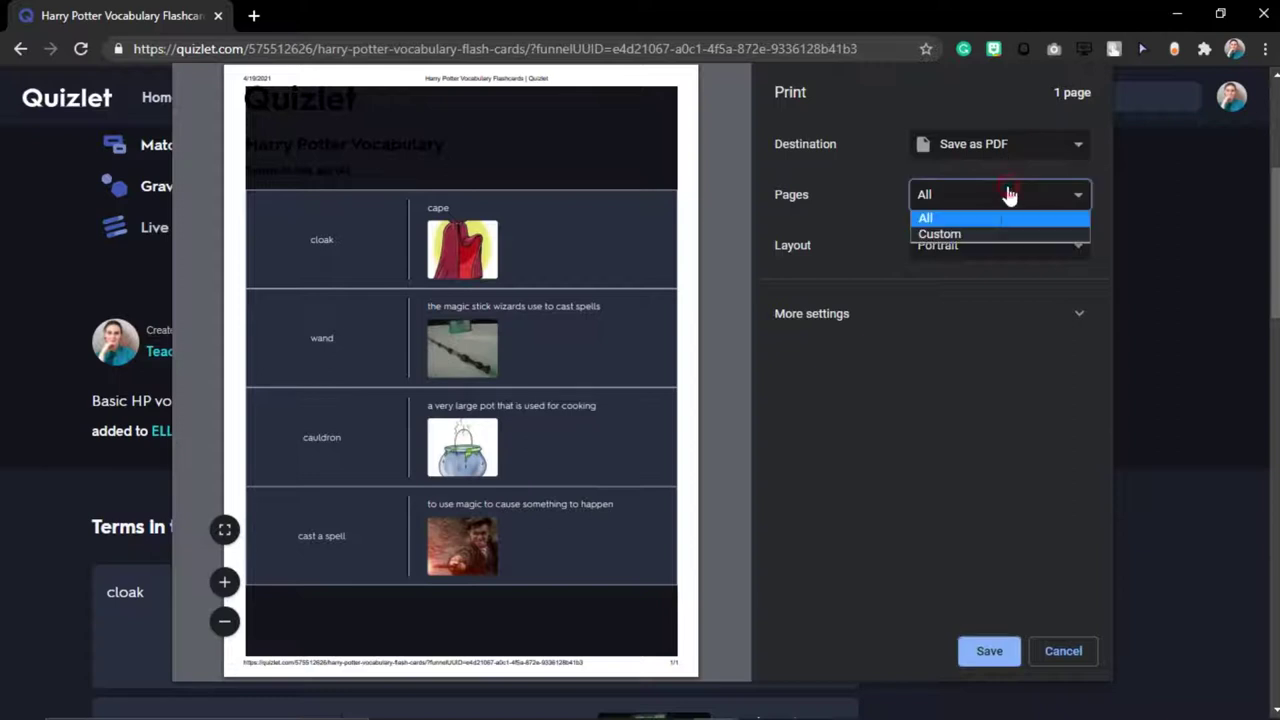
click(1000, 215)
click(986, 251)
click(991, 286)
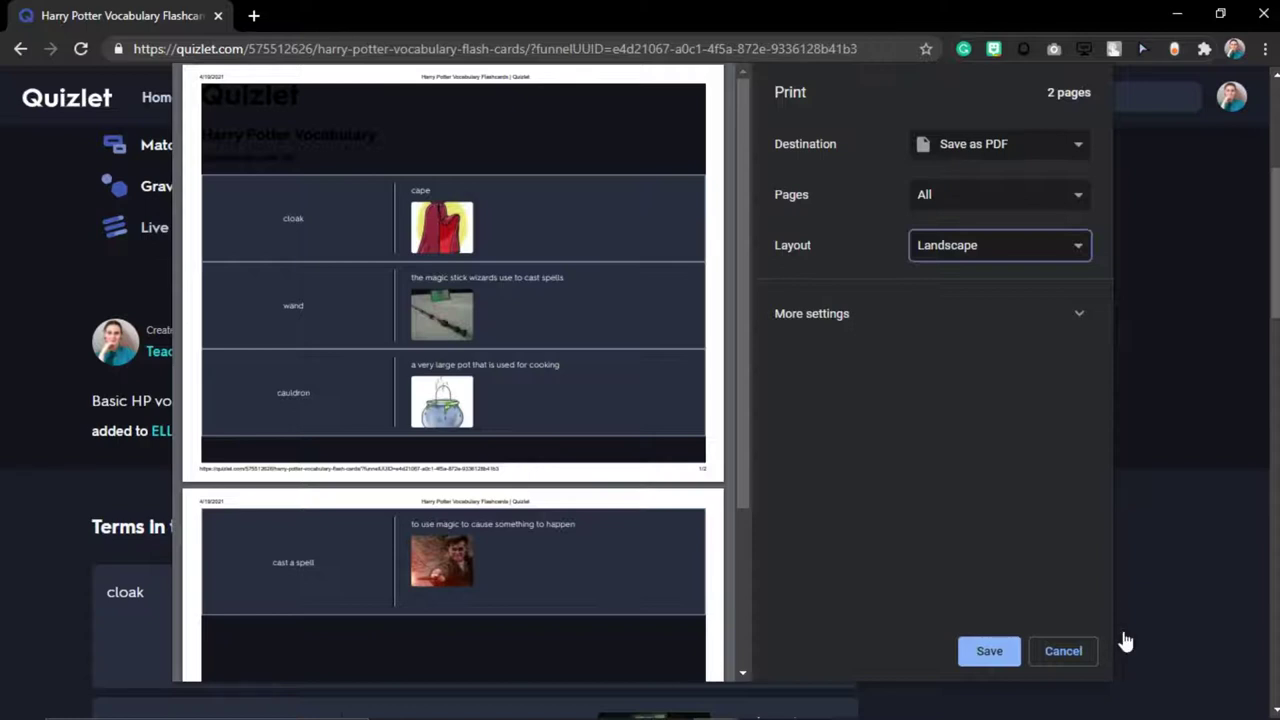
click(1222, 272)
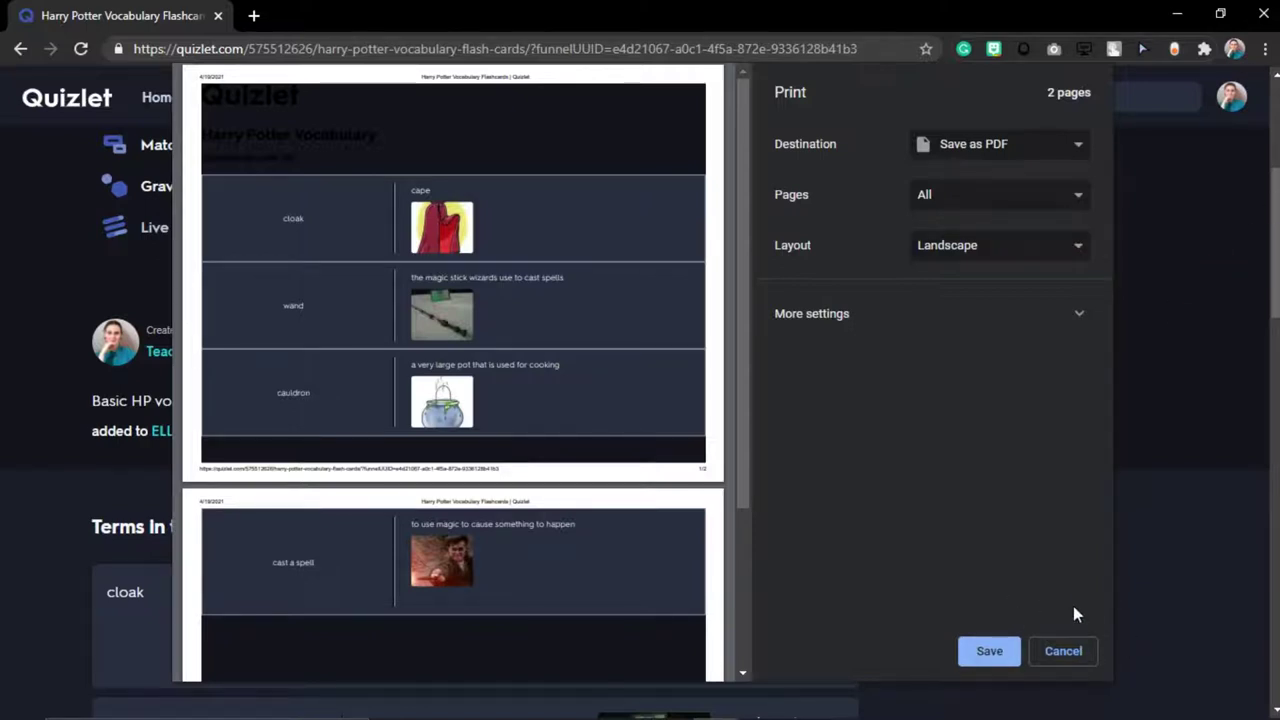
click(1068, 652)
View the set's combine page, check its set source and study mode choices, and return to the set
click(850, 328)
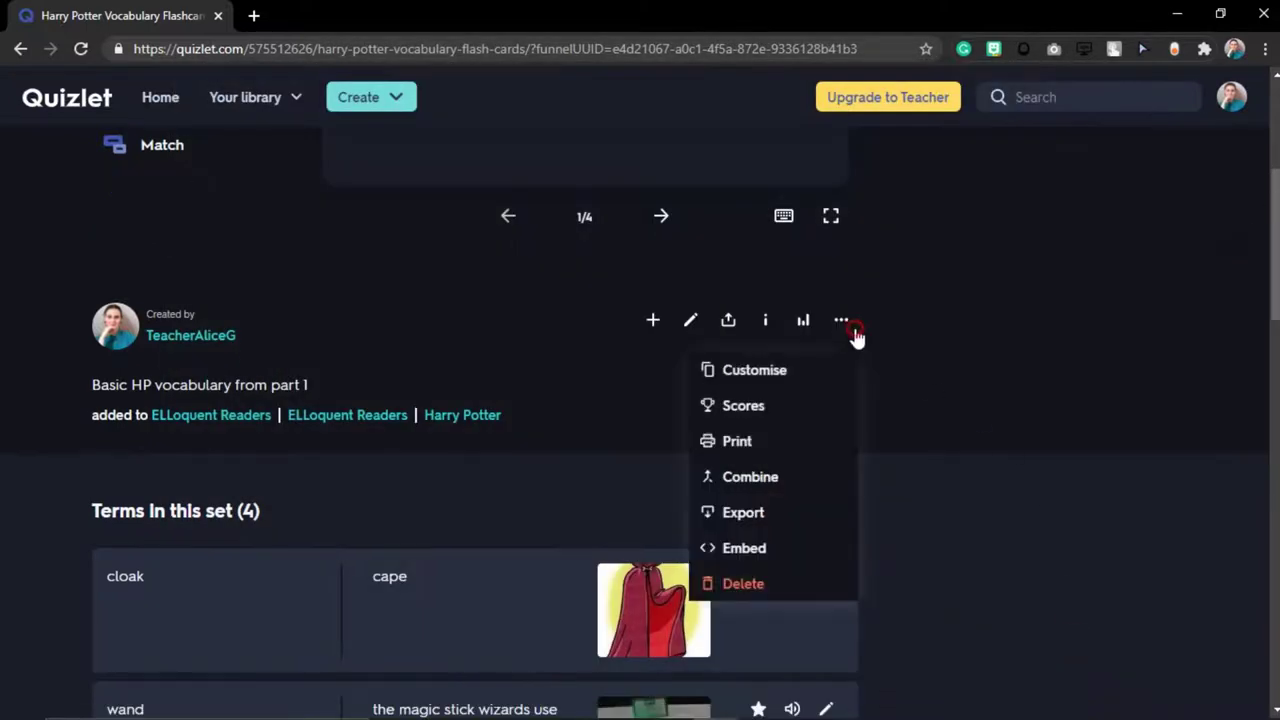
click(740, 490)
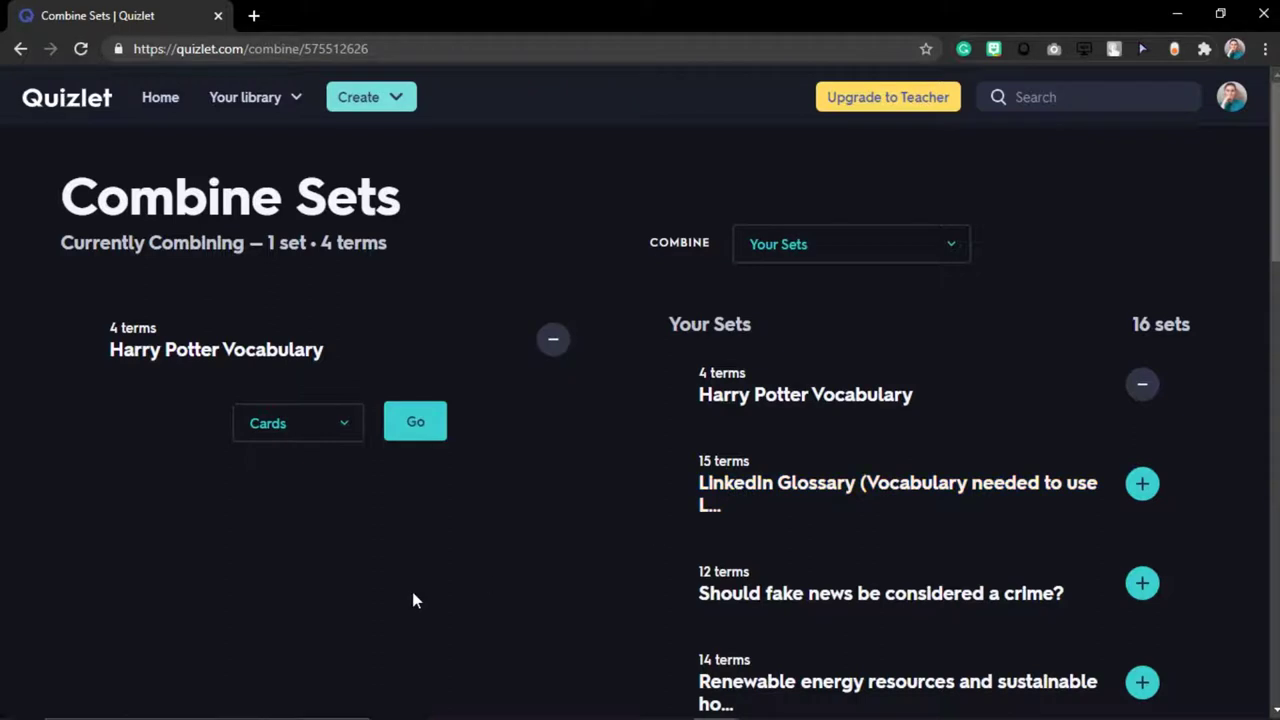
click(785, 243)
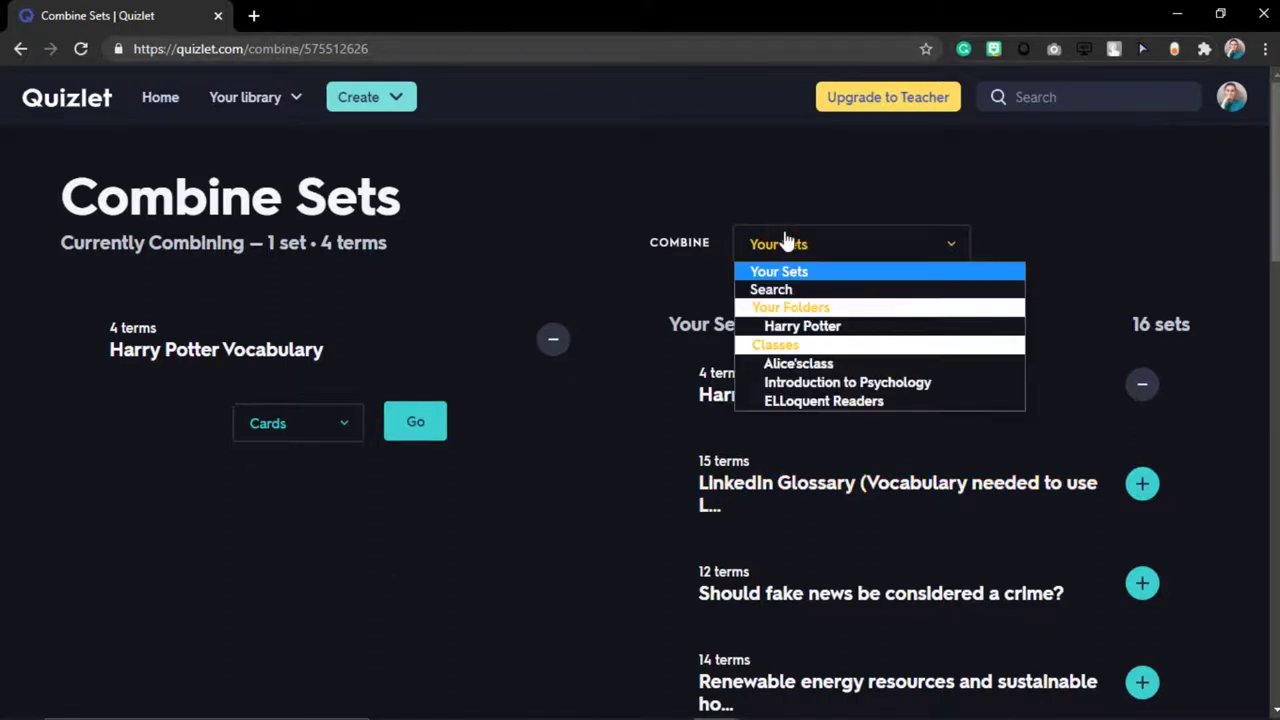
click(783, 241)
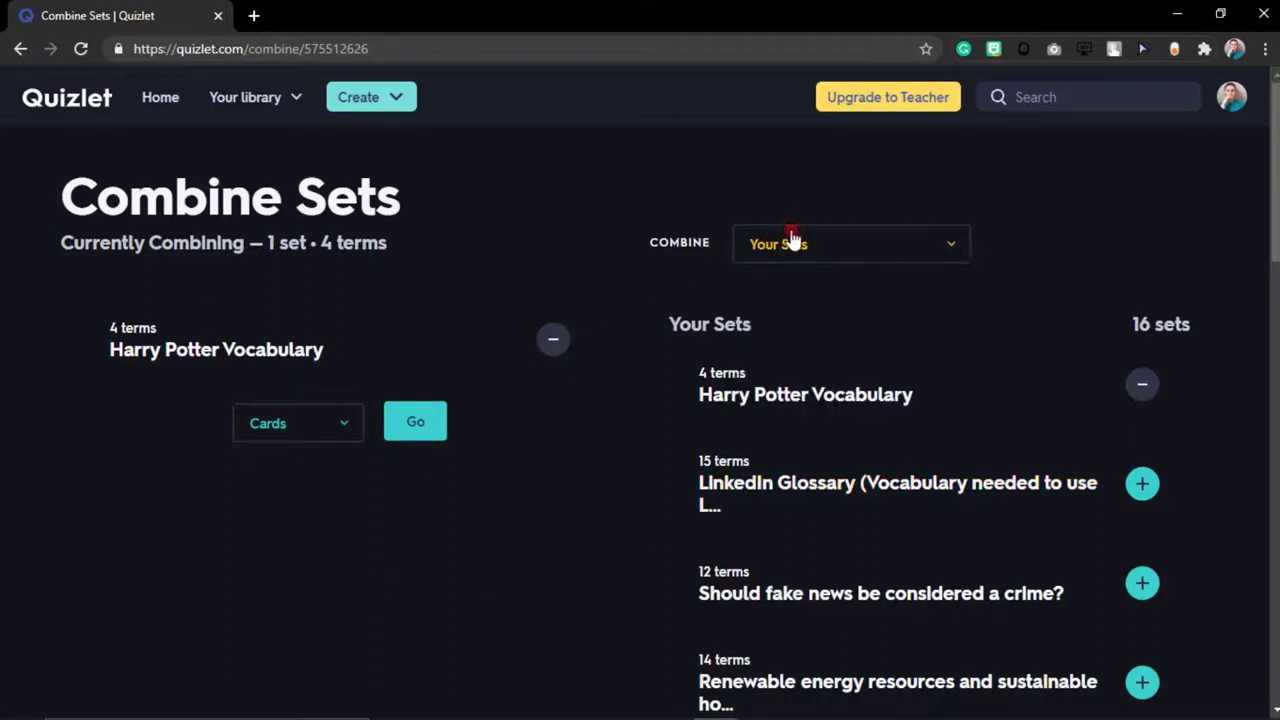
click(324, 426)
click(324, 426)
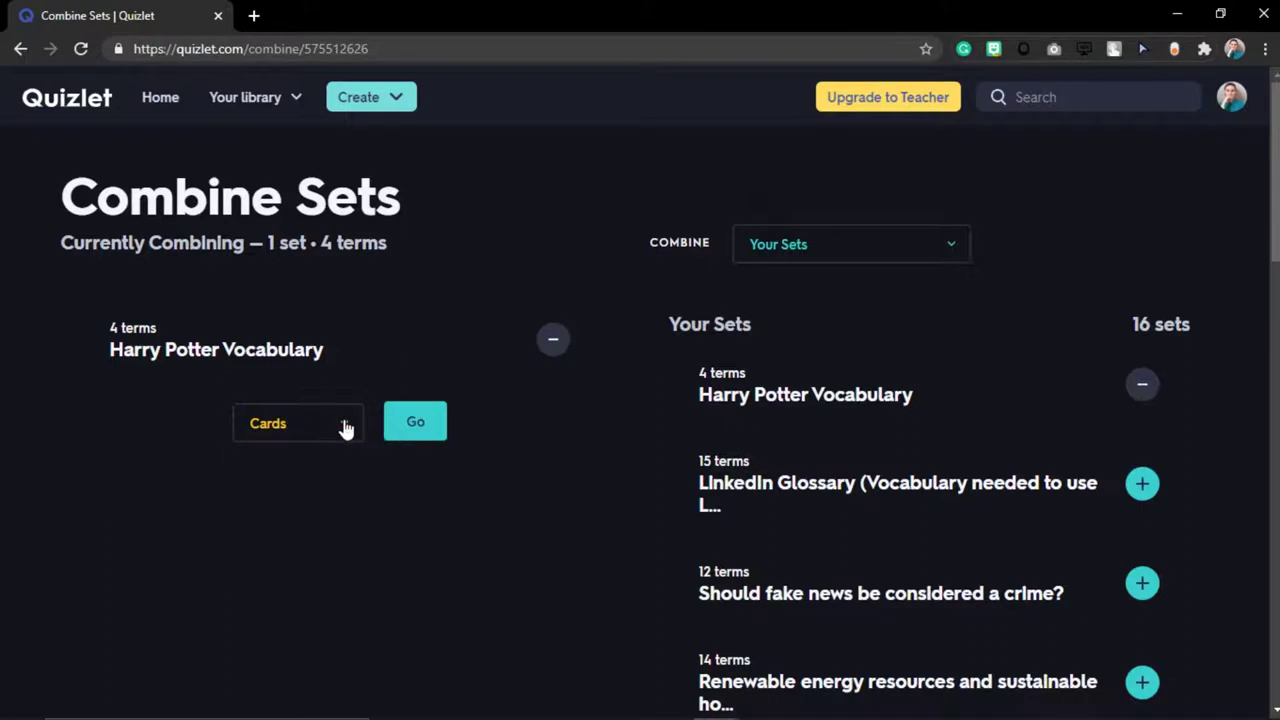
click(20, 49)
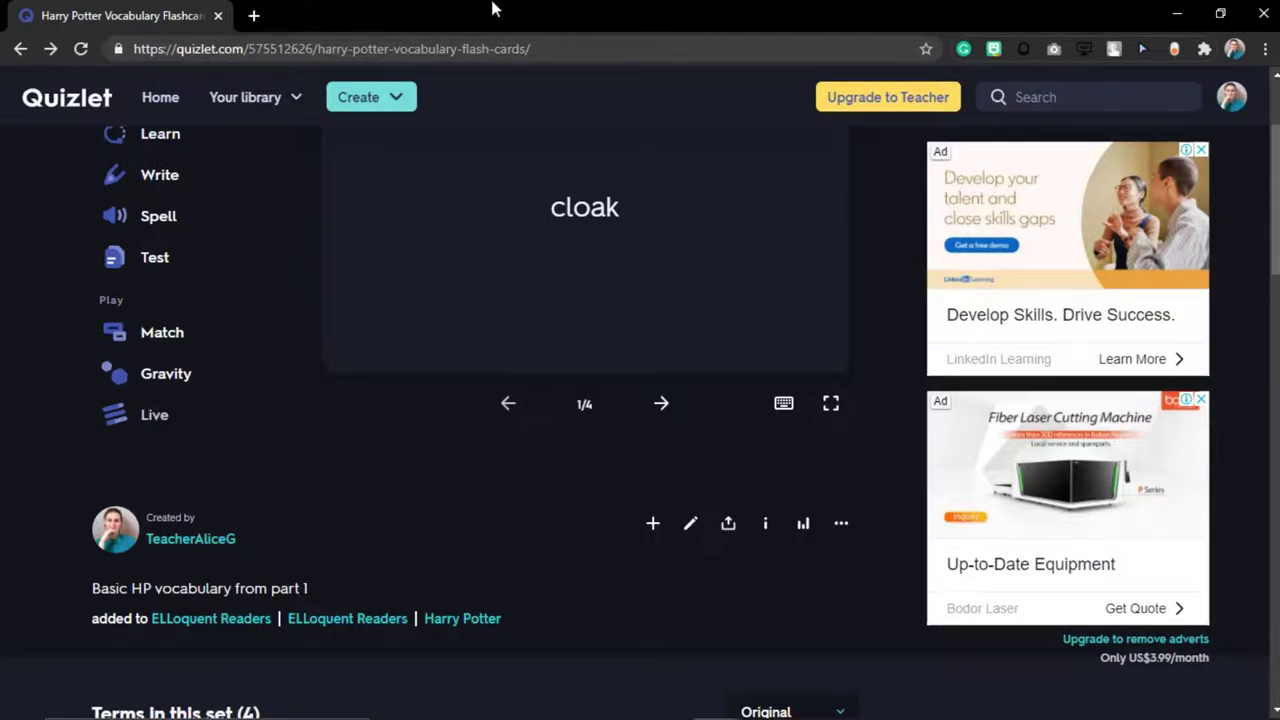
View the export settings of the Harry Potter Vocabulary set, examine the text of its terms and definitions, and close them
mouse_move(490, 8)
scroll(790, 410, down, 1)
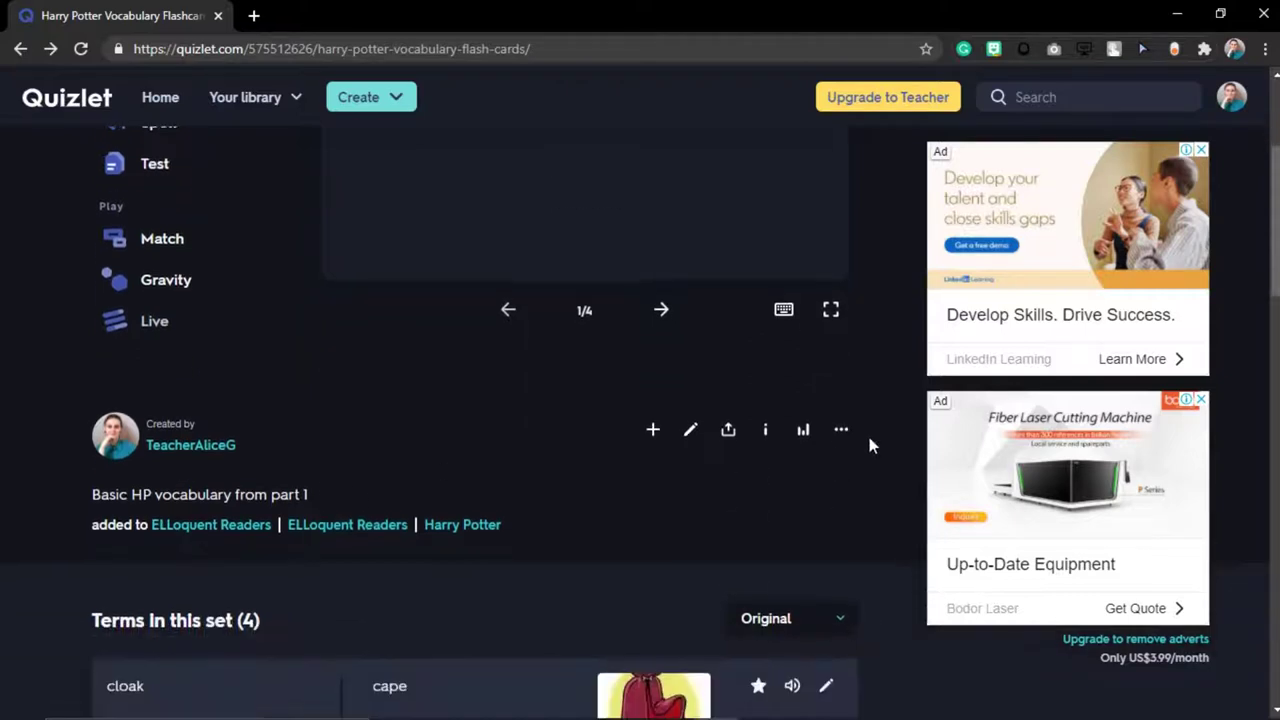
click(841, 430)
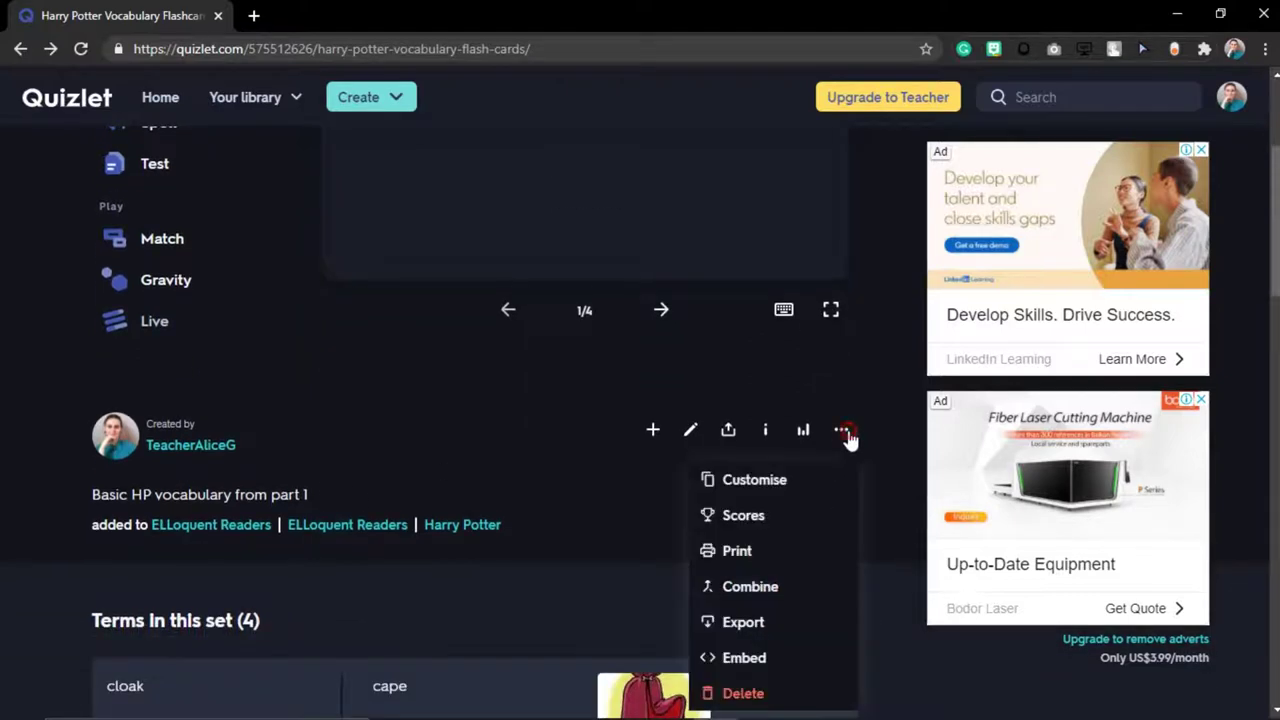
click(766, 630)
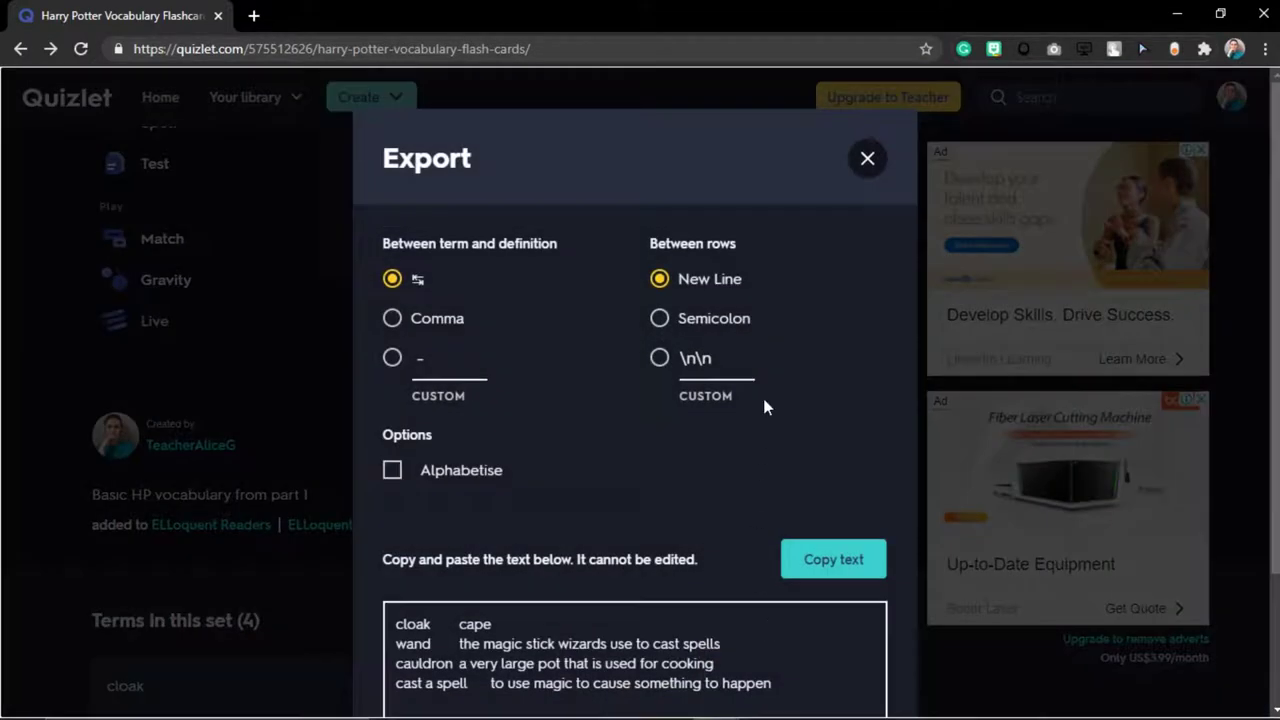
scroll(762, 405, down, 2)
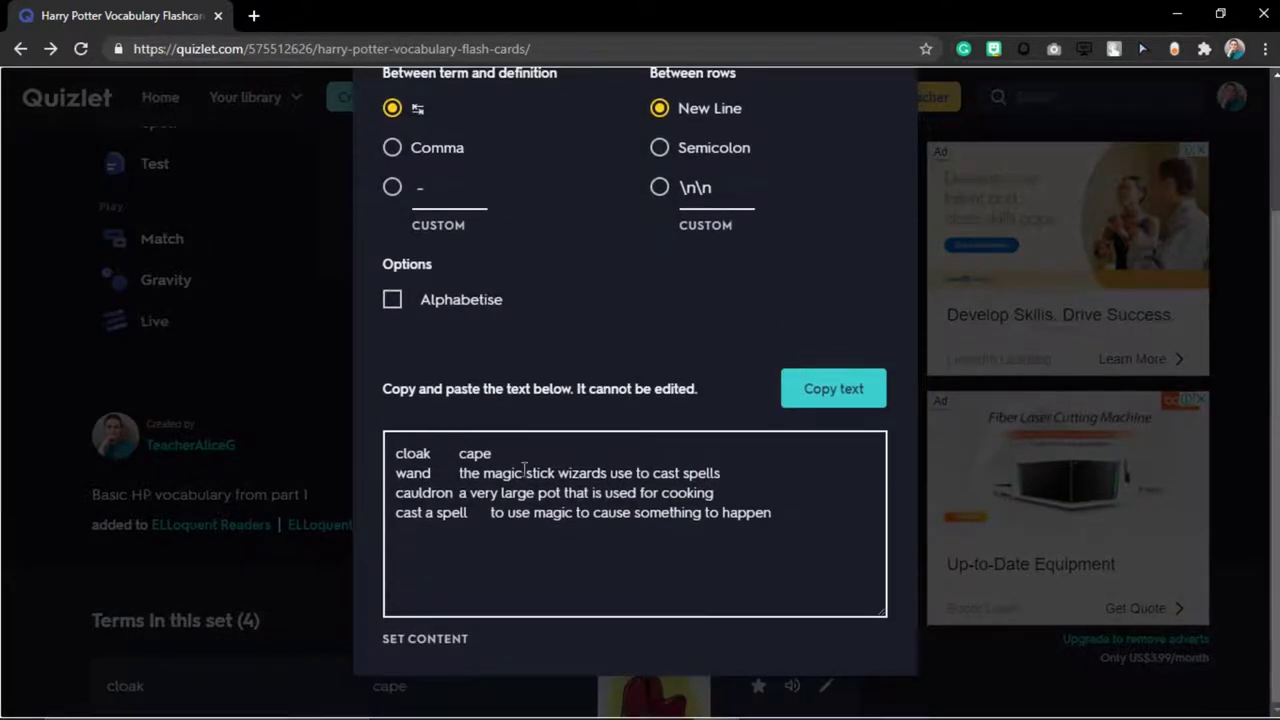
click(501, 497)
click(433, 638)
click(688, 517)
click(688, 517)
click(809, 527)
click(81, 436)
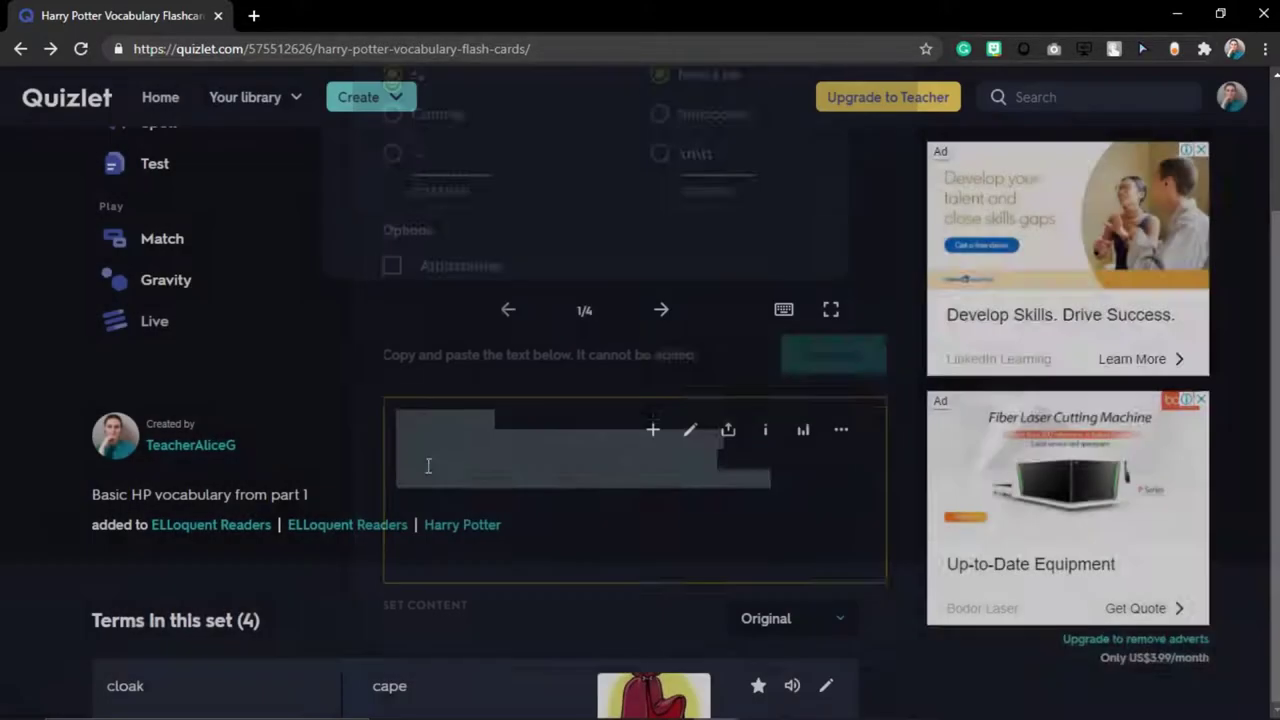
Reopen the set's export view, select the exported text of terms and definitions, and close the view
click(842, 431)
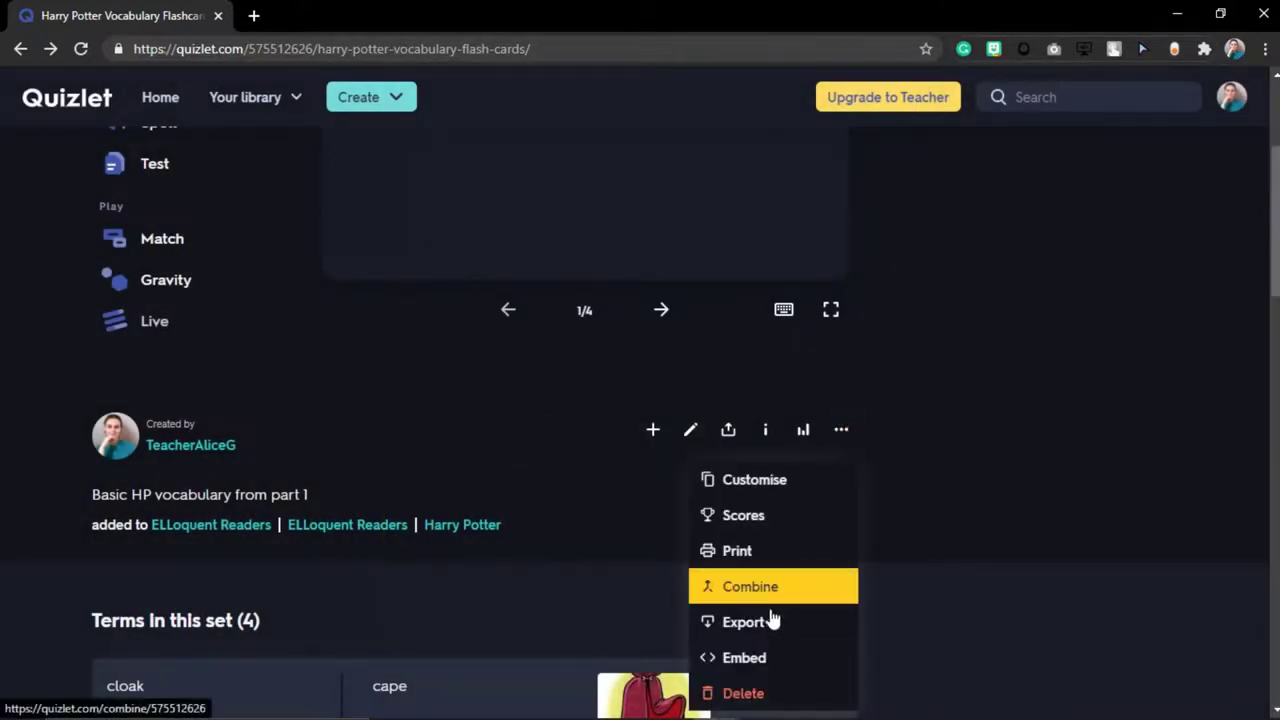
click(772, 624)
click(584, 668)
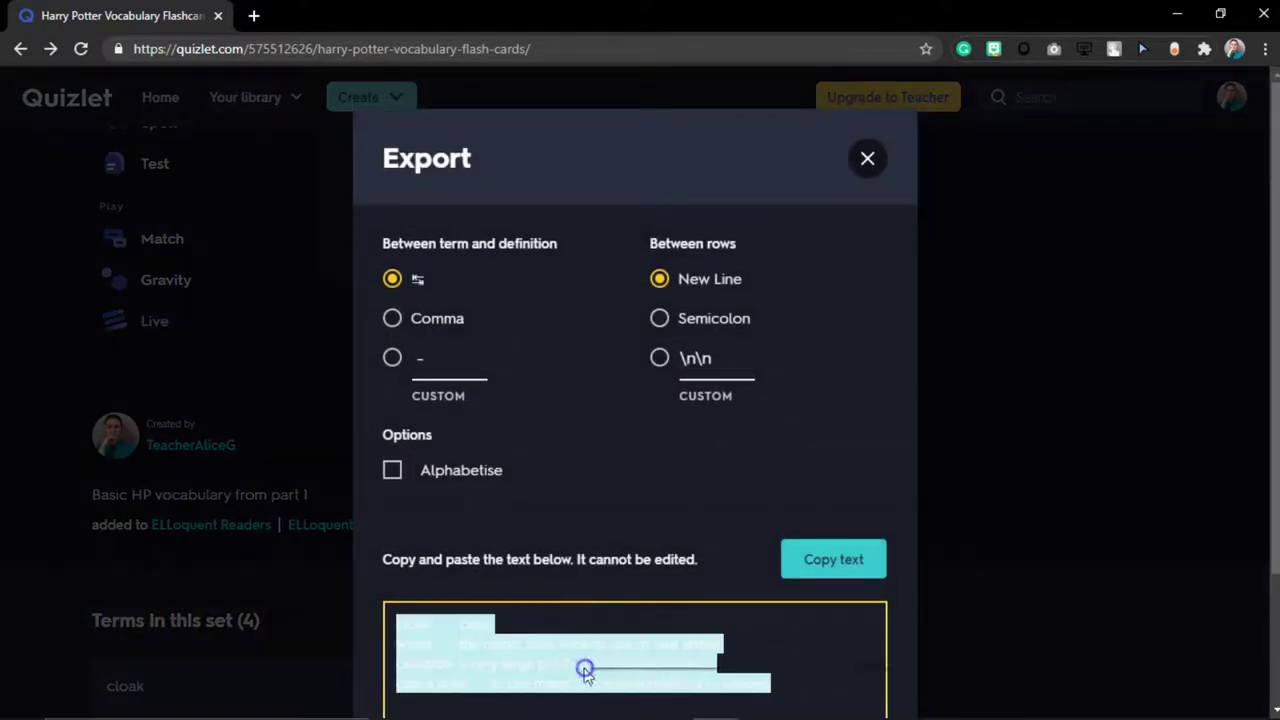
right_click(585, 676)
click(631, 579)
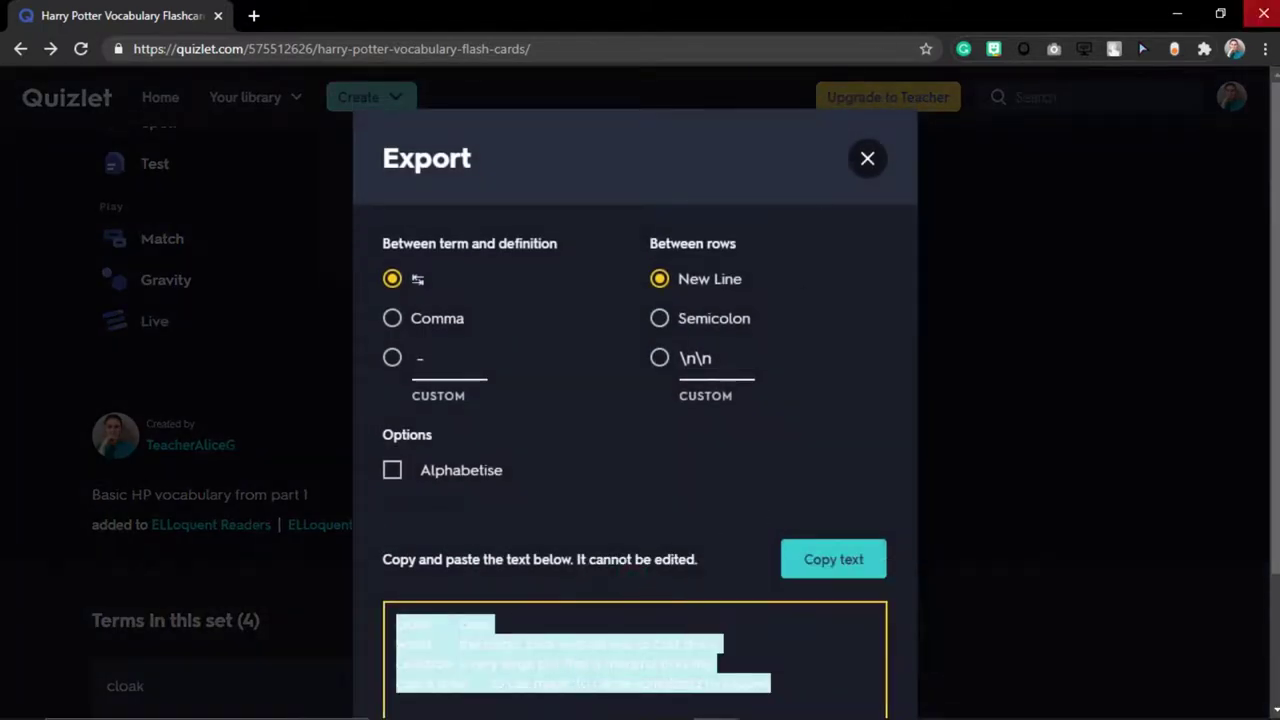
click(777, 688)
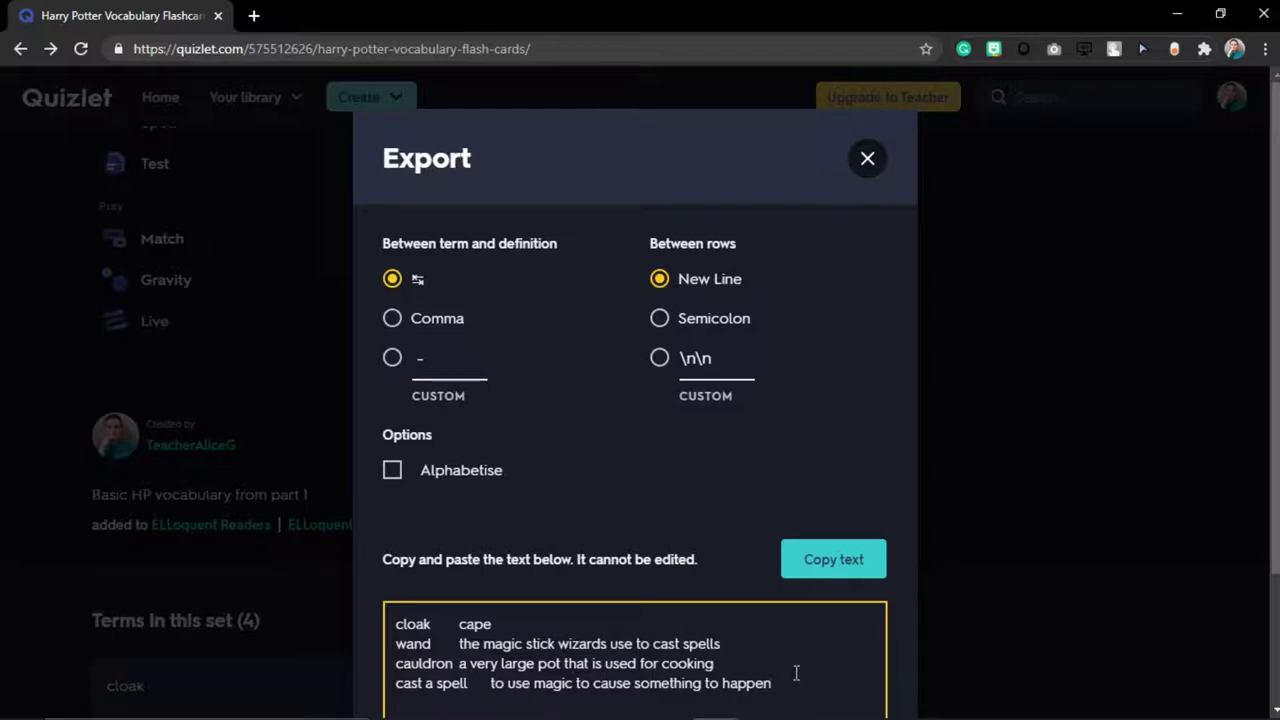
drag(796, 672, 192, 500)
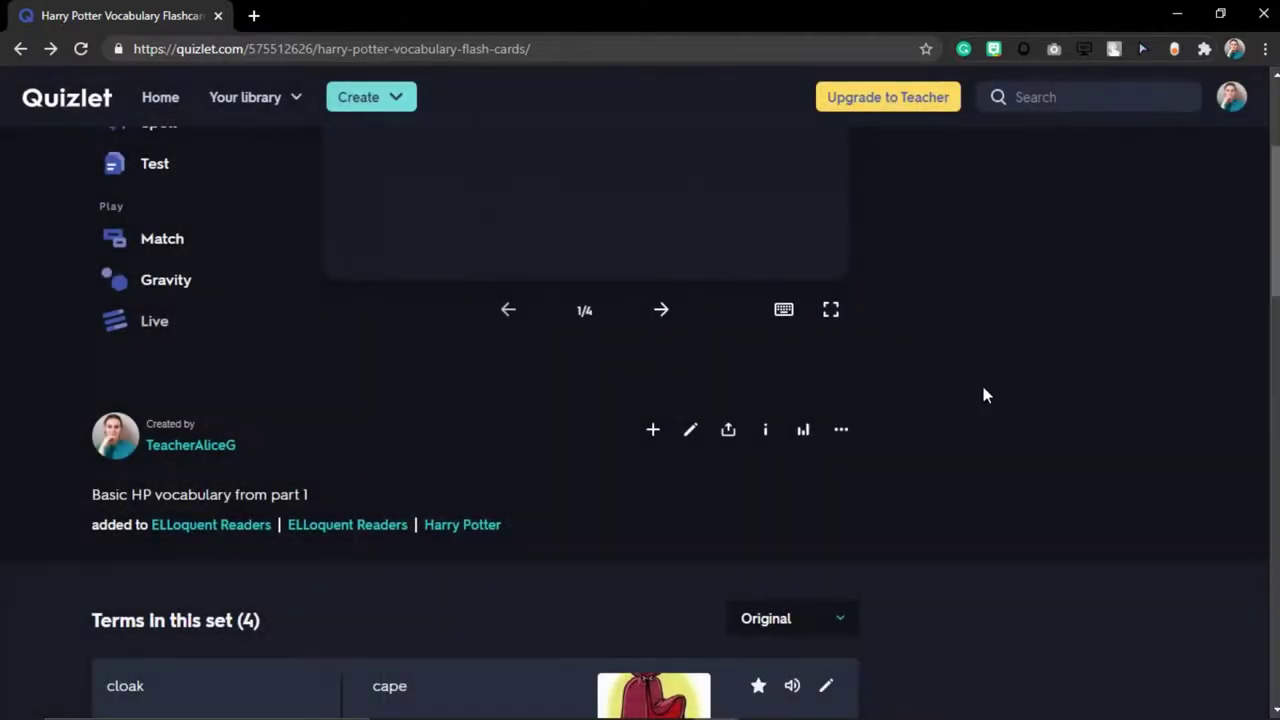
View the embed code for the set's Match mode, enlarge the code box to show it fully, and close it
click(841, 430)
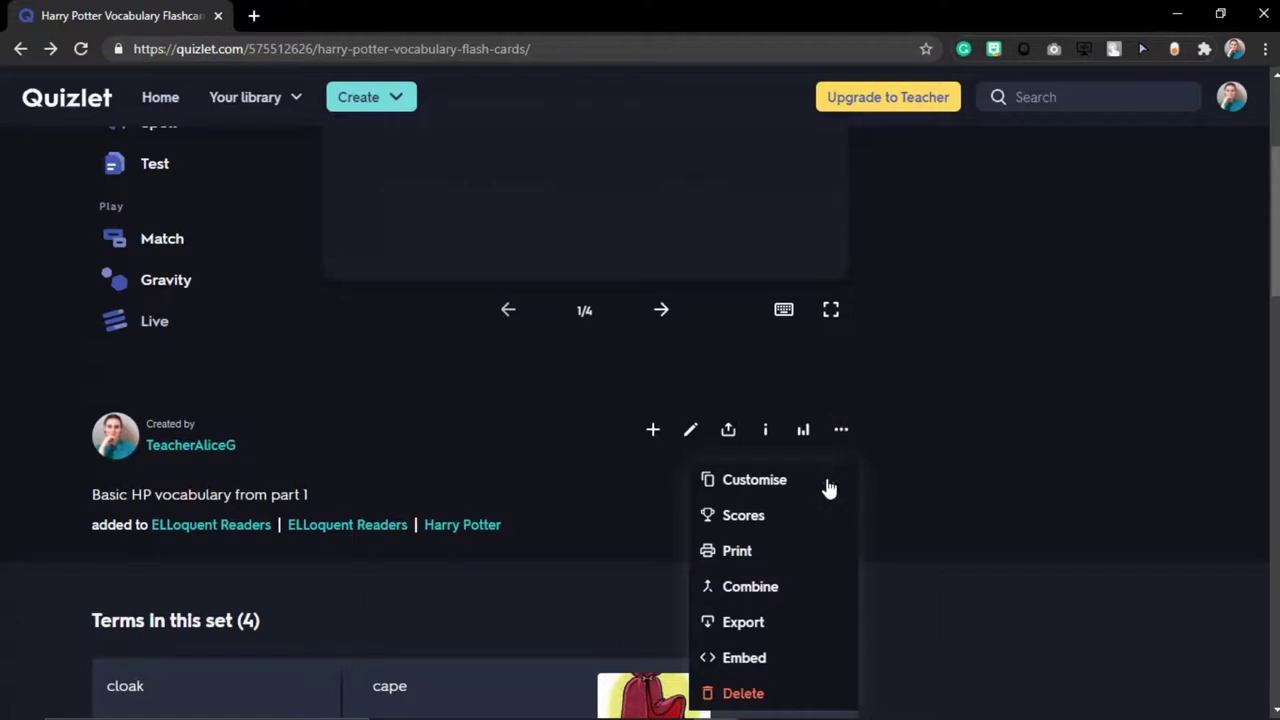
click(796, 668)
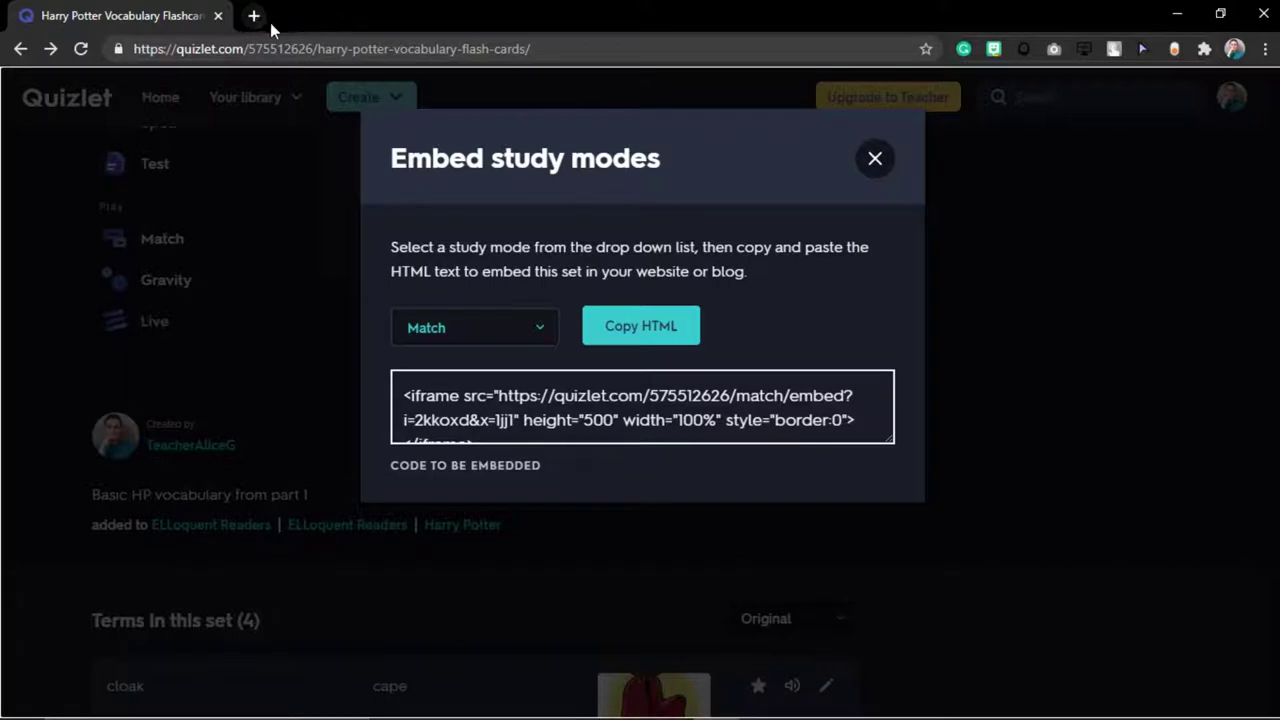
click(640, 385)
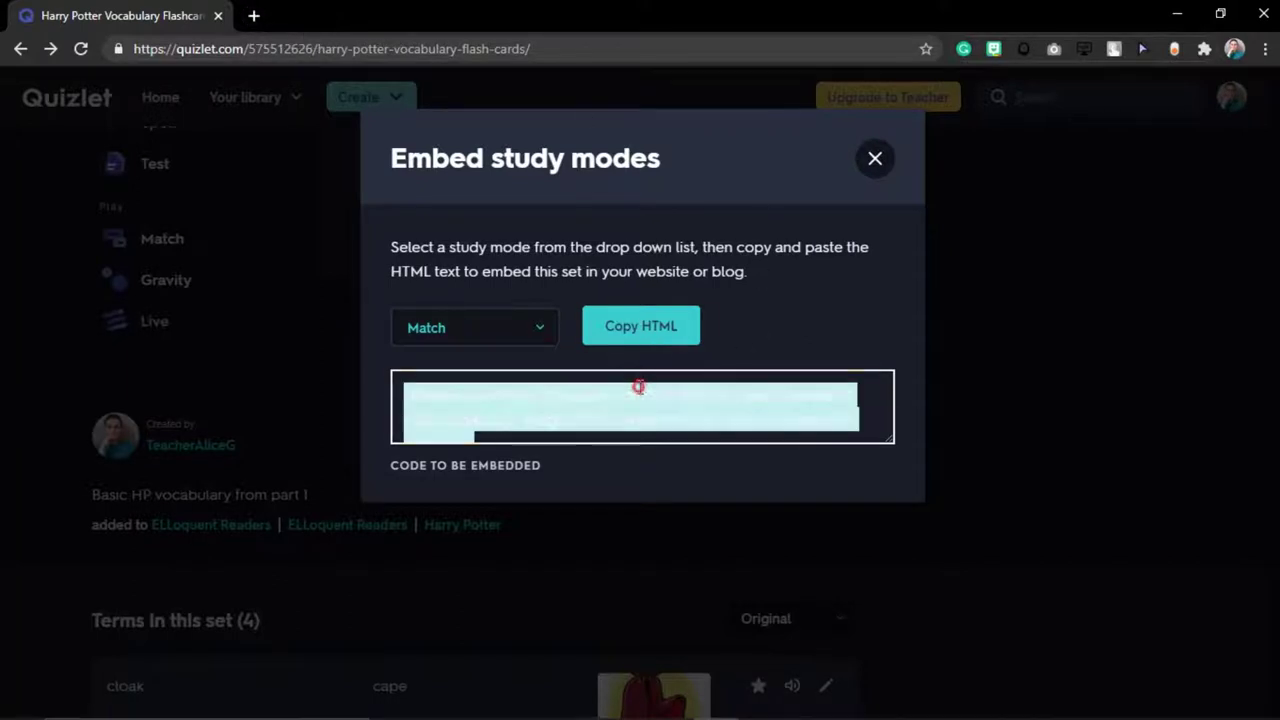
click(835, 425)
drag(889, 441, 889, 558)
click(704, 423)
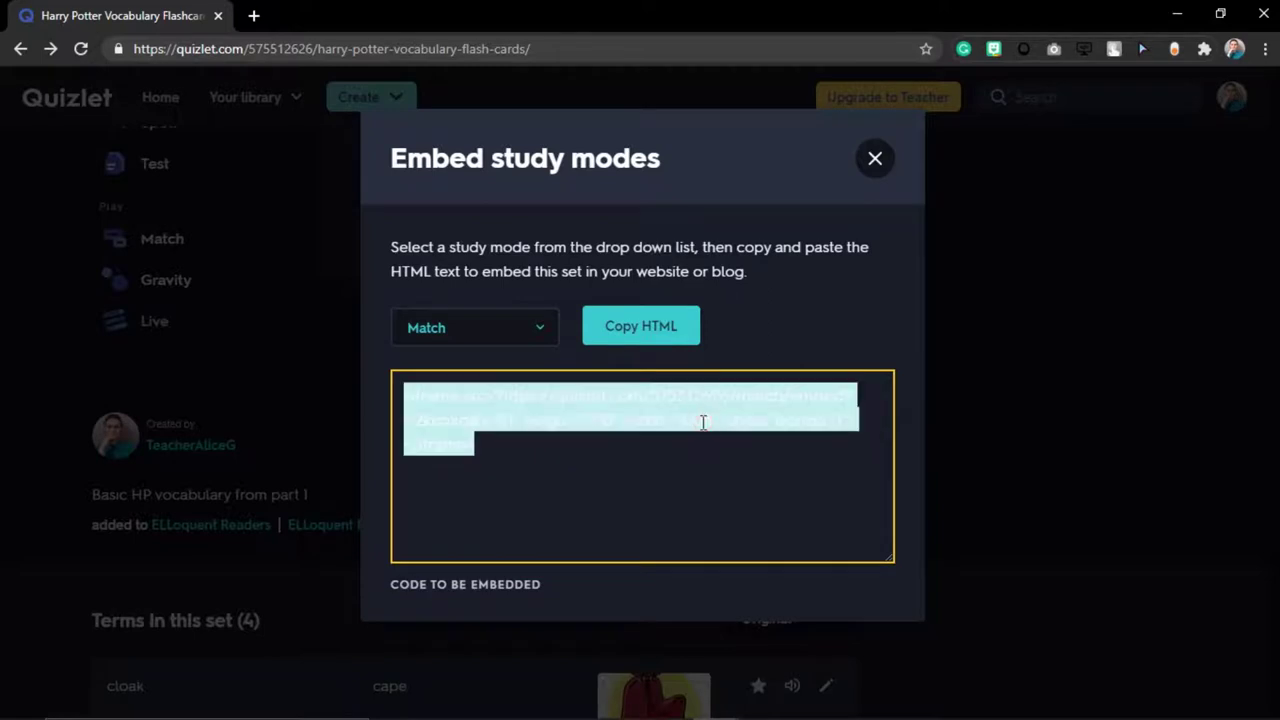
click(873, 163)
Flip the cloak card in the set page's flashcard preview, and advance to the following card and flip it
scroll(866, 190, up, 3)
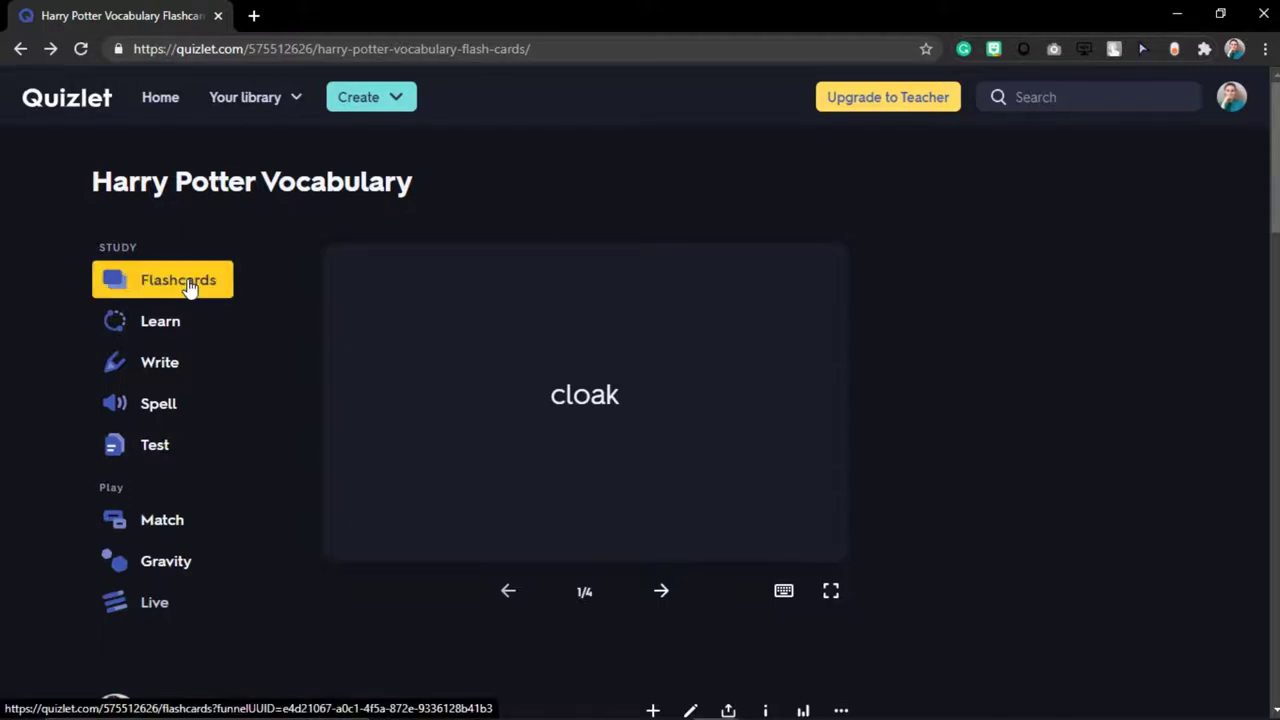
click(666, 403)
click(666, 403)
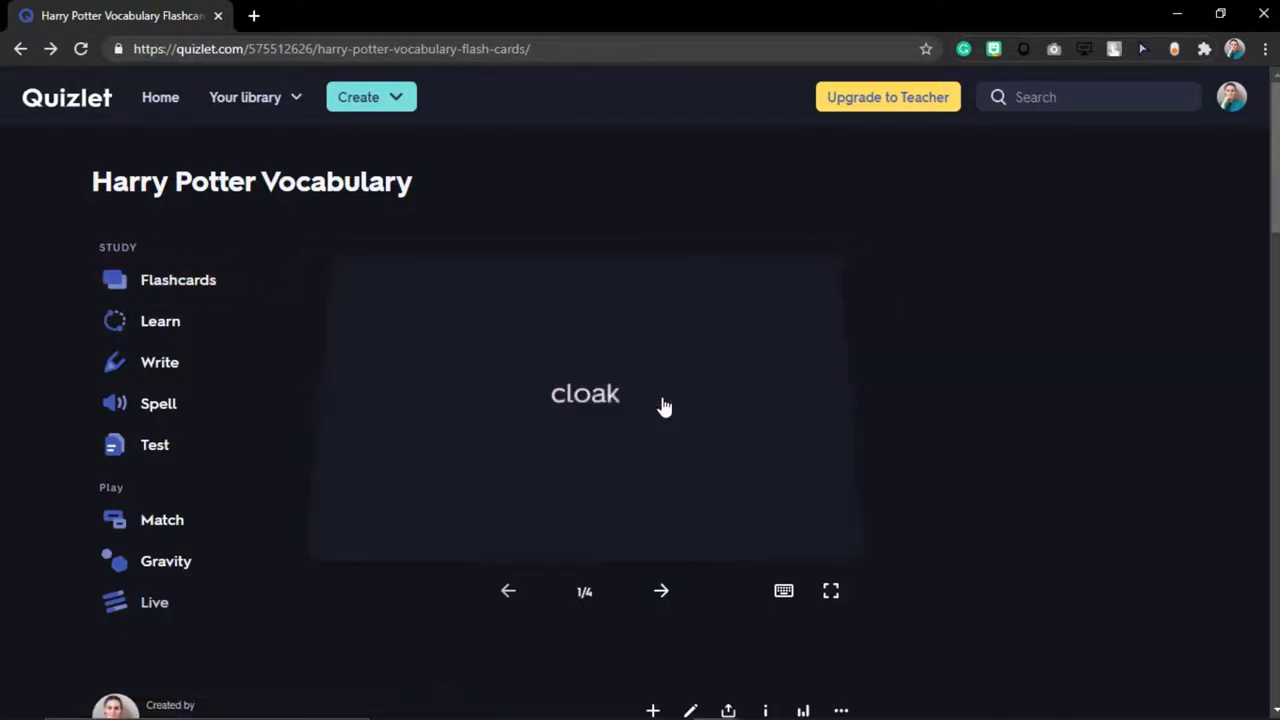
click(663, 404)
click(665, 594)
click(712, 423)
click(712, 423)
Open the set in full Flashcards mode, play the audio of the cape card and star it for separate study
click(836, 596)
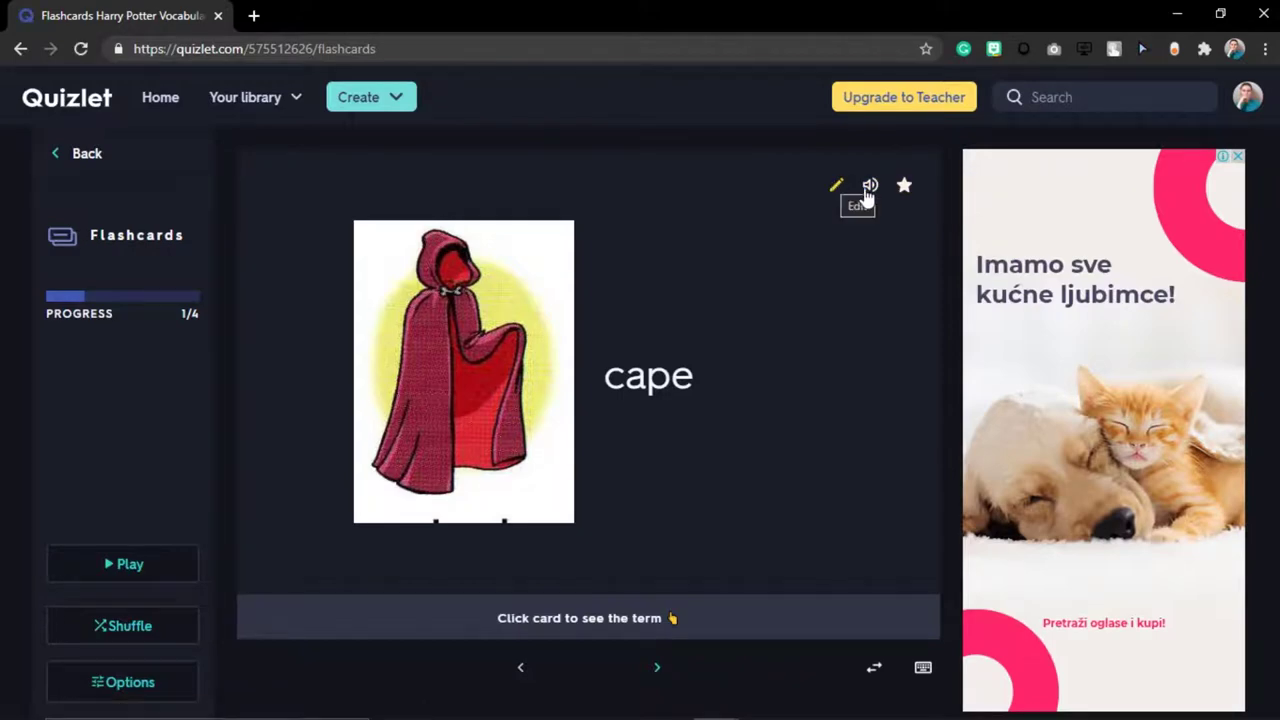
click(869, 186)
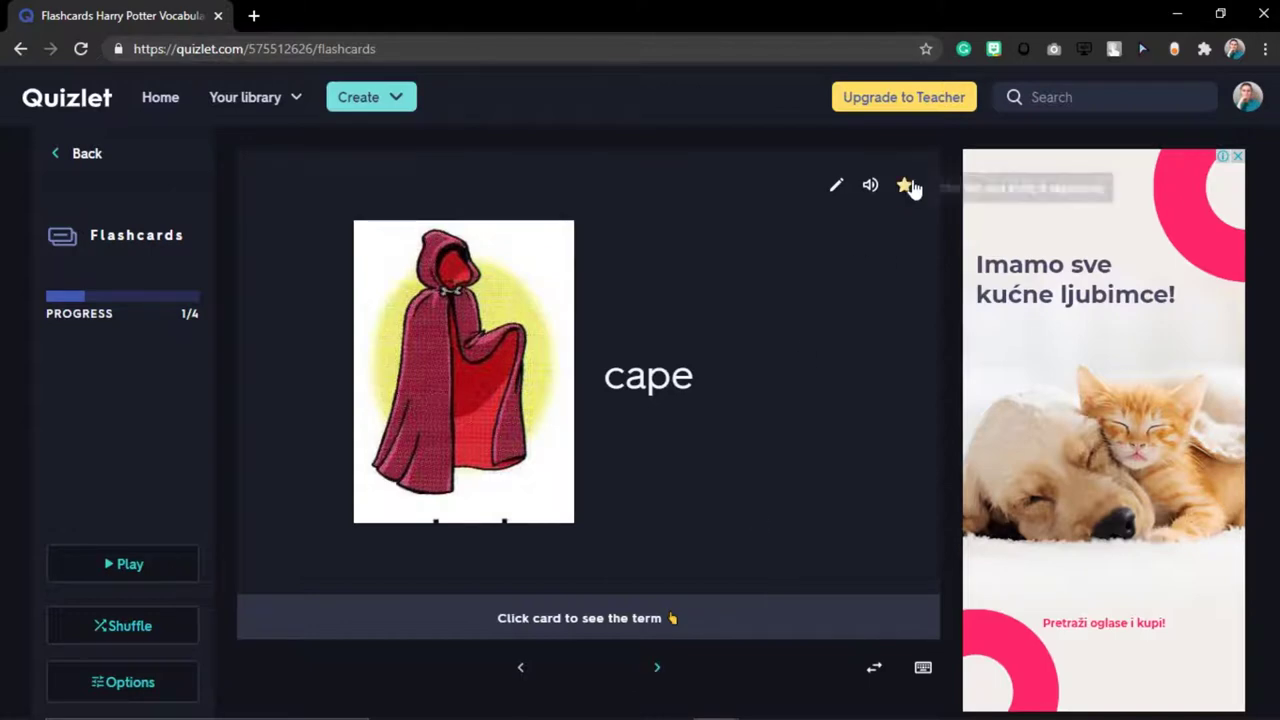
click(904, 185)
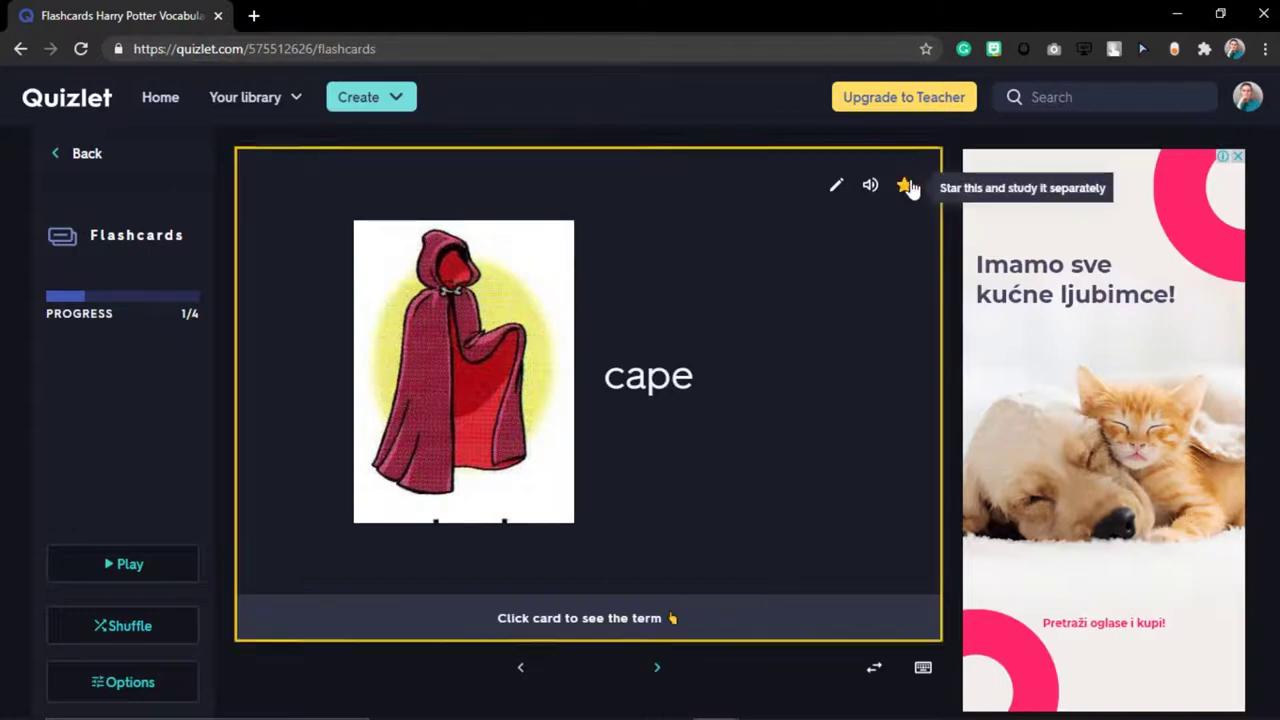
Start automatic play and go through the cloak, wand and cauldron flashcards, flipping them between term and definition
click(626, 624)
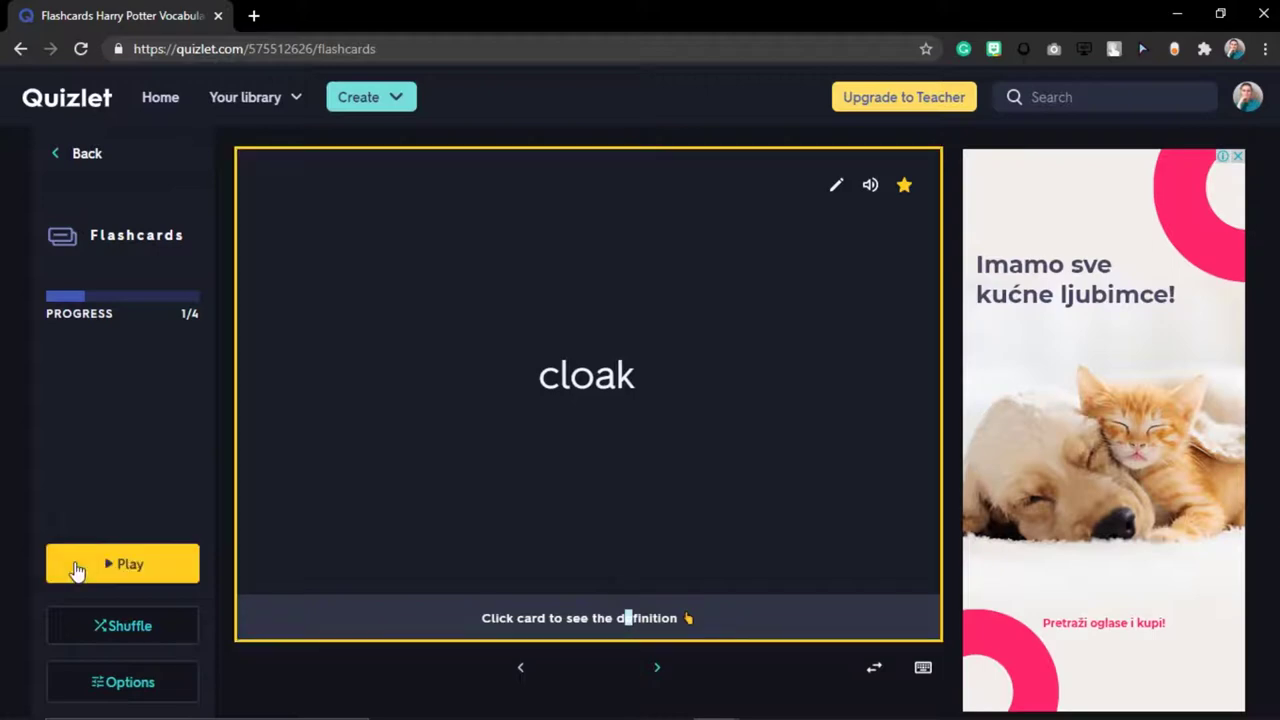
click(645, 625)
click(656, 668)
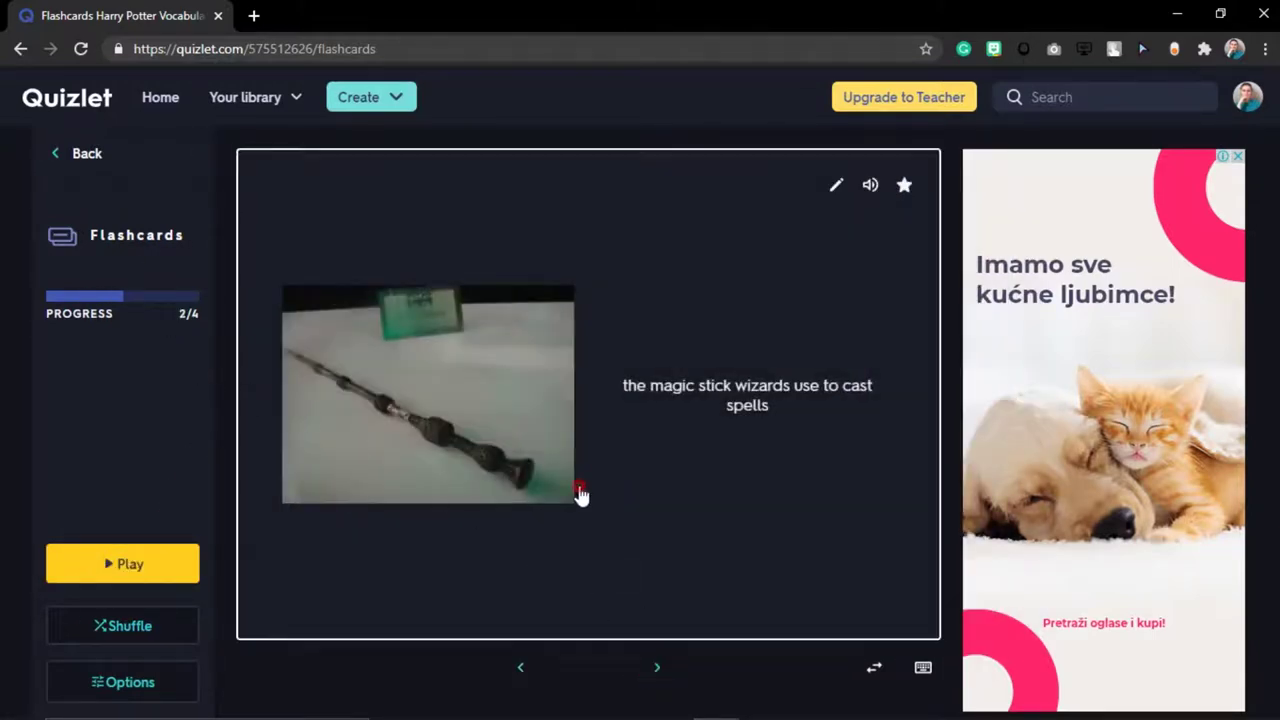
click(574, 491)
click(656, 668)
click(583, 510)
click(656, 667)
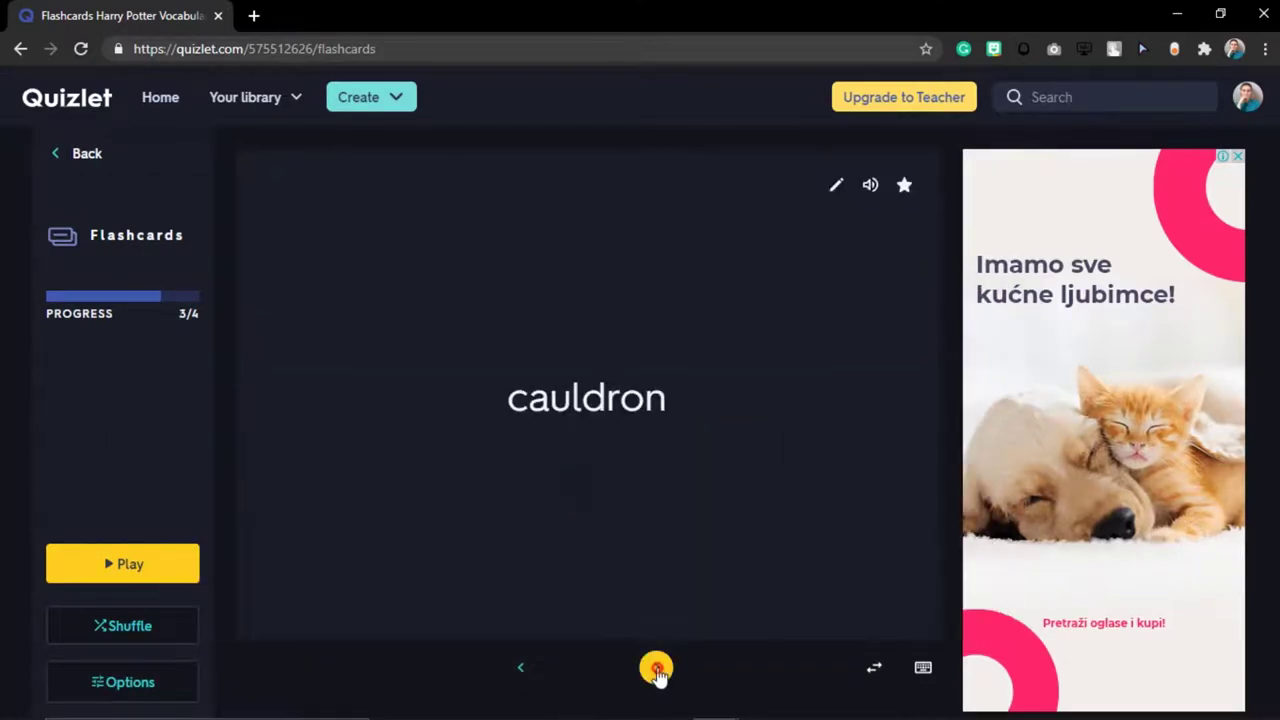
Turn on shuffle for the flashcards and flip the first shuffled card
click(106, 626)
click(106, 626)
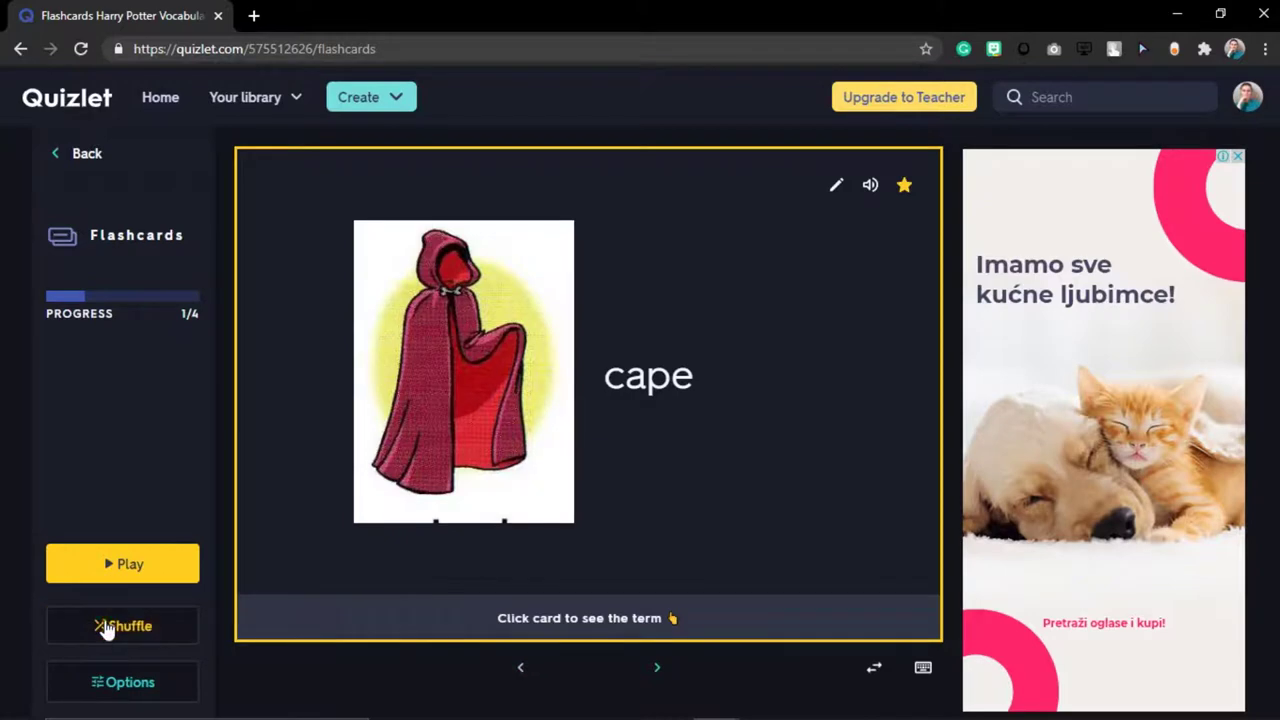
click(106, 626)
click(494, 471)
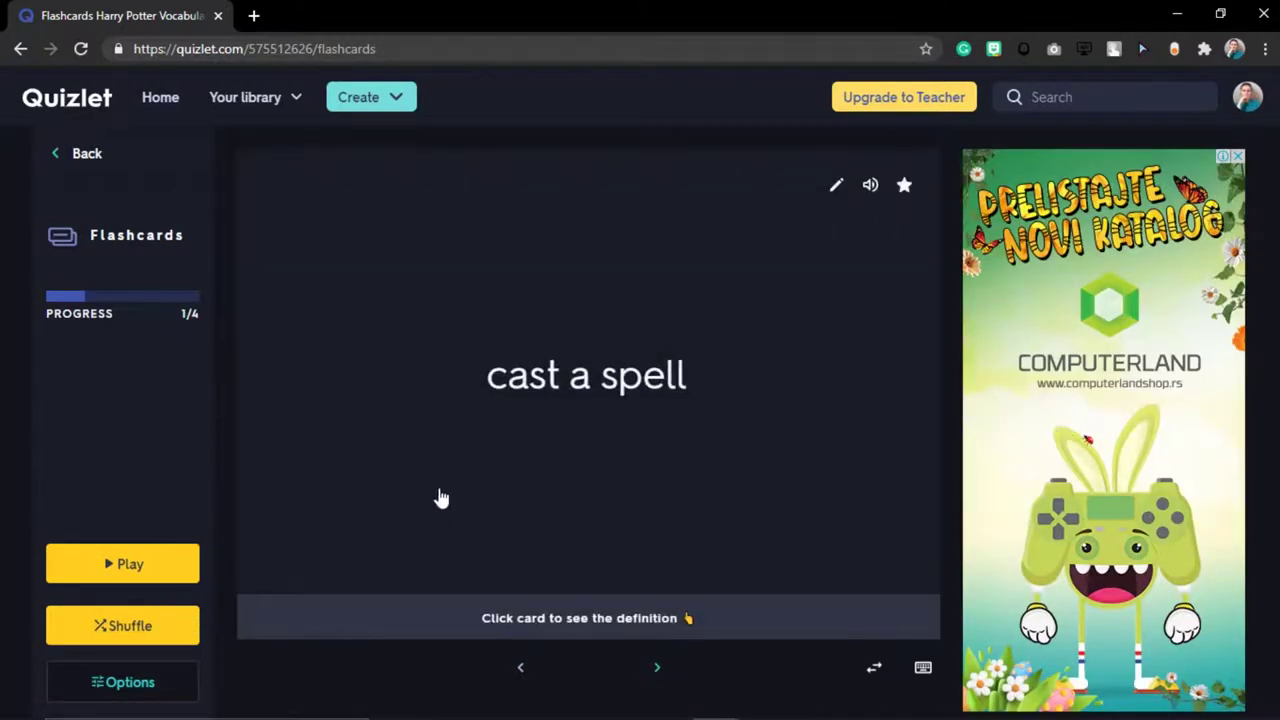
In the Flashcards options, keep answering with Term, turn audio on and show the advanced audio options
click(117, 682)
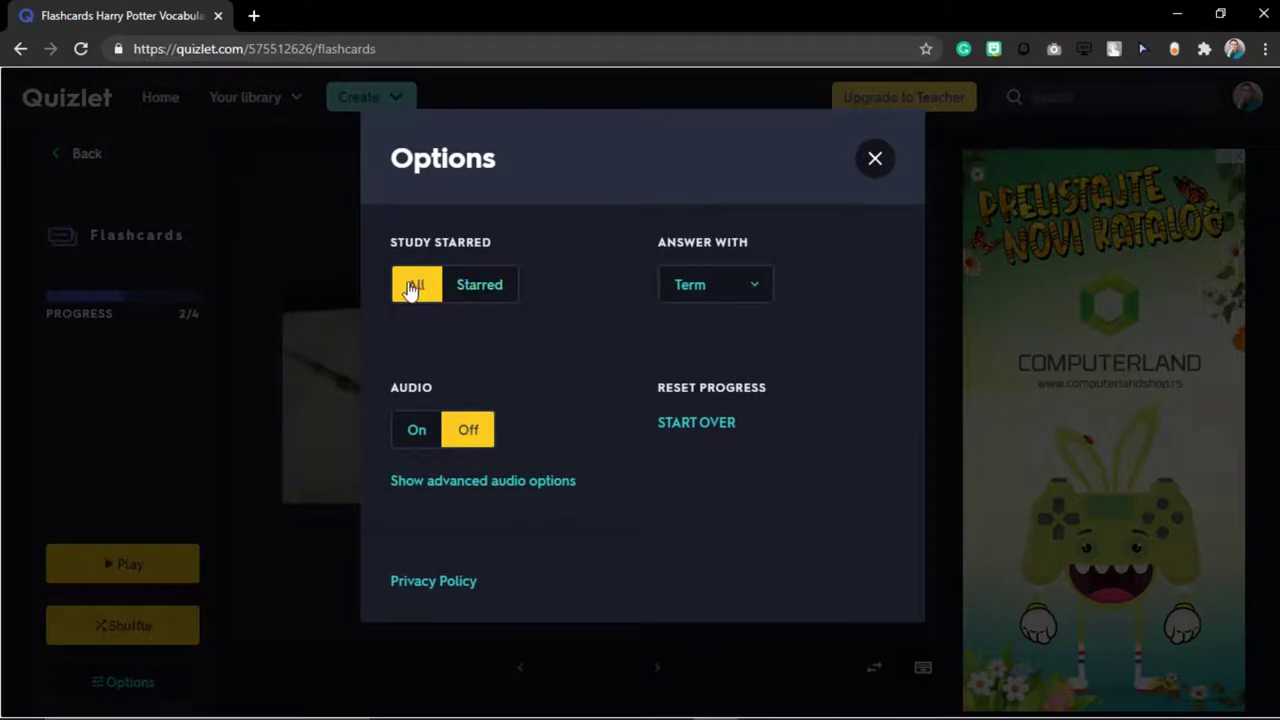
click(752, 287)
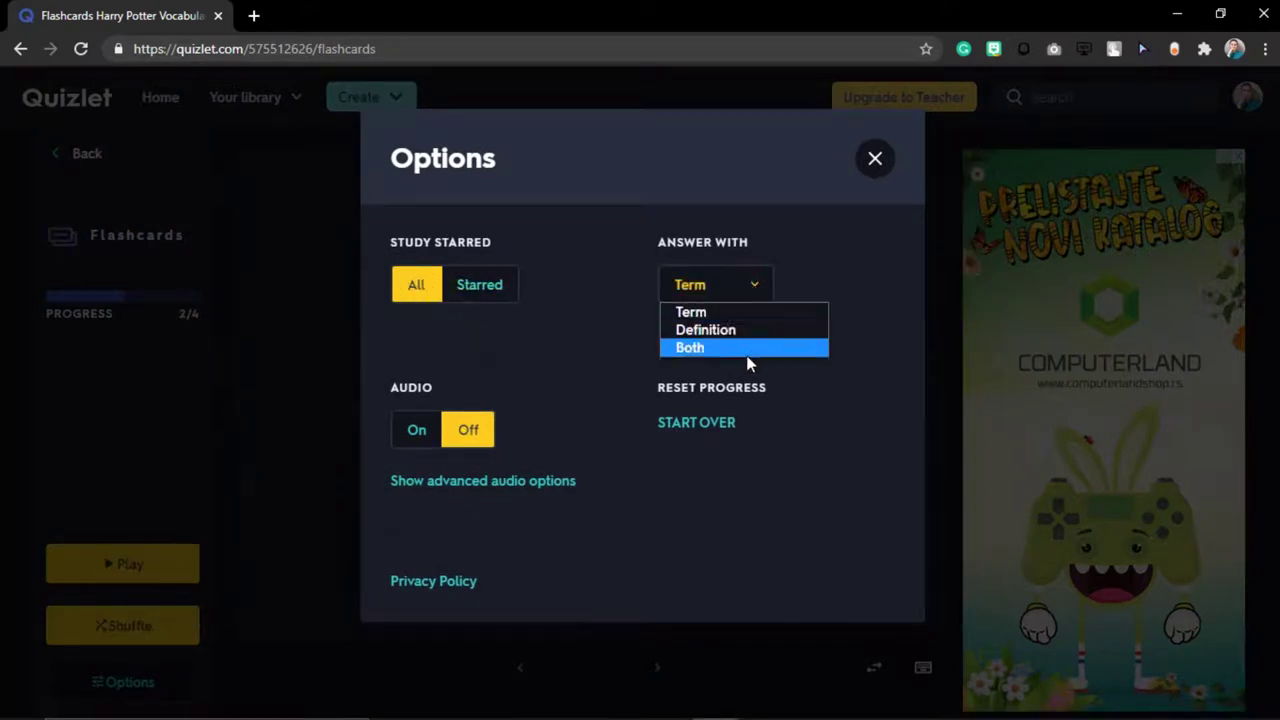
click(688, 312)
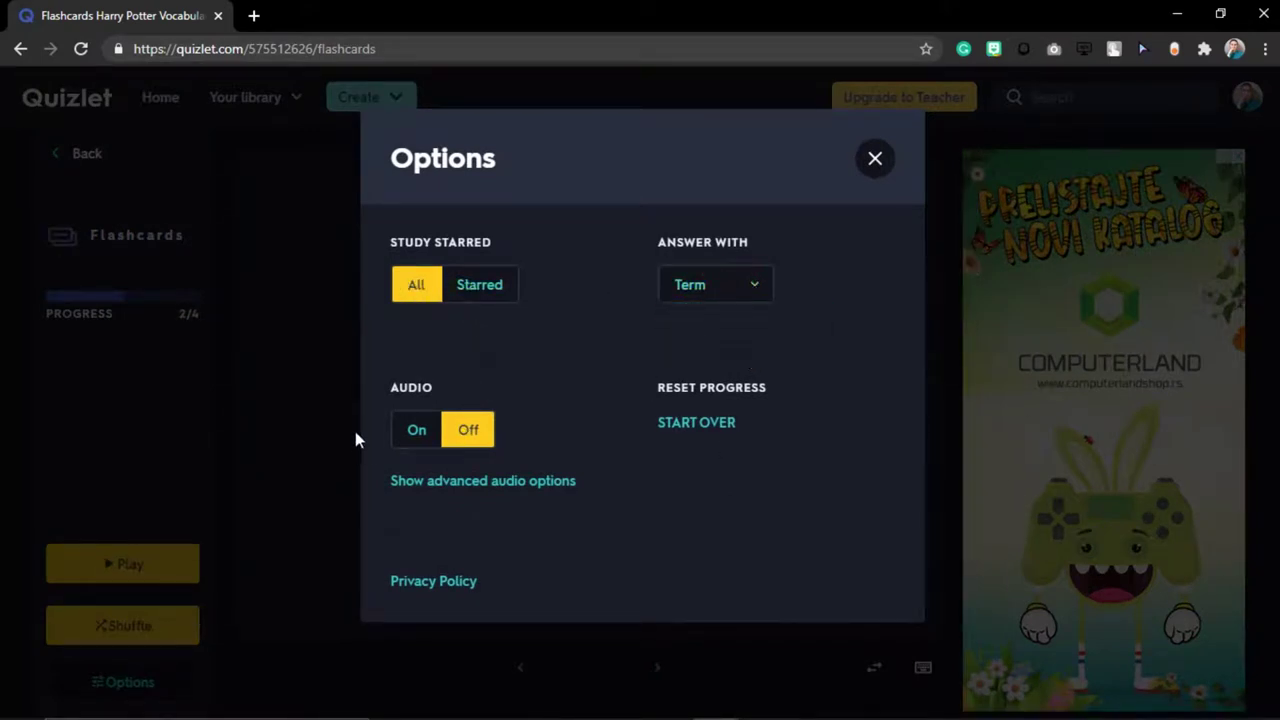
click(417, 429)
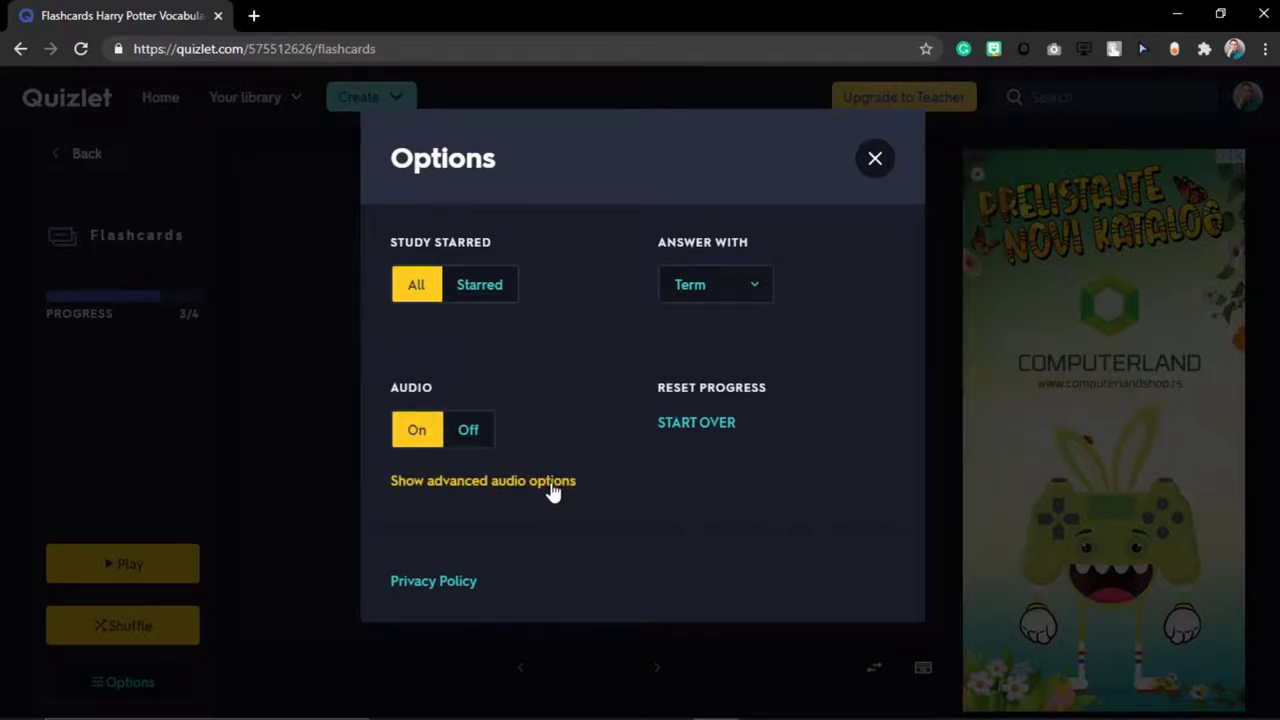
click(553, 487)
scroll(546, 410, down, 1)
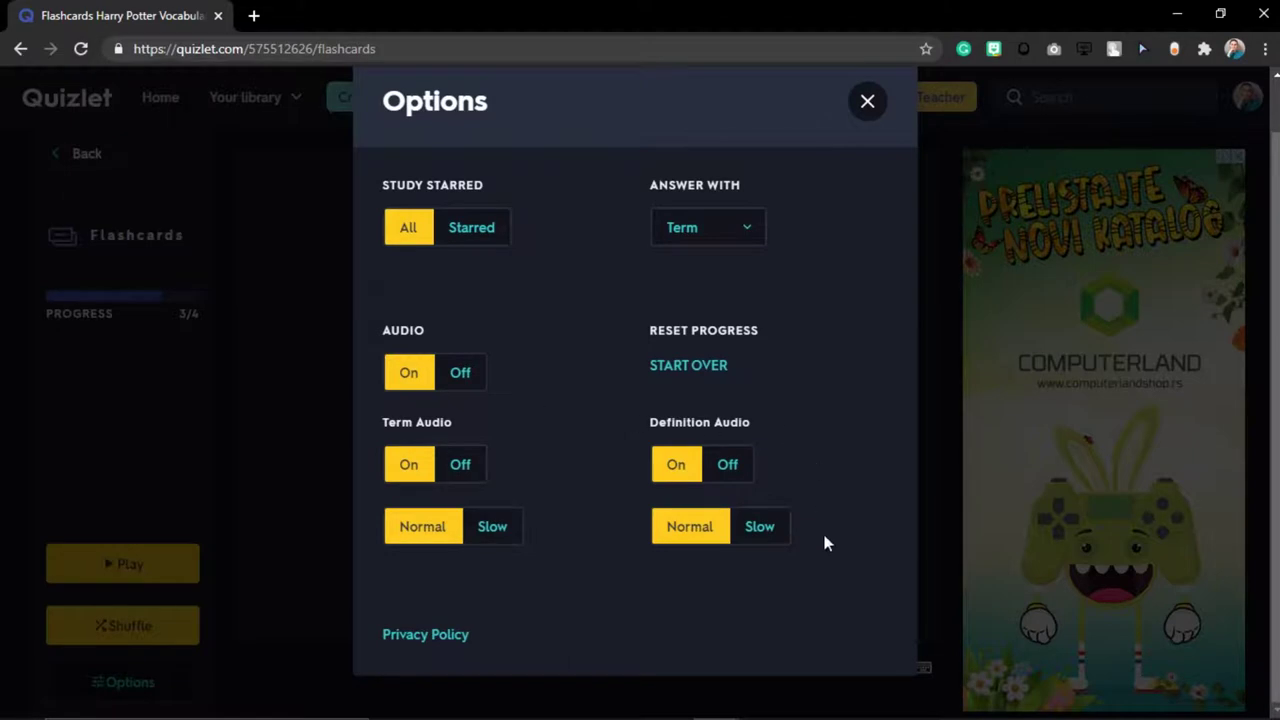
click(966, 244)
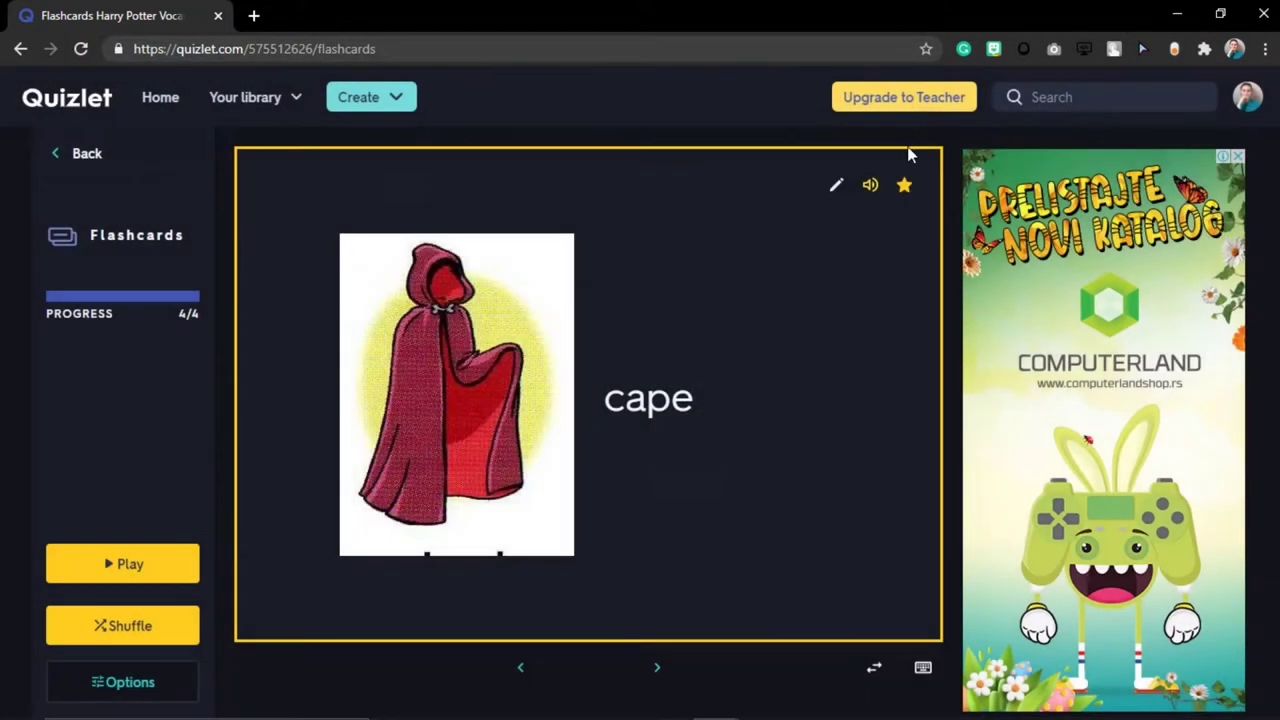
Return to the set page, open the set in Learn mode and get past its welcome screen
click(76, 162)
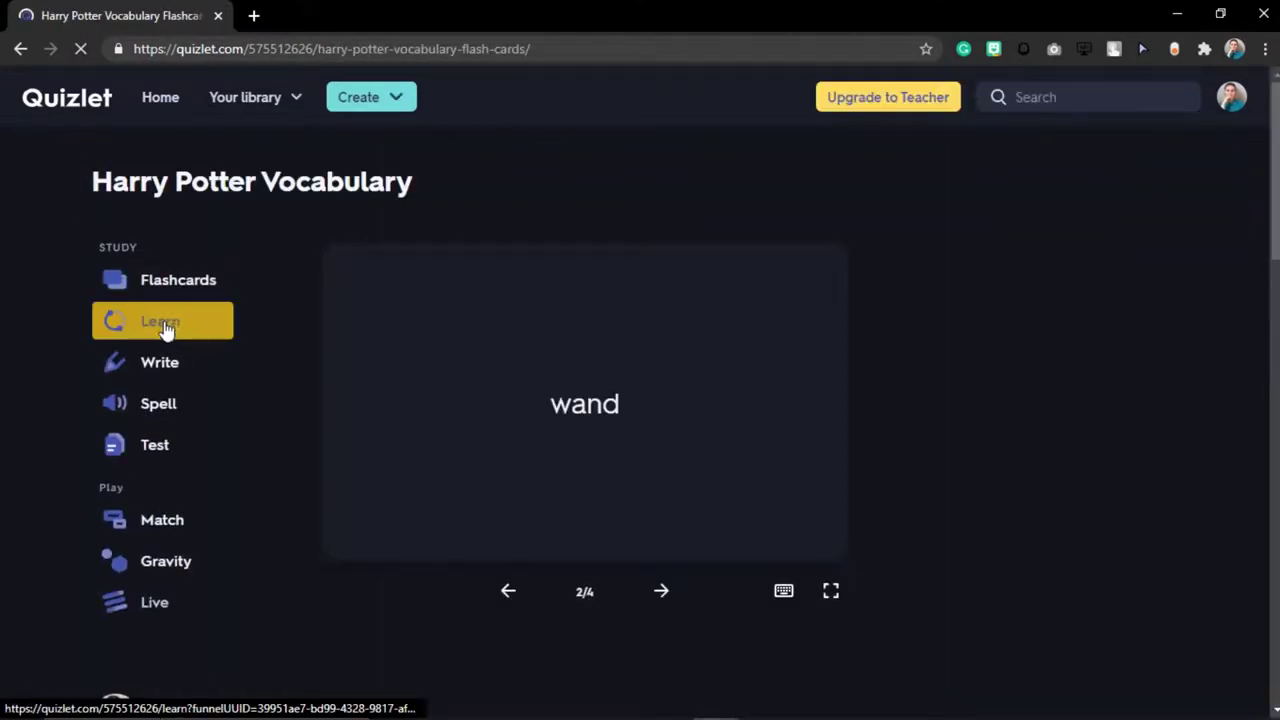
click(165, 328)
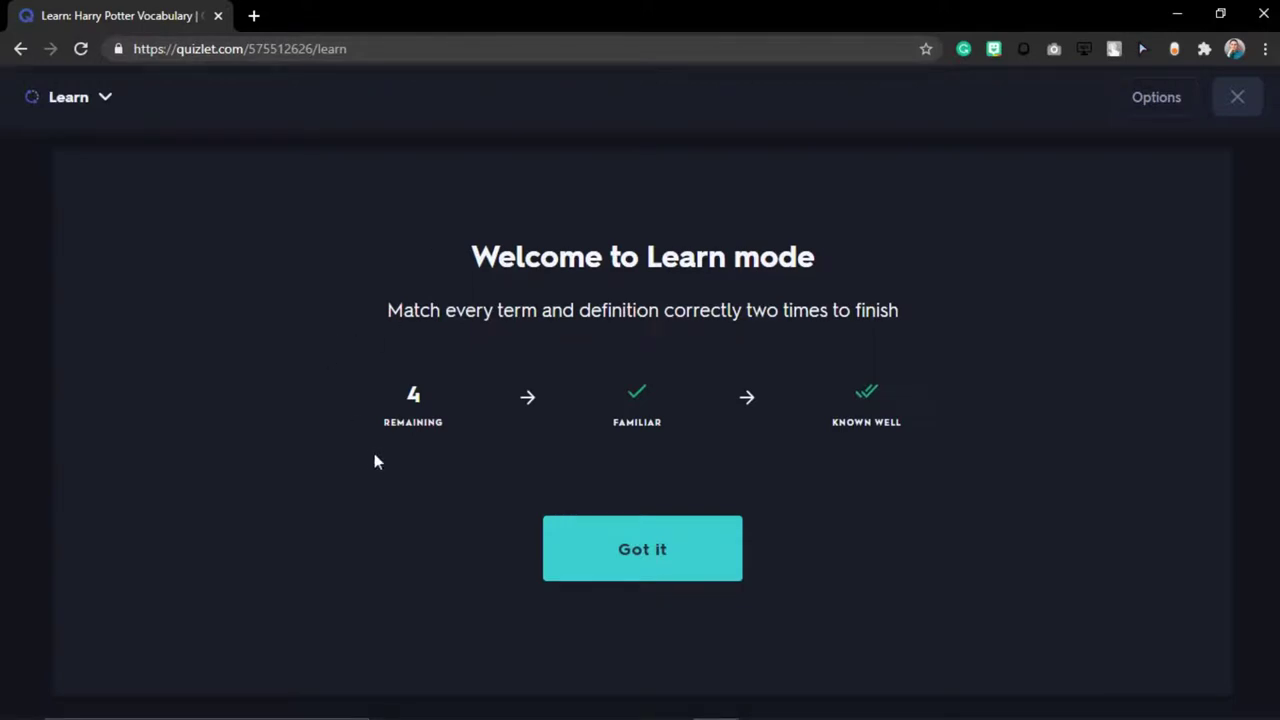
double_click(626, 423)
drag(624, 423, 837, 434)
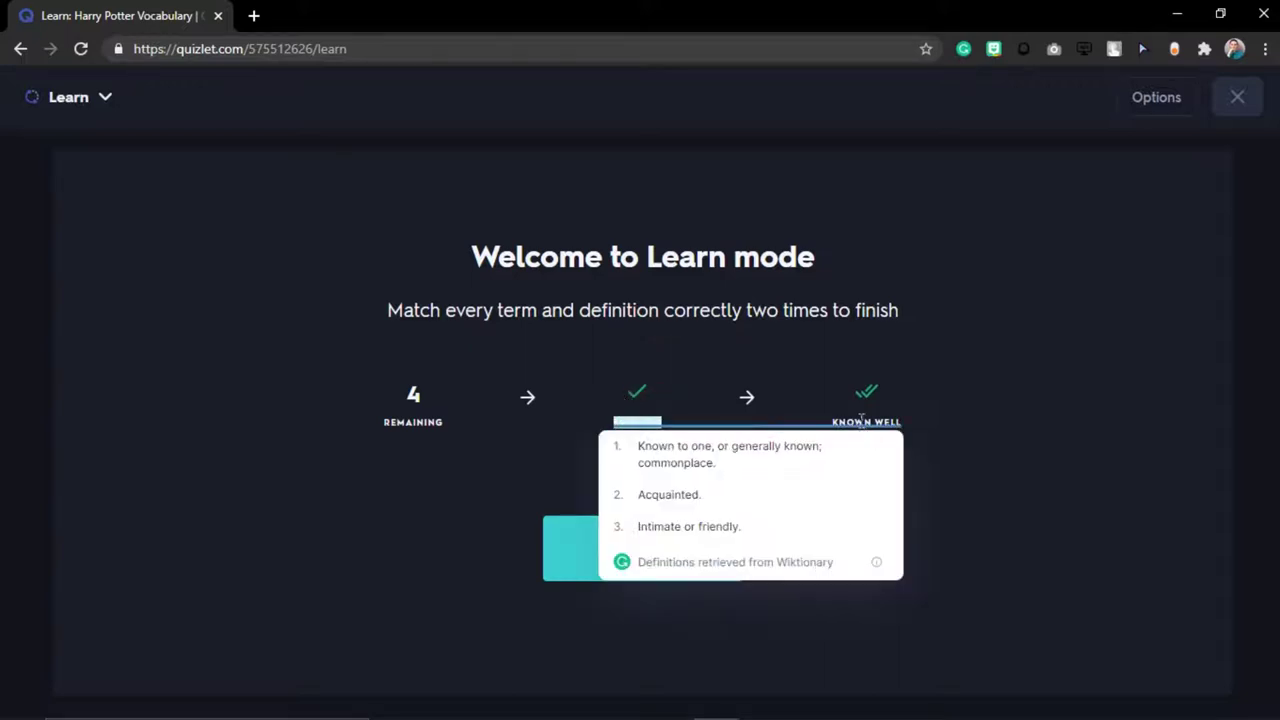
click(863, 398)
click(666, 556)
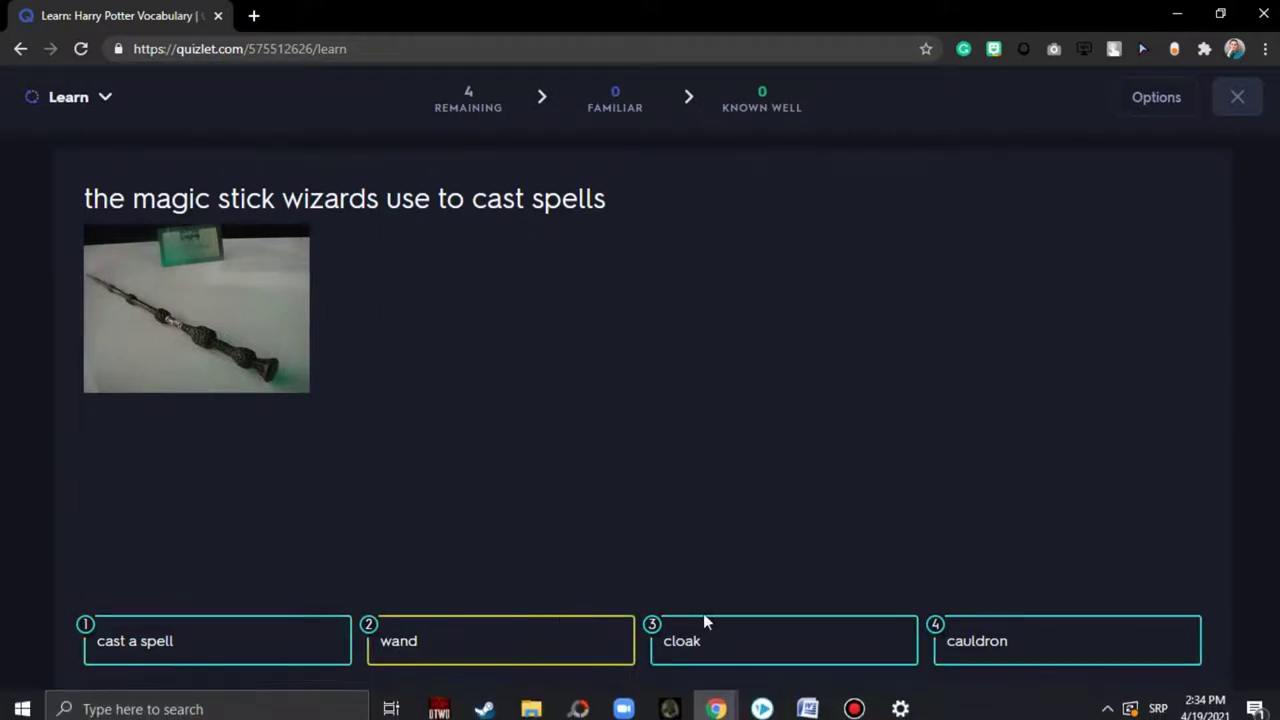
Answer the multiple-choice questions with wand, cauldron, cloak and cast a spell, and continue to the following round
click(511, 649)
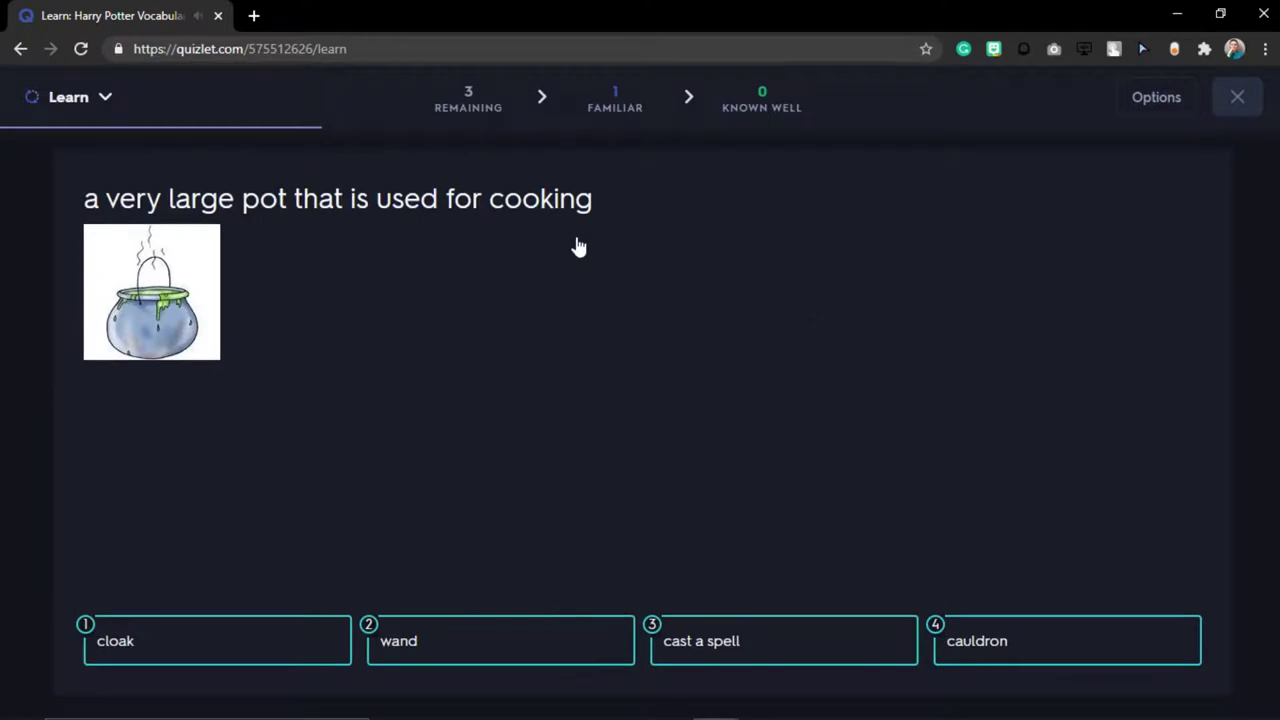
click(1037, 651)
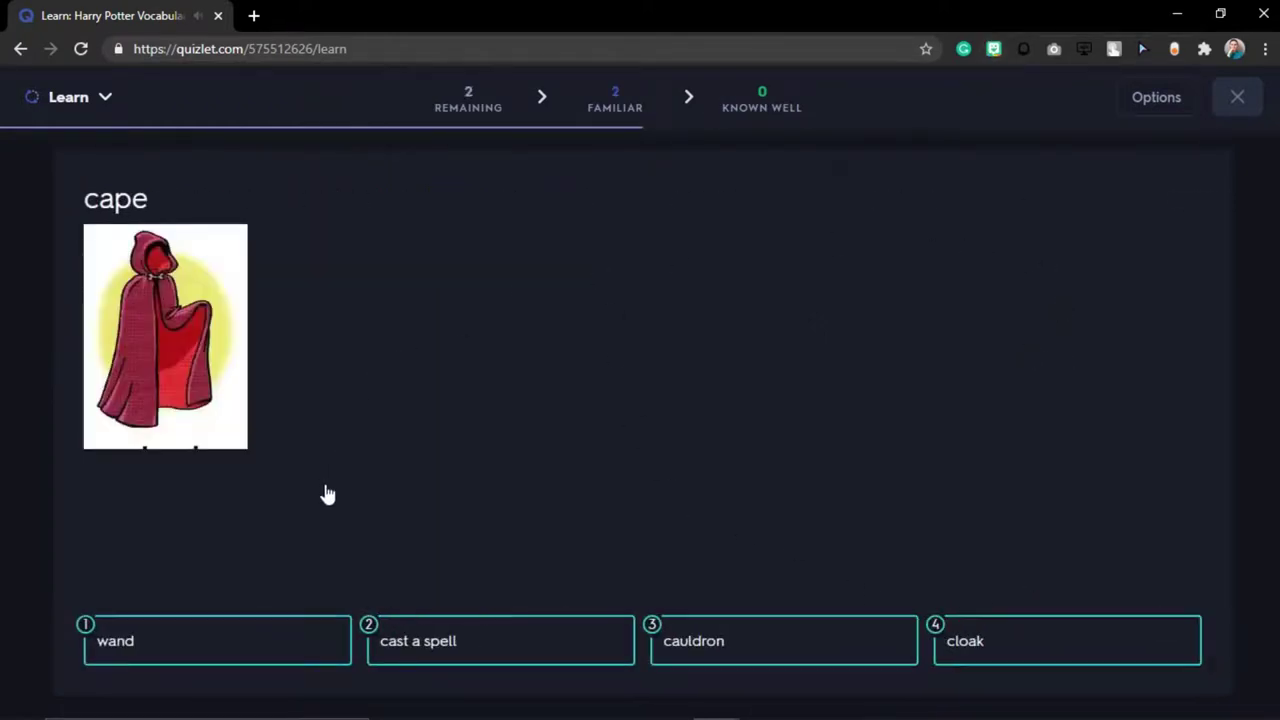
click(1068, 640)
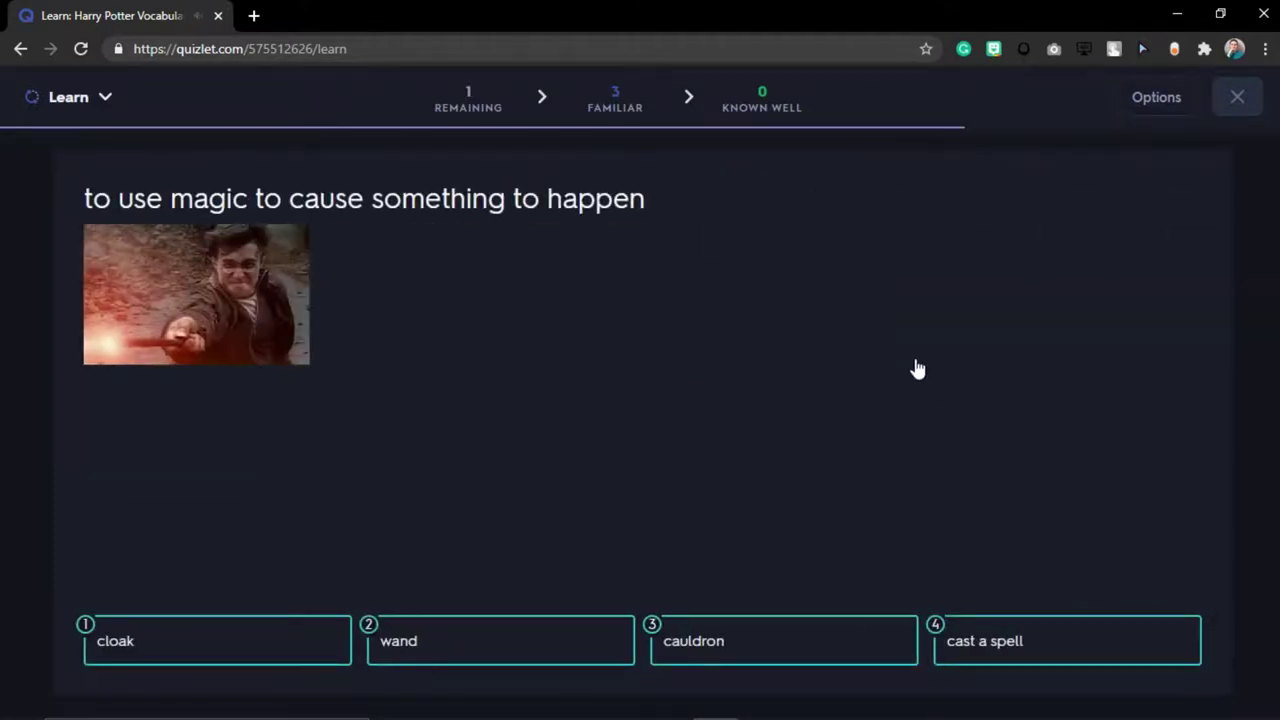
click(1040, 656)
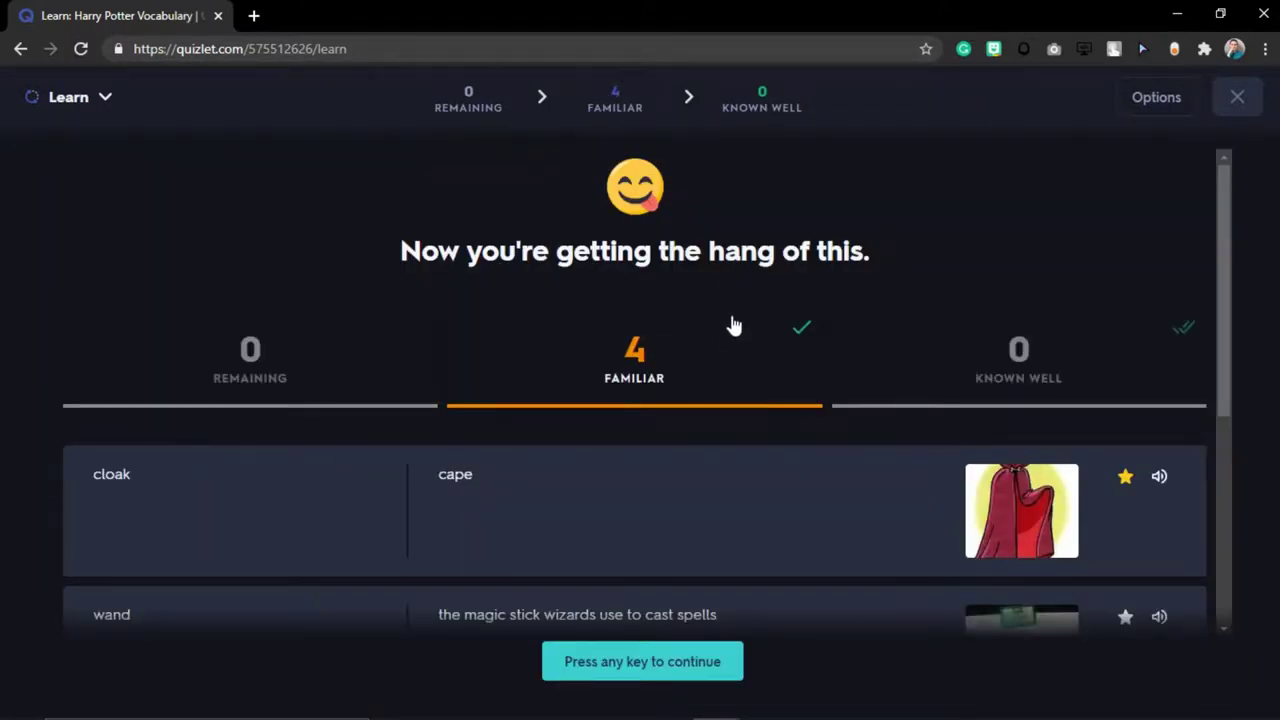
scroll(734, 323, down, 5)
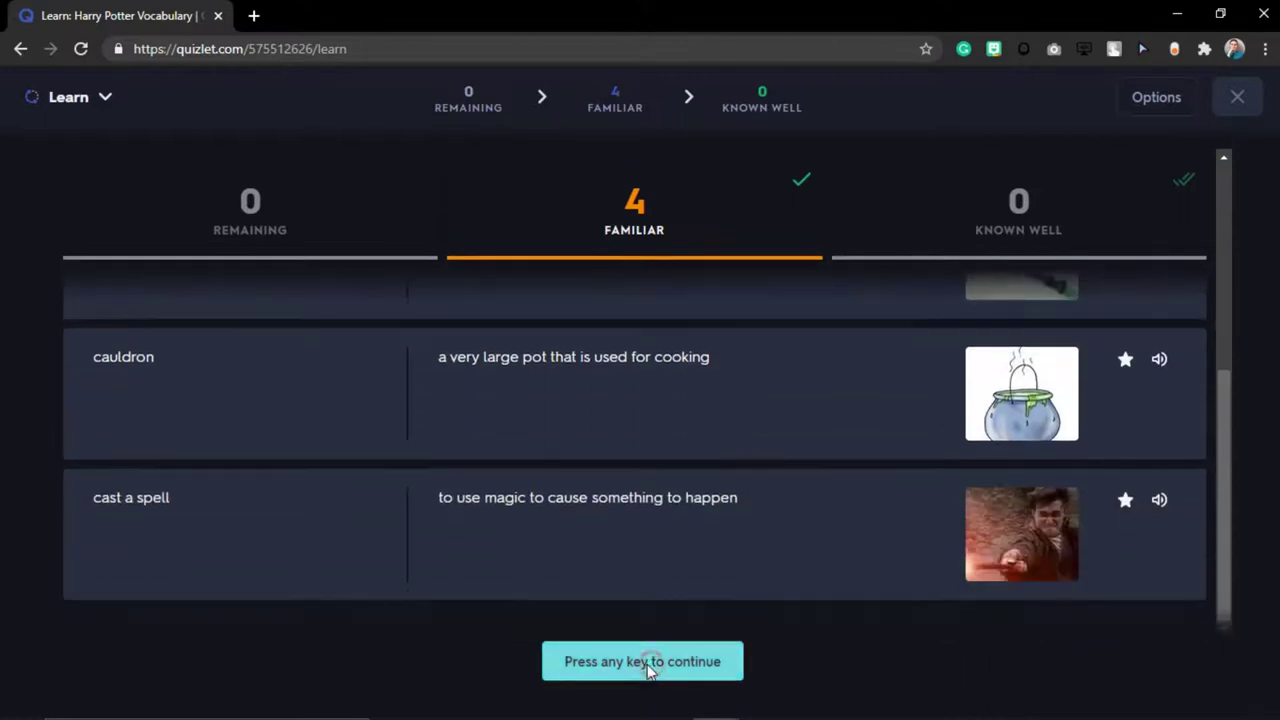
click(650, 672)
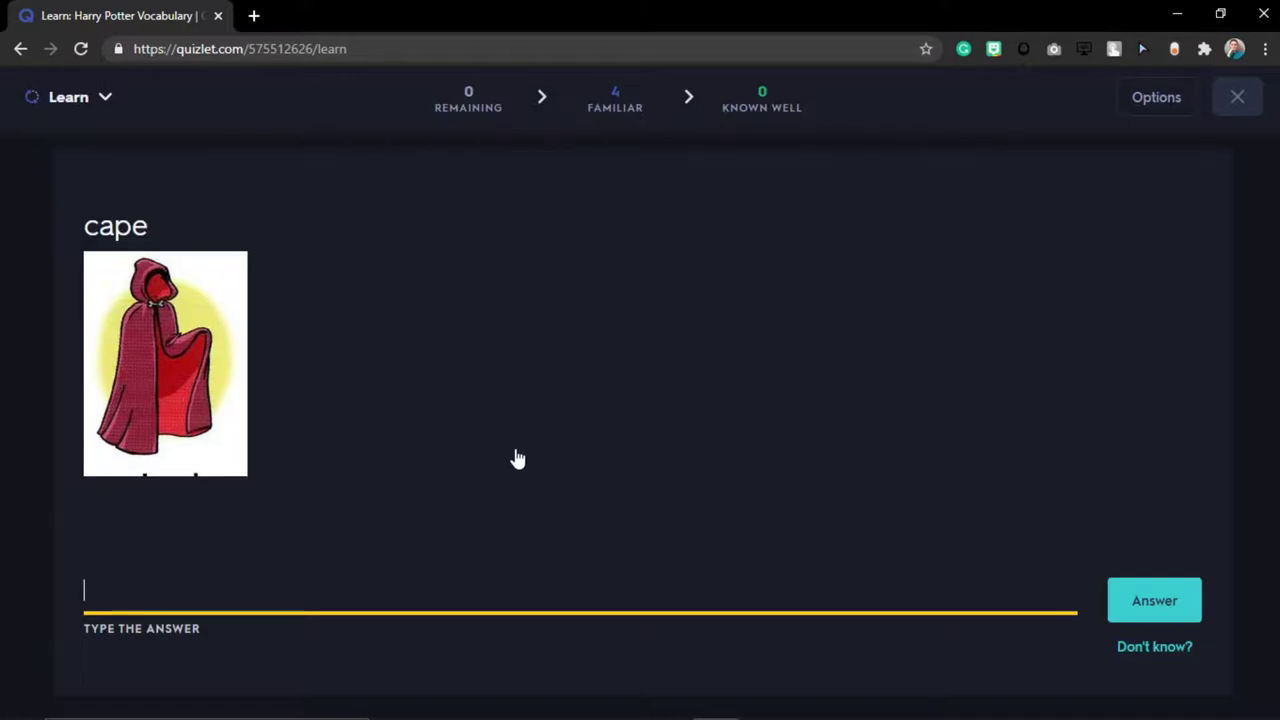
Enlarge the cape question's picture, mark the question as not known and continue
click(180, 410)
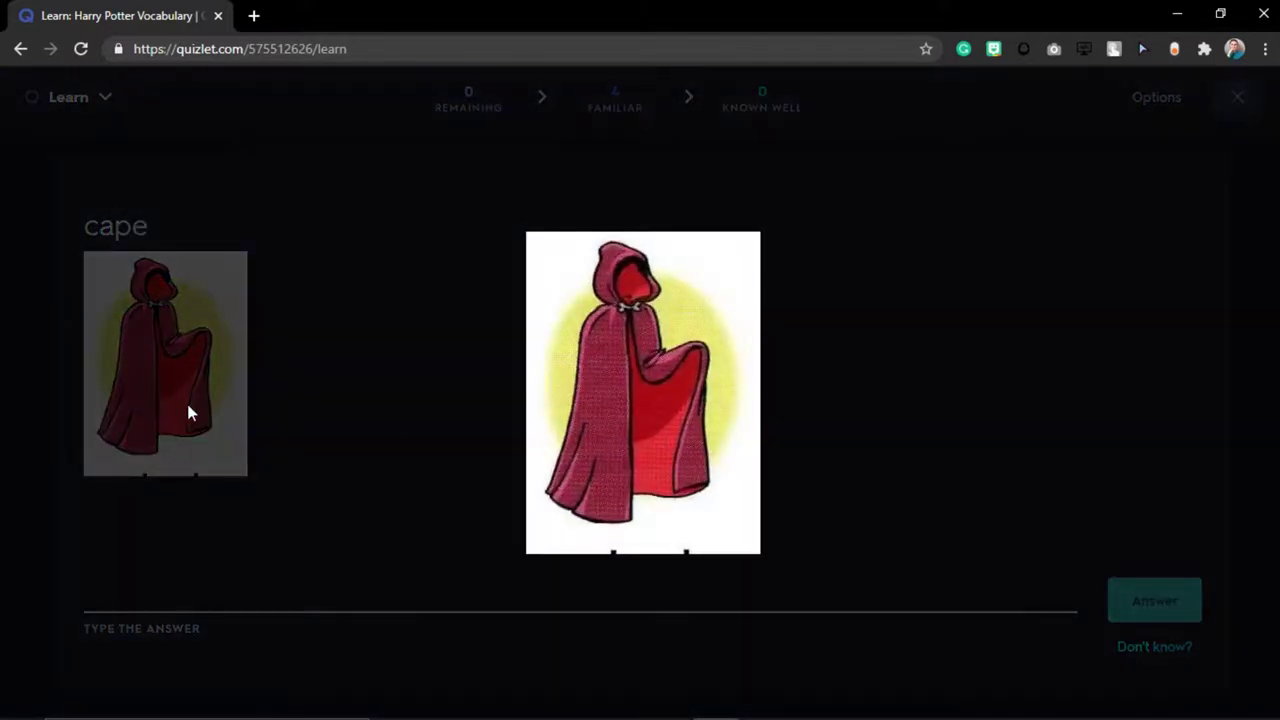
click(443, 586)
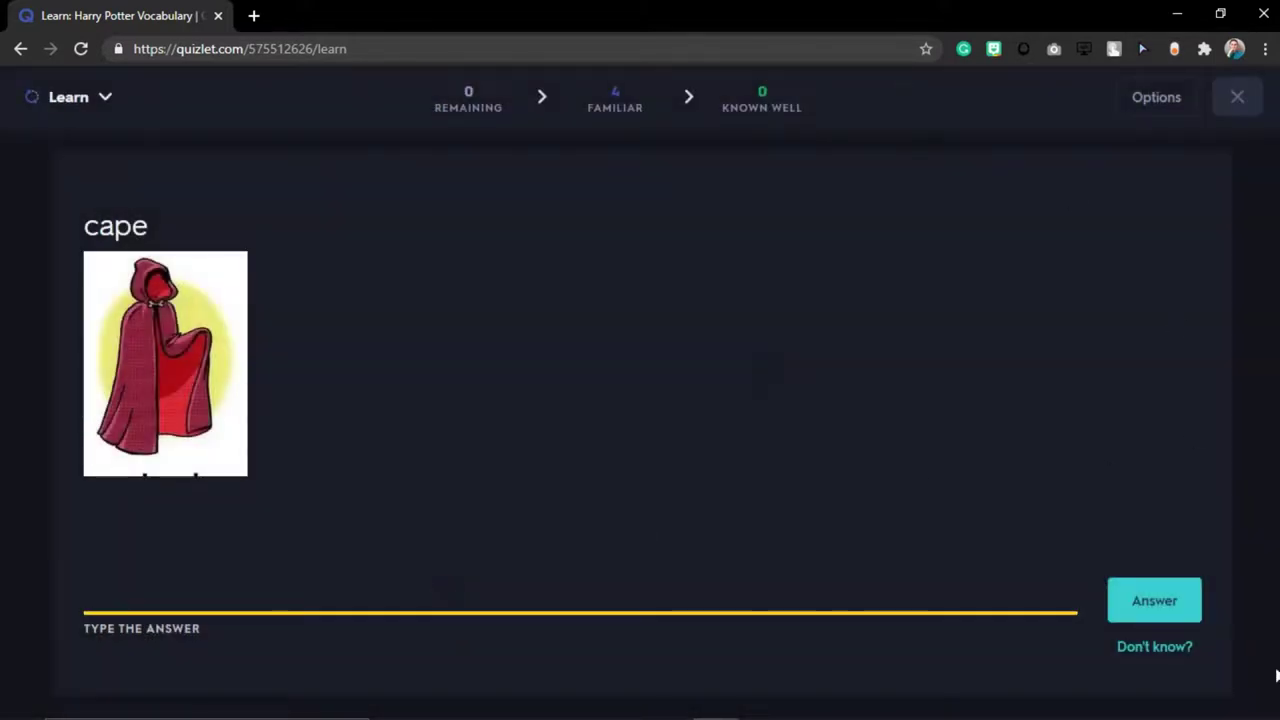
click(1155, 648)
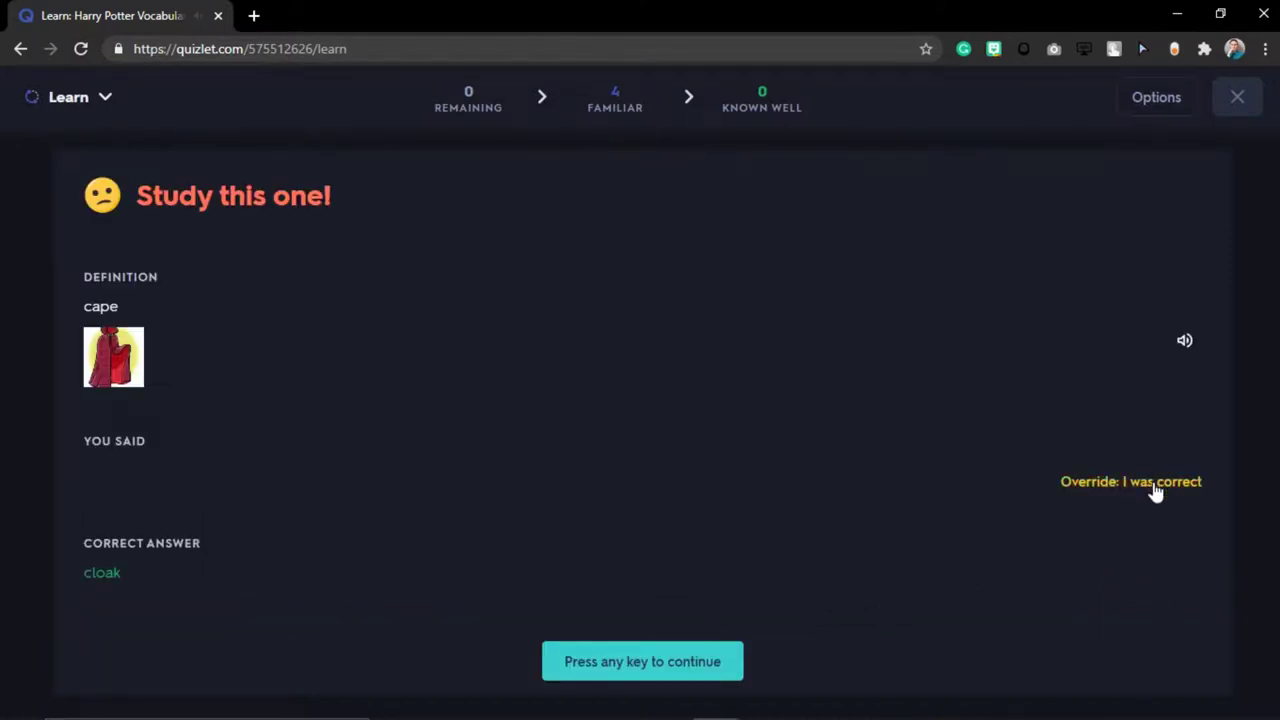
click(629, 664)
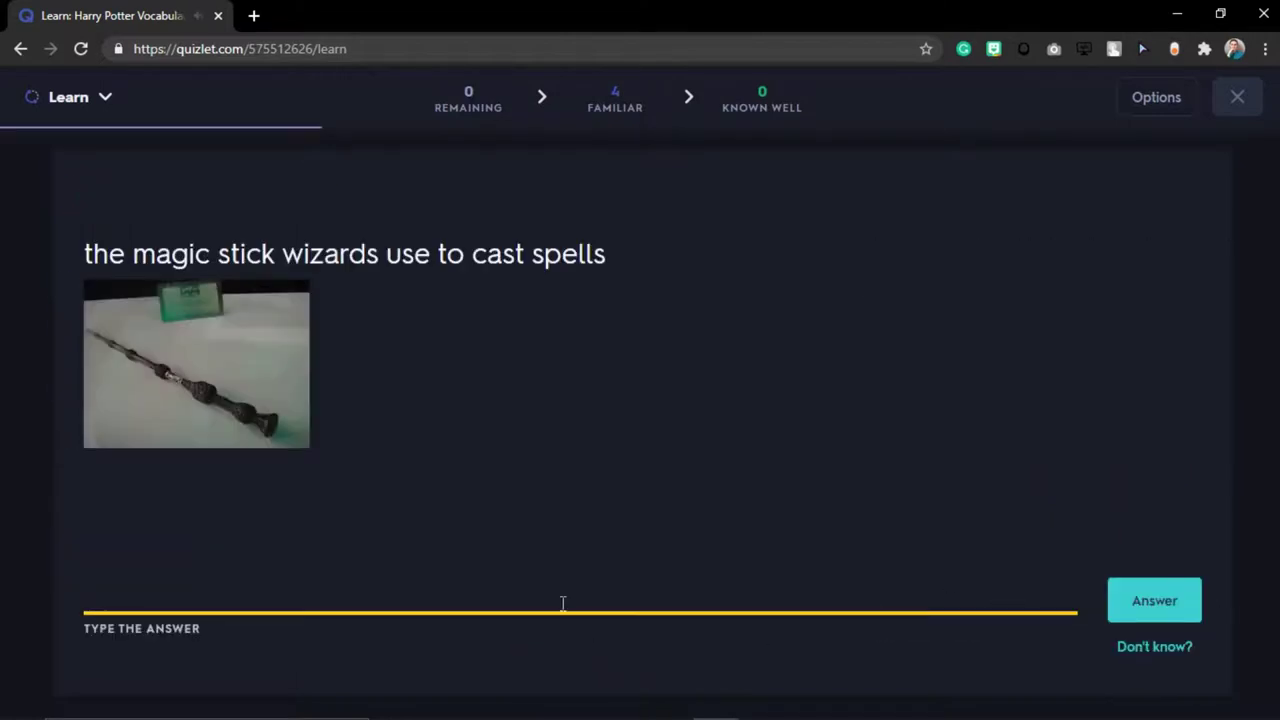
Answer the written Learn questions with "wand", "cauldron" and "cast a spell"
text(wand)
right_click(555, 603)
click(1150, 603)
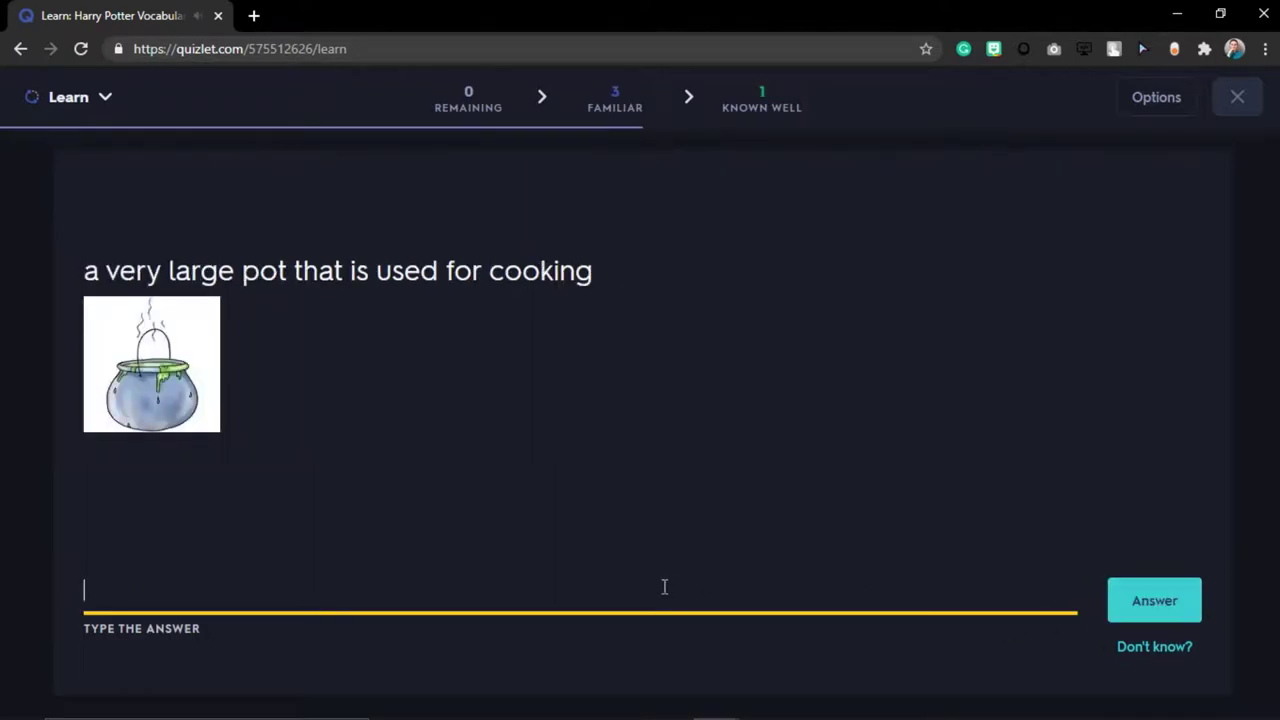
text(cauldron)
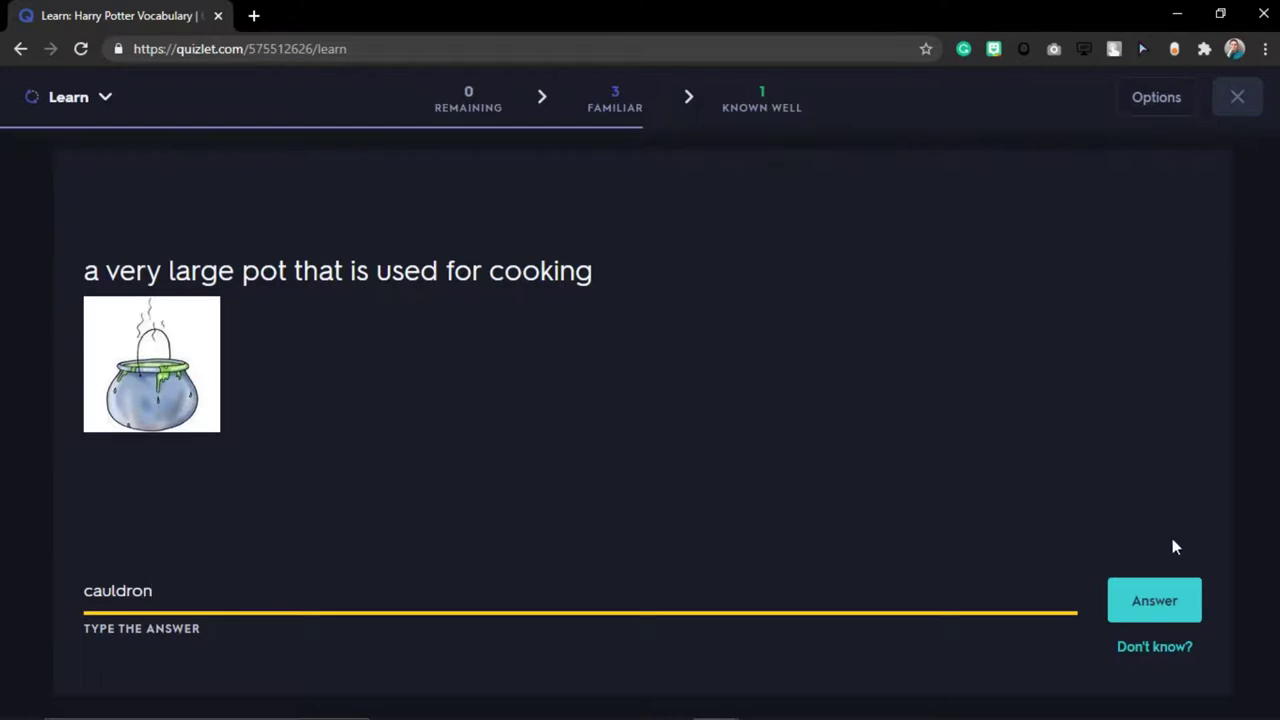
click(1157, 600)
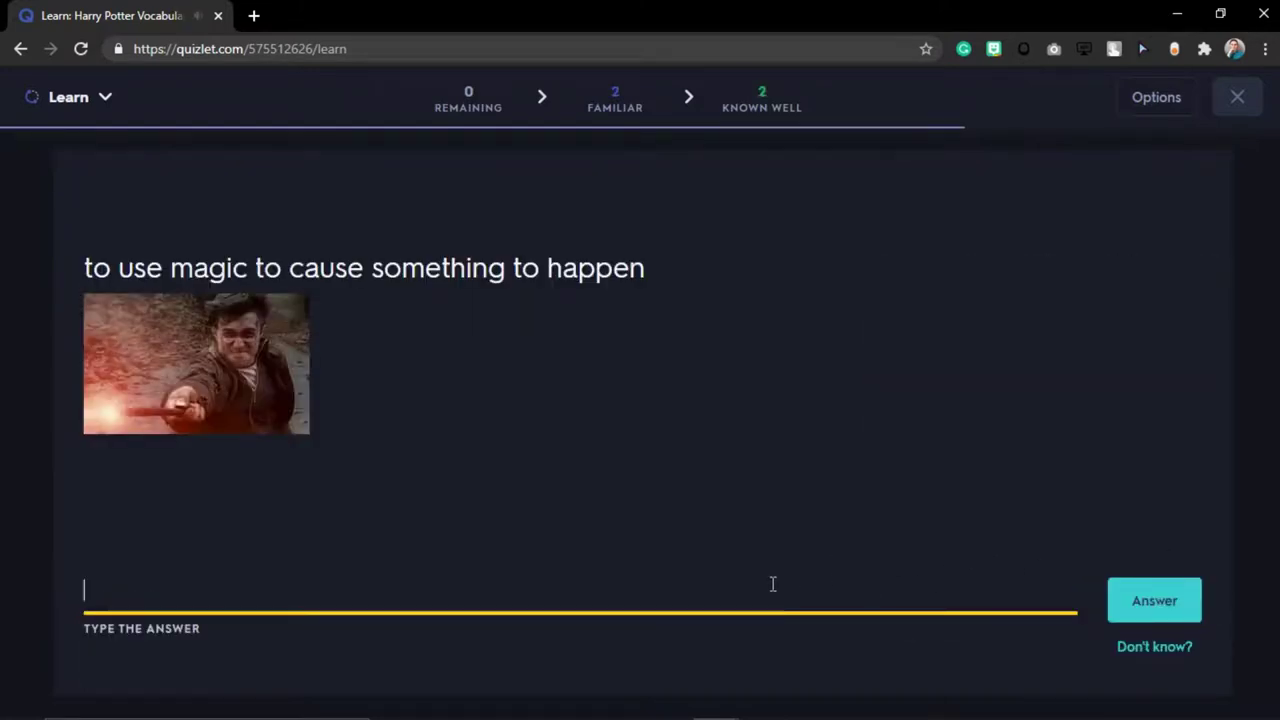
text(cast a spell)
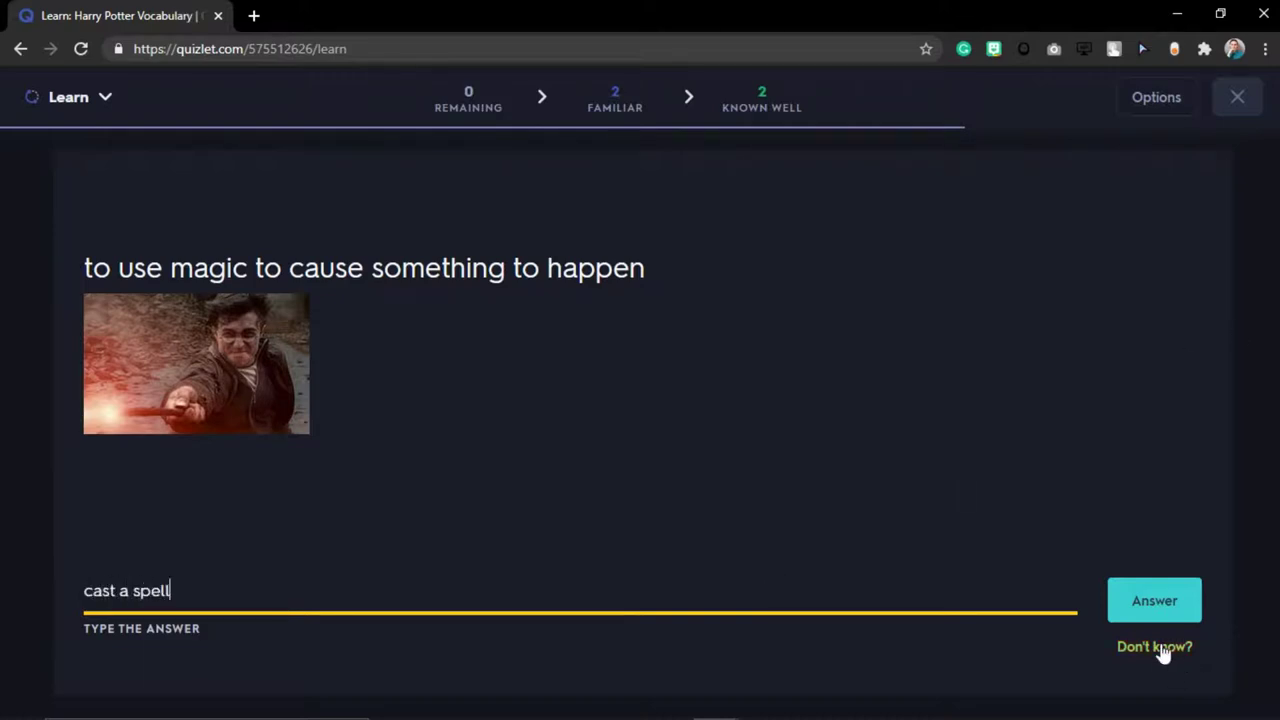
click(1140, 612)
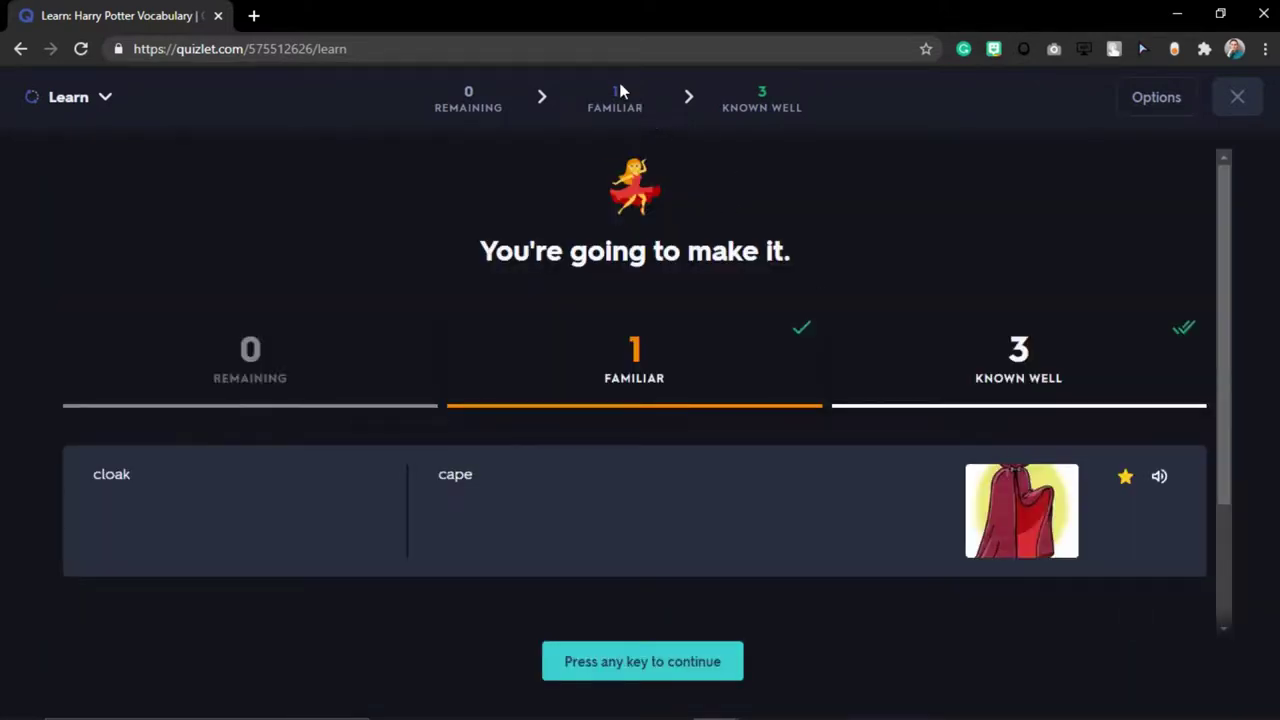
Review the round summary, Learn options and list of other study modes, and return to the set page
scroll(845, 298, down, 2)
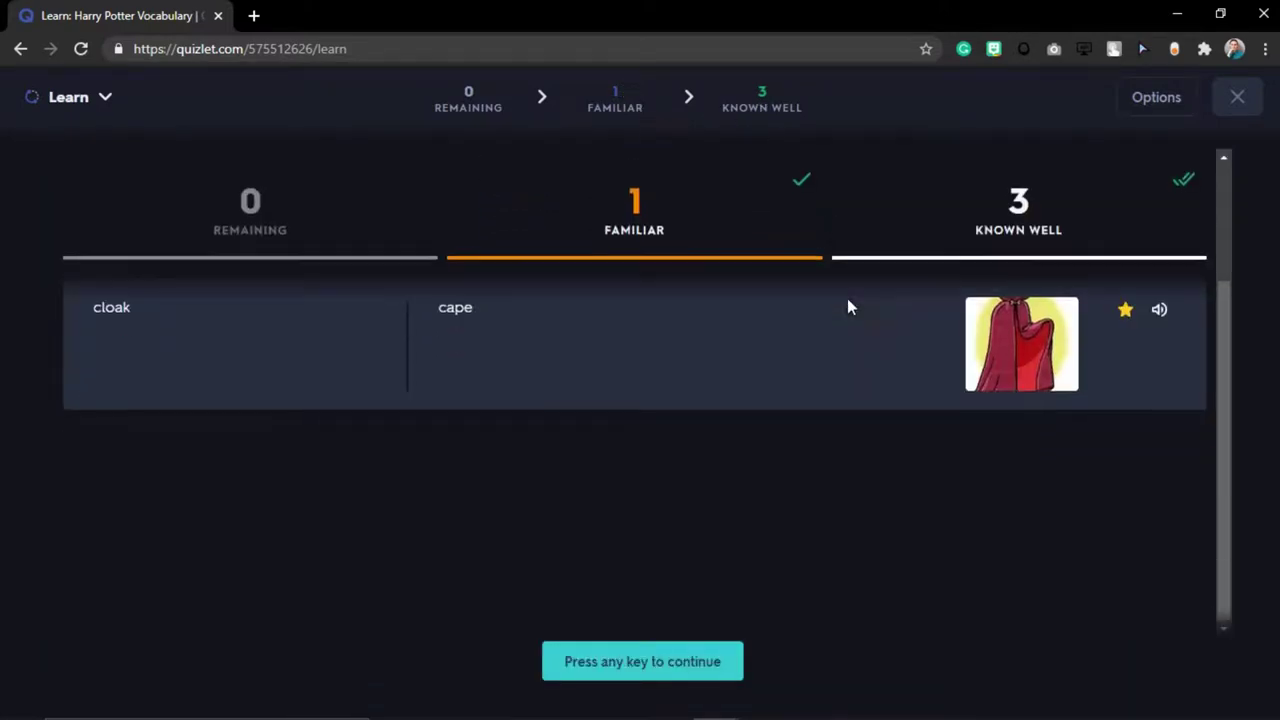
click(1160, 99)
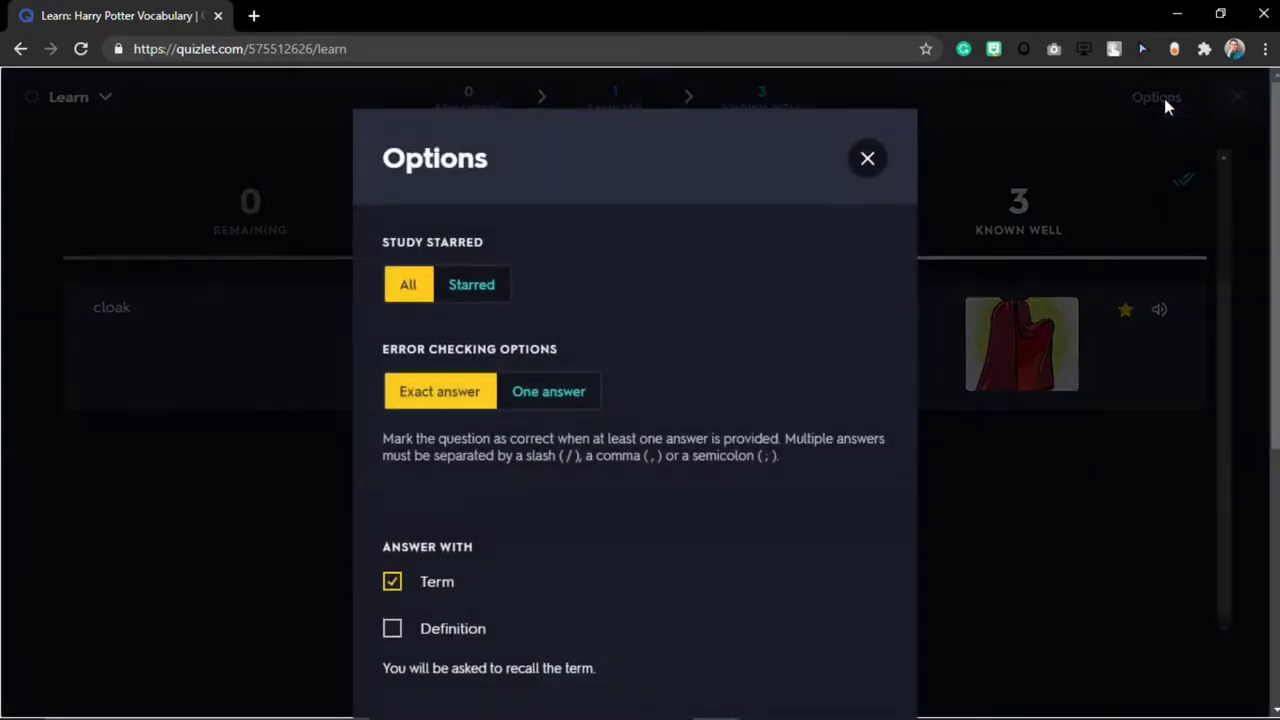
click(1222, 97)
click(56, 100)
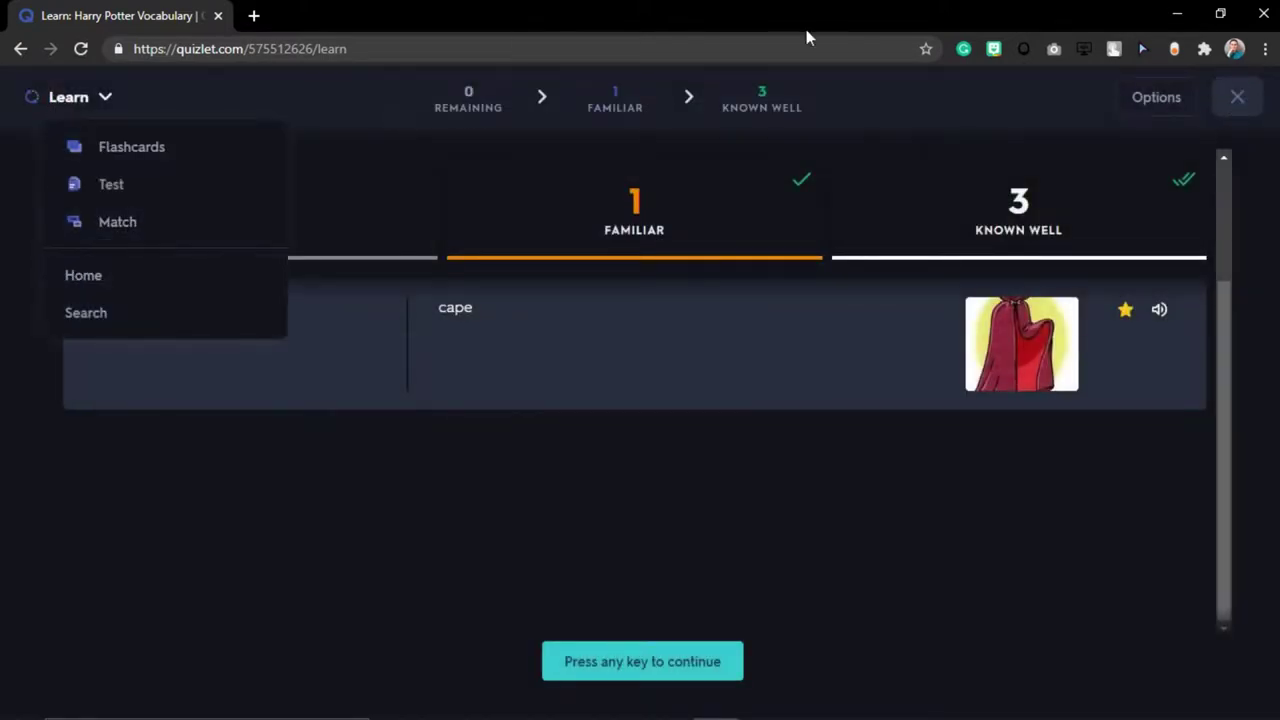
click(18, 47)
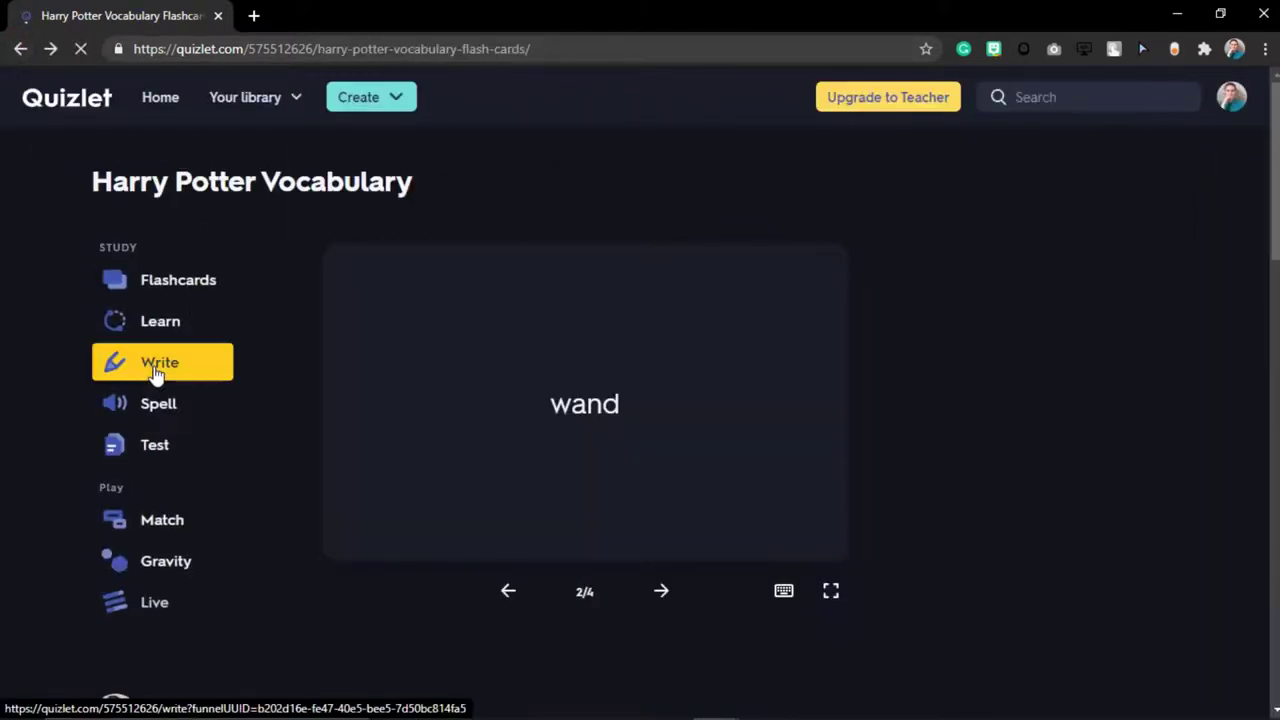
Open the set in Write mode and answer the cooking pot question with "cauldron"
click(94, 371)
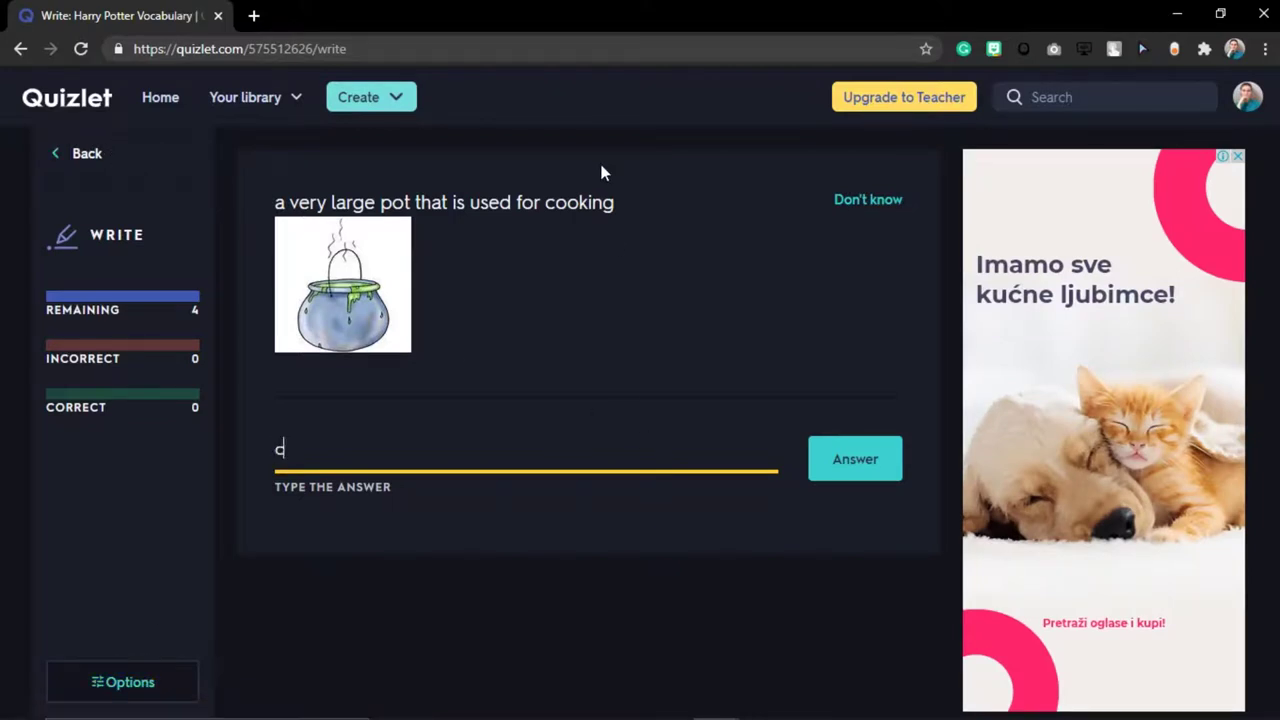
text(uldron)
key(Return)
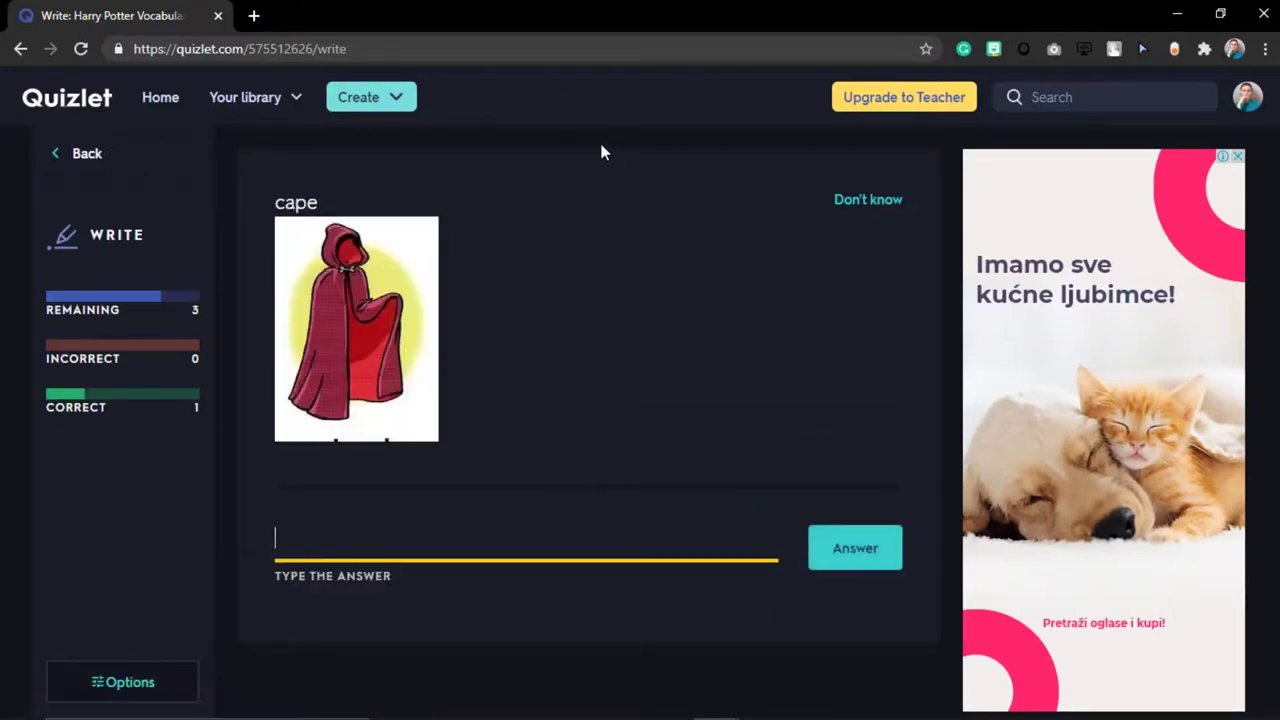
drag(60, 150, 125, 353)
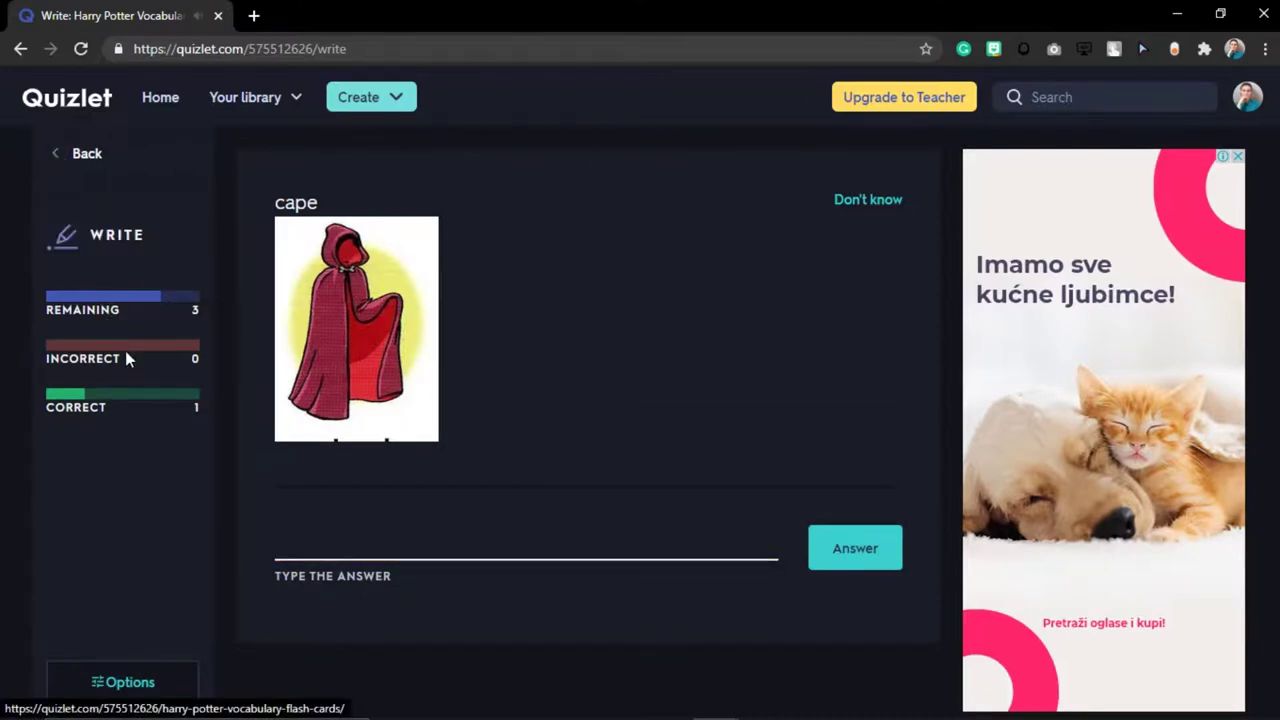
Leave Write mode for the set page and open the set in Spell mode
click(68, 157)
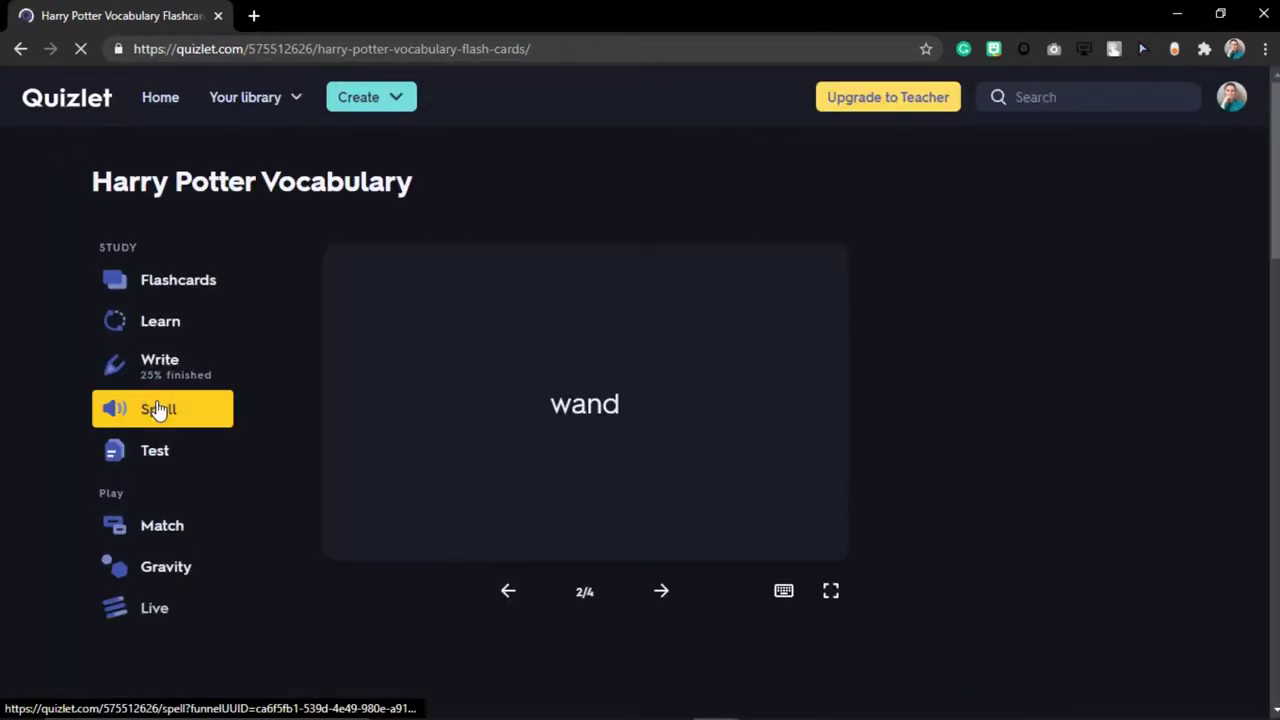
click(157, 409)
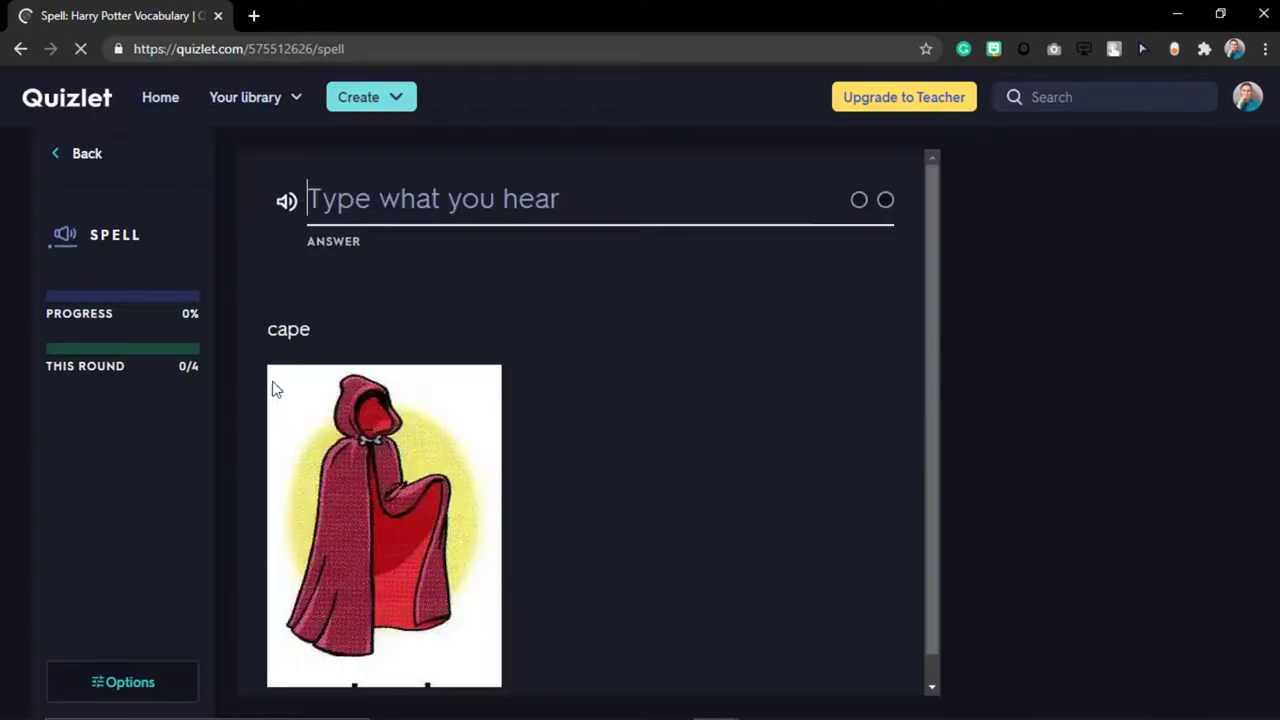
scroll(744, 375, down, 1)
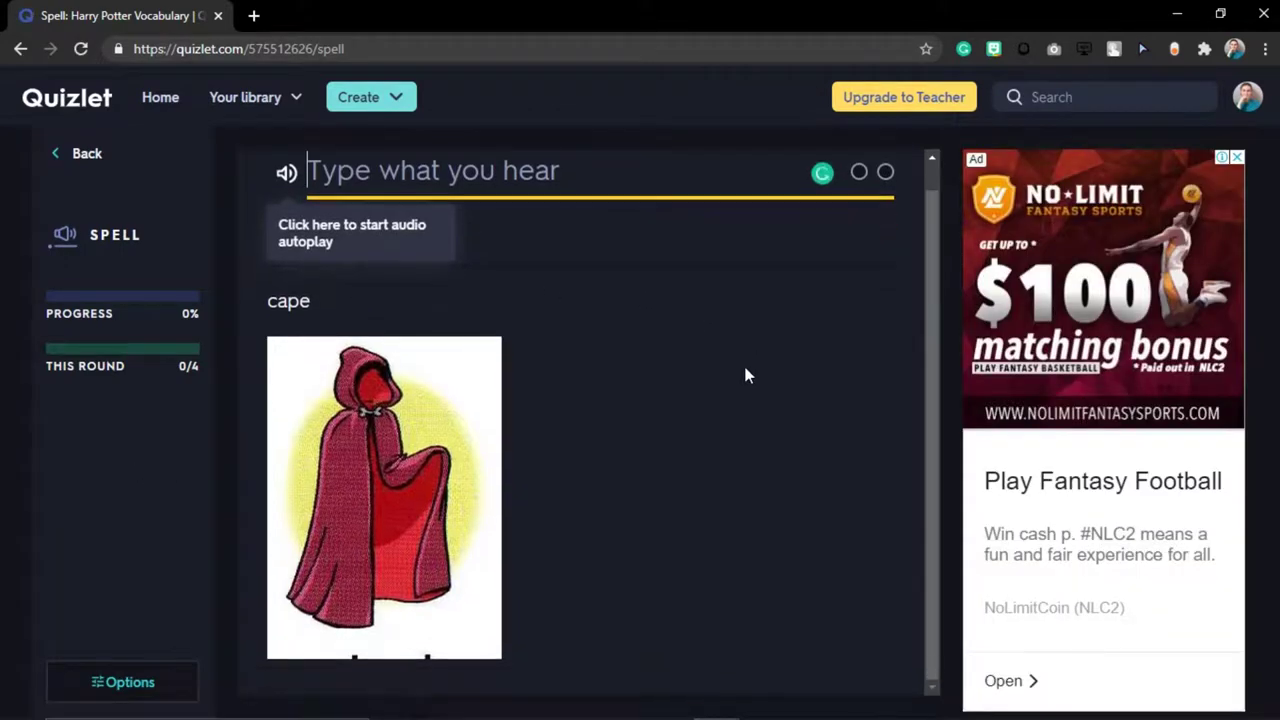
Play the audio for the cape question in Spell mode and answer it with "cloak"
scroll(735, 375, up, 1)
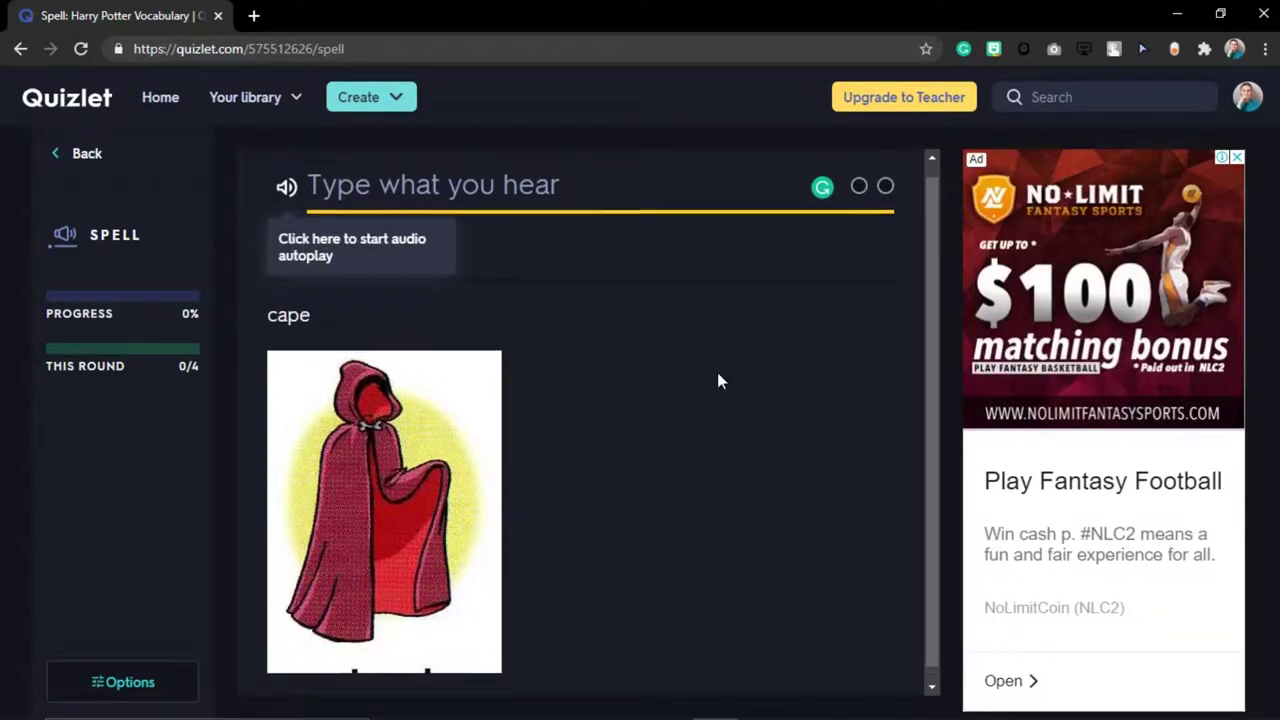
click(295, 201)
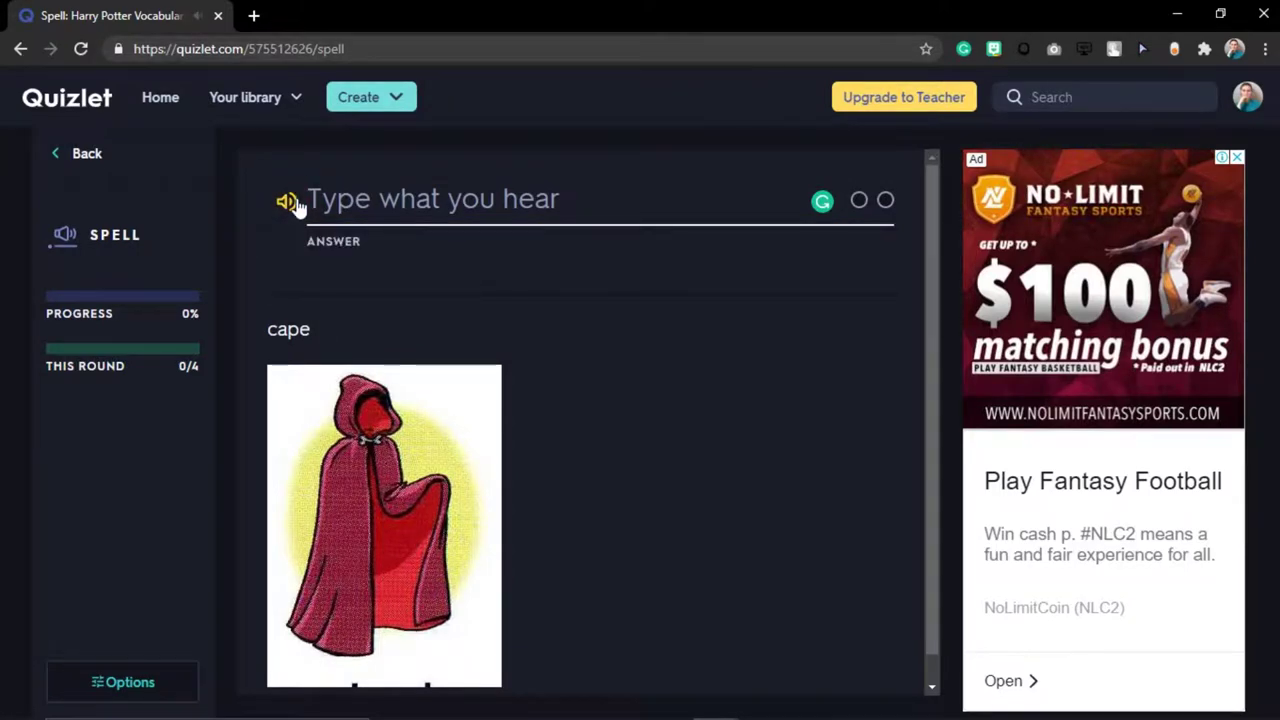
key(XF86AudioRaiseVolume)
click(395, 192)
text(cloak)
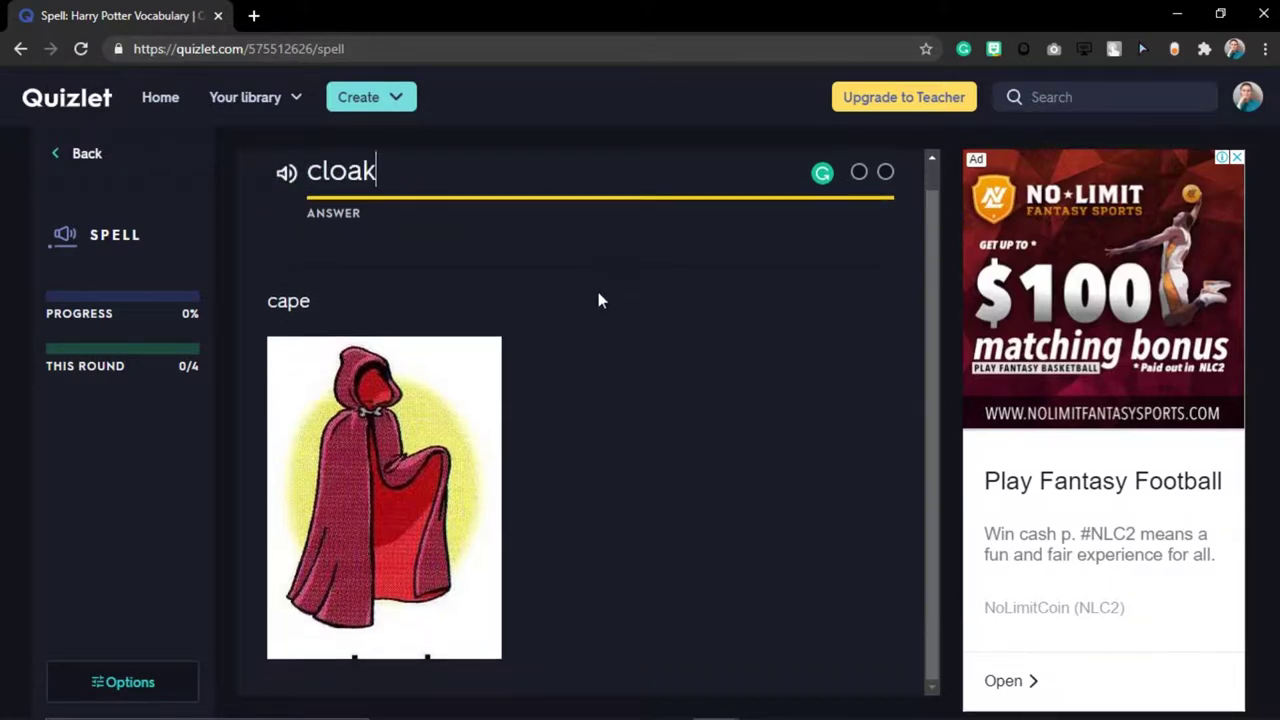
key(Return)
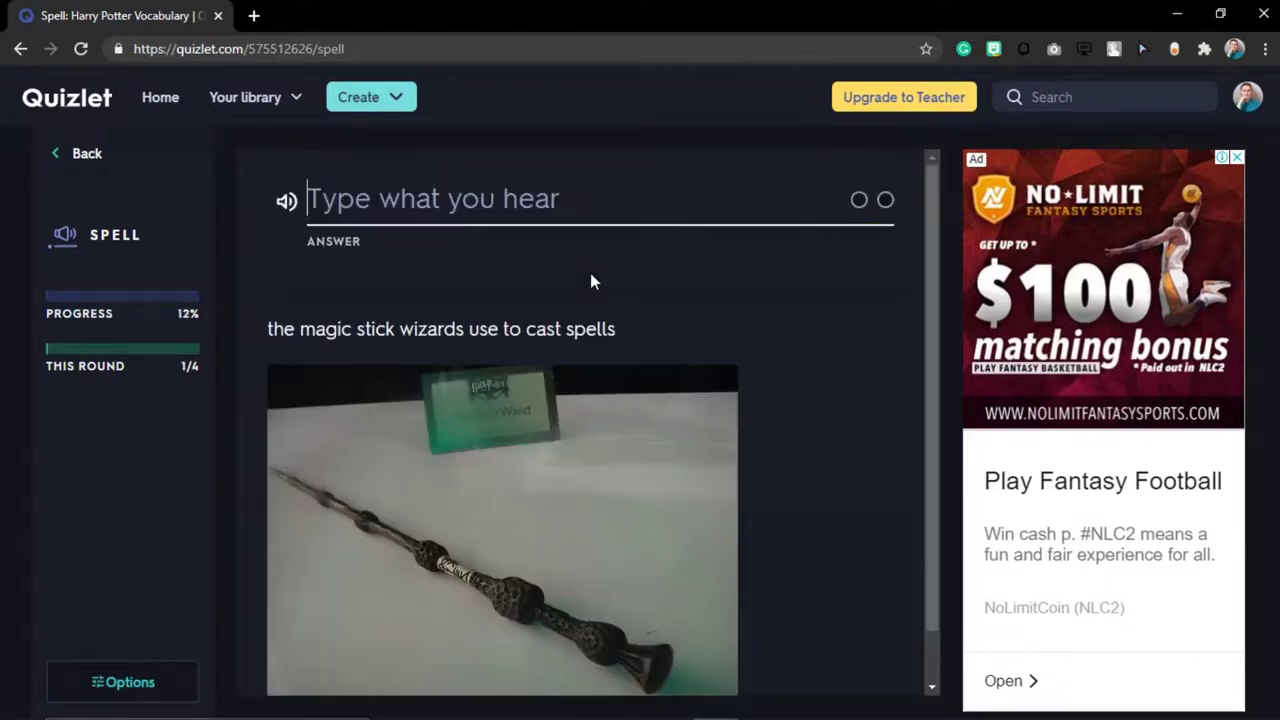
Answer the remaining Spell questions with "wand", "cauldron" and "cast a spell"
text(wand)
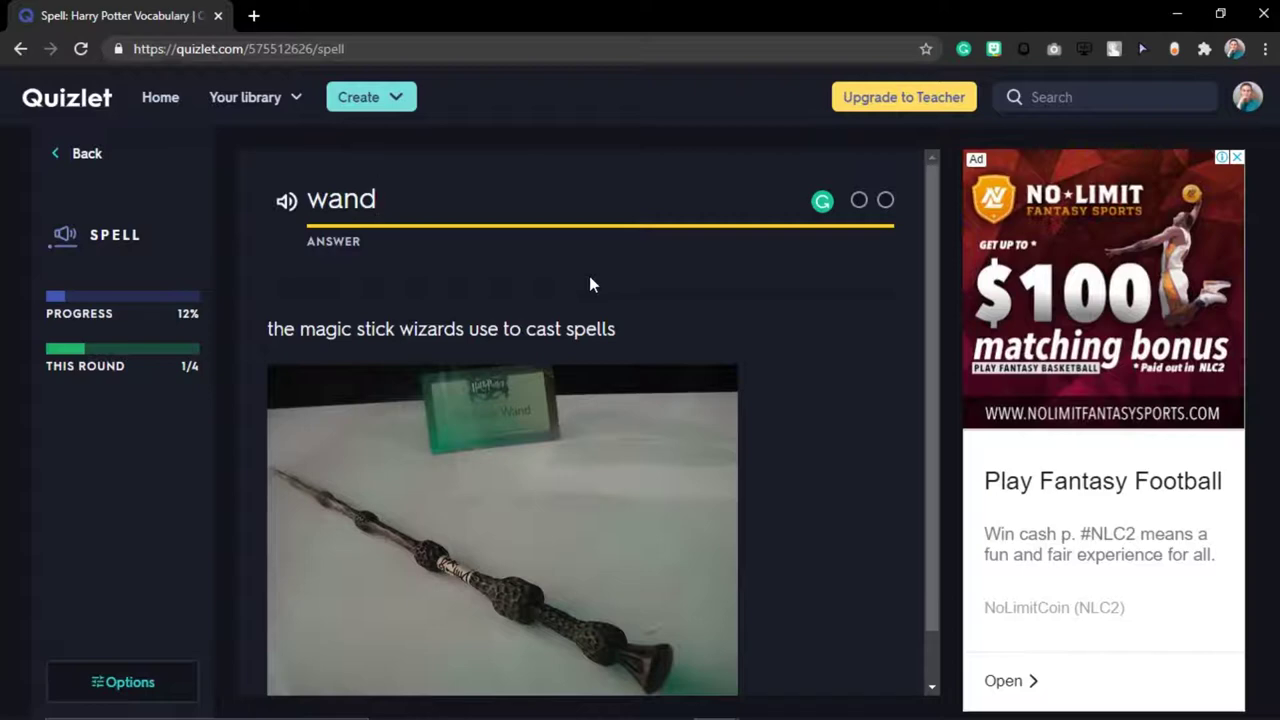
key(Return)
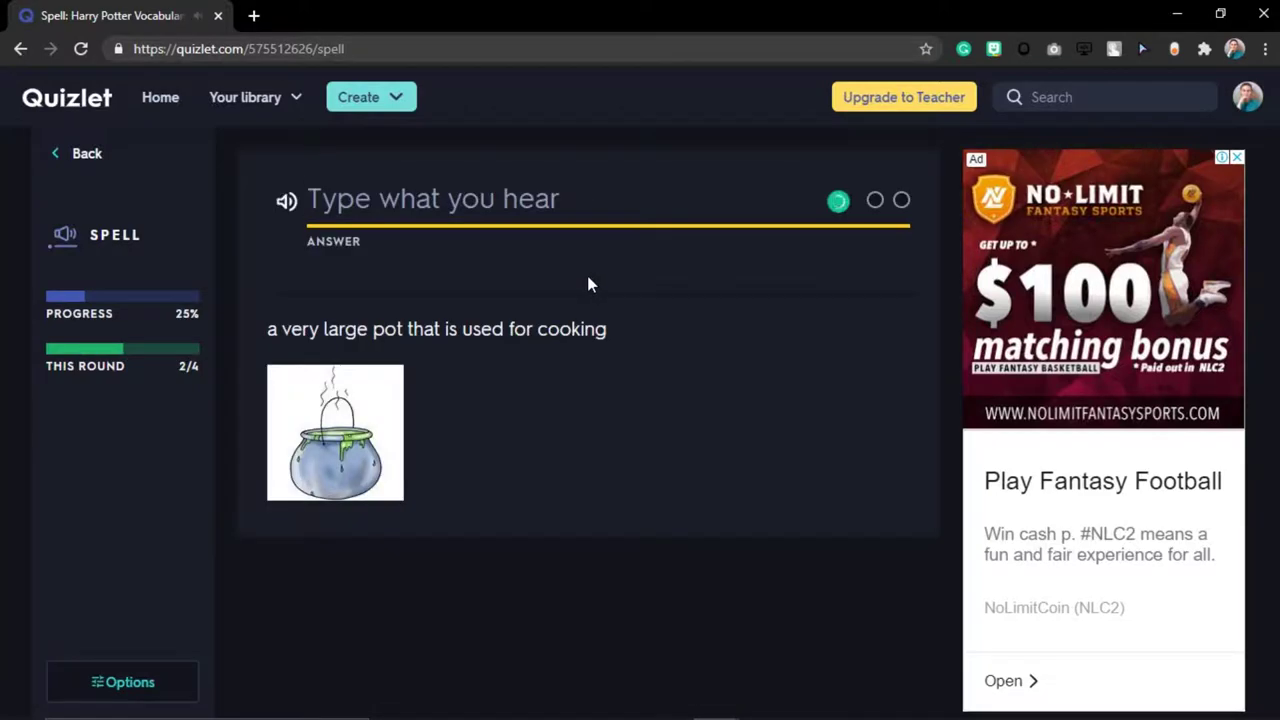
text(cauldro)
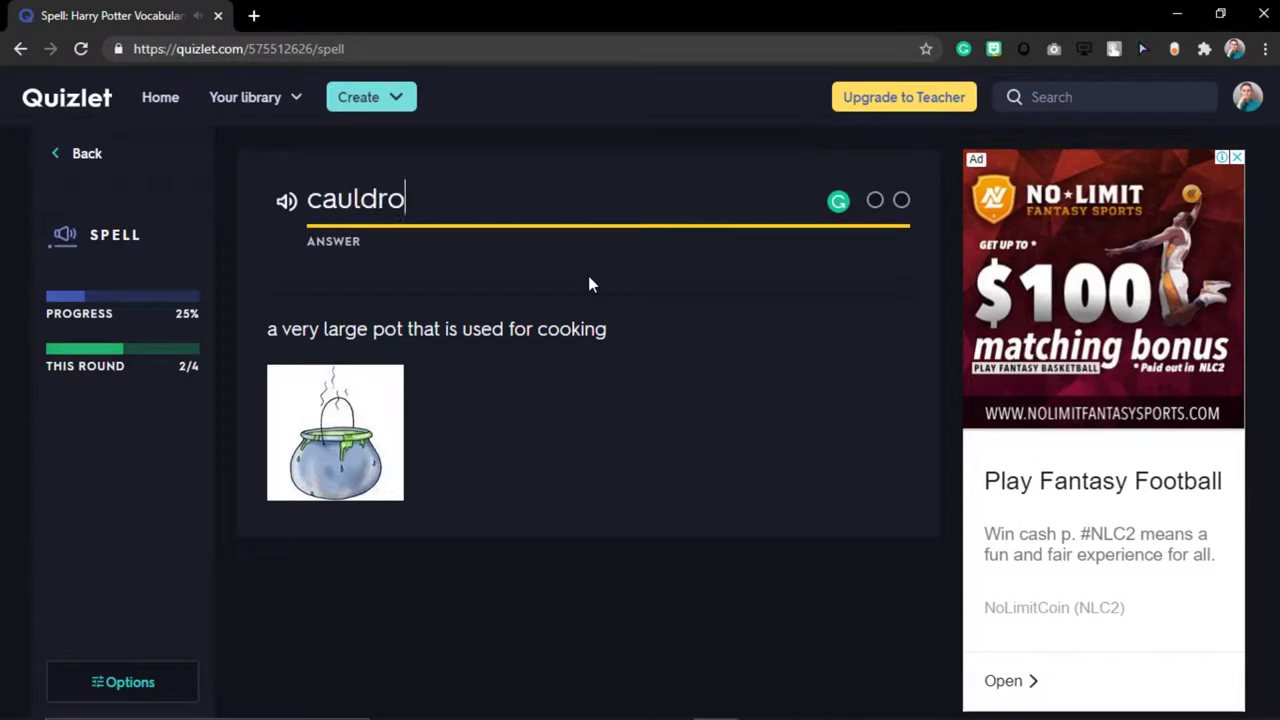
text(n)
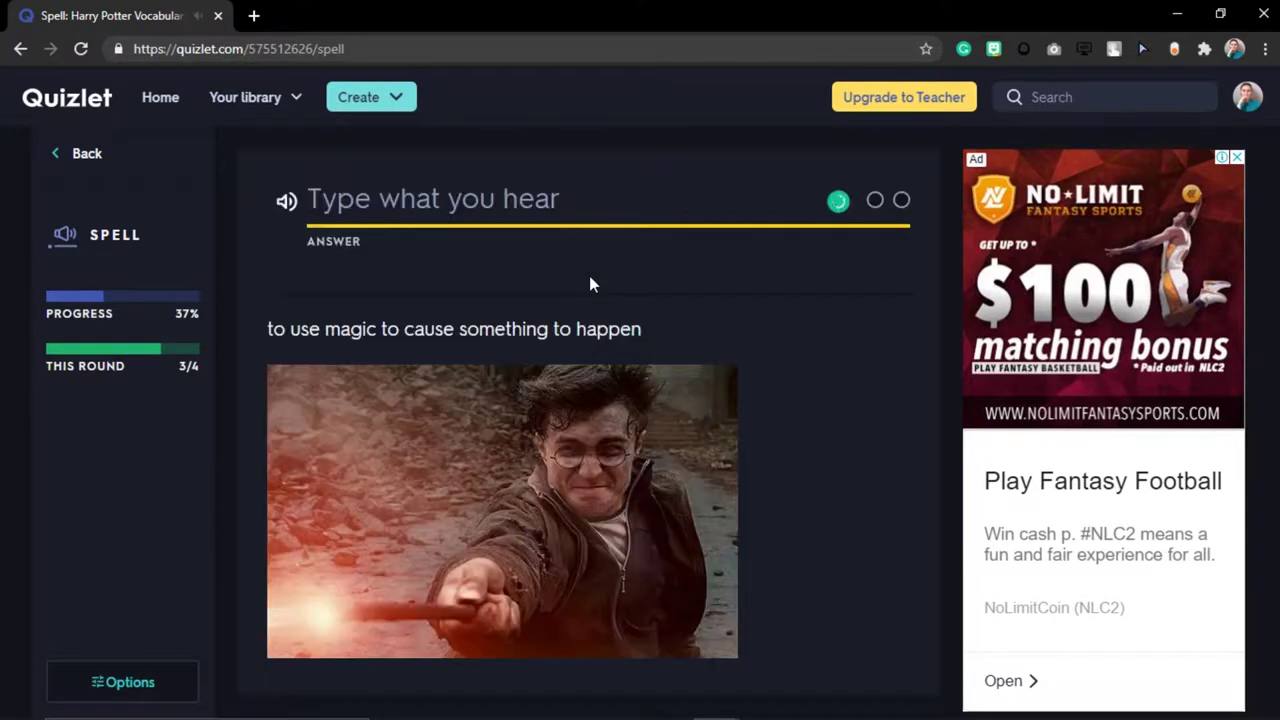
text(cast a slepp)
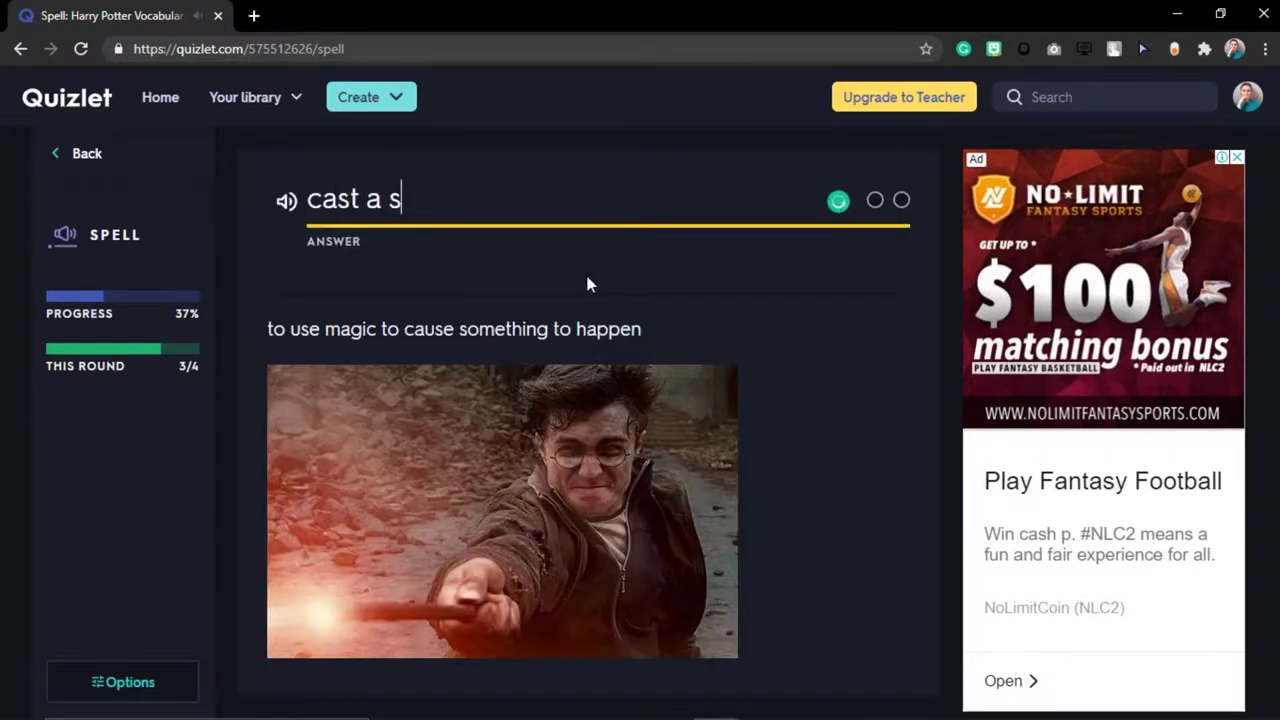
key(BackSpace)
key(BackSpace)
key(BackSpace)
key(BackSpace)
text(pell)
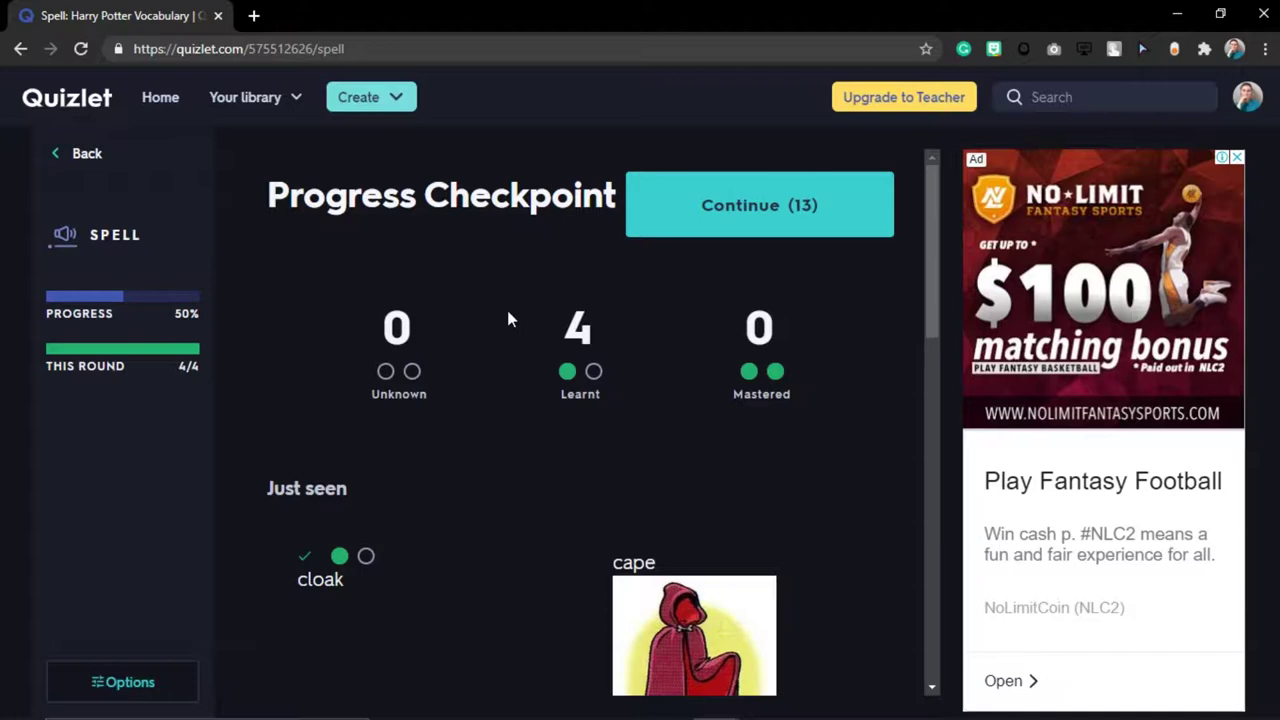
Review the terms listed in the Spell progress checkpoint and return to the set page
scroll(530, 428, down, 2)
scroll(533, 430, down, 7)
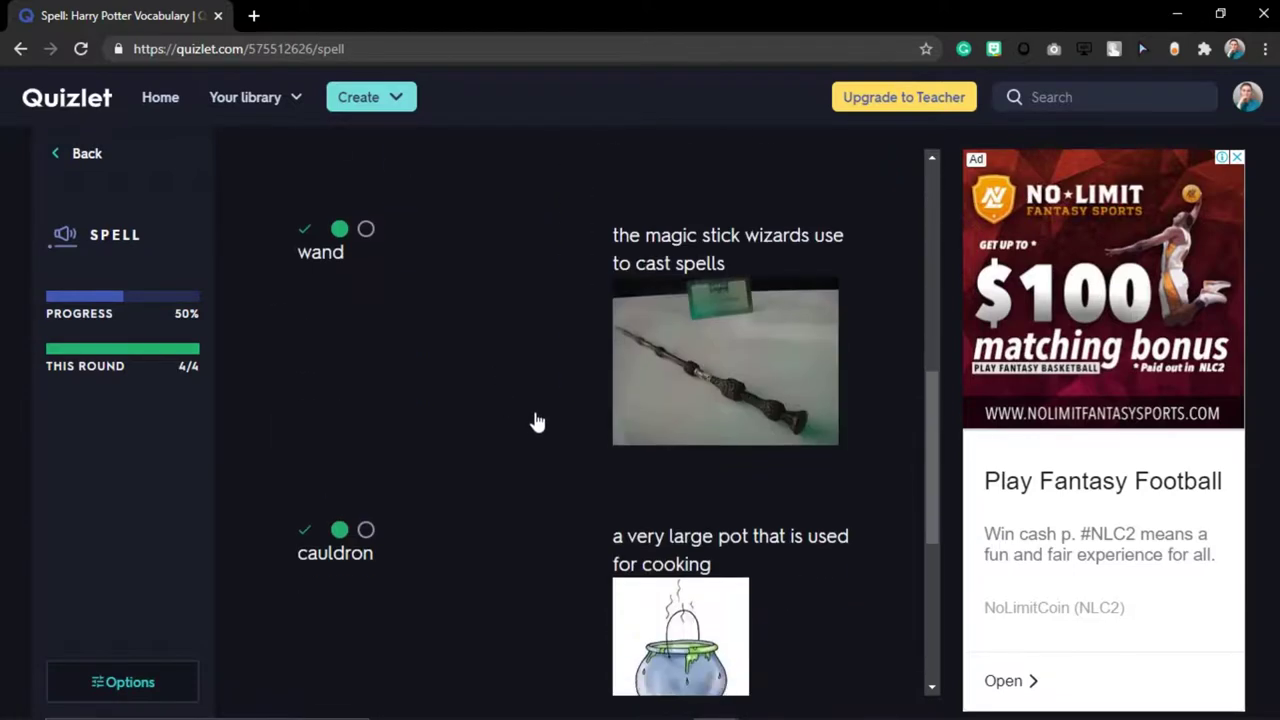
scroll(360, 533, up, 9)
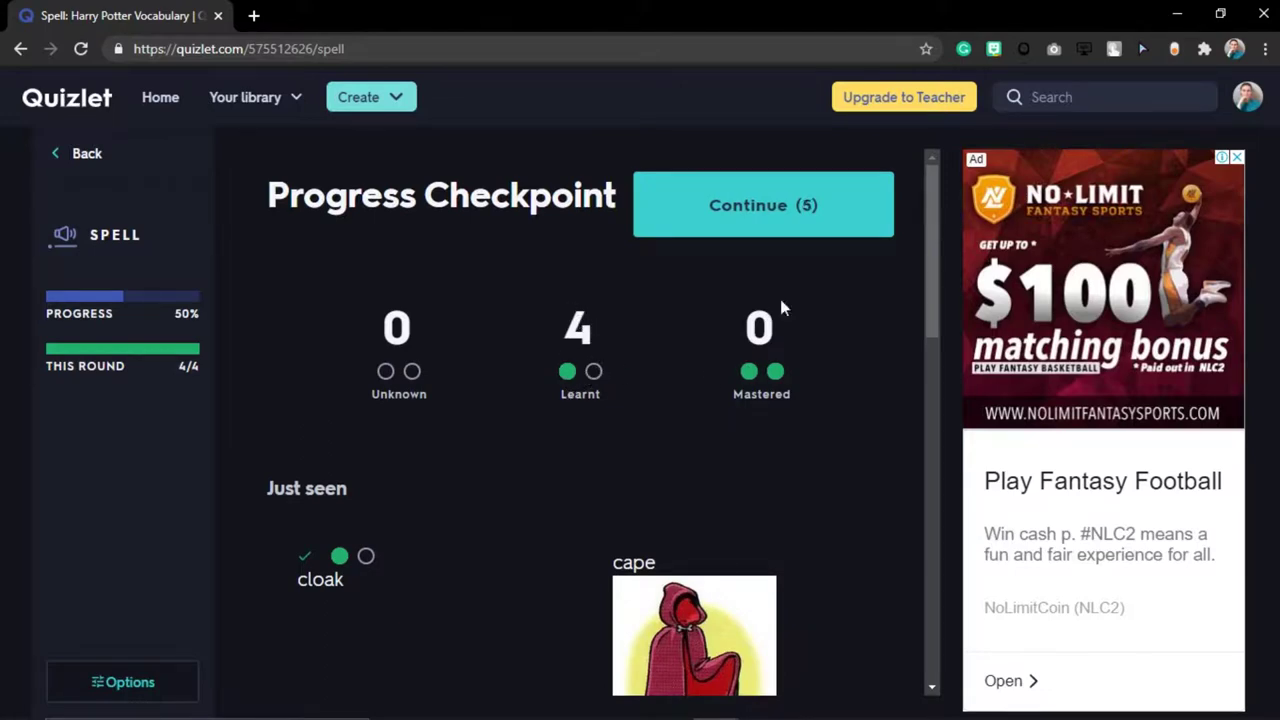
click(84, 155)
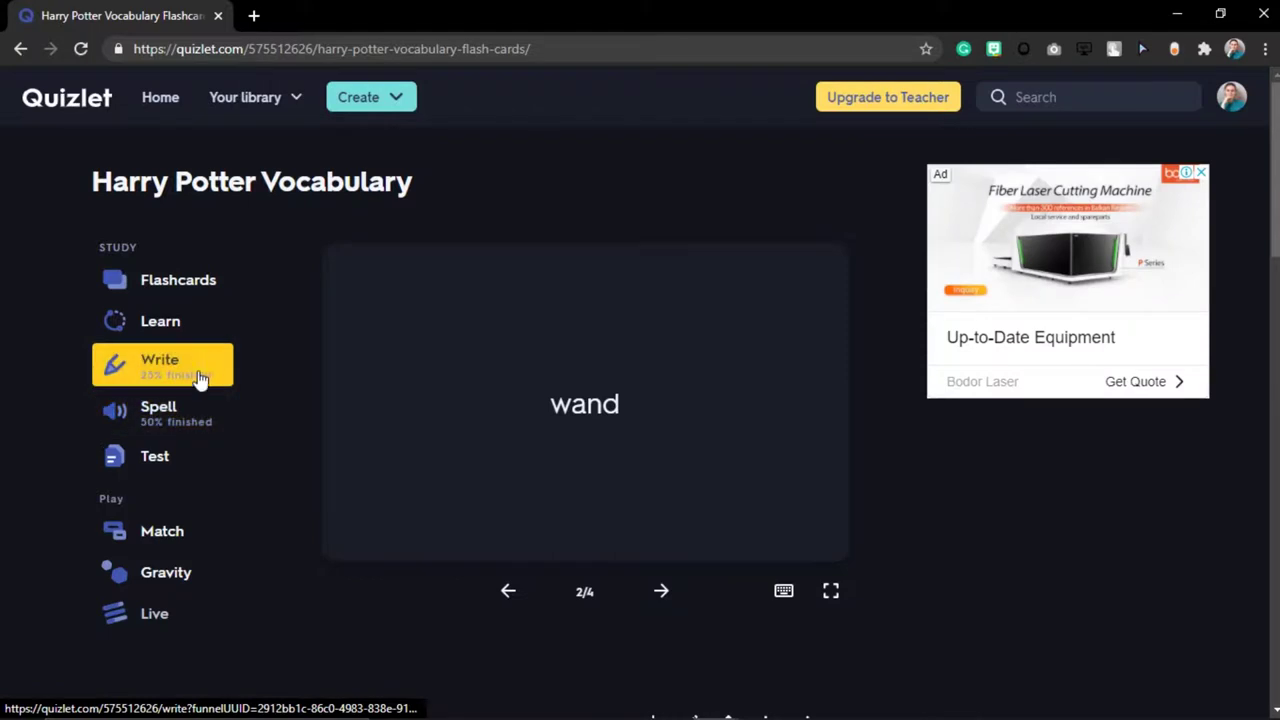
Open the set in Test mode and answer the written question with "cast a spell"
click(165, 475)
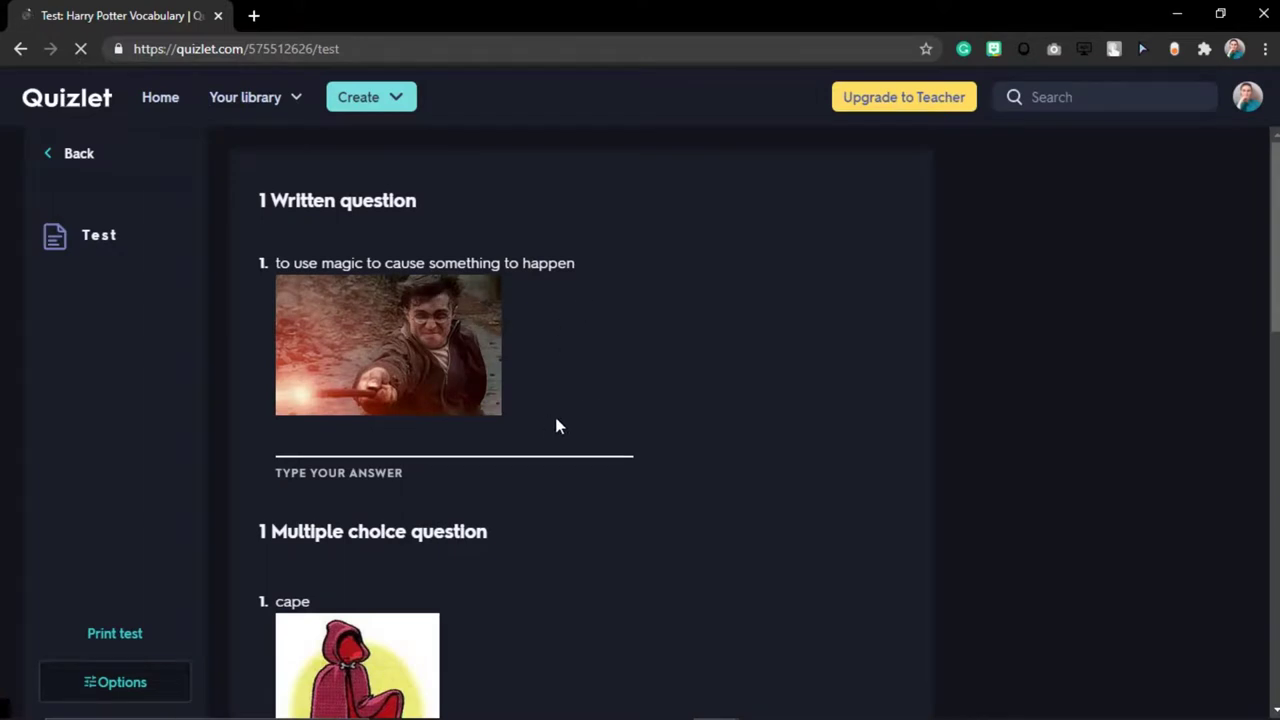
click(564, 447)
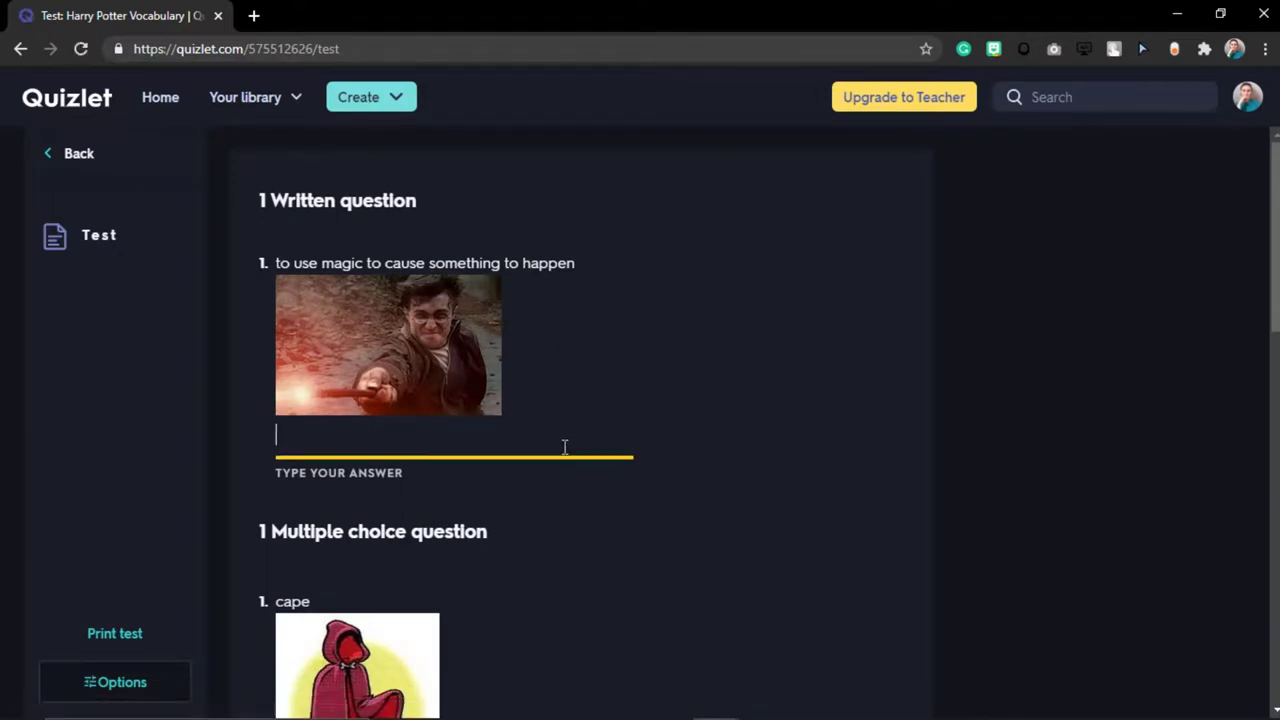
scroll(582, 443, down, 10)
scroll(587, 457, up, 10)
text(cast a spell)
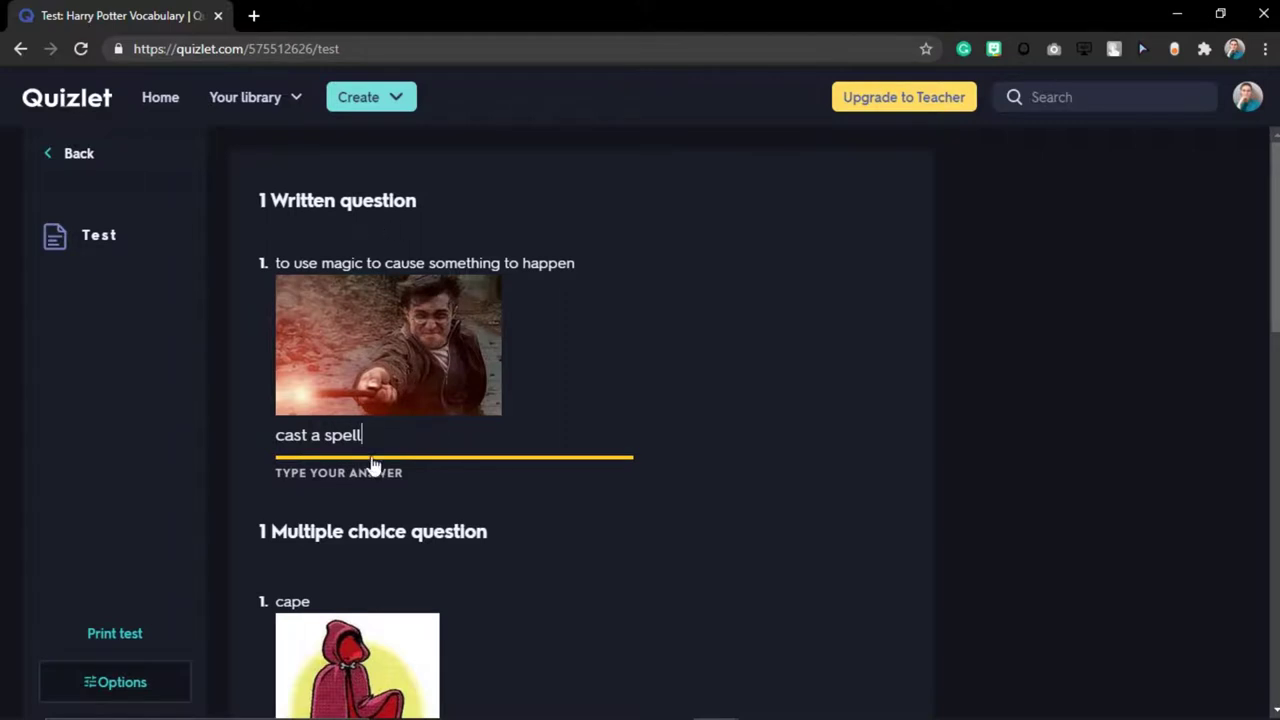
Choose "cloak" as the answer to the multiple choice question about the cape
scroll(371, 466, down, 5)
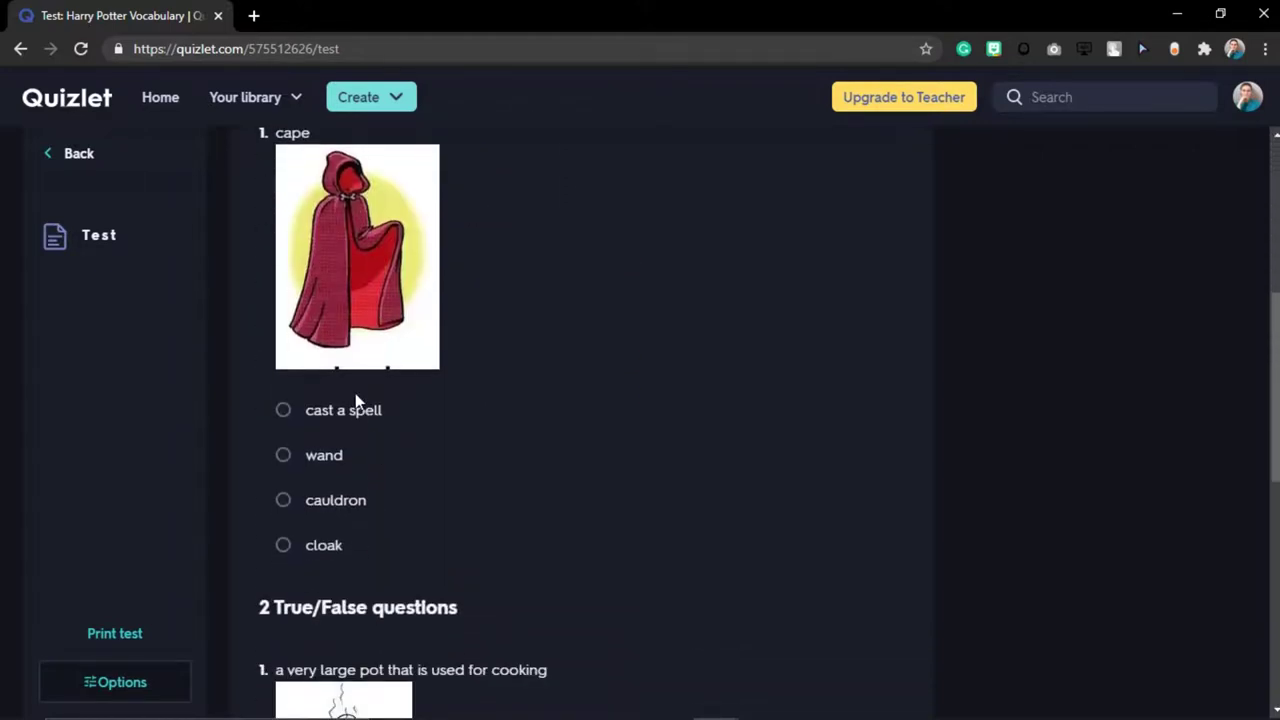
scroll(372, 513, up, 2)
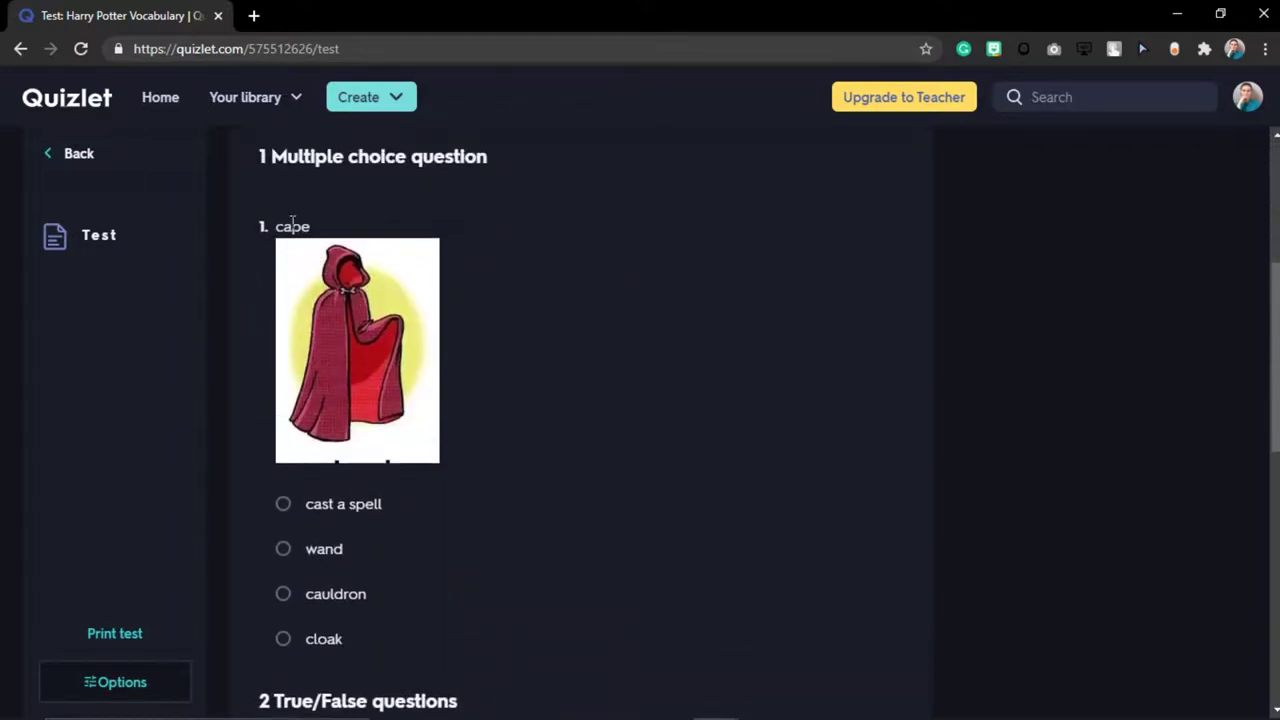
click(324, 645)
Answer the true/false questions with False for the cooking pot and True for the magic stick
scroll(680, 420, down, 4)
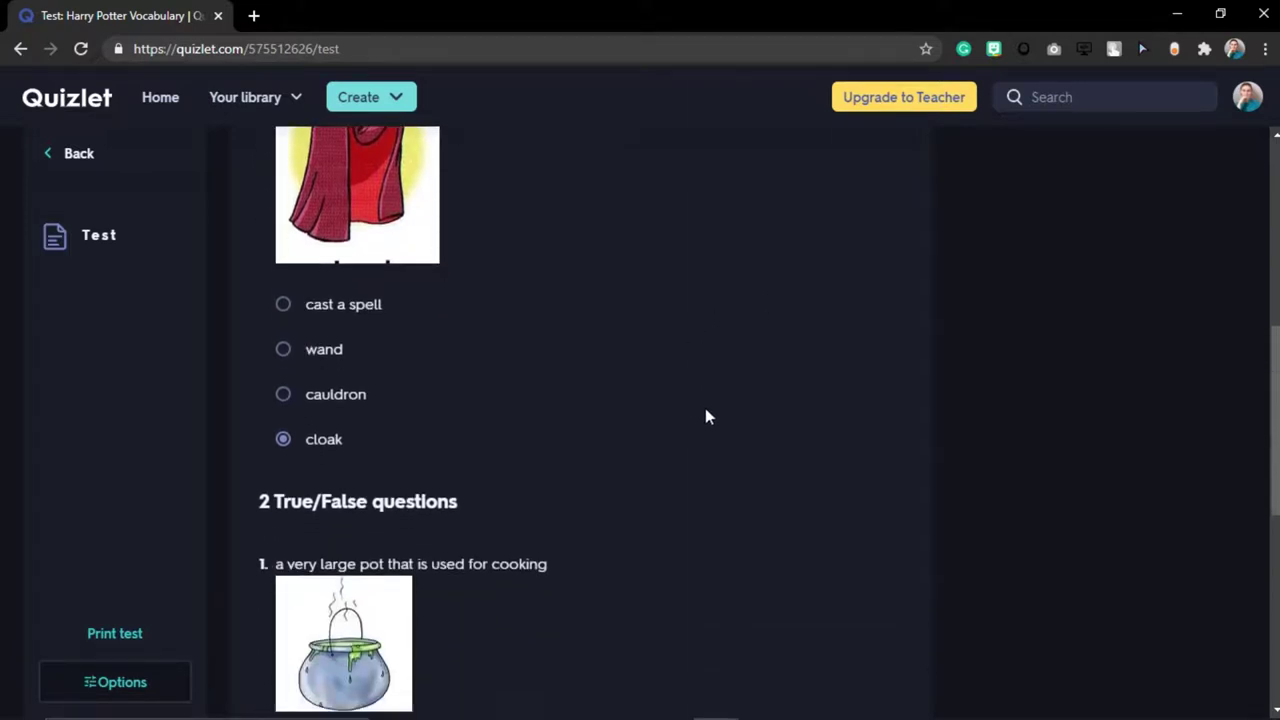
scroll(720, 415, down, 2)
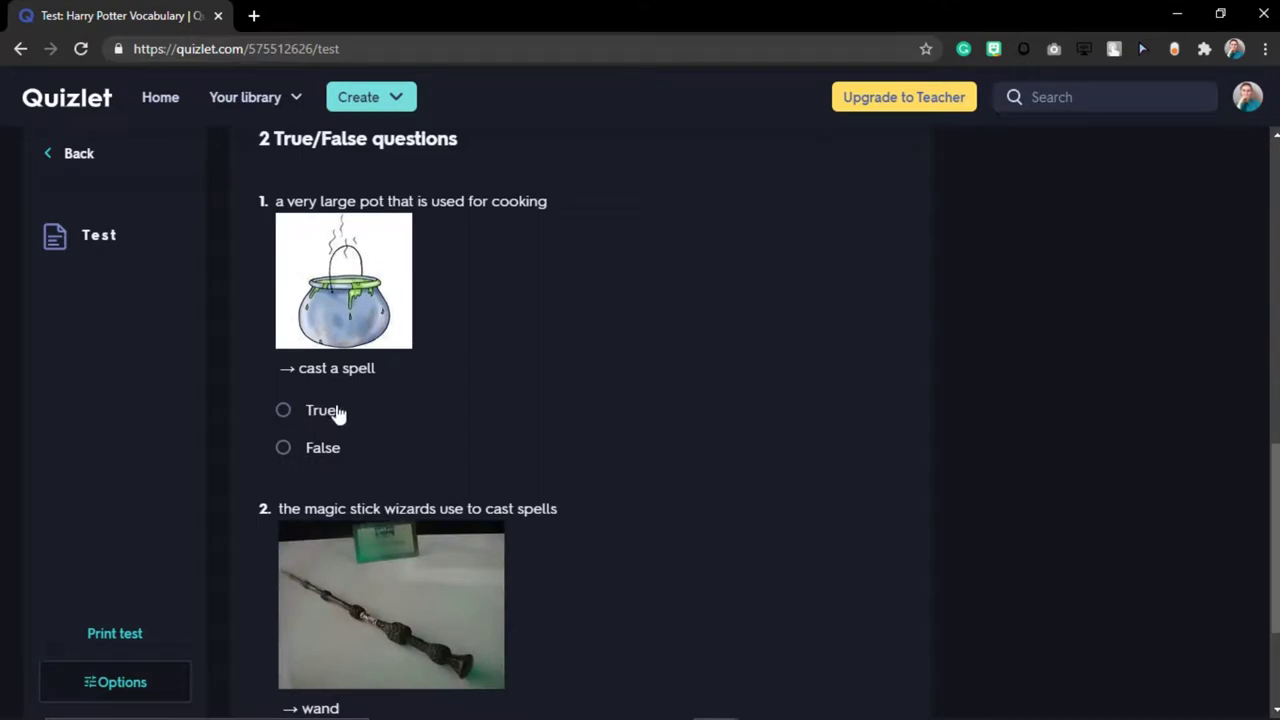
click(310, 447)
scroll(649, 397, down, 2)
click(326, 535)
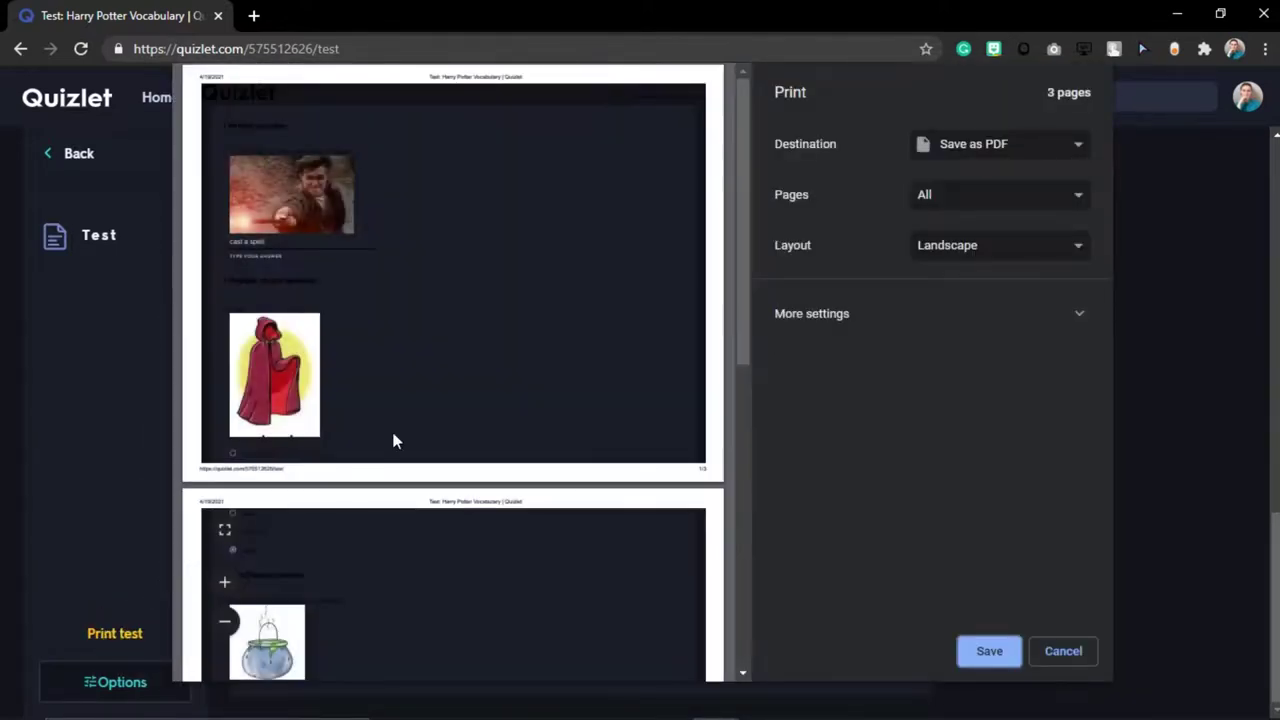
Examine the print preview of the test, switch its layout to Portrait, and close it without saving
scroll(522, 320, down, 6)
scroll(522, 362, up, 5)
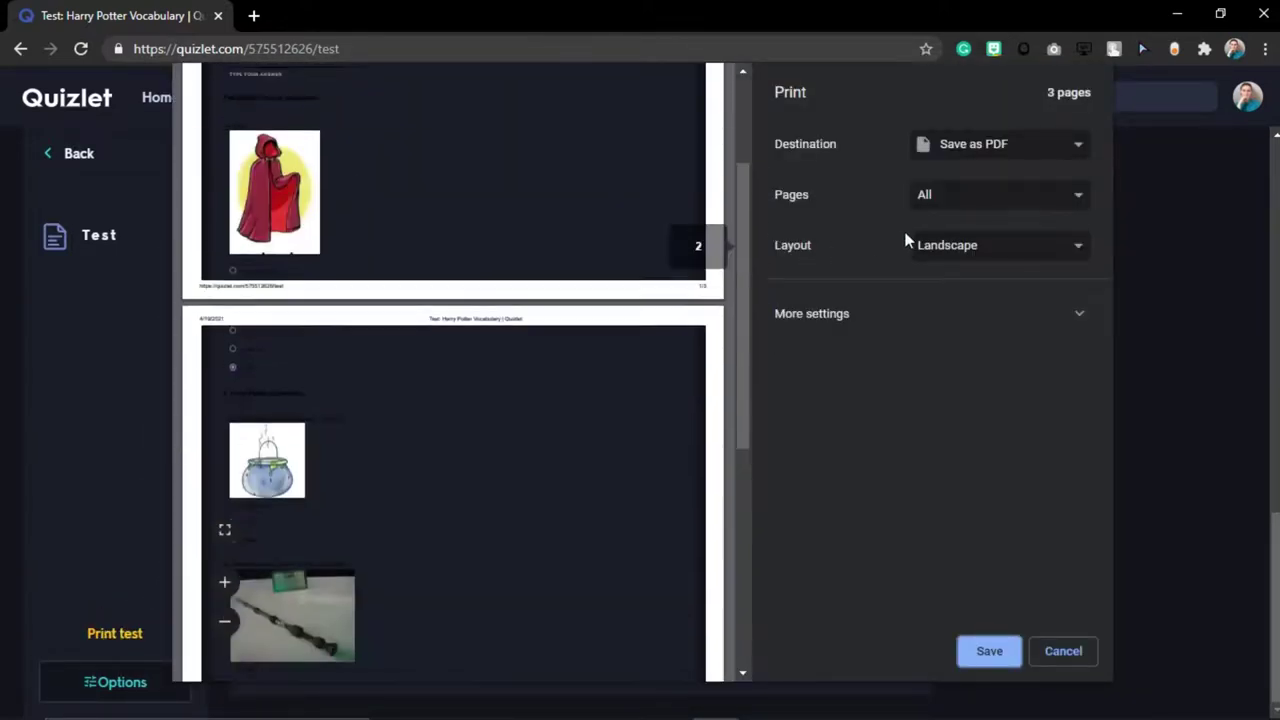
click(926, 247)
click(975, 275)
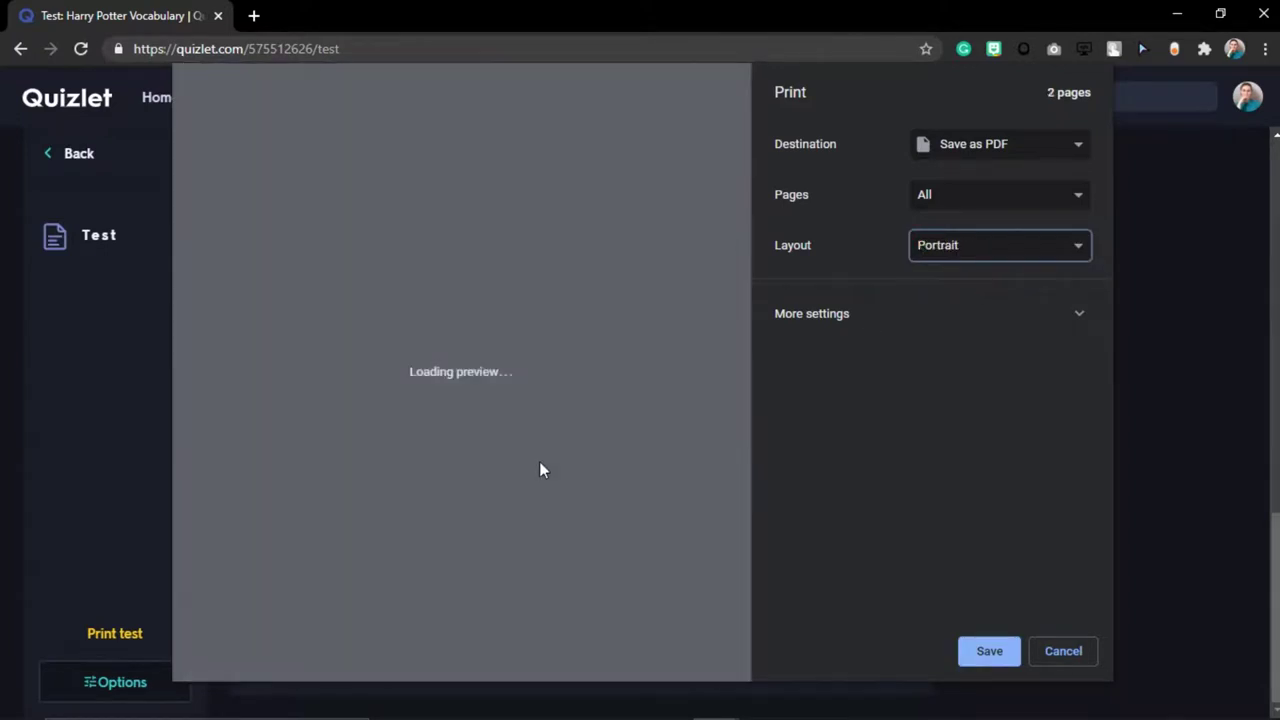
scroll(539, 472, up, 2)
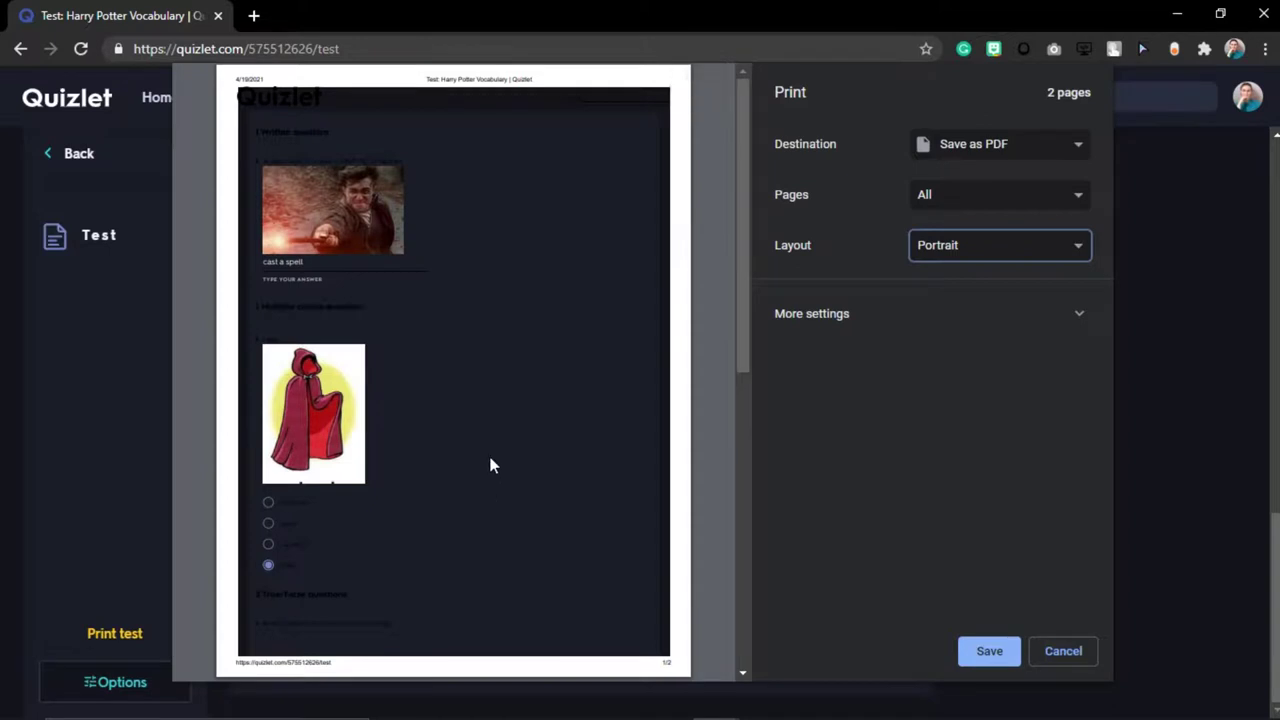
scroll(488, 452, down, 4)
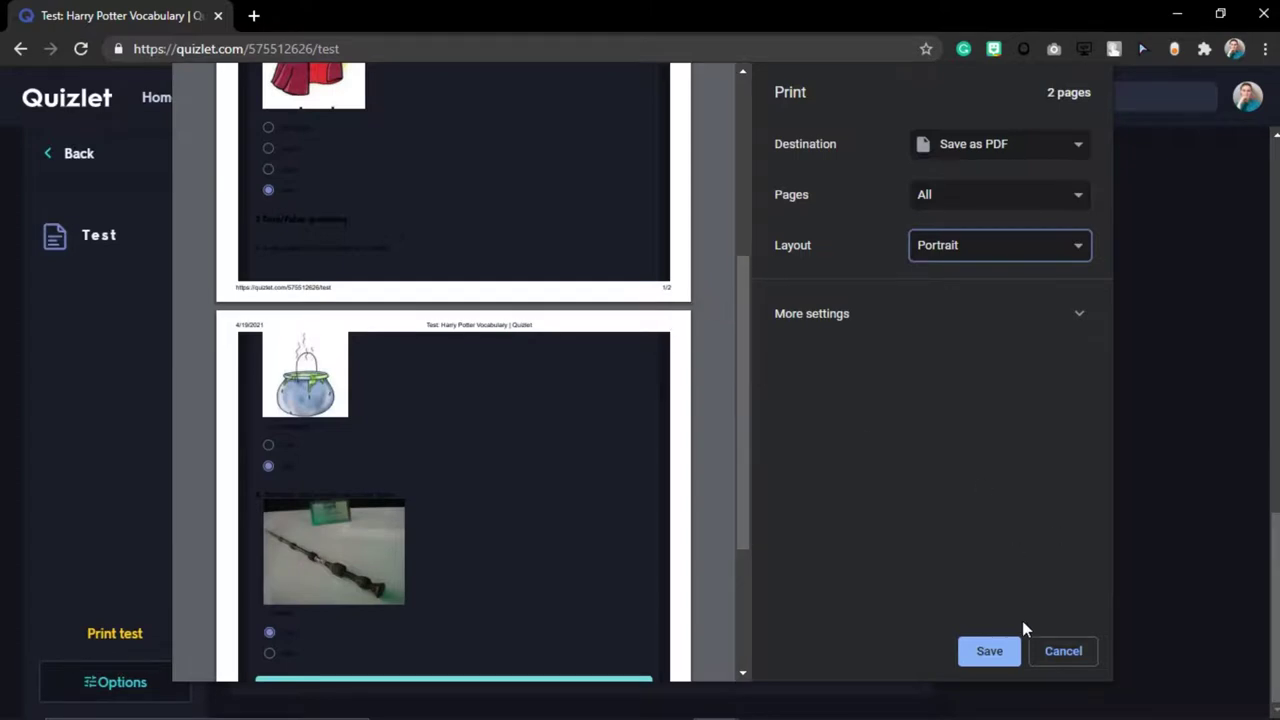
click(1066, 656)
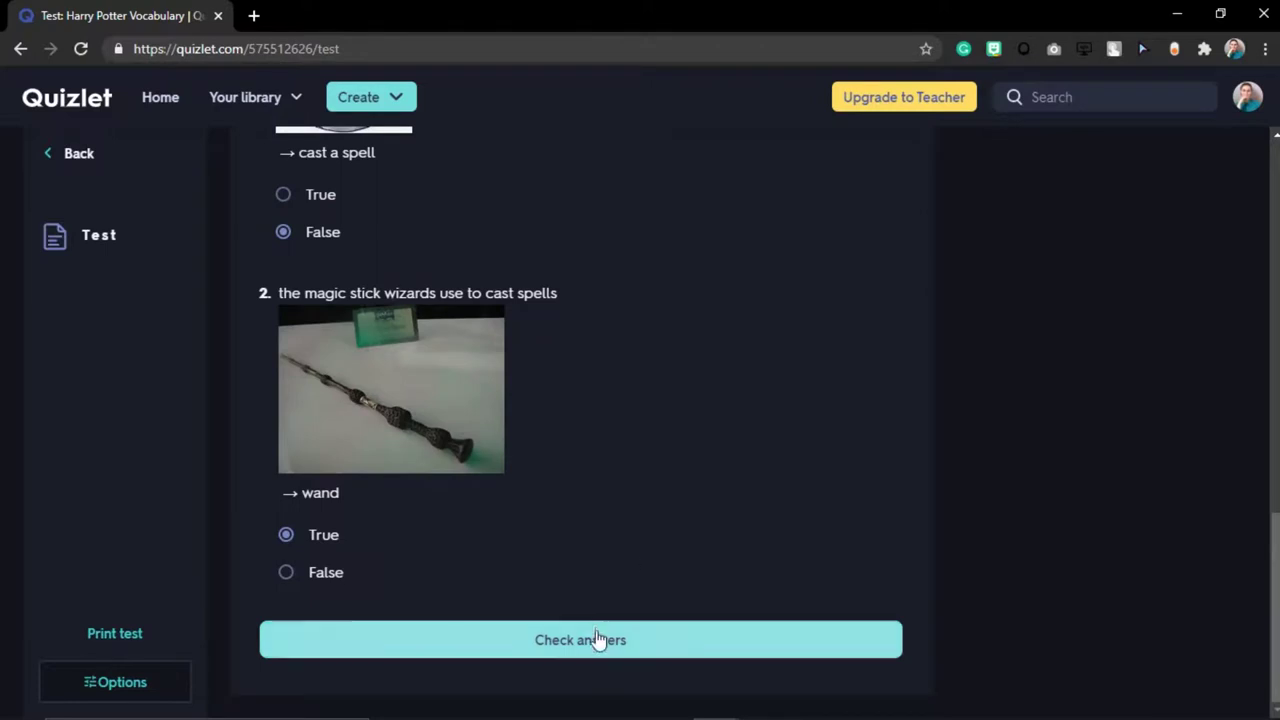
Check the test answers and return to the set page
click(598, 639)
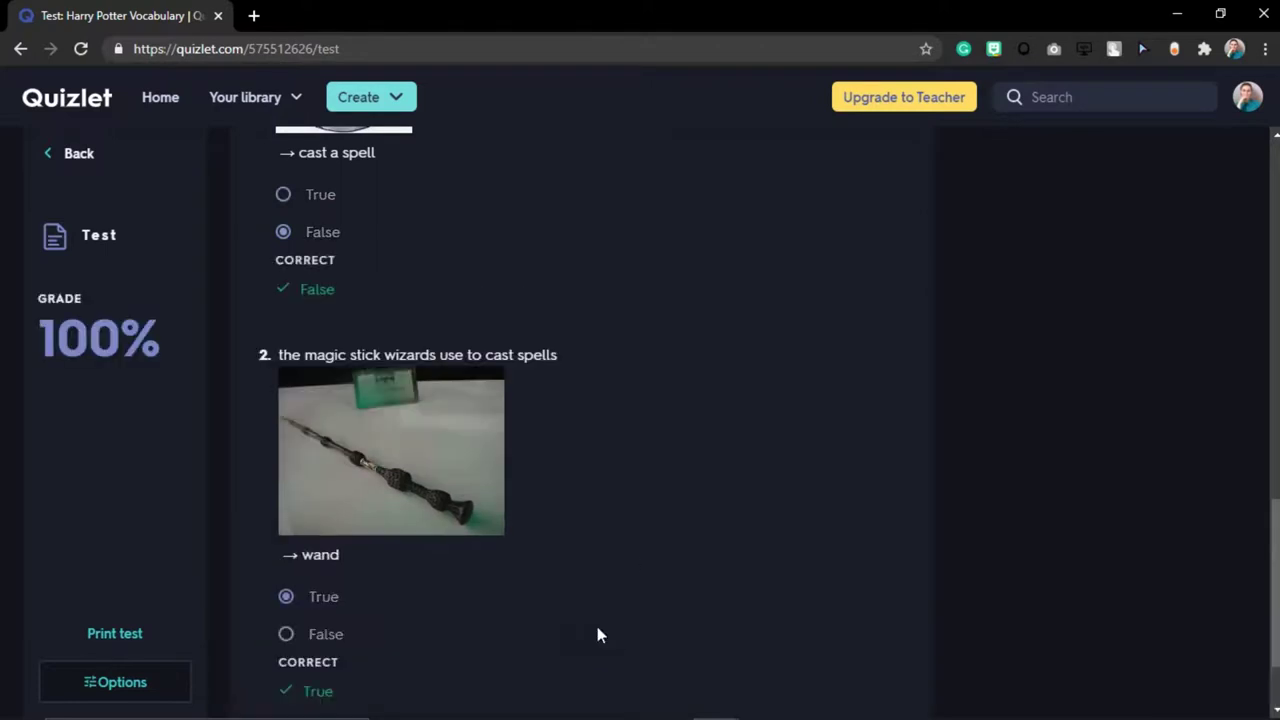
click(66, 153)
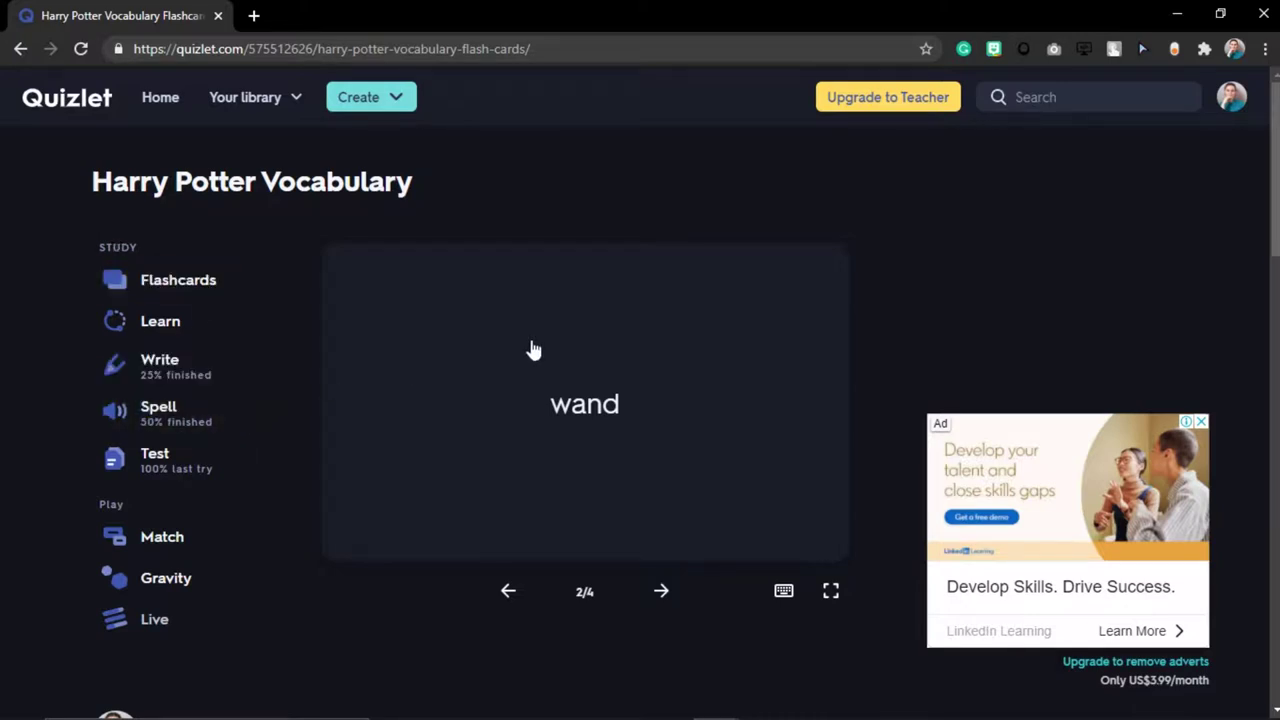
Start the Match game and pair "cast a spell", "cloak", "cauldron" and "wand" with their definitions
scroll(186, 550, down, 1)
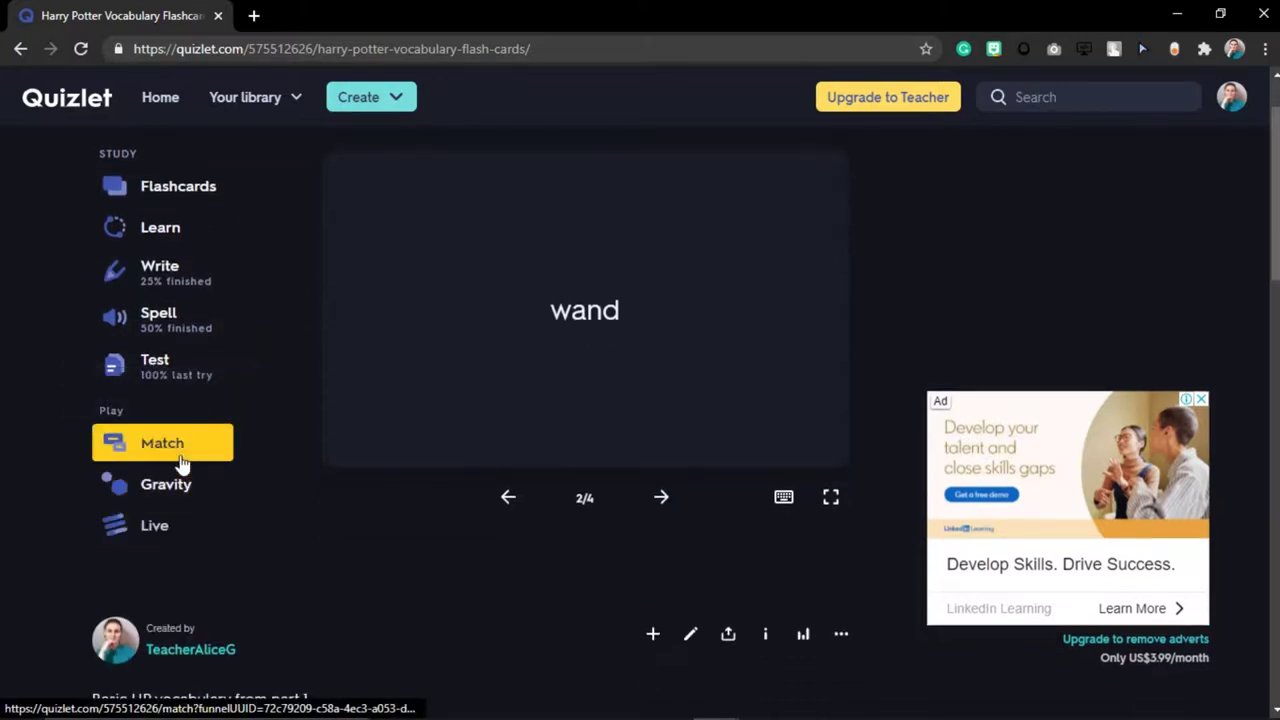
click(180, 452)
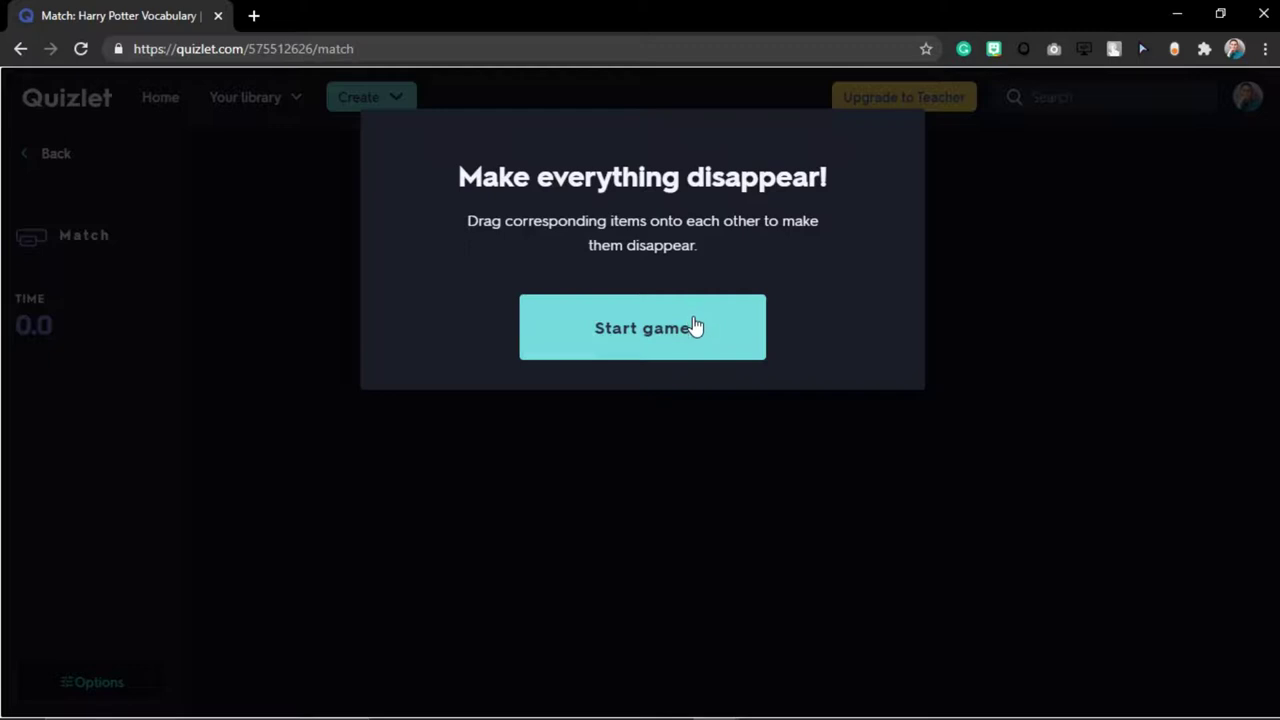
click(638, 333)
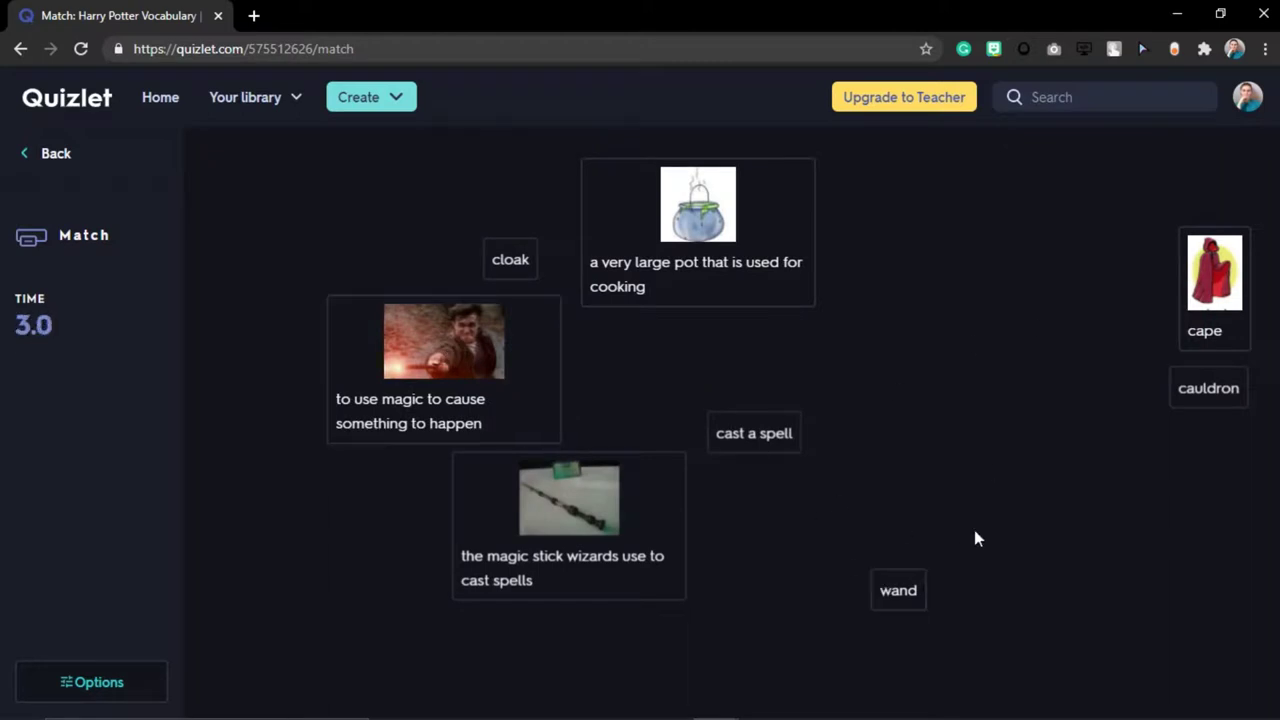
drag(740, 425, 417, 374)
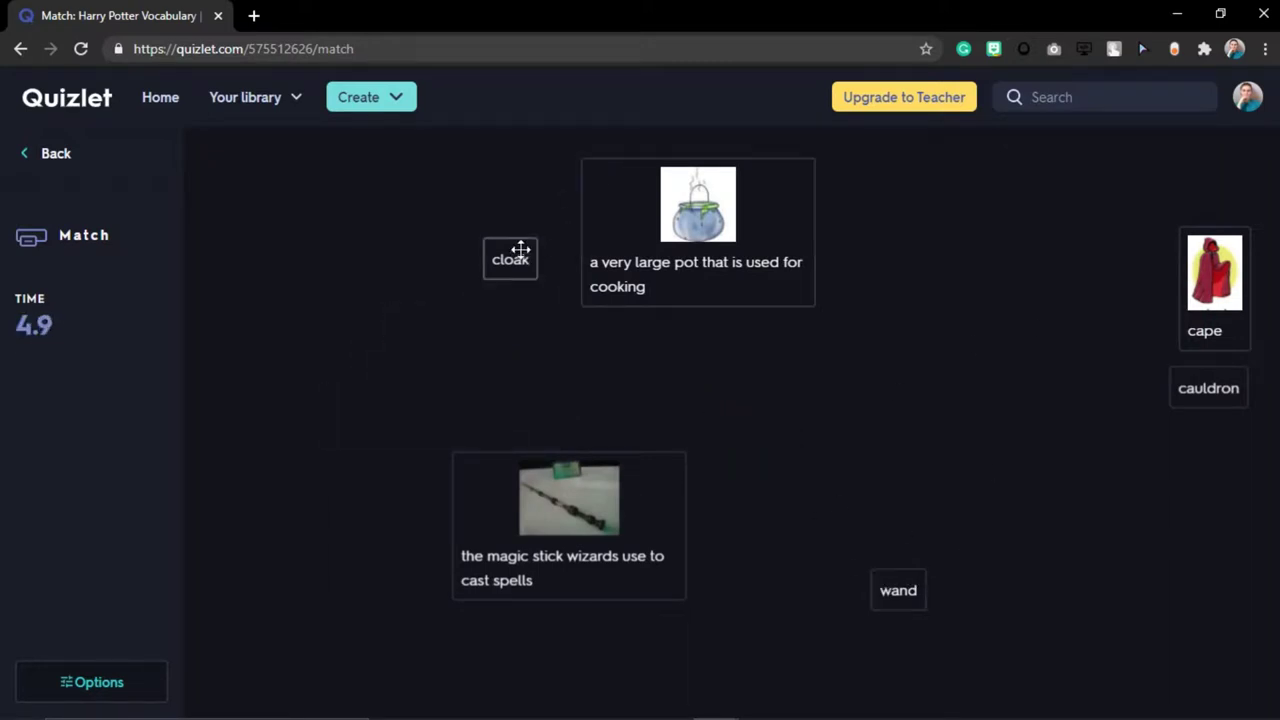
drag(520, 250, 1238, 293)
drag(1243, 386, 742, 232)
drag(924, 601, 621, 430)
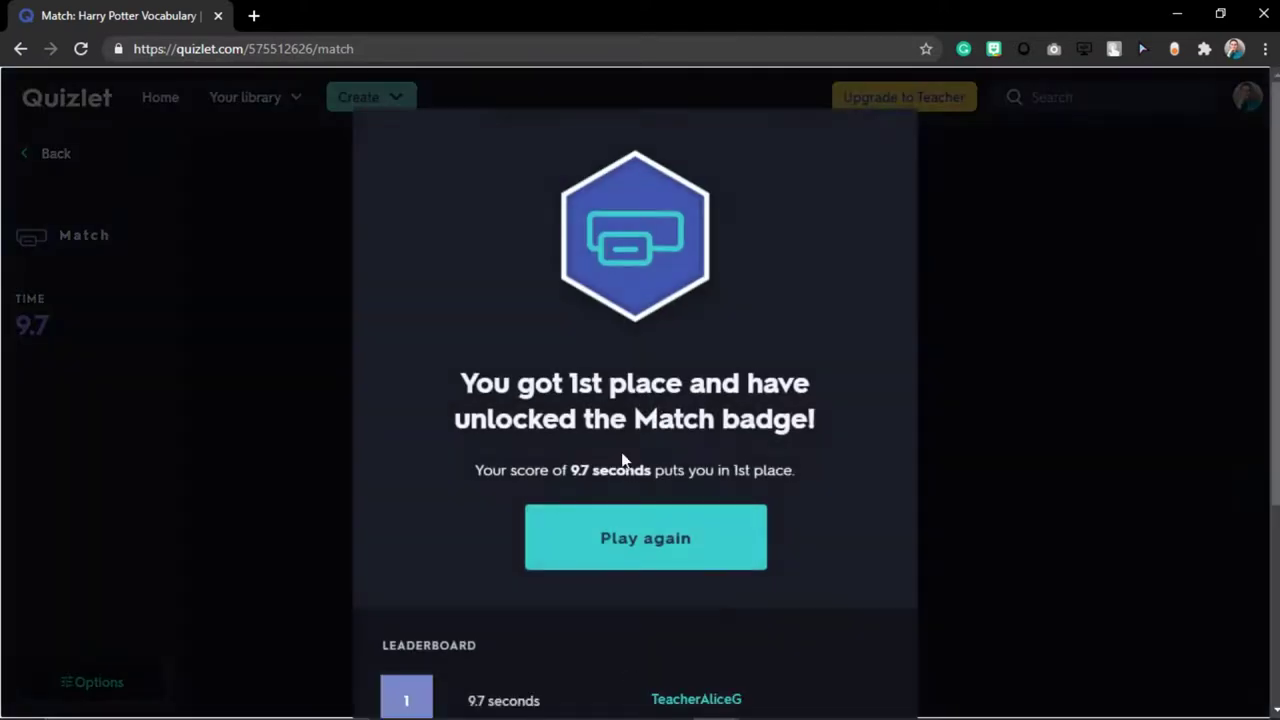
View the Match leaderboard and start another round of the game
scroll(618, 453, down, 1)
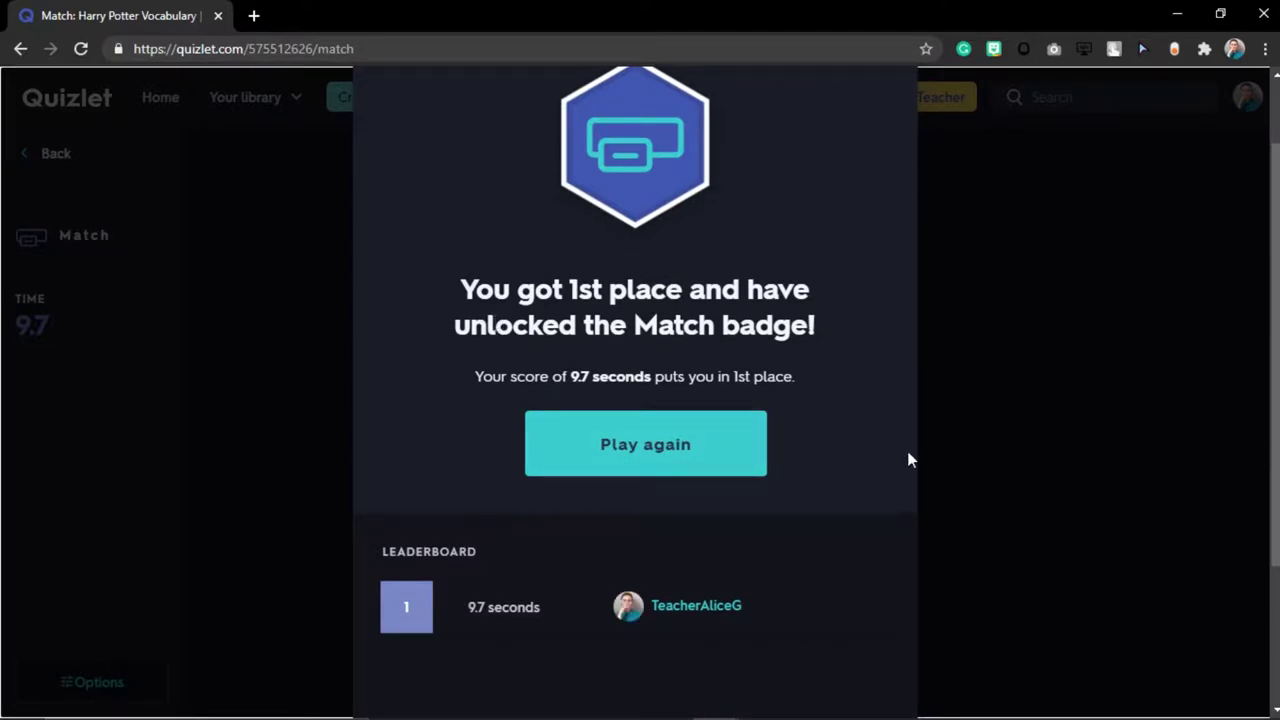
click(643, 448)
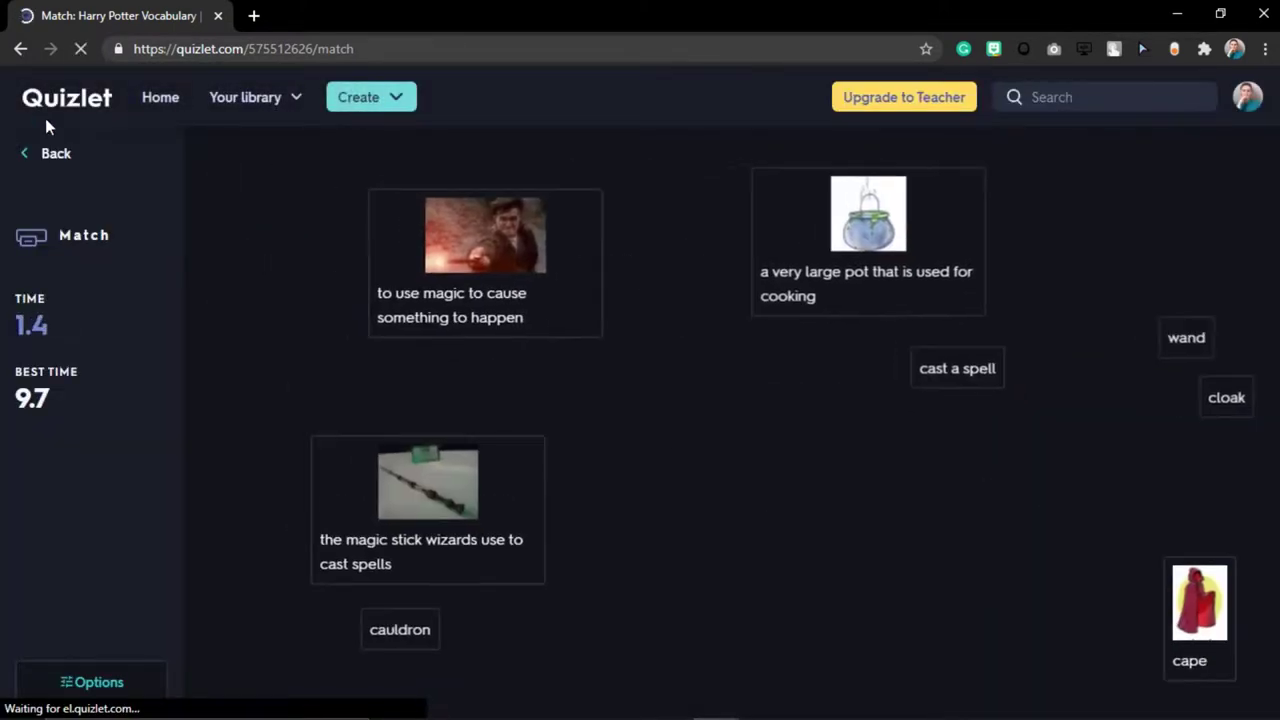
Leave the Match game, open Gravity for the set, and start it with Term as the answer type
click(50, 153)
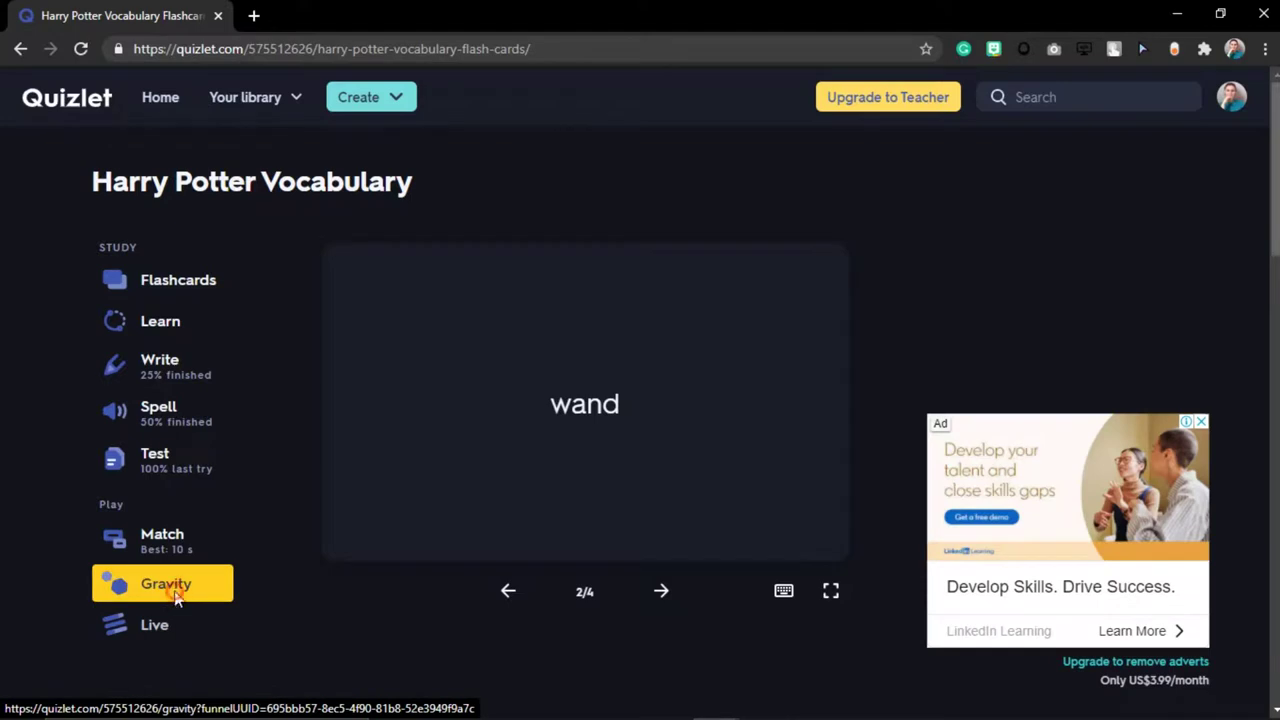
click(176, 595)
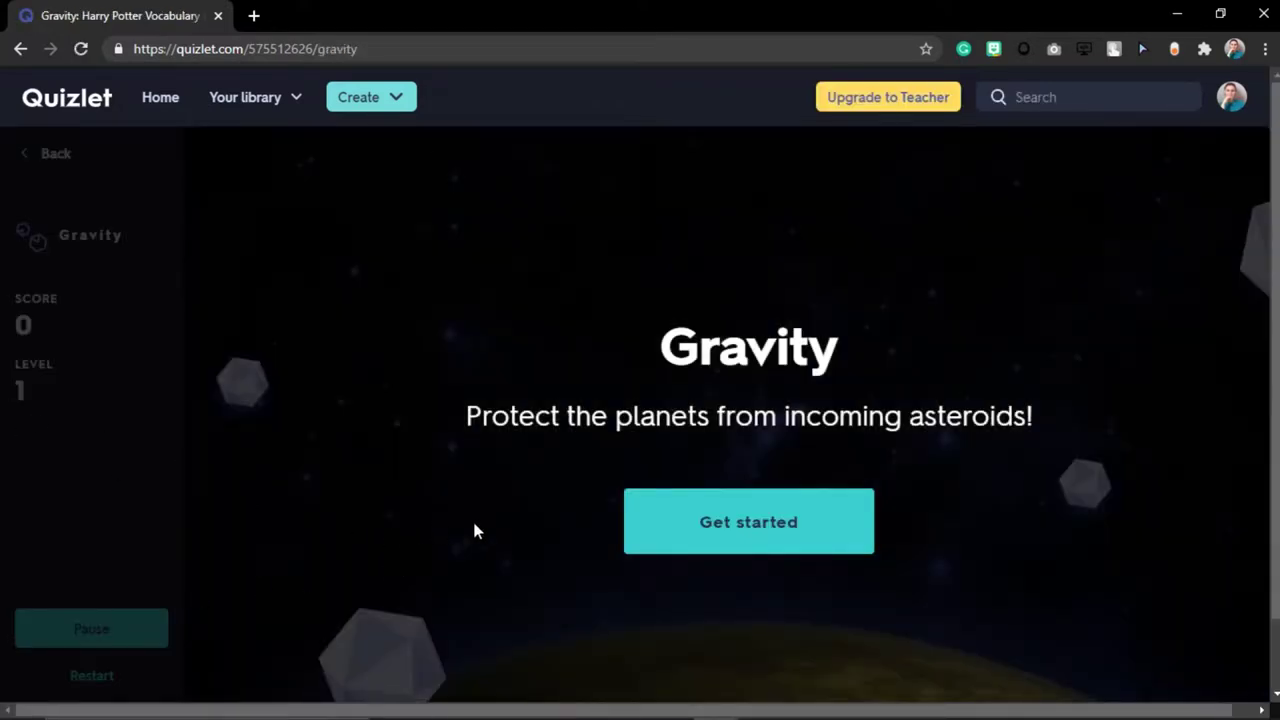
click(701, 541)
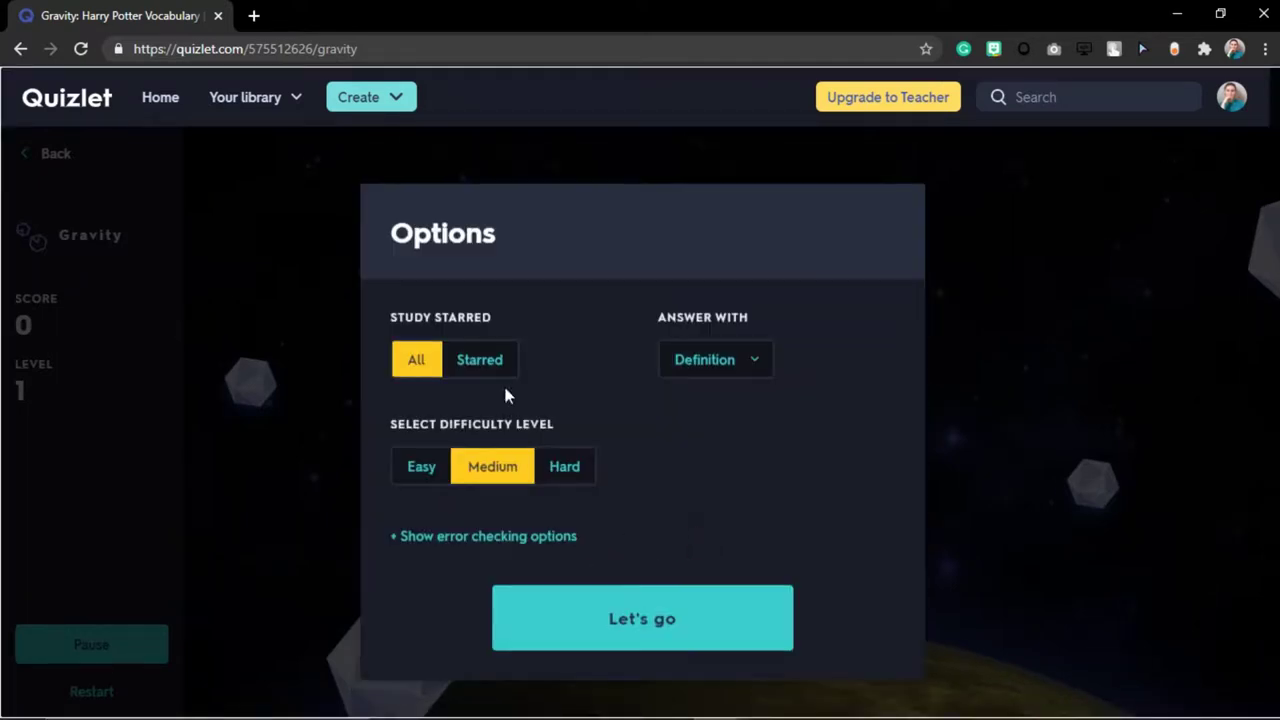
click(731, 357)
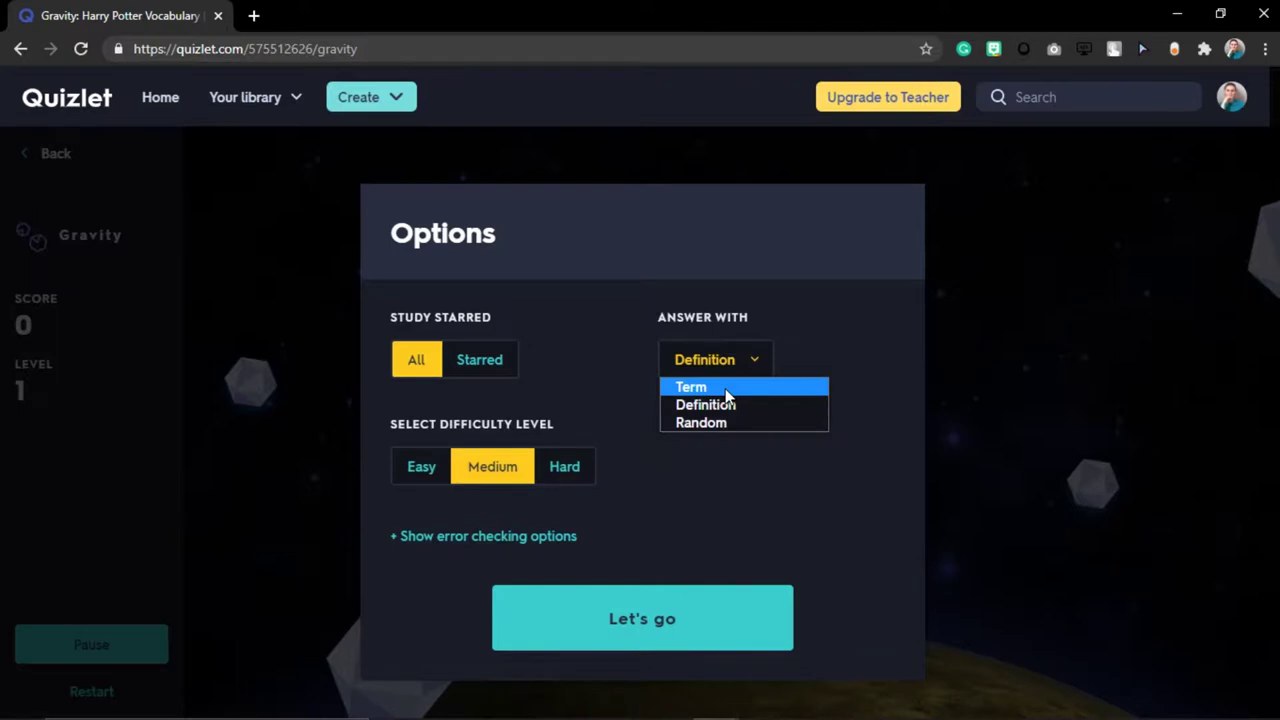
click(728, 390)
click(652, 612)
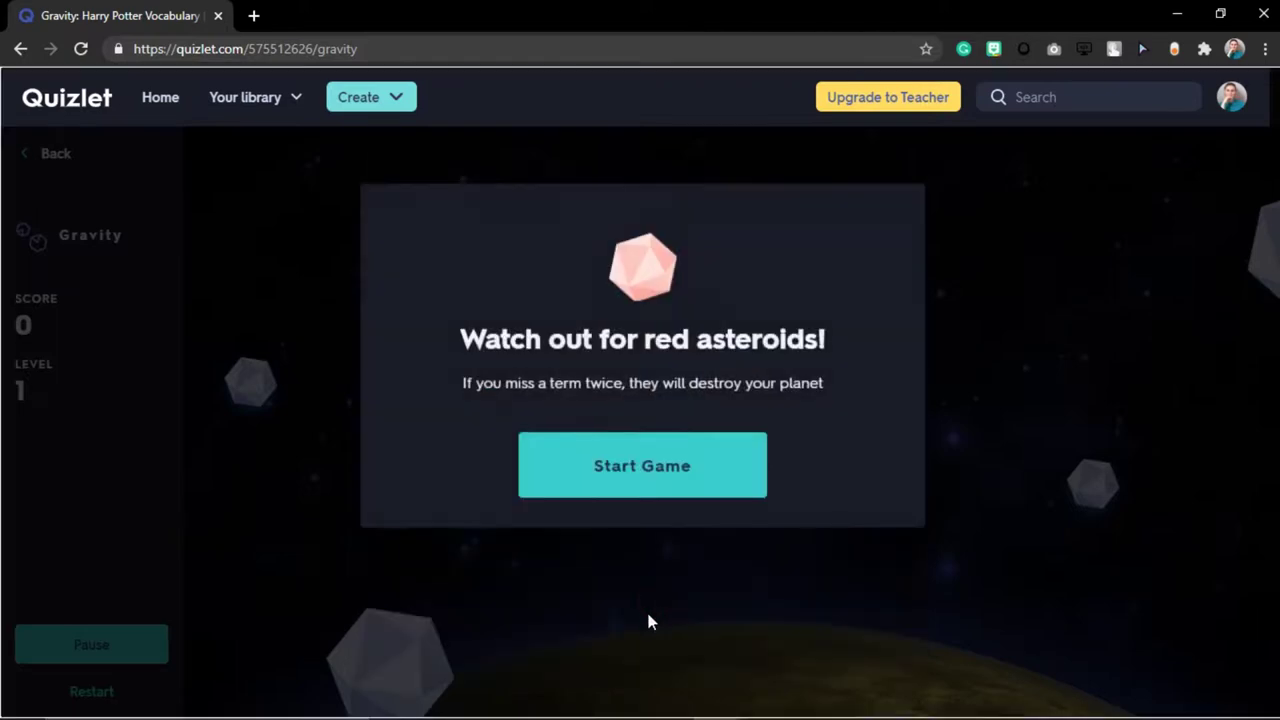
click(643, 466)
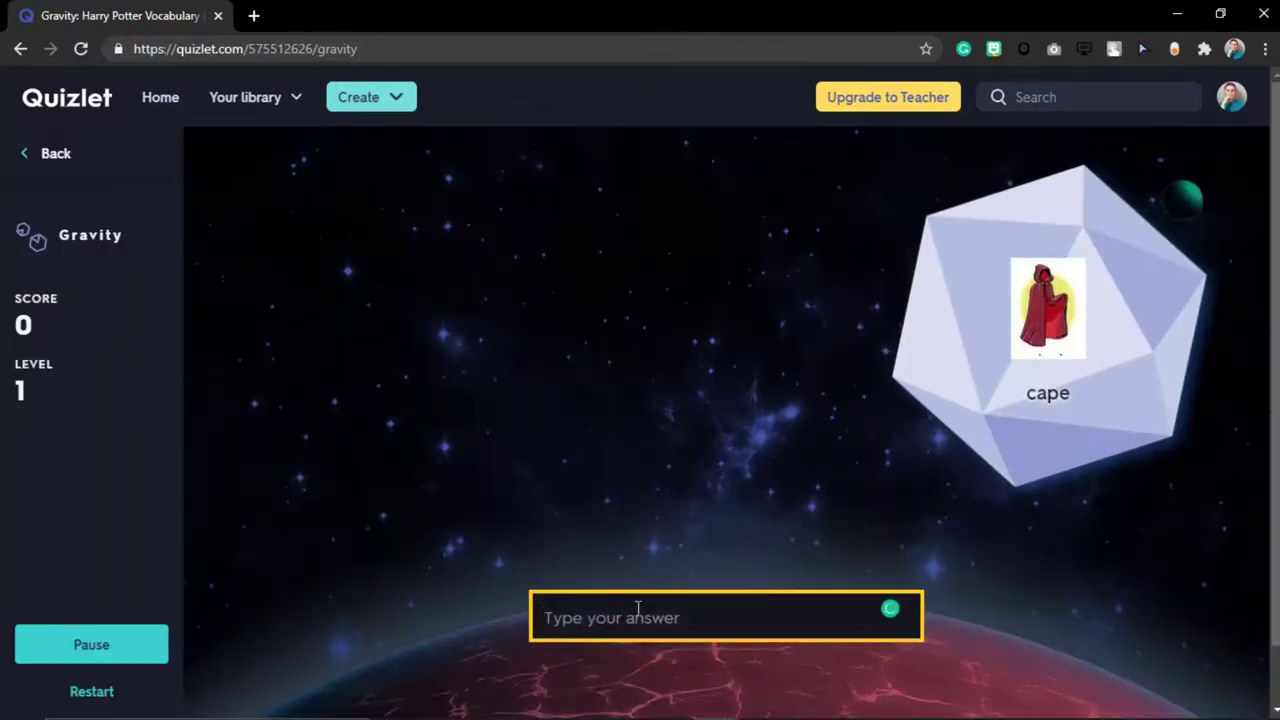
Answer the "cape" asteroid in Gravity with "cloak"
text(clp)
key(BackSpace)
text(o)
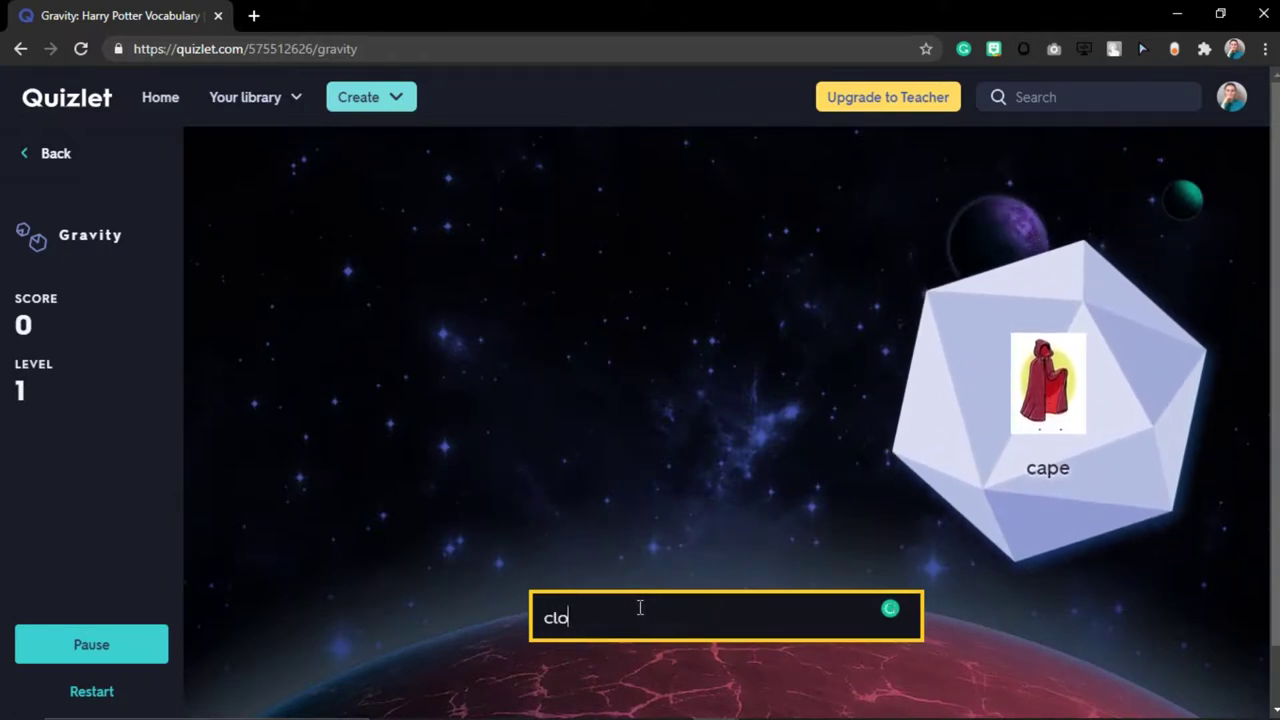
text(ad)
key(BackSpace)
text(k)
key(Return)
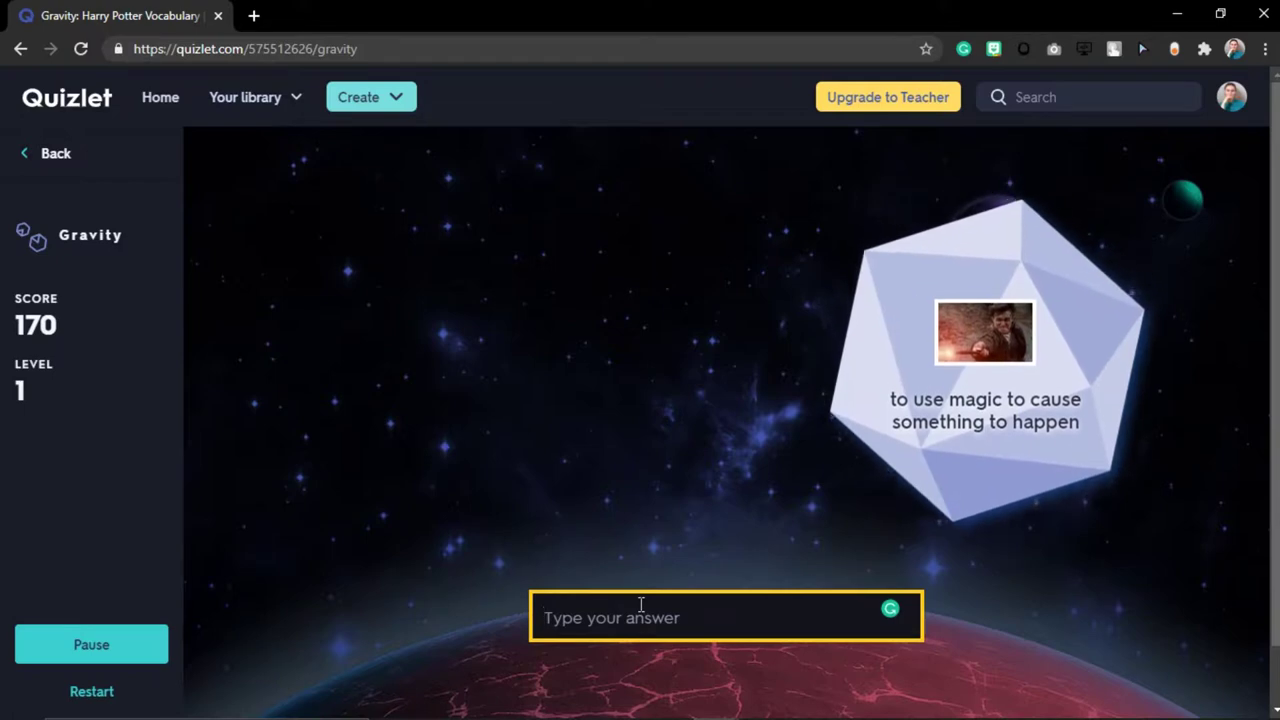
Answer the asteroid "to use magic to cause something to happen" with "cast a spell"
text(cast a s)
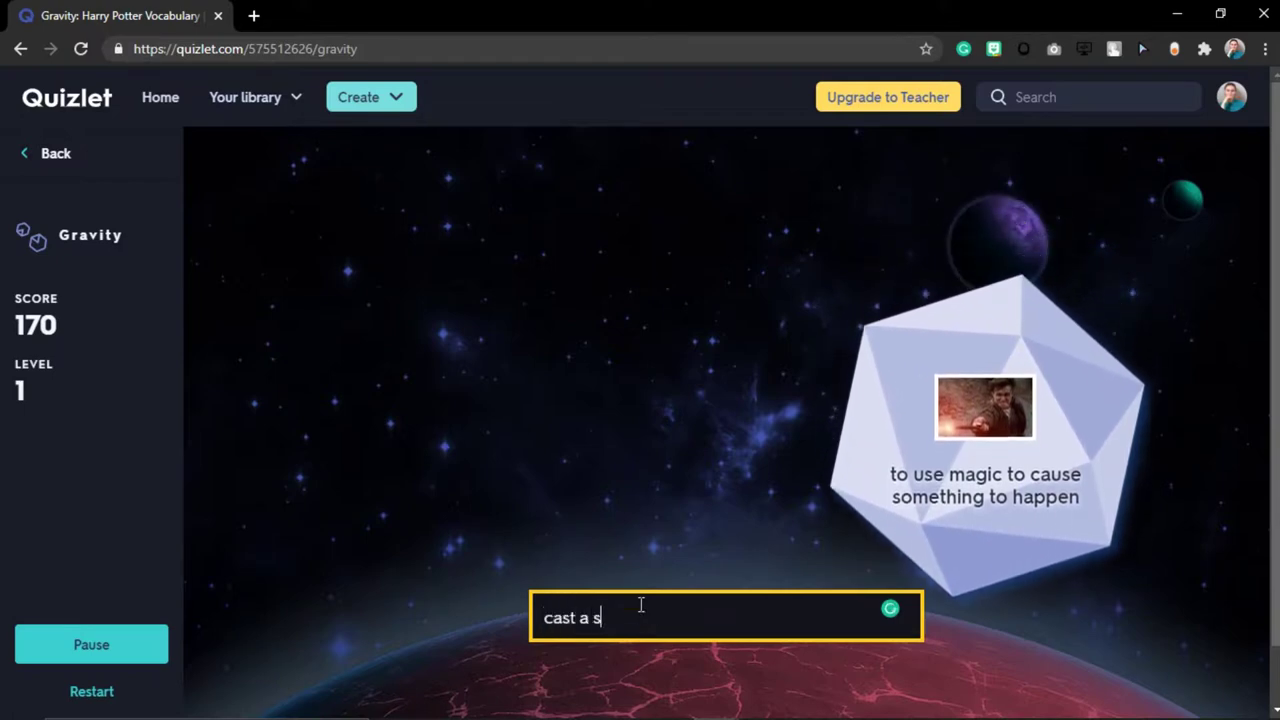
text(e)
key(BackSpace)
text(p)
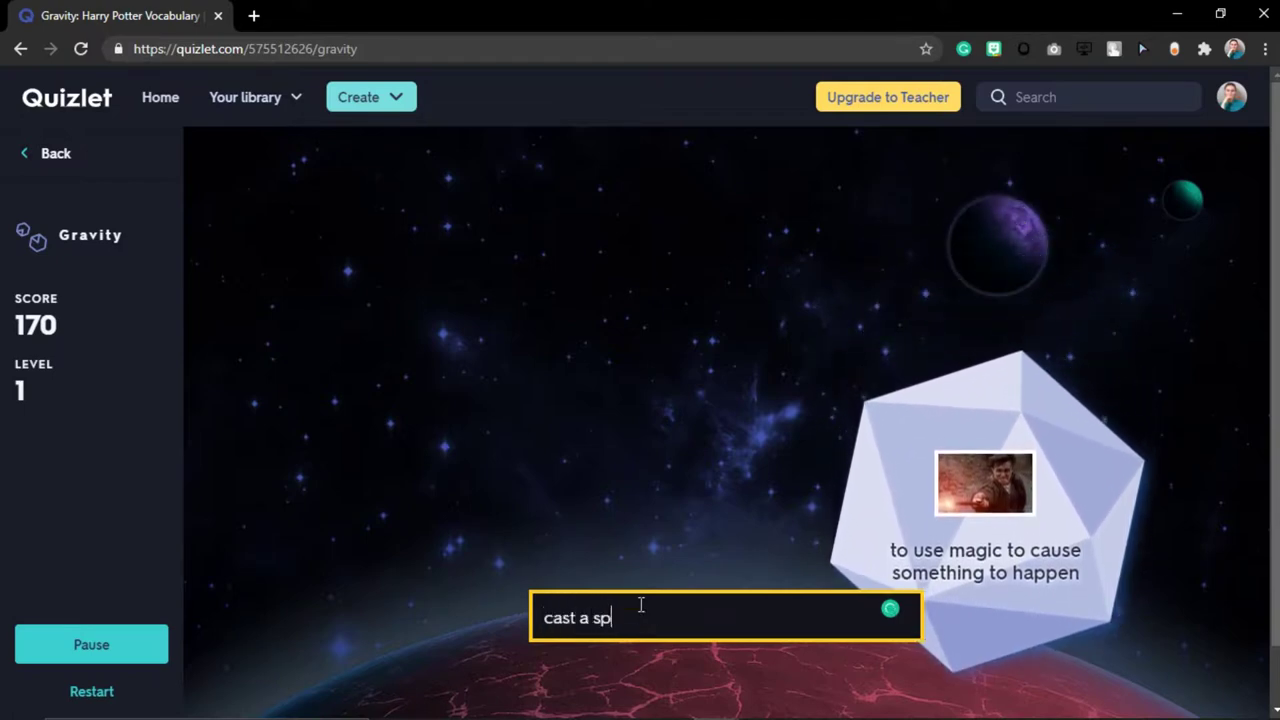
text(ell)
key(Return)
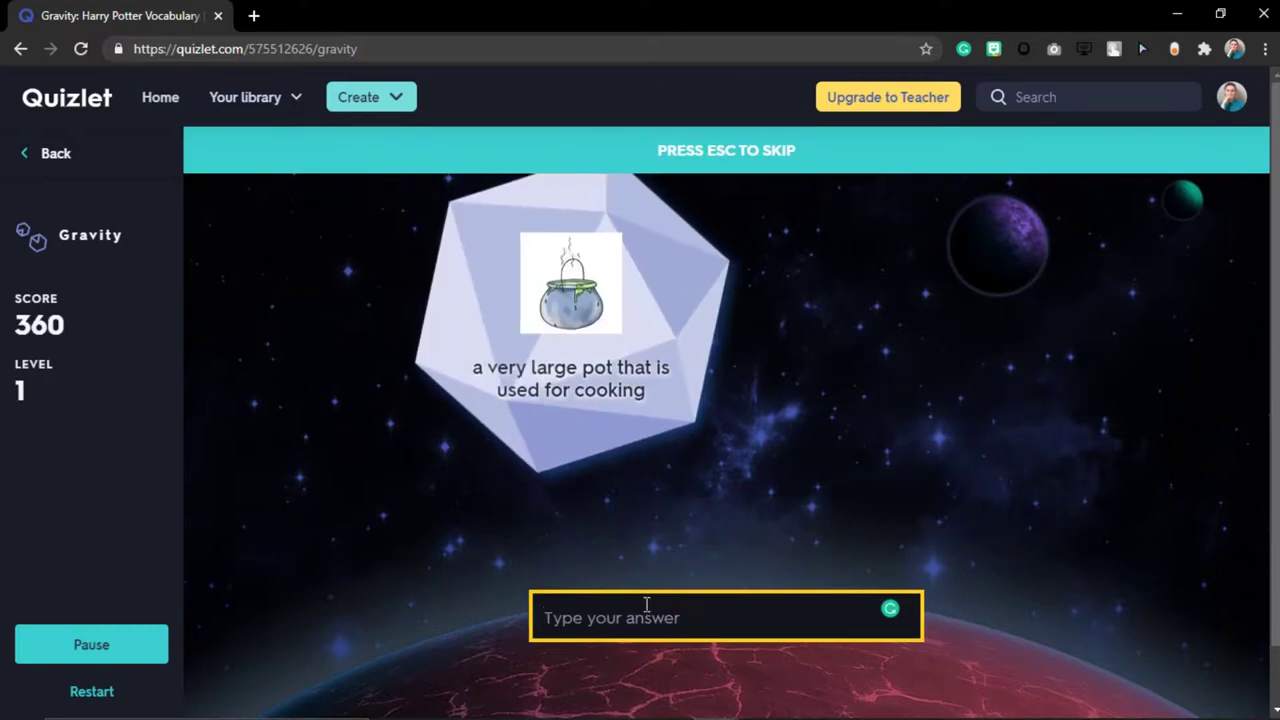
Answer the large cooking pot asteroid with "cauldron" and the magic stick asteroid with "wand"
text(ca)
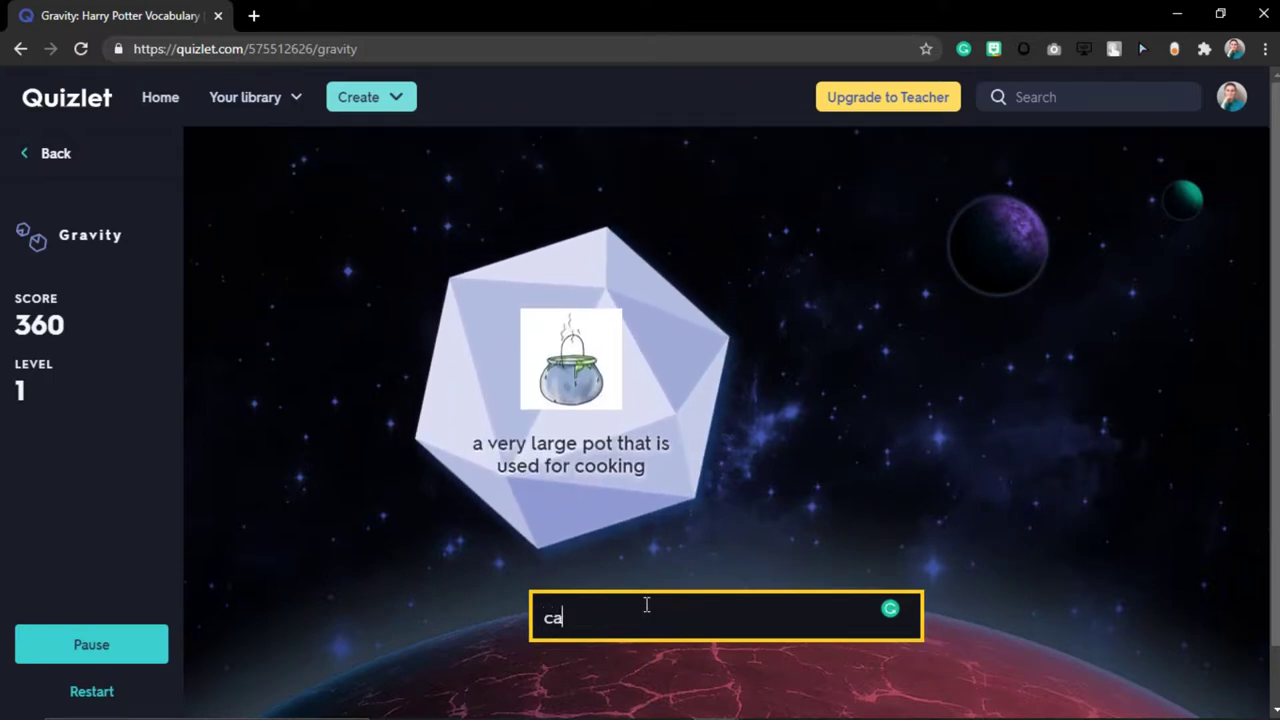
text(uldron)
key(Return)
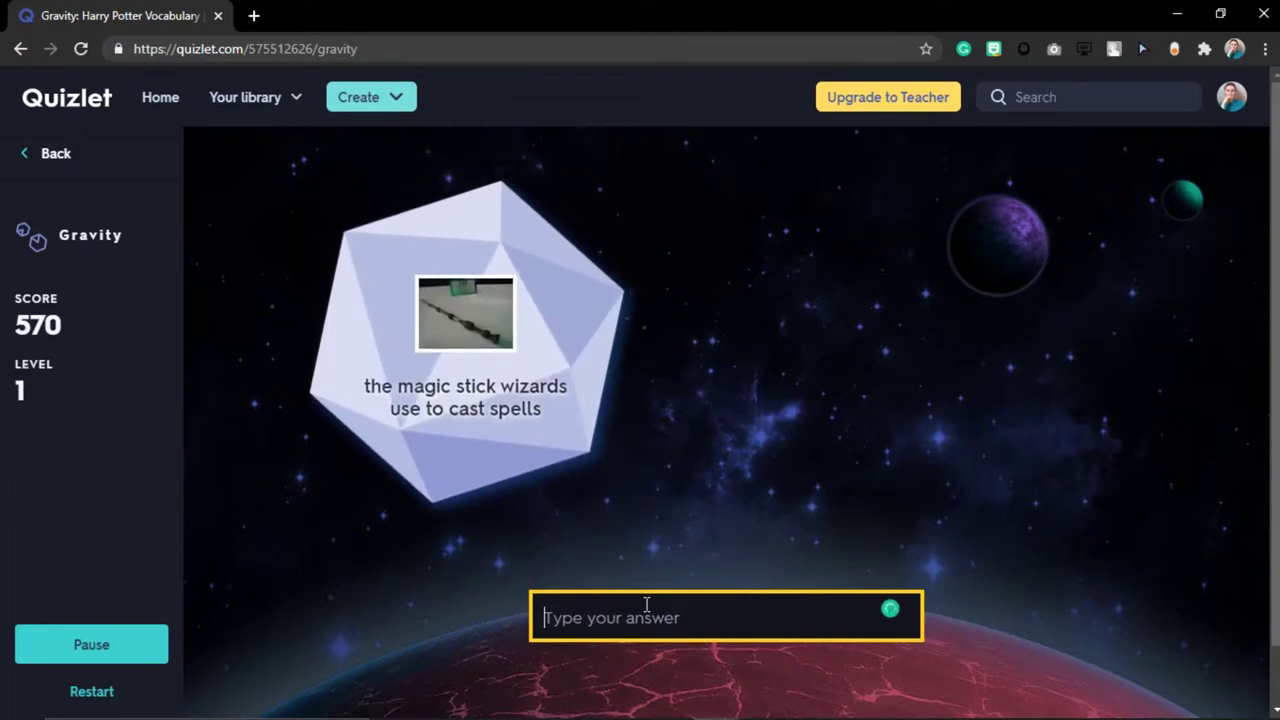
text(wand)
key(Return)
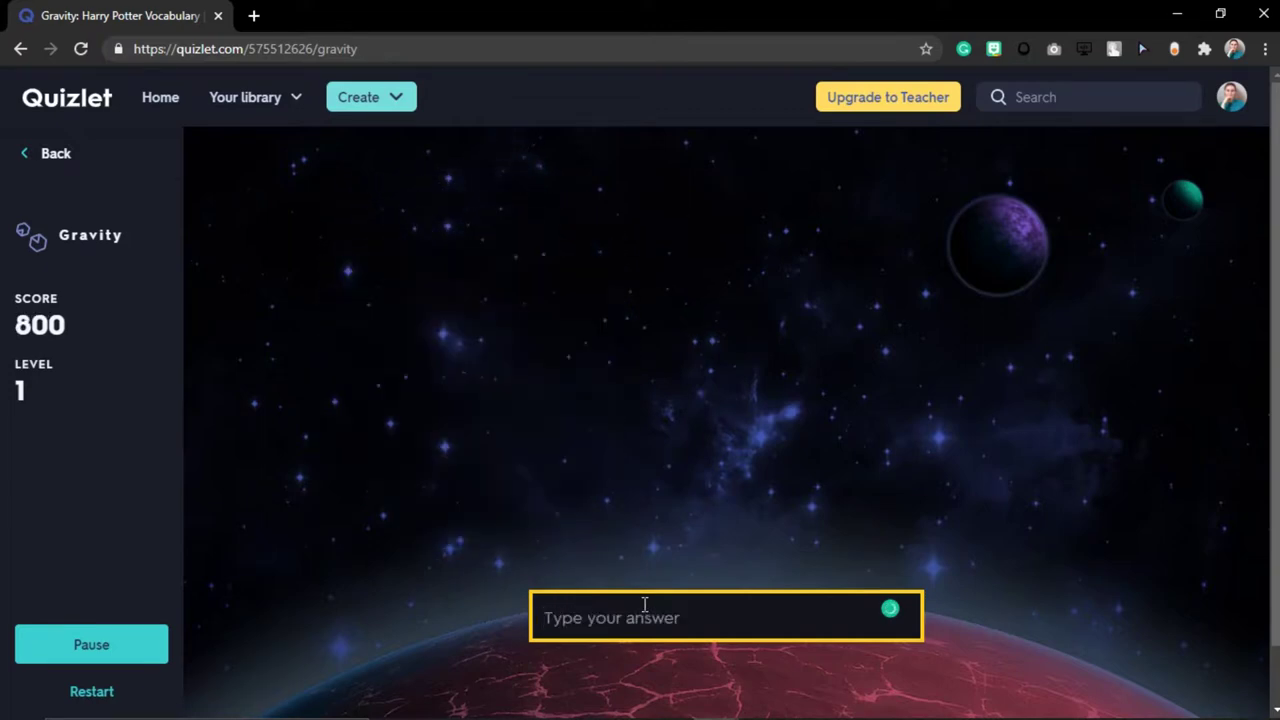
Answer the repeated asteroids for the large cooking pot and using magic with "cauldron" and "cast a spell"
text(ca)
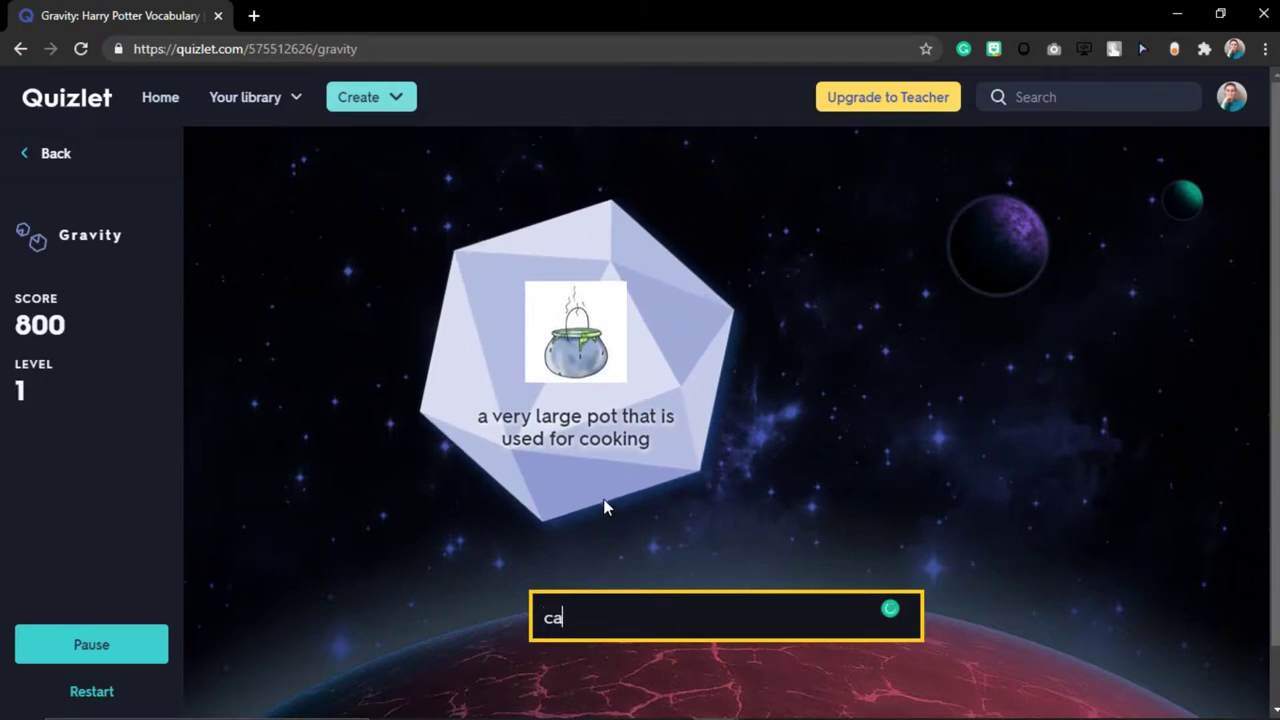
text(uldron)
key(Return)
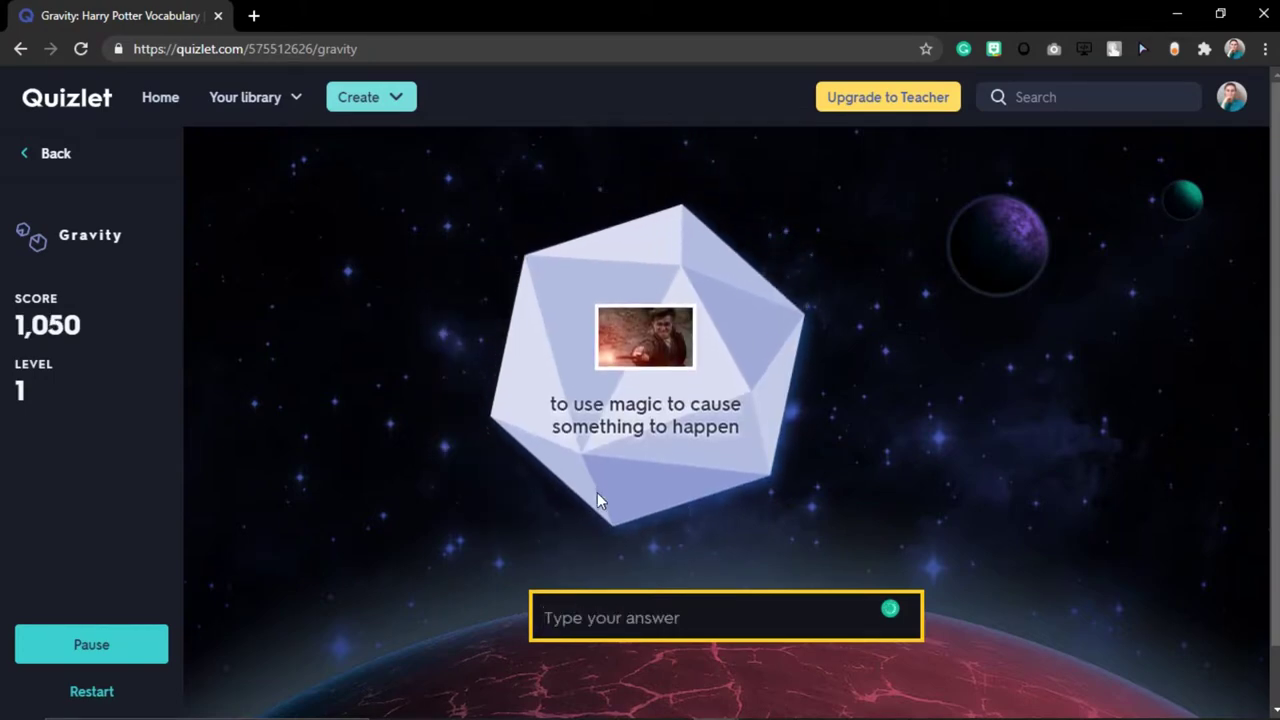
text(cast a s)
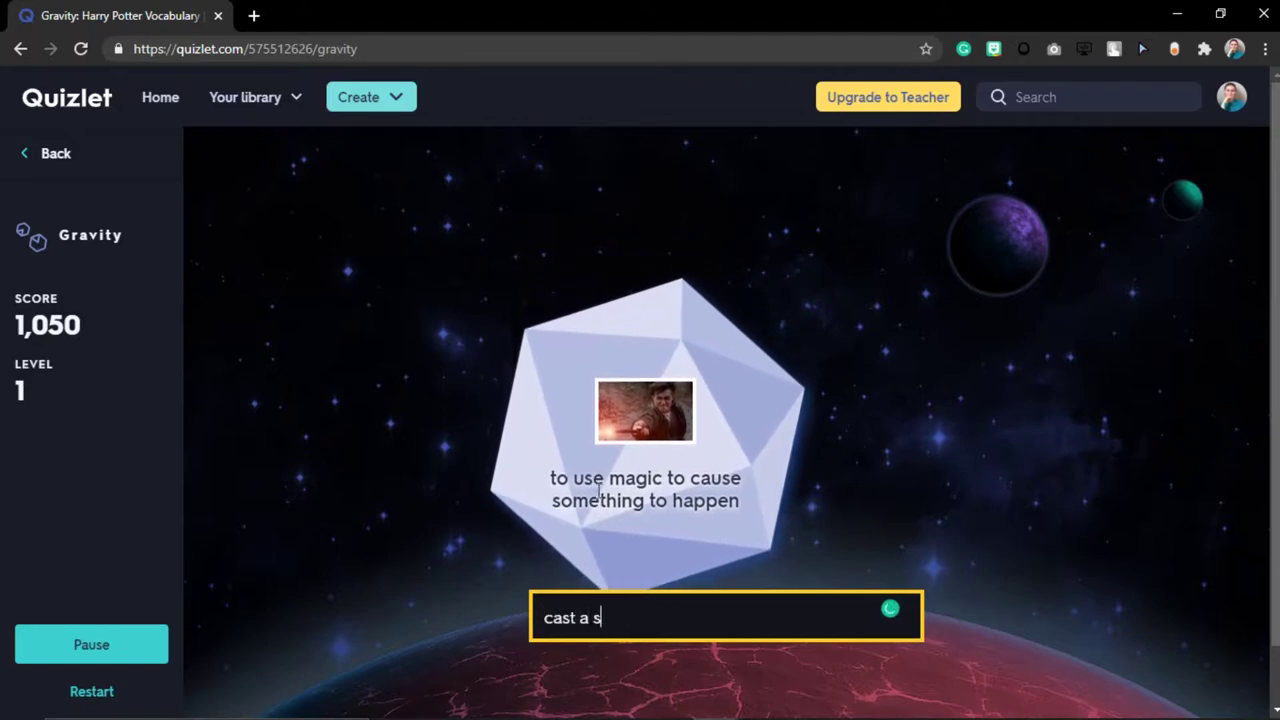
text(pell)
key(Return)
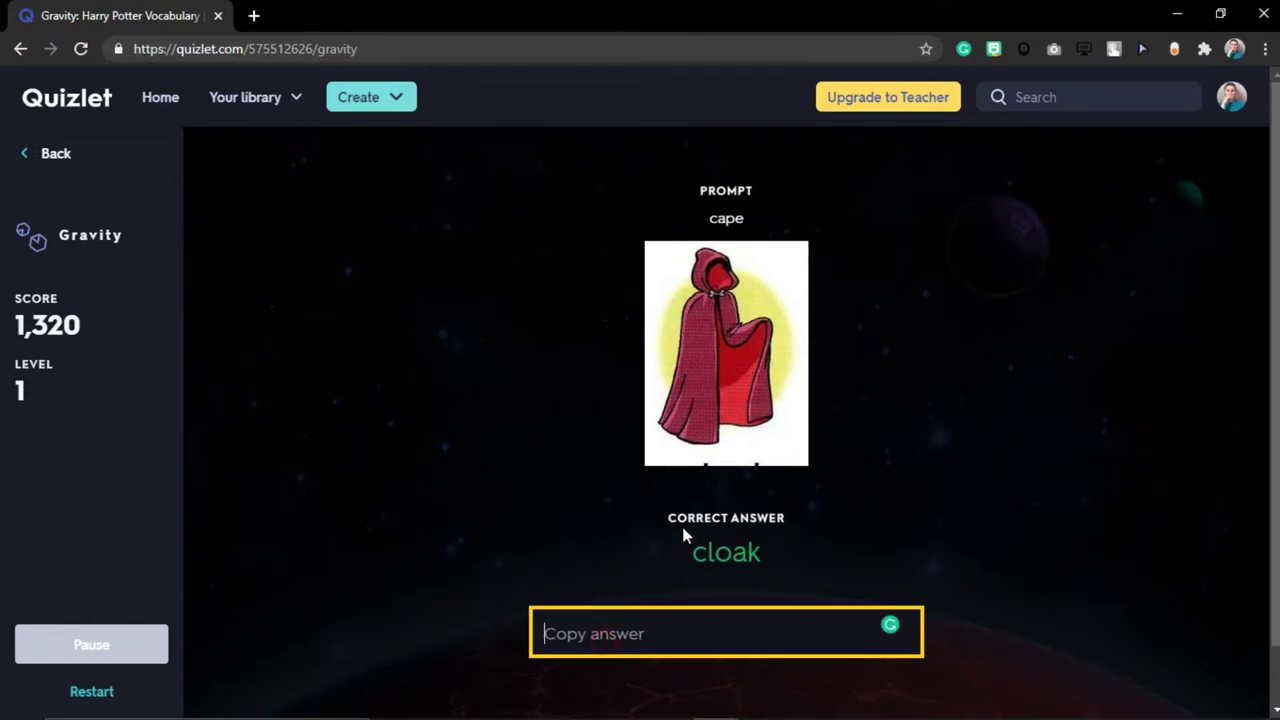
Restart the Gravity game and return to the Harry Potter Vocabulary set page
click(733, 545)
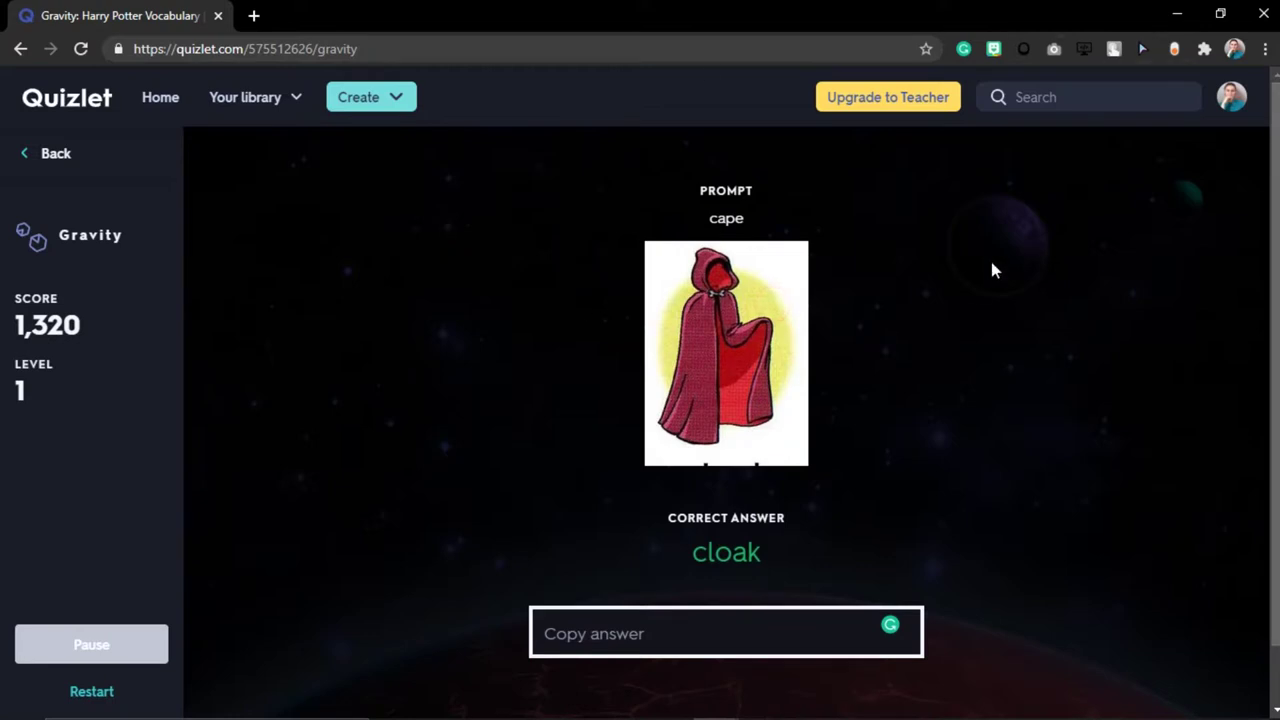
click(92, 692)
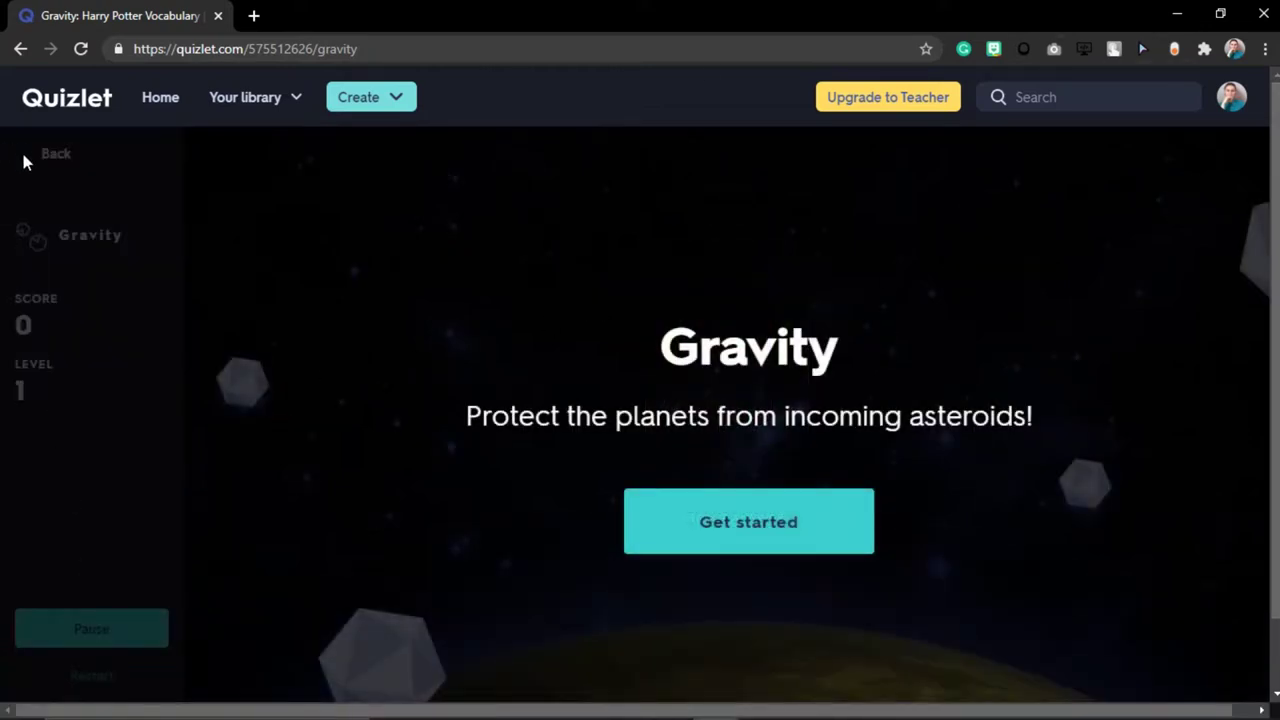
click(24, 49)
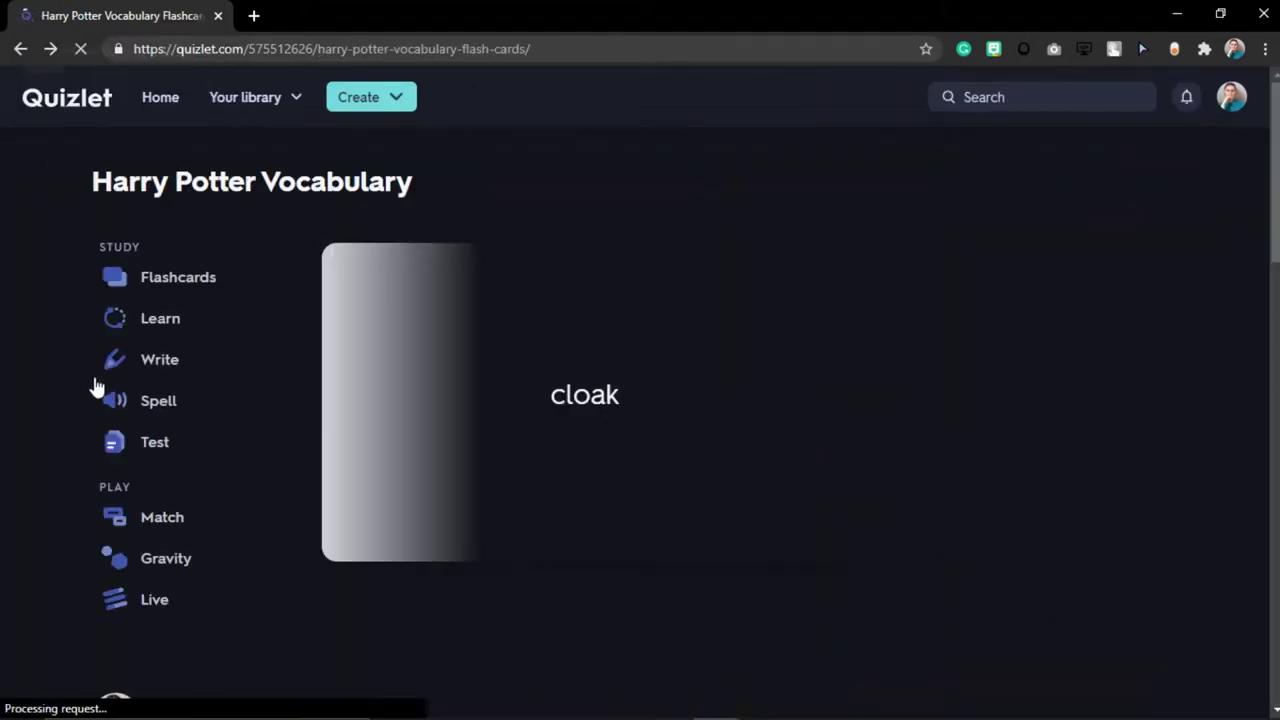
Check the Live game's requirement and open the set for adding terms
scroll(98, 388, down, 2)
mouse_move(175, 440)
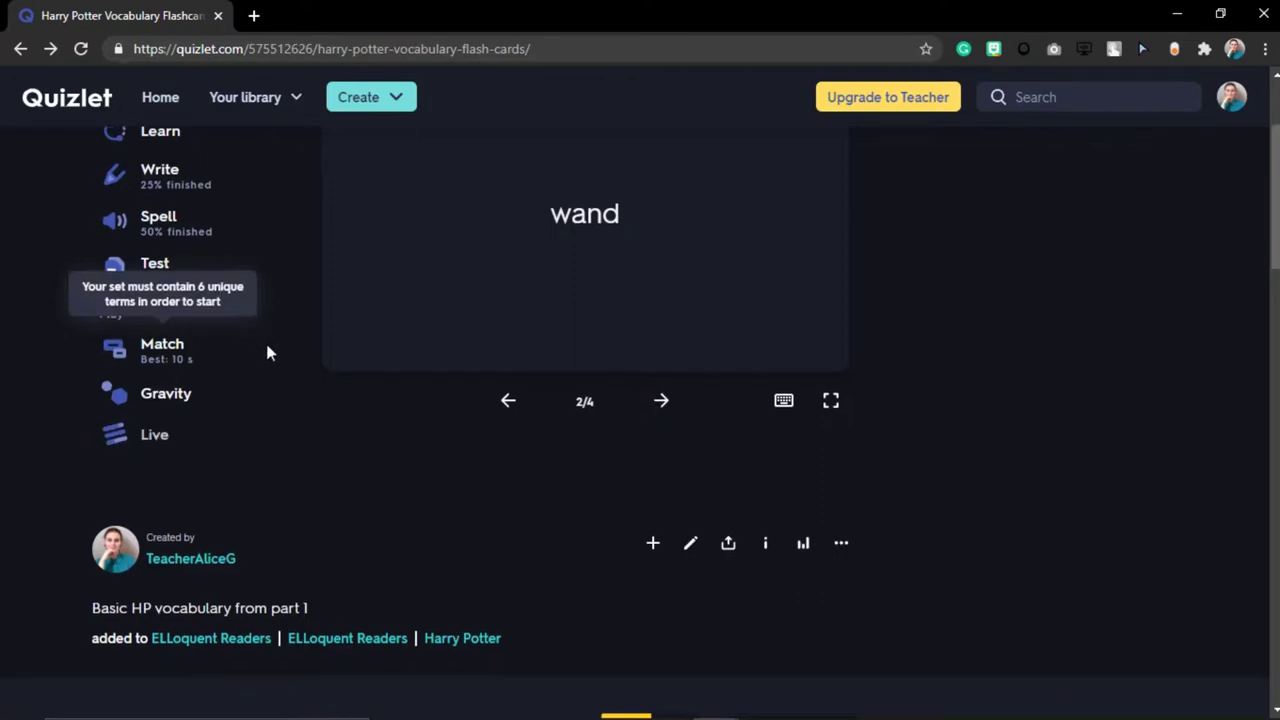
scroll(268, 352, down, 7)
scroll(775, 378, up, 2)
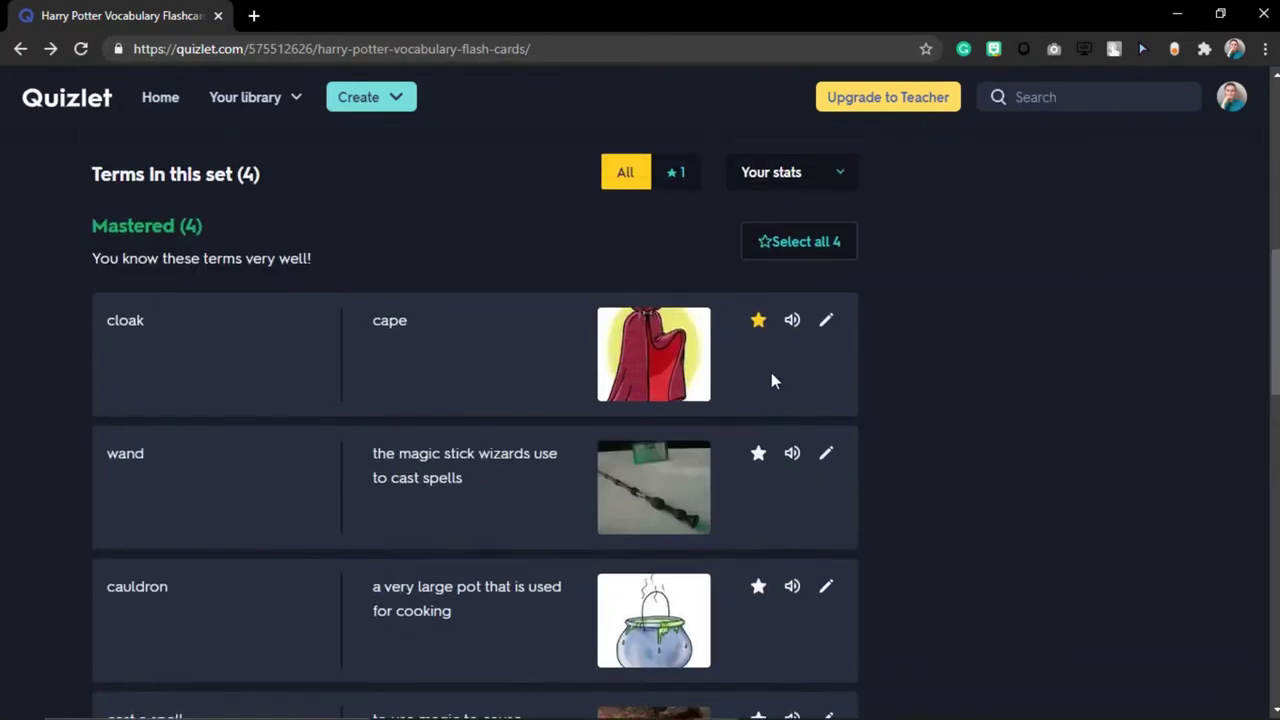
scroll(740, 385, down, 5)
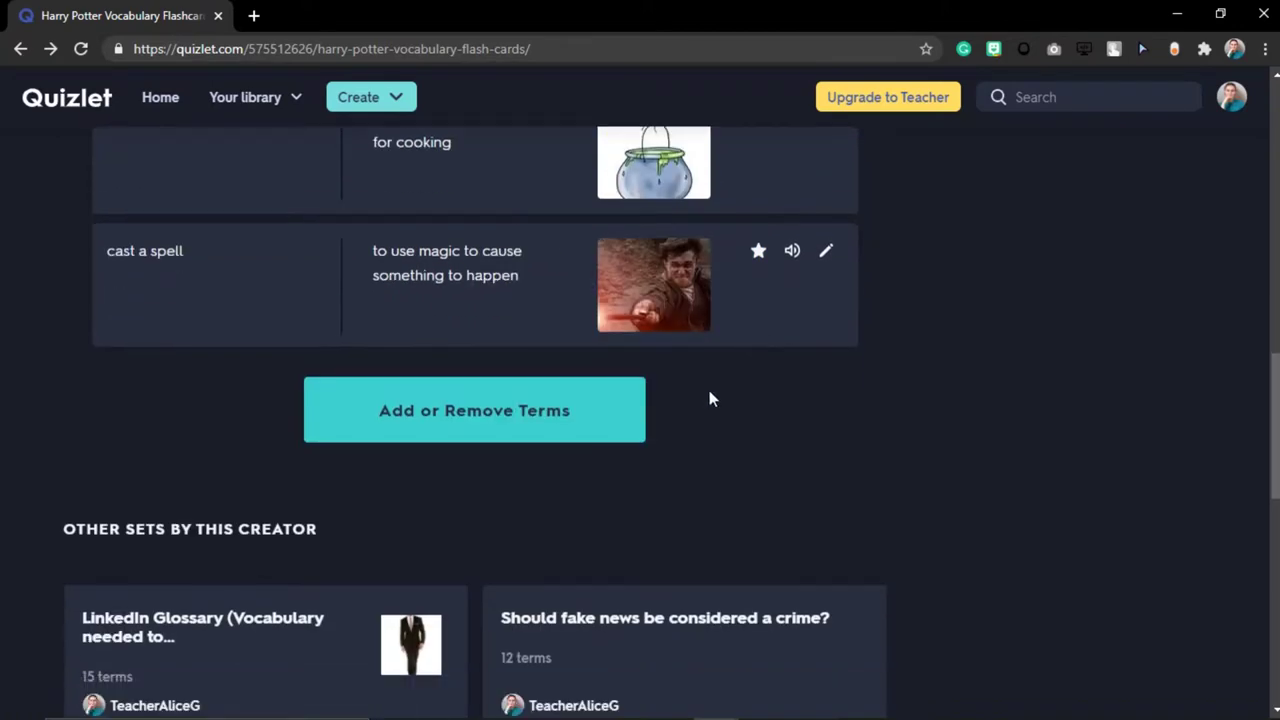
click(547, 430)
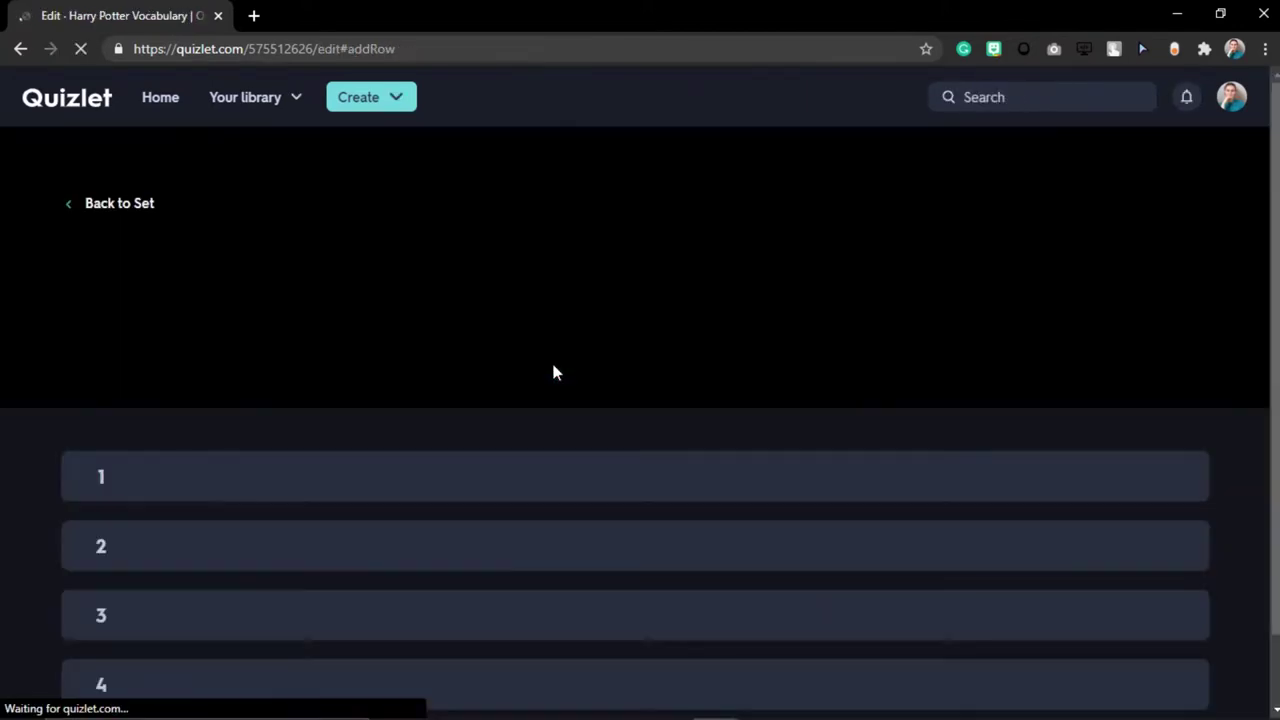
Enter "wizard" as the term of the fifth card
scroll(506, 333, down, 5)
scroll(490, 345, down, 3)
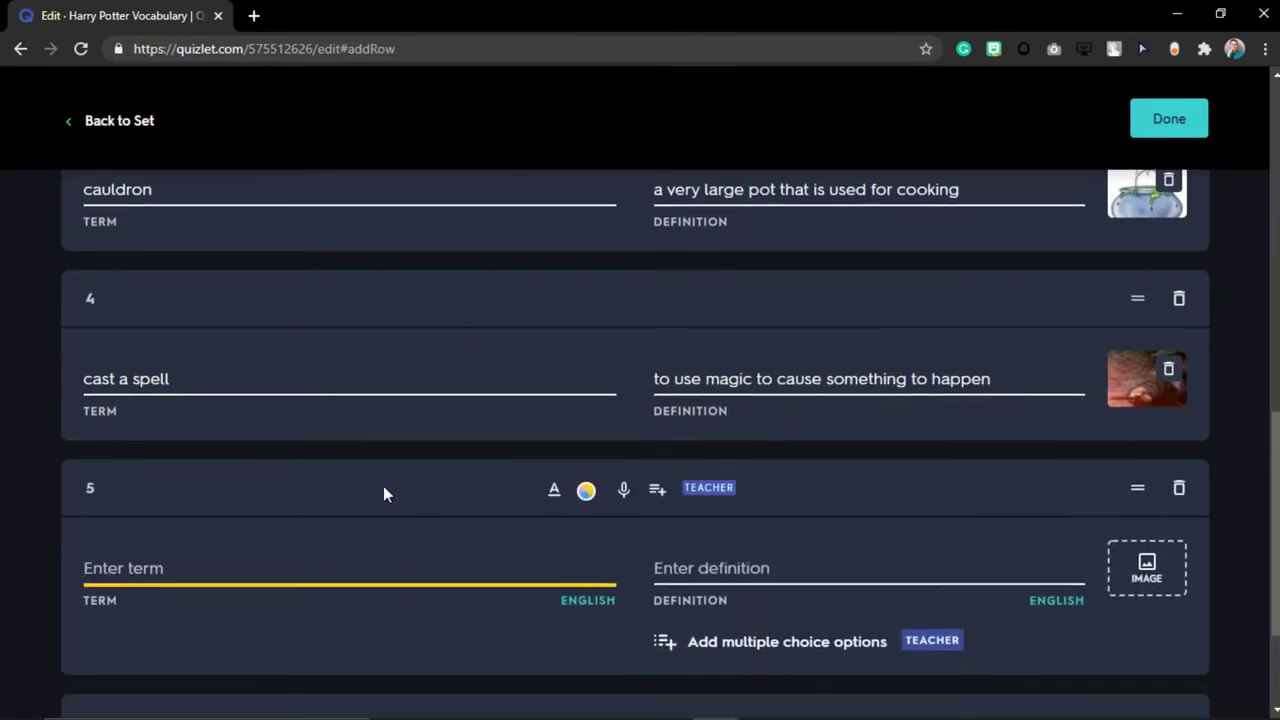
text(wiyae)
key(BackSpace)
key(BackSpace)
key(BackSpace)
text(zard)
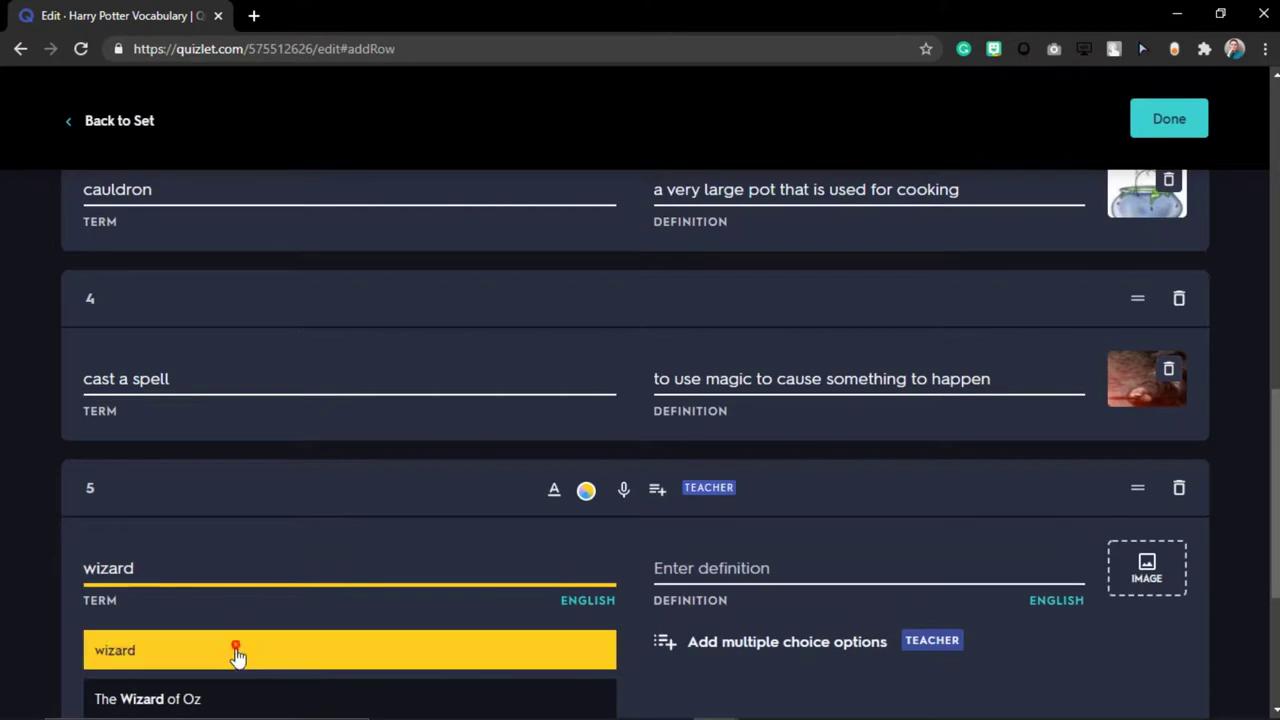
click(237, 649)
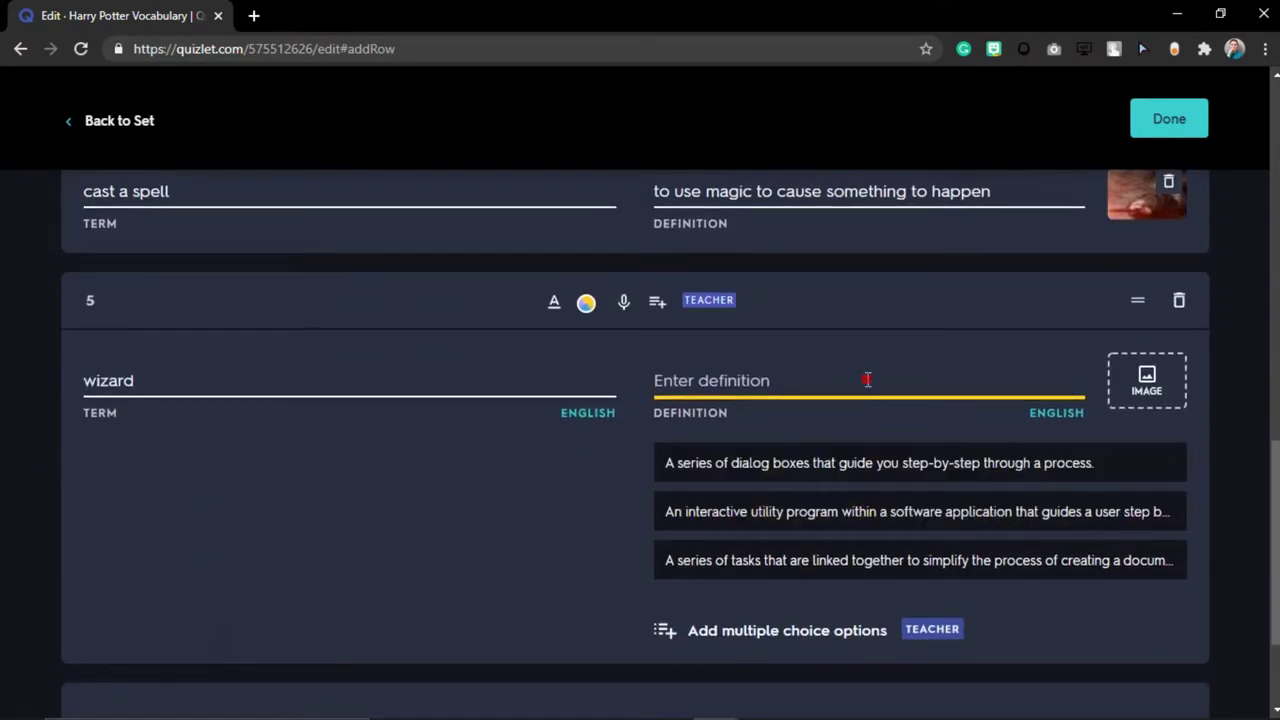
Give the wizard card the suggested definition "a person who practices magic; magician or sorcerer." and the image of a white-bearded wizard
text(a perss)
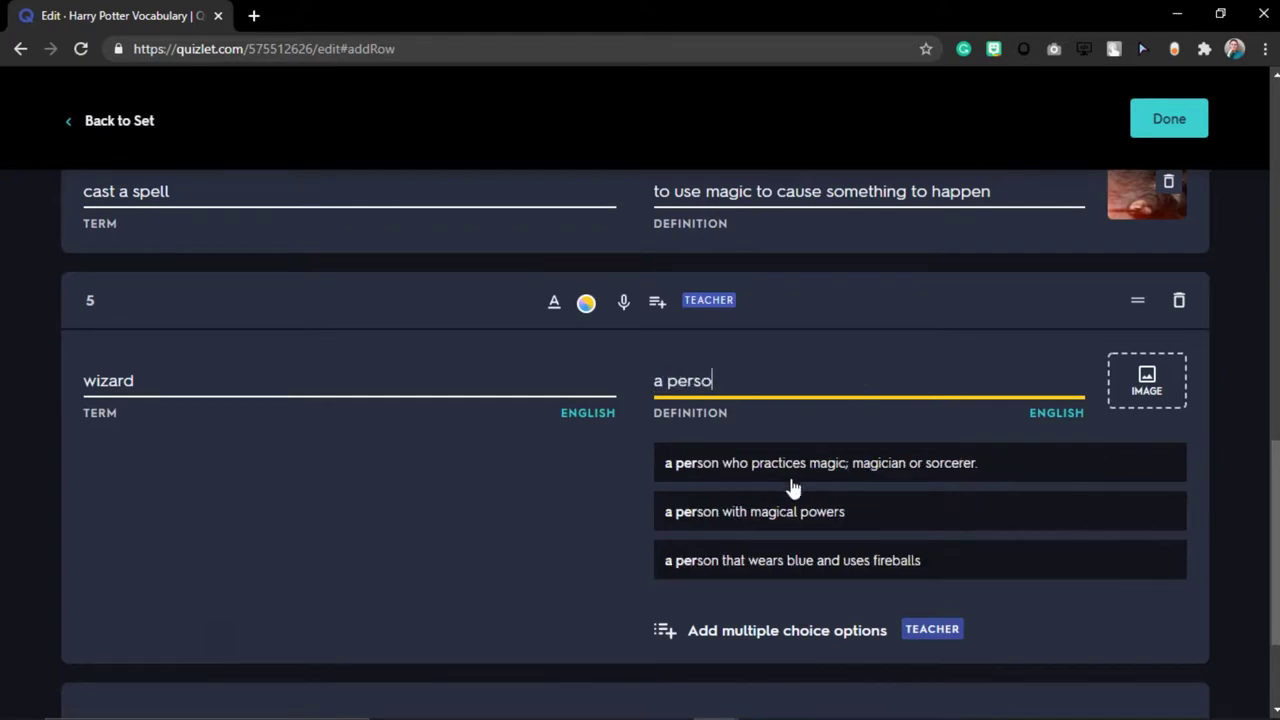
click(798, 472)
click(1178, 400)
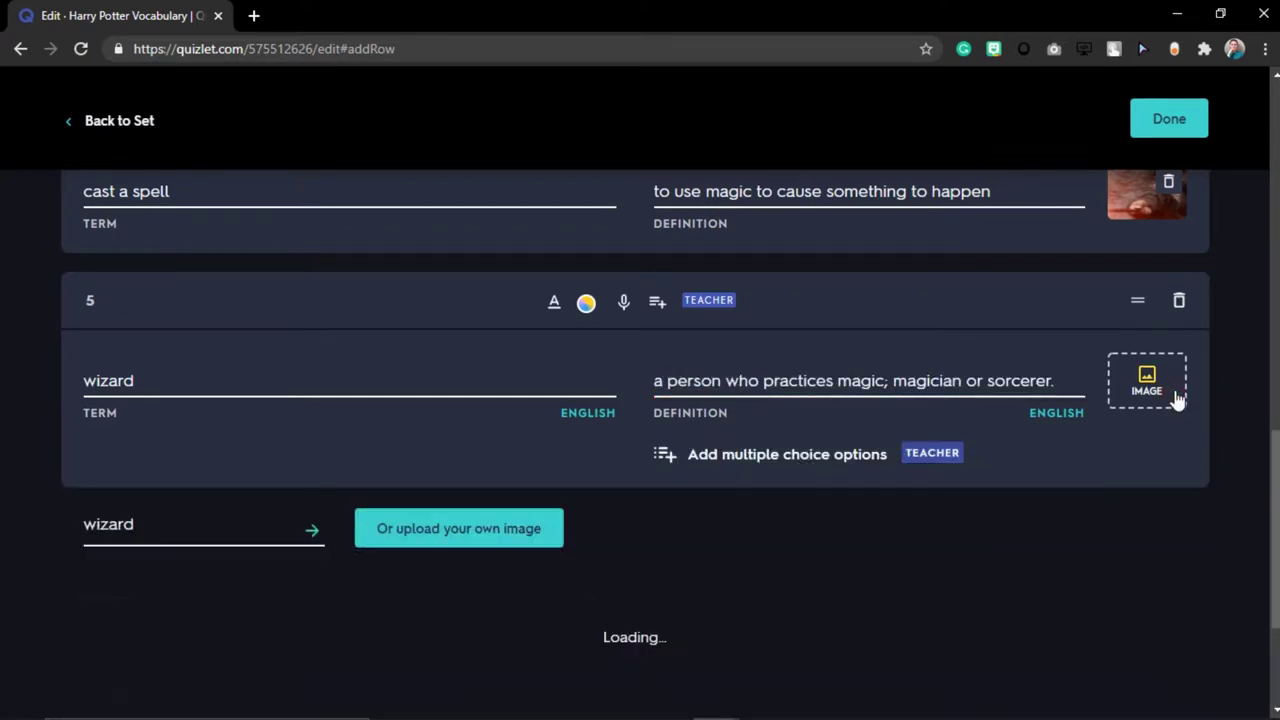
scroll(683, 493, down, 1)
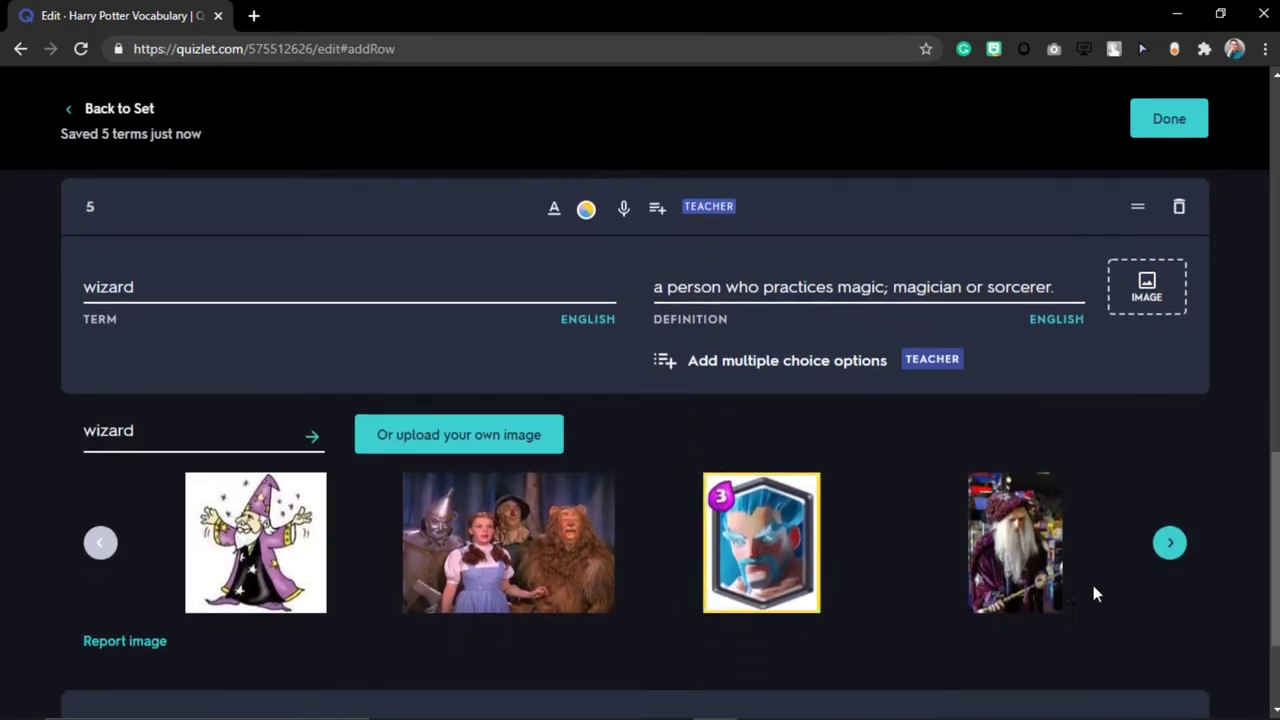
click(1015, 545)
Add a sixth card to the set with the term "witch"
click(666, 576)
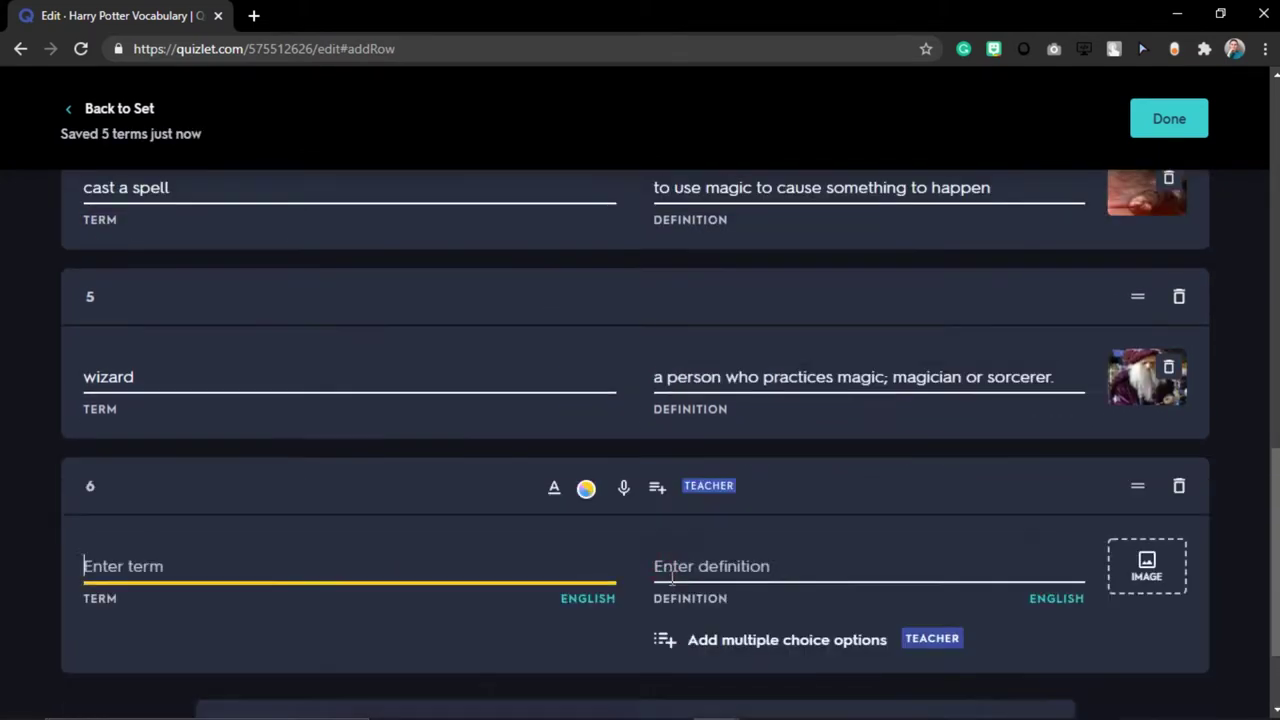
text(witch)
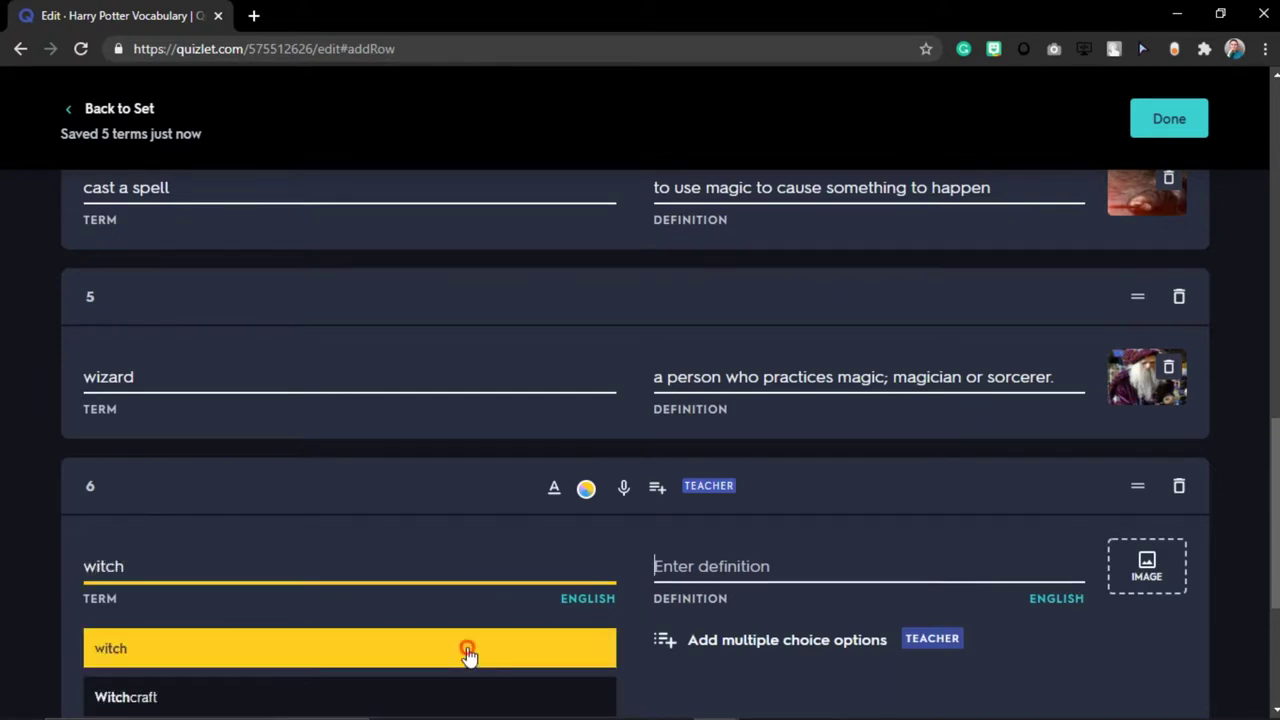
click(466, 649)
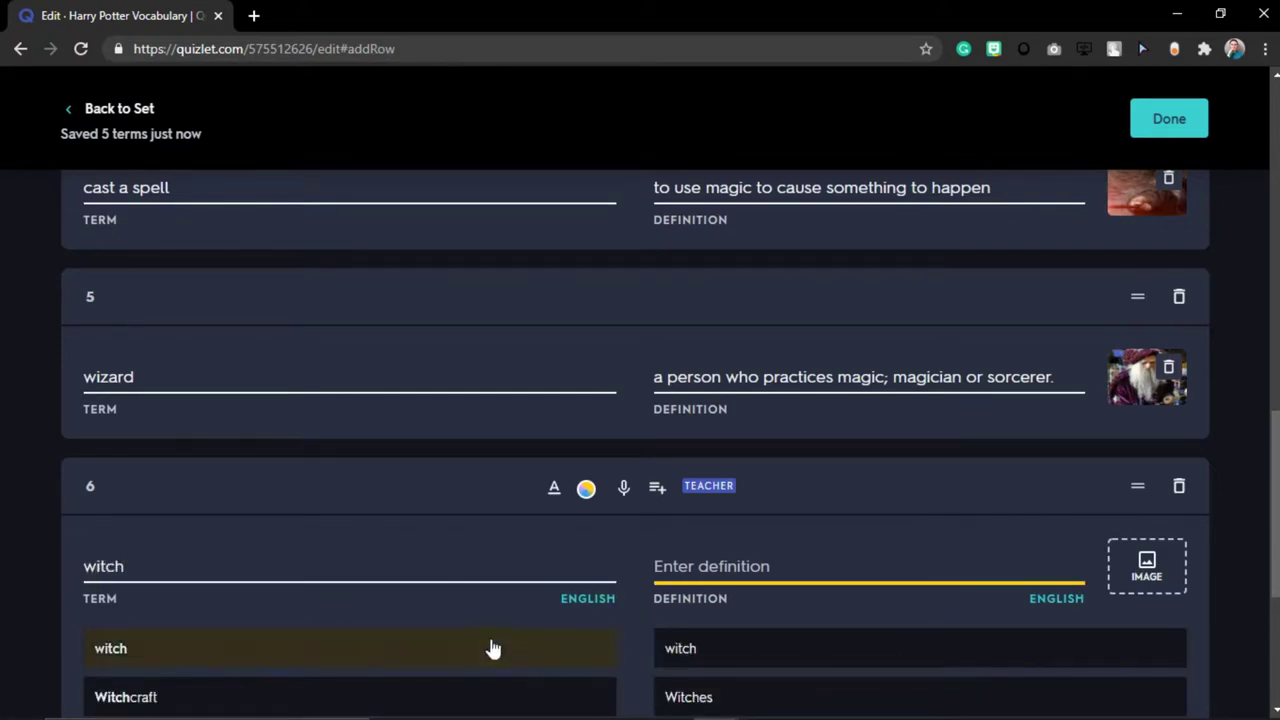
Give the witch card the suggested definition "person usually a woman, believed to possess evil powers acquired by contract or association with the devil."
click(488, 646)
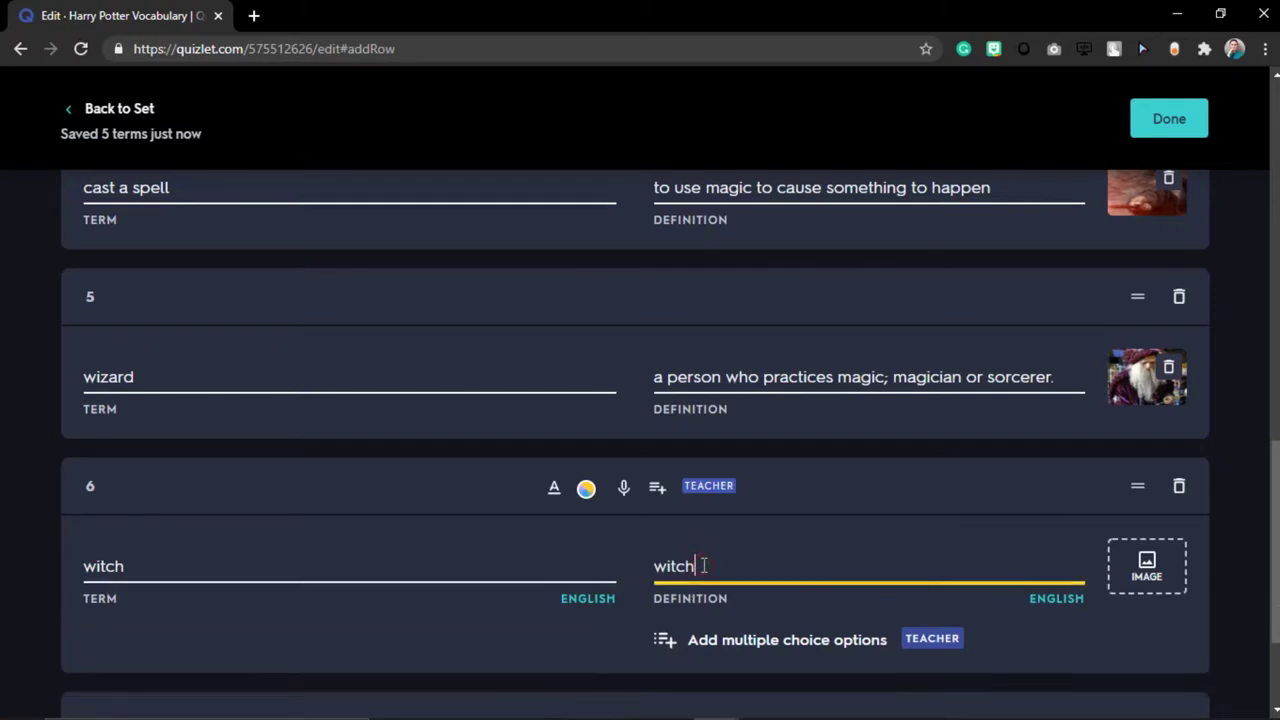
key(BackSpace)
key(BackSpace)
key(BackSpace)
text(a person)
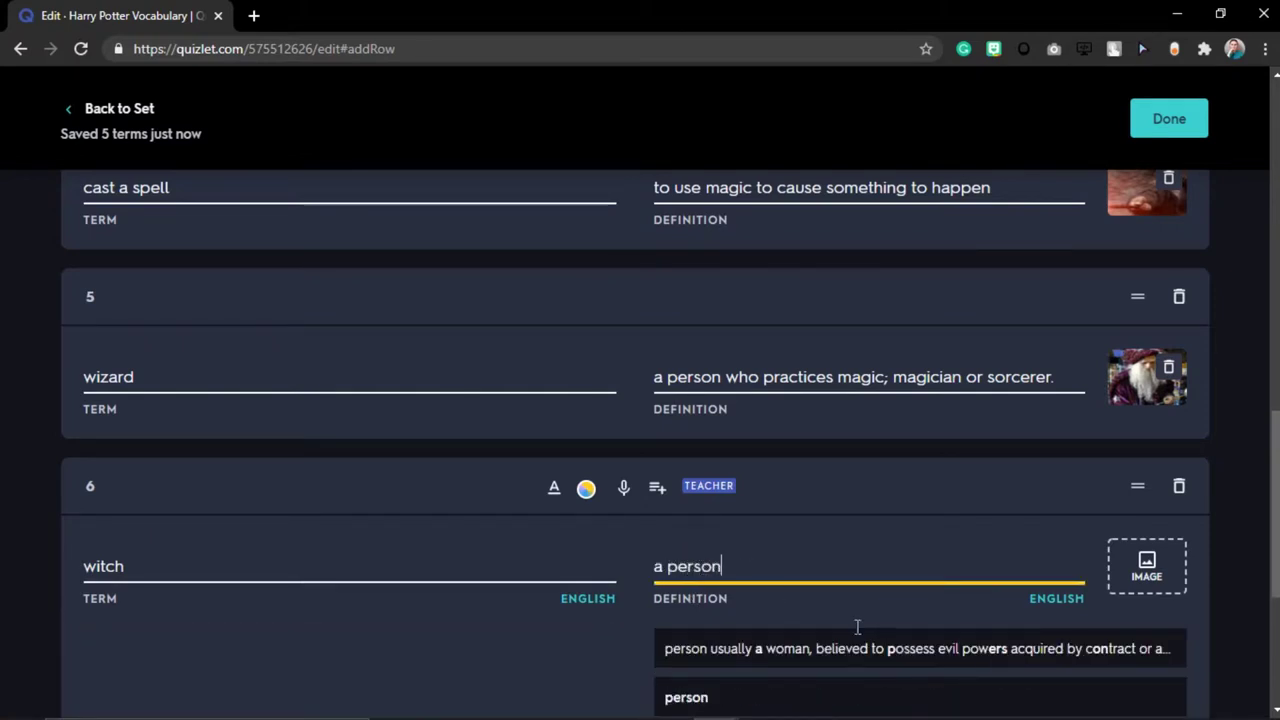
click(858, 648)
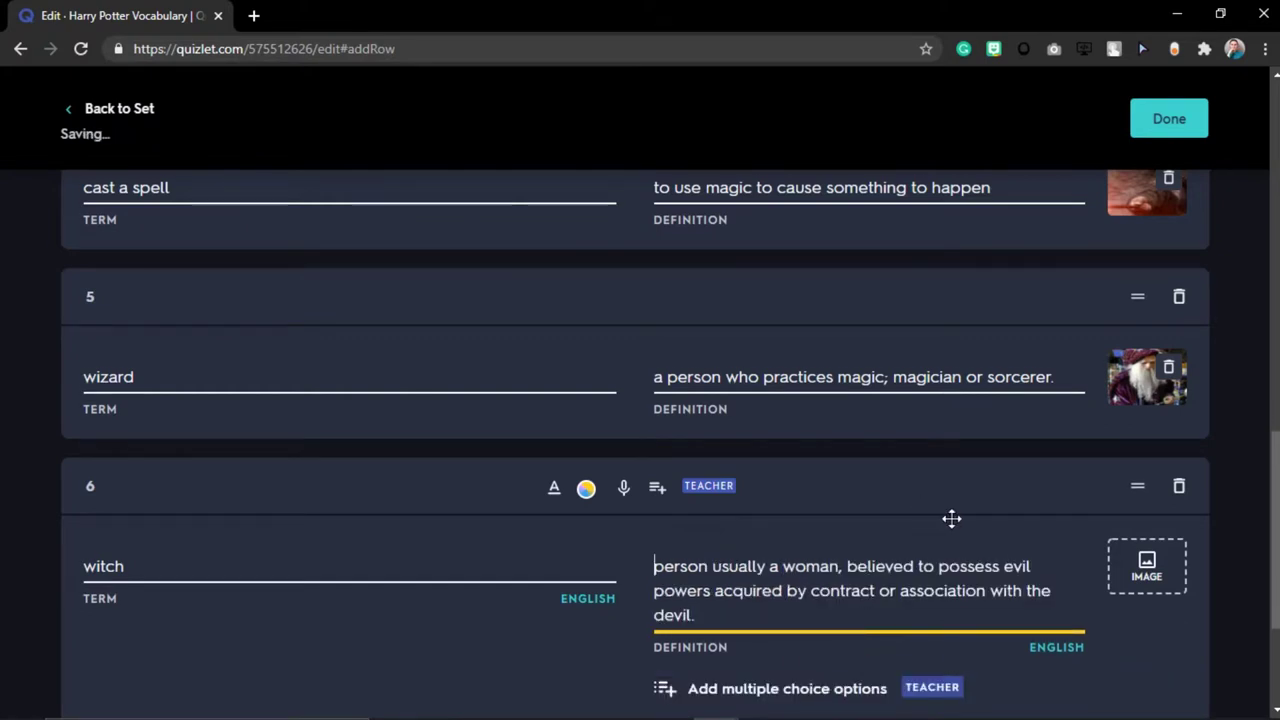
Add the witch trial painting as the witch card's image and finish editing the set
scroll(951, 518, down, 1)
click(1168, 495)
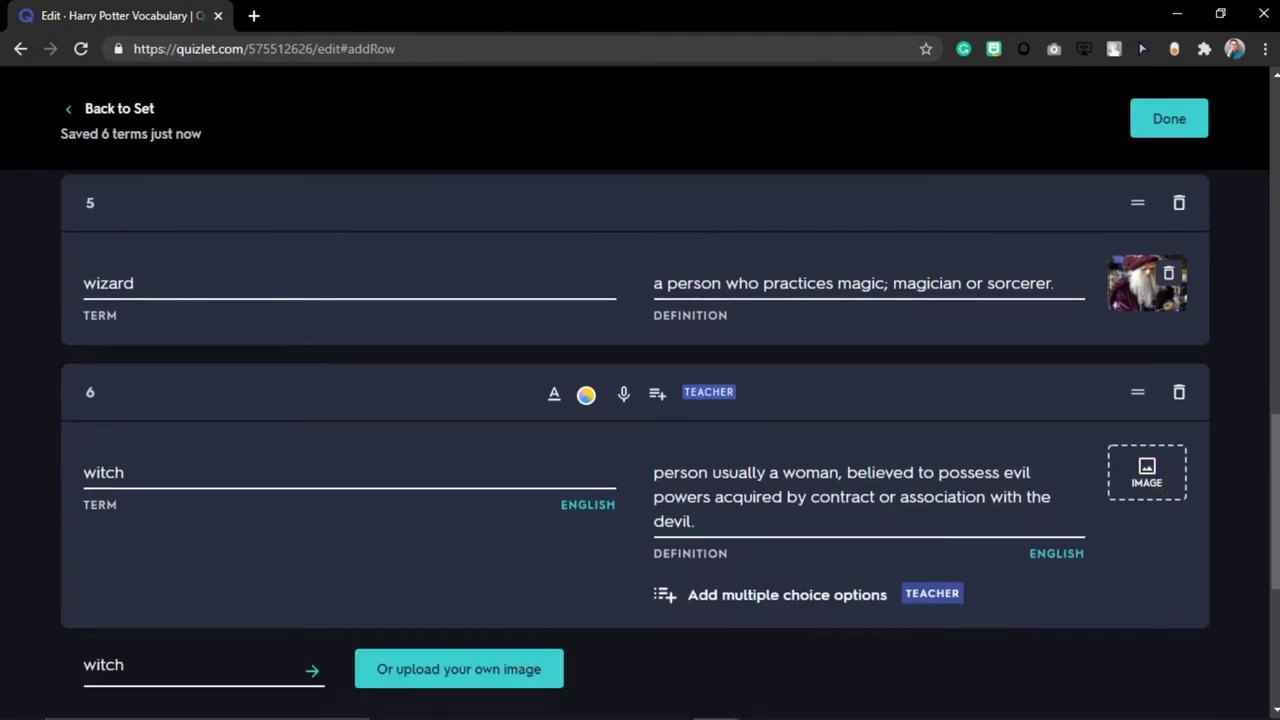
scroll(611, 614, down, 4)
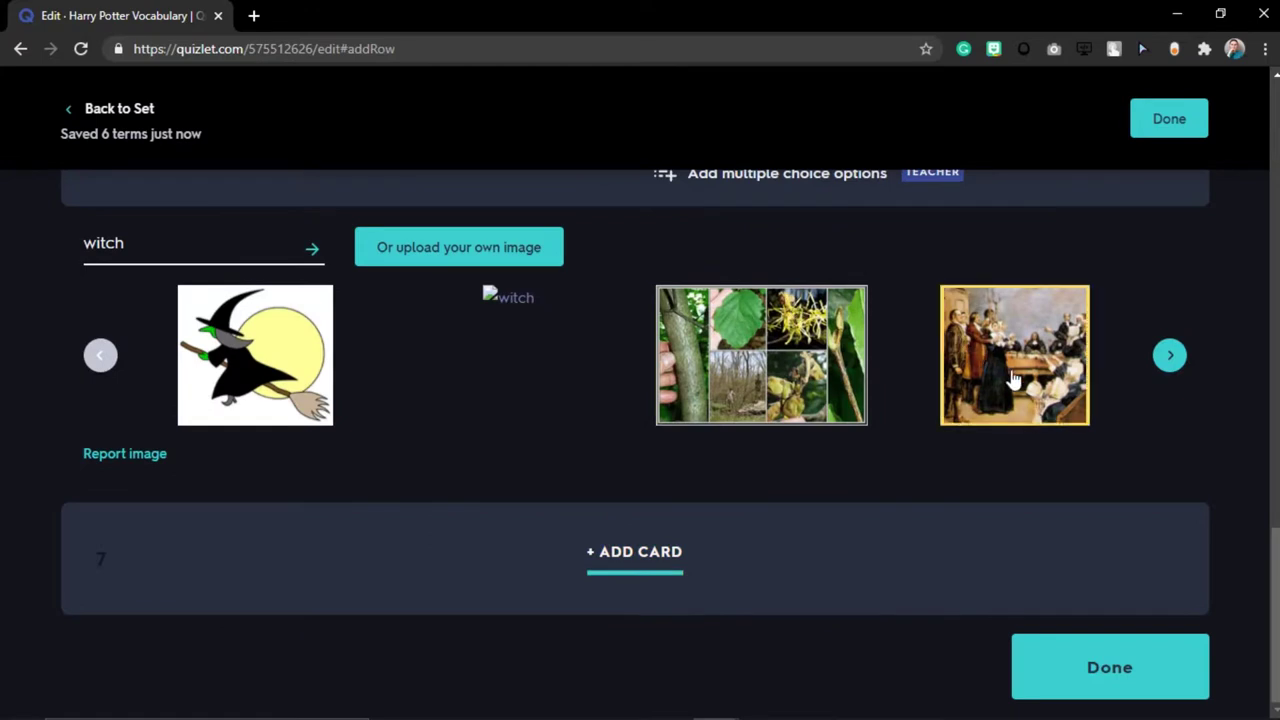
click(1012, 352)
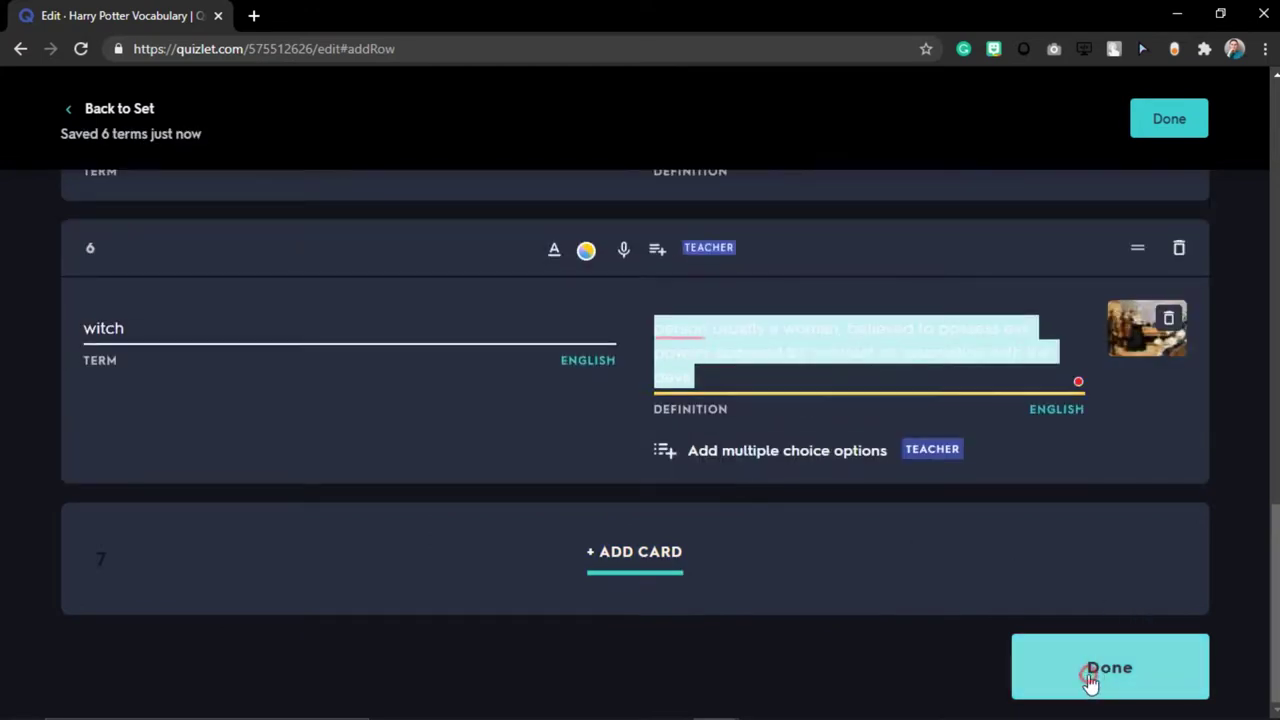
click(1089, 678)
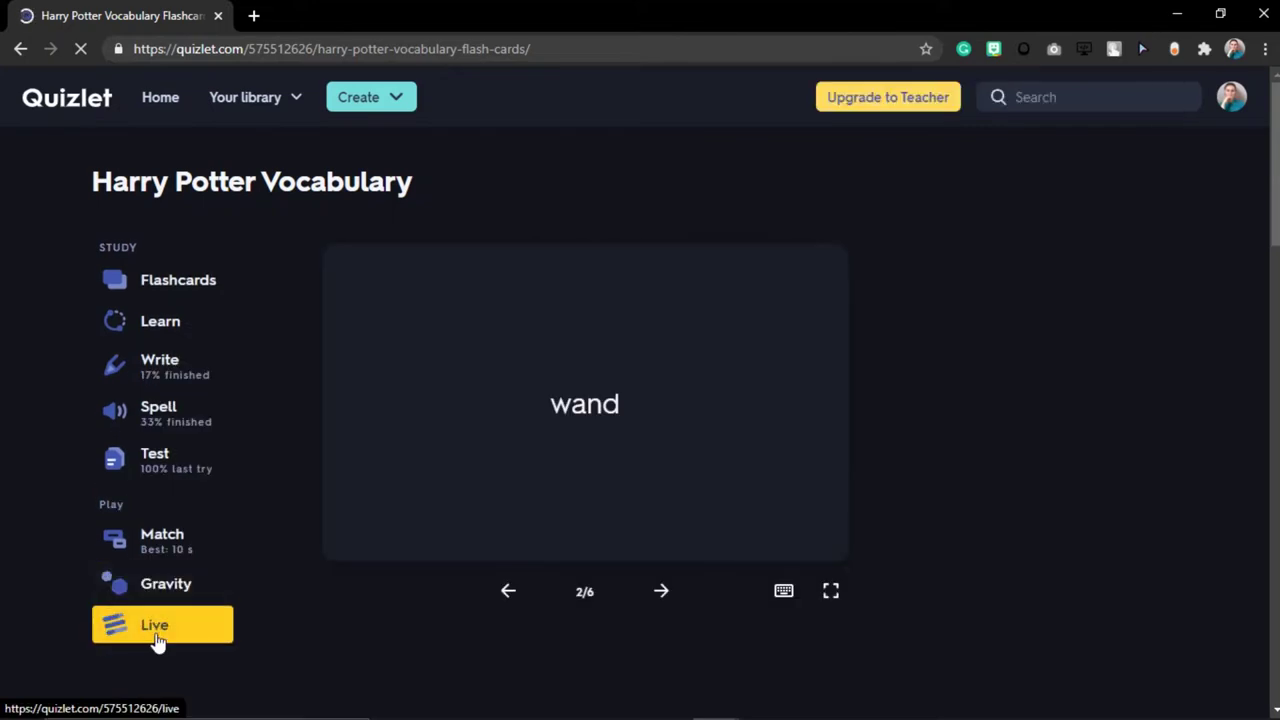
Open the Live game for the set and watch its introduction video in full screen
click(157, 643)
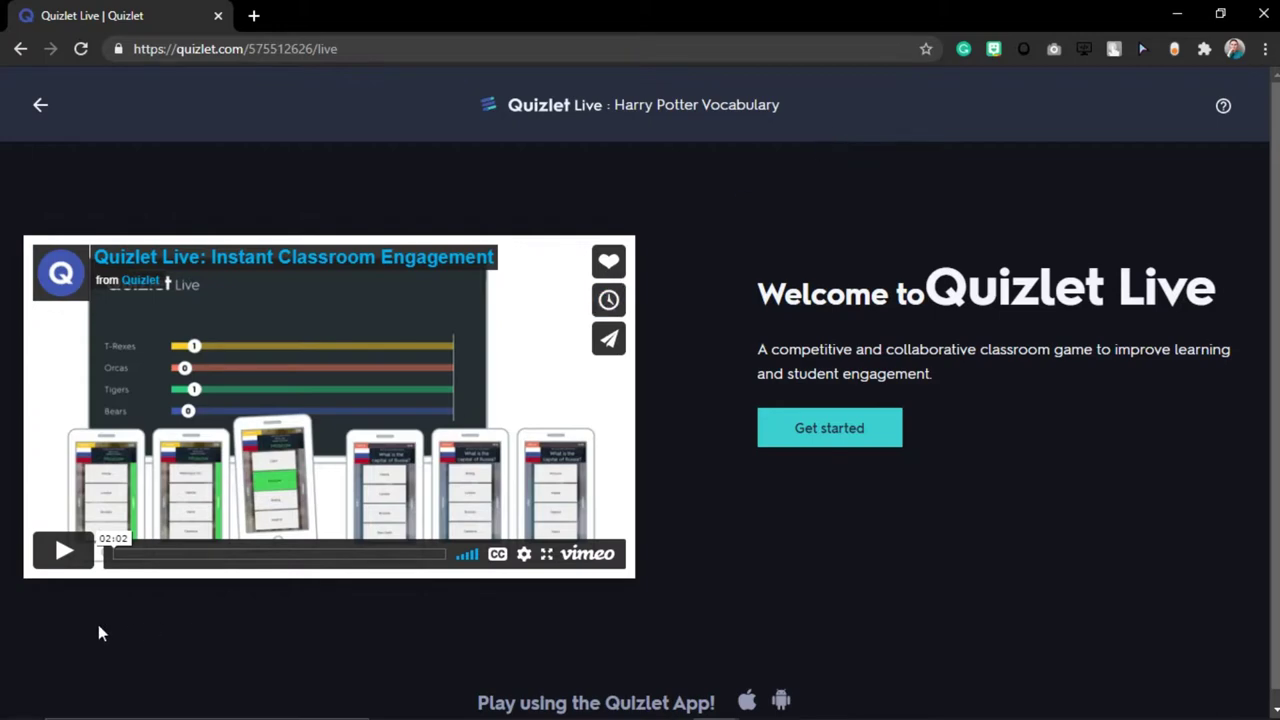
click(58, 570)
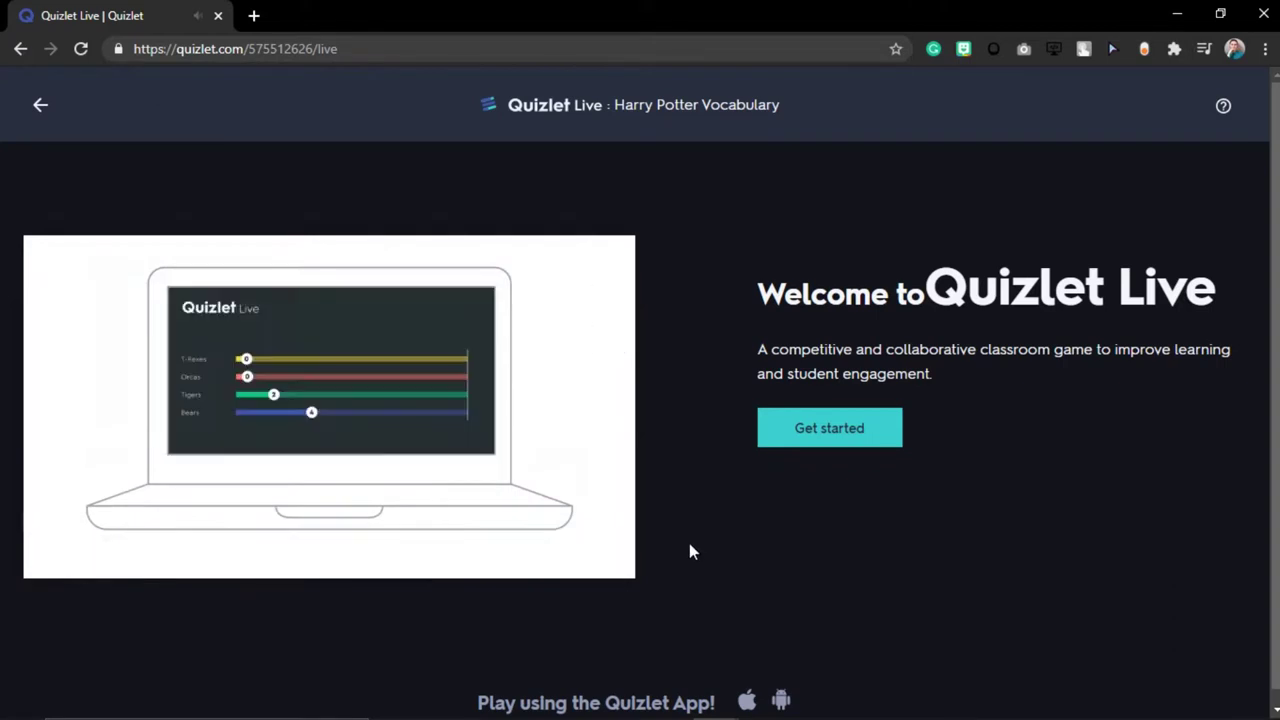
mouse_move(571, 557)
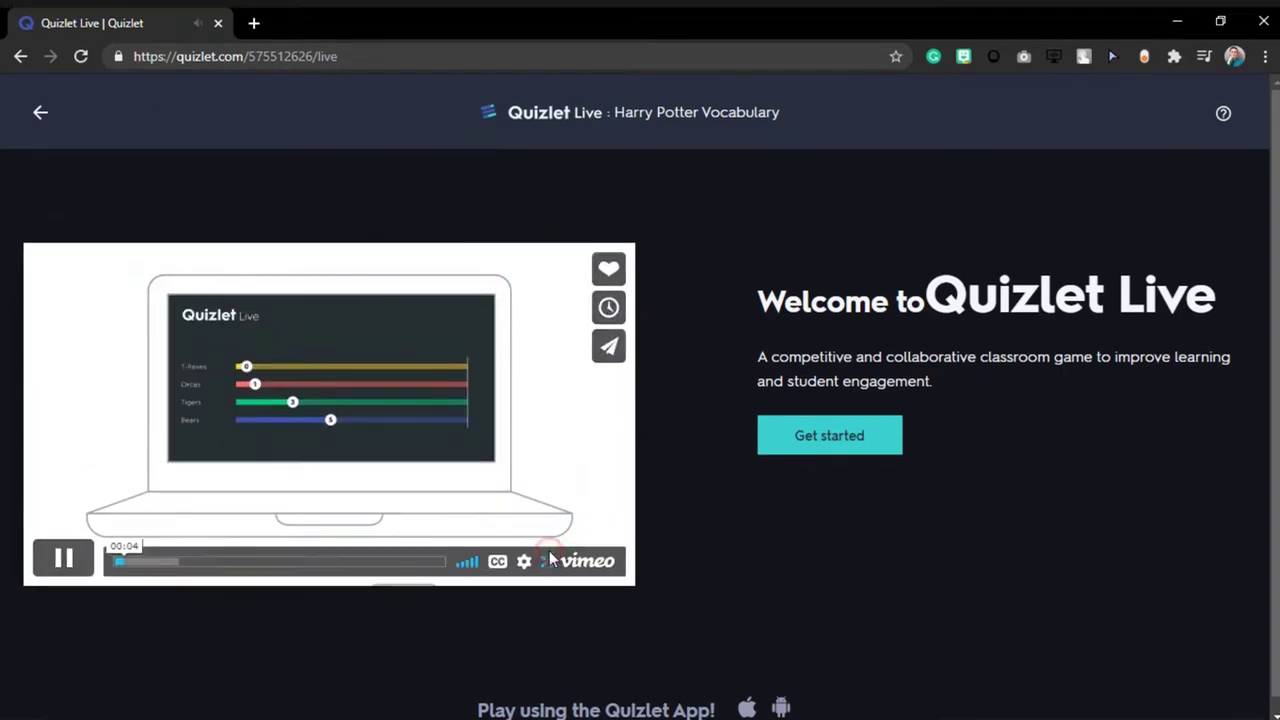
click(549, 556)
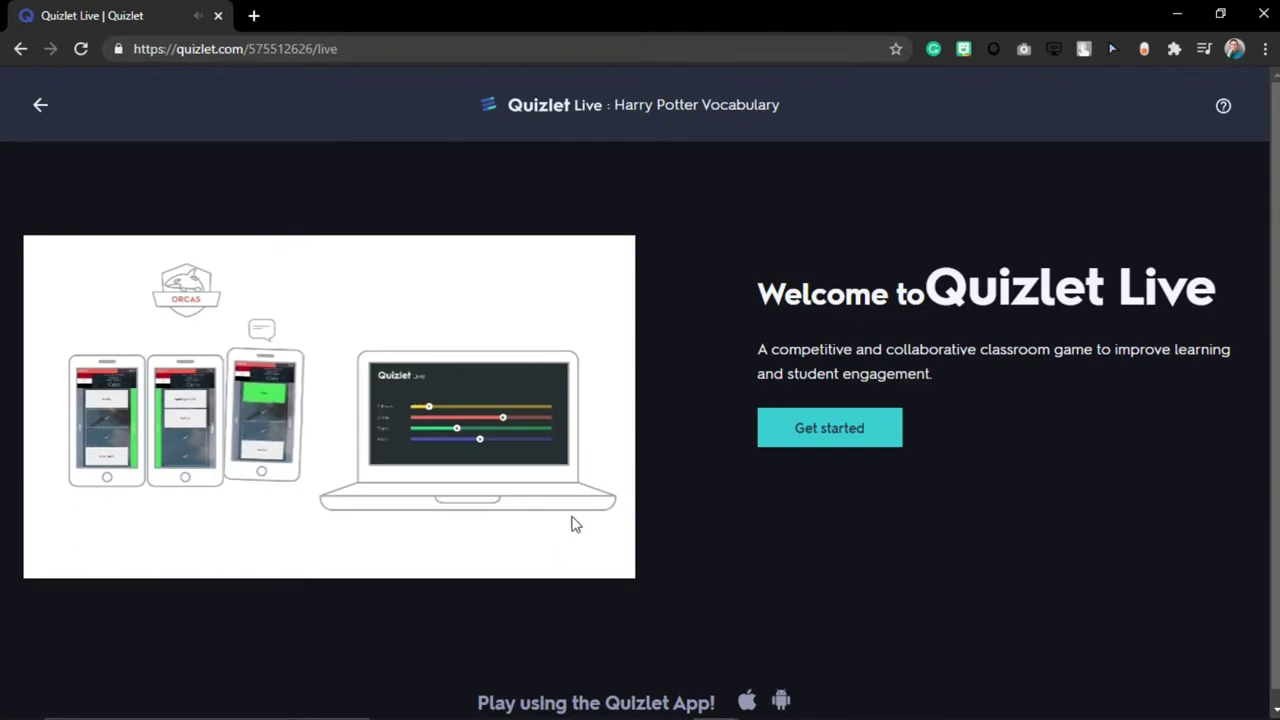
mouse_move(549, 365)
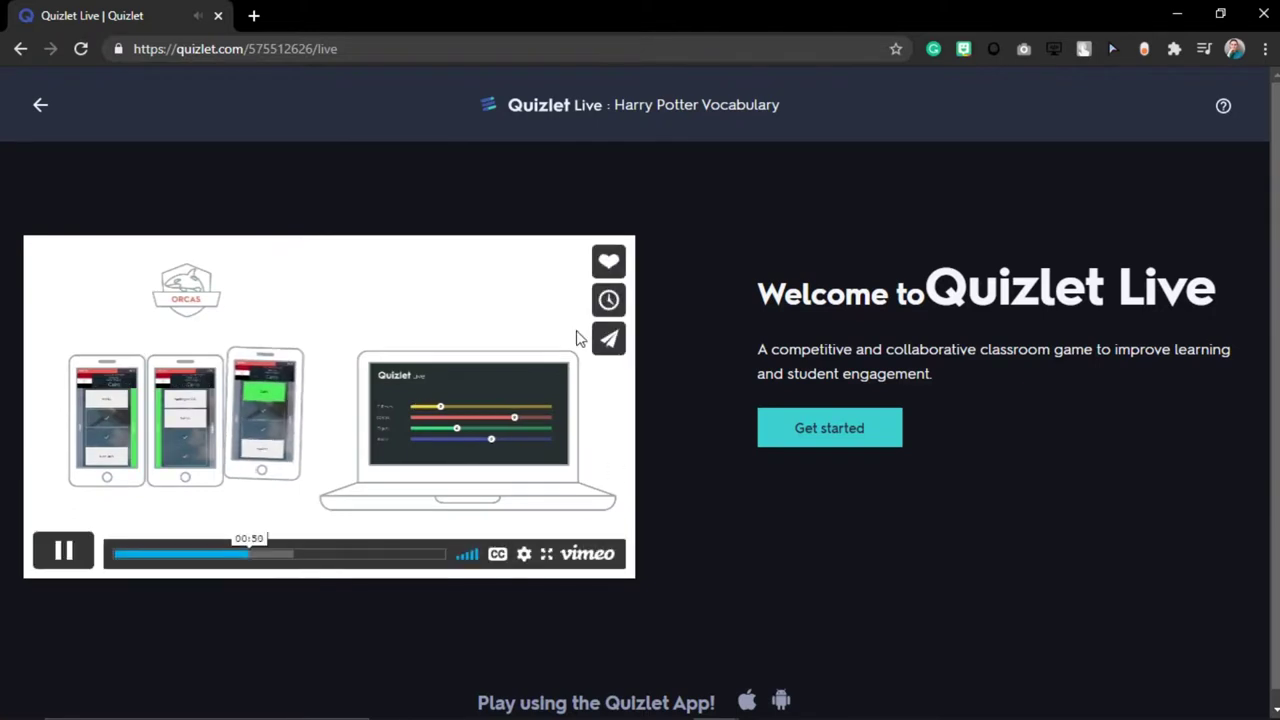
click(546, 553)
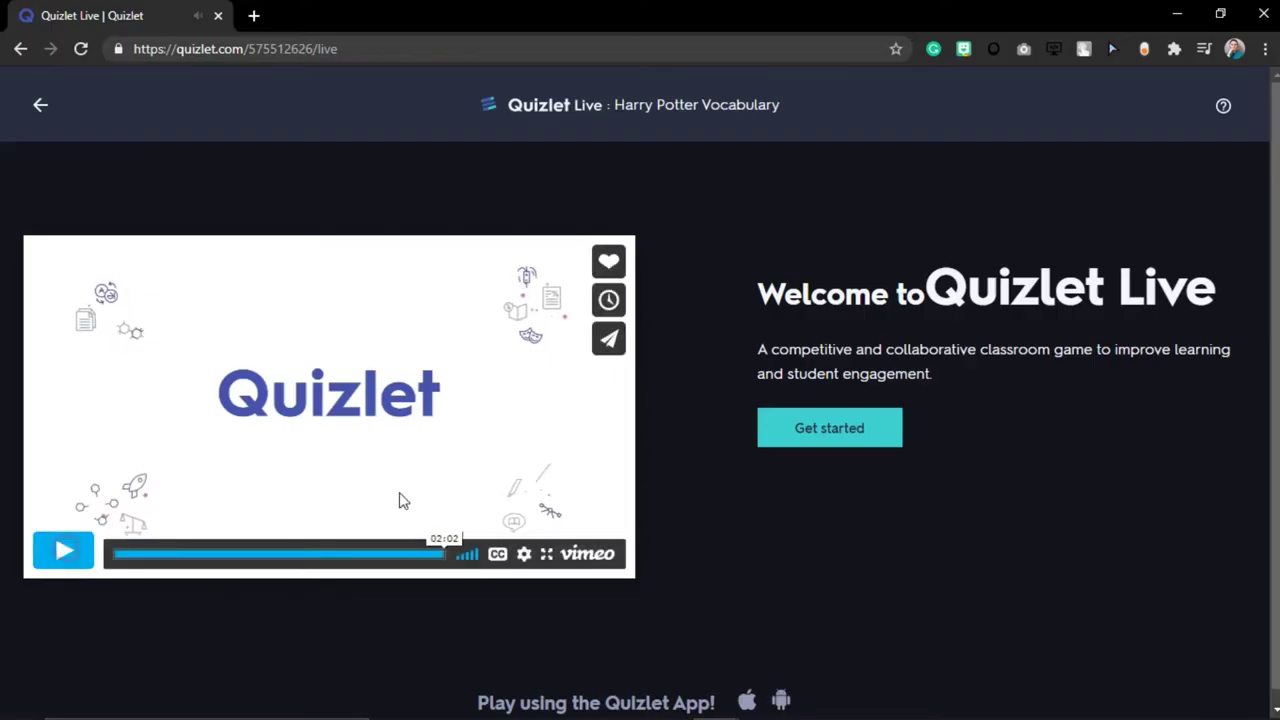
Set up a Live game for individuals with the Term and Definition question format
scroll(958, 435, down, 1)
mouse_move(748, 680)
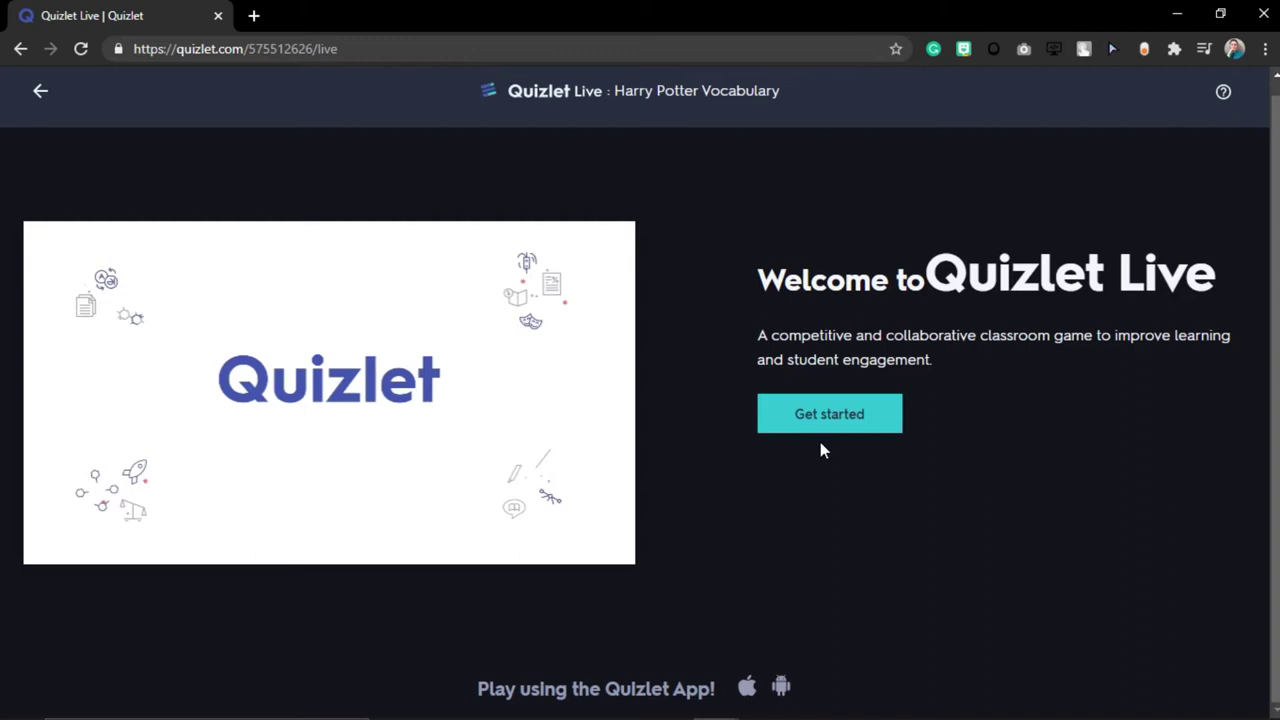
click(843, 425)
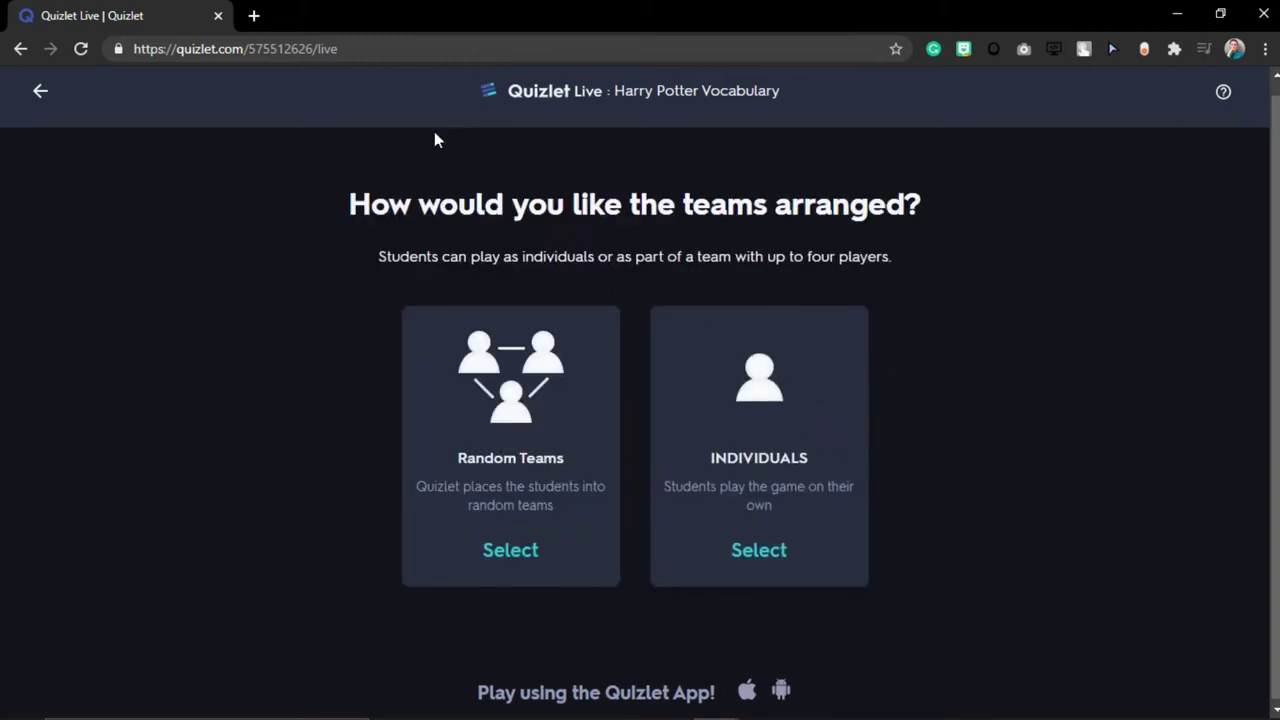
click(816, 390)
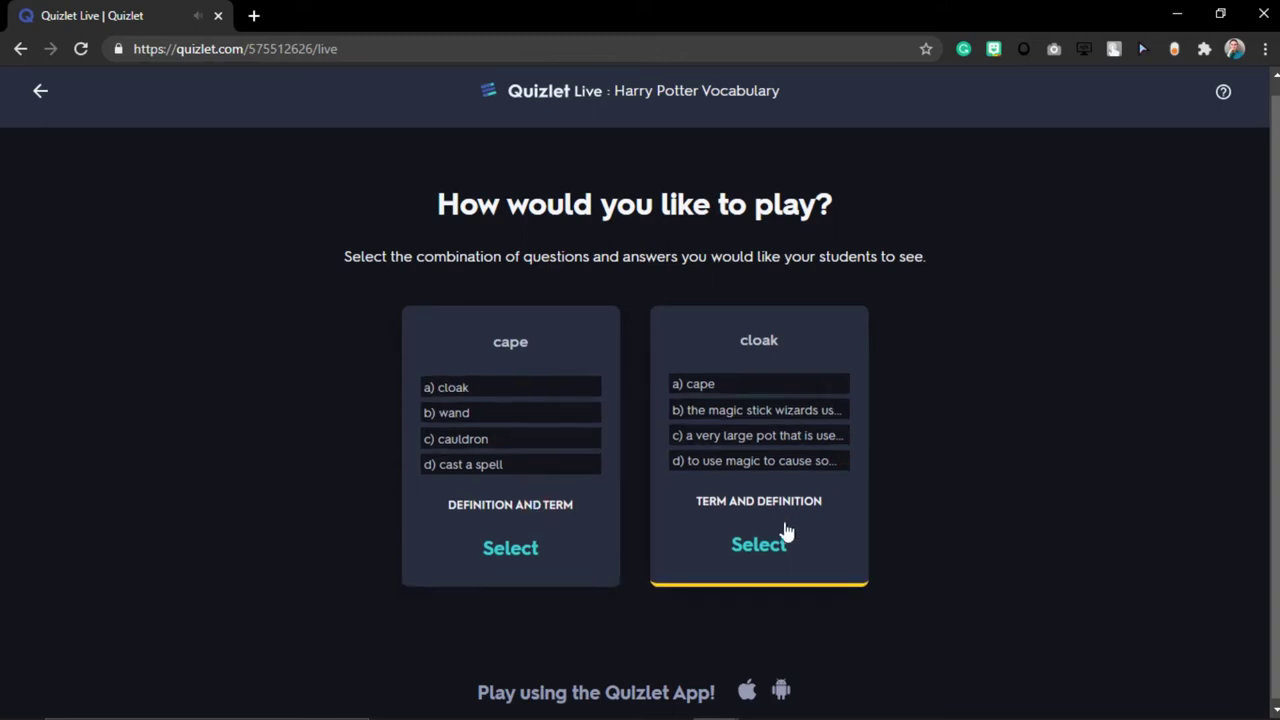
click(764, 548)
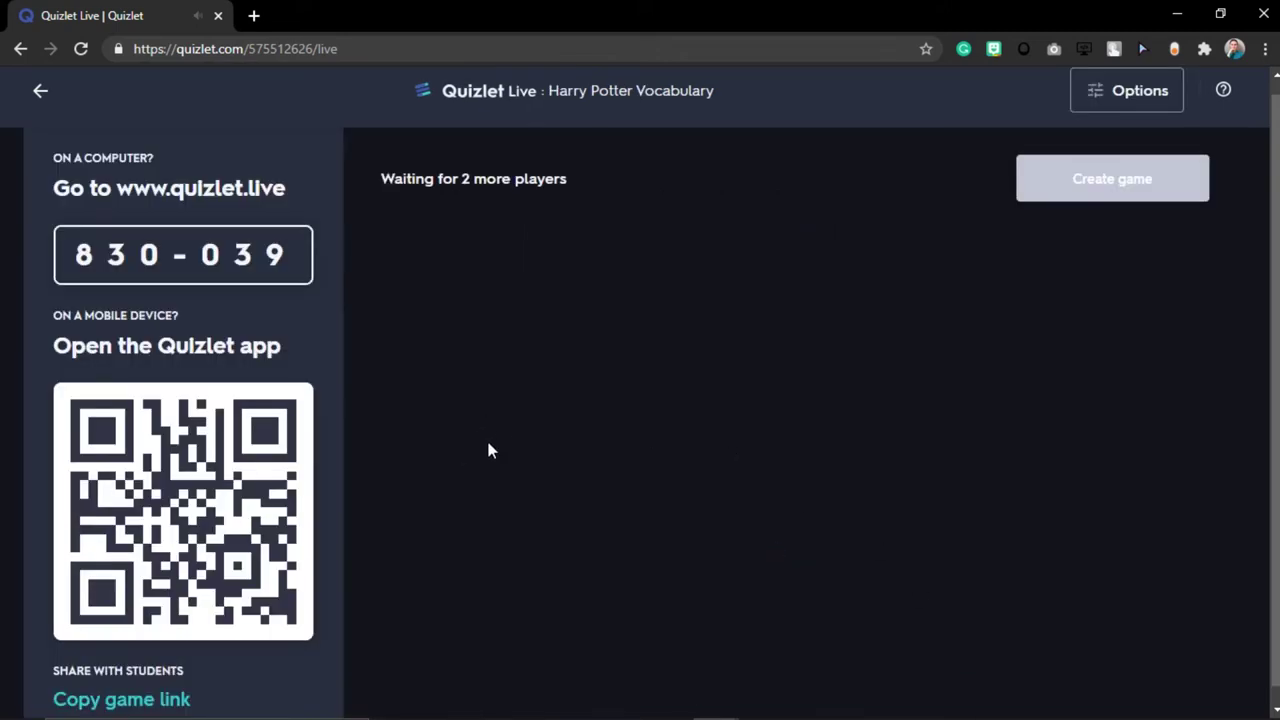
Mute the computer's sound while the Live game waits for players
key(XF86AudioRaiseVolume)
key(XF86AudioRaiseVolume)
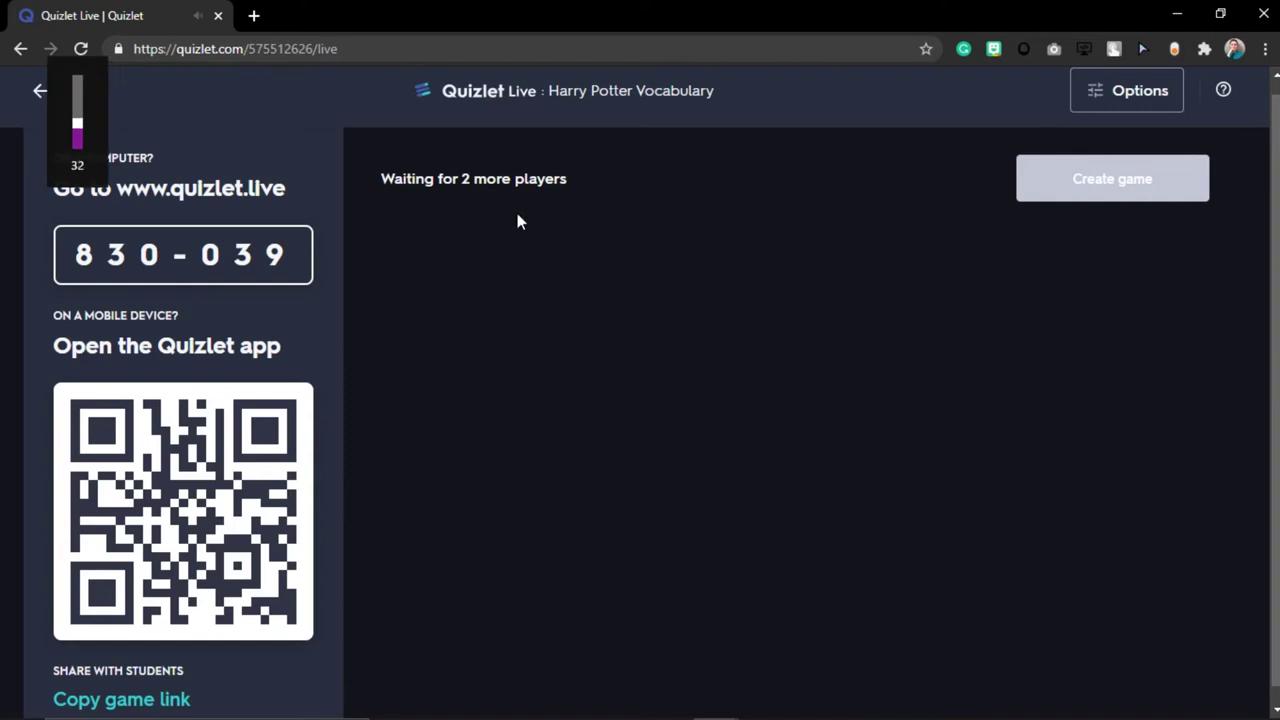
key(XF86AudioMute)
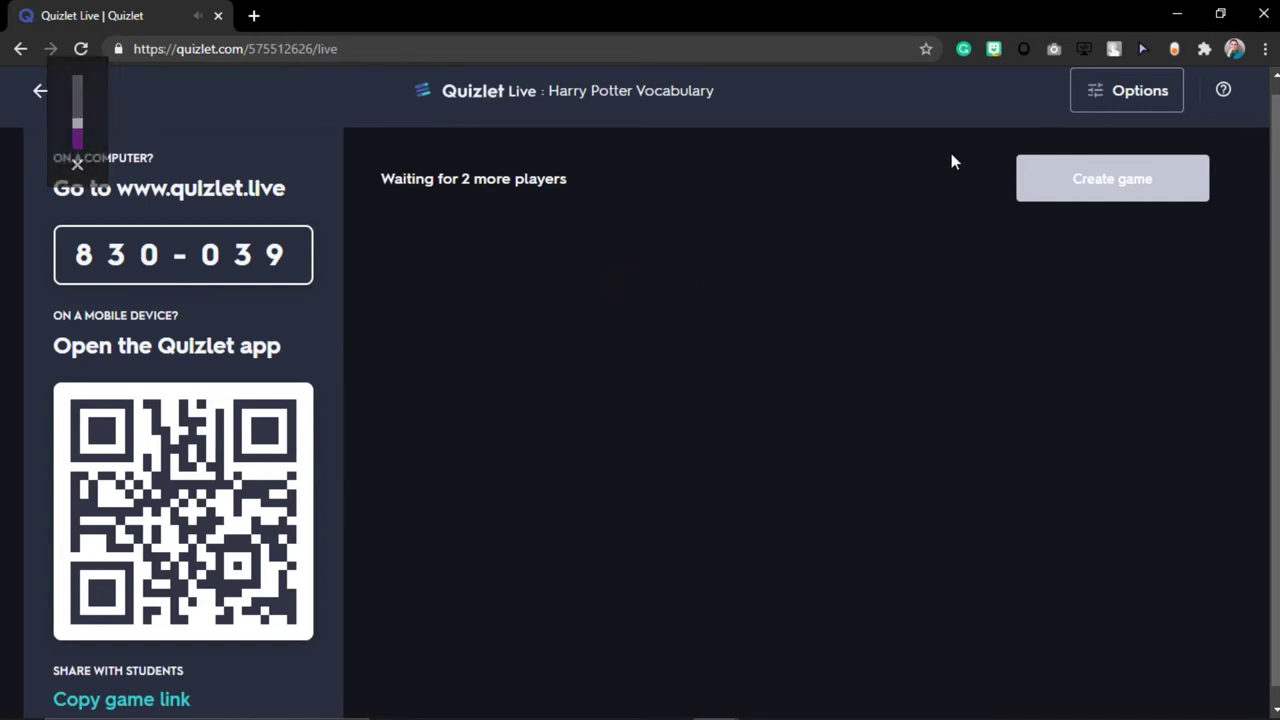
Review the Live game's join code, QR code and shareable game link, and leave the waiting room
double_click(176, 252)
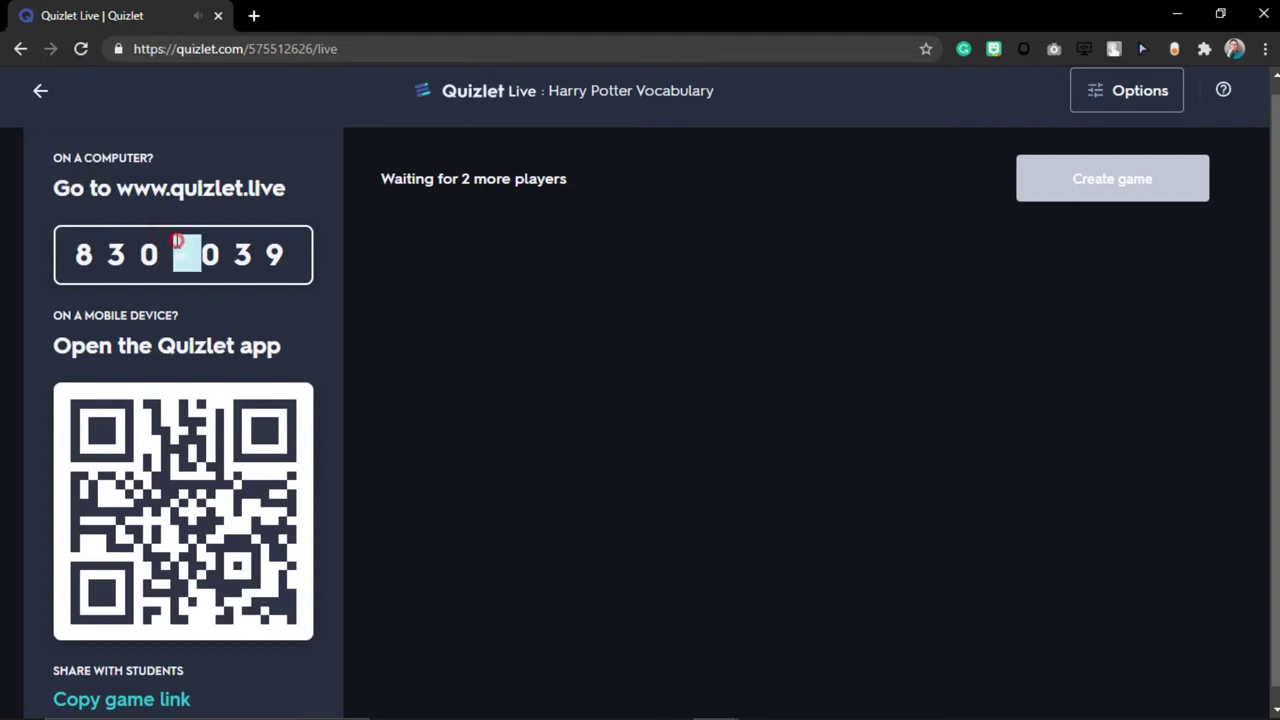
click(193, 437)
scroll(298, 530, down, 1)
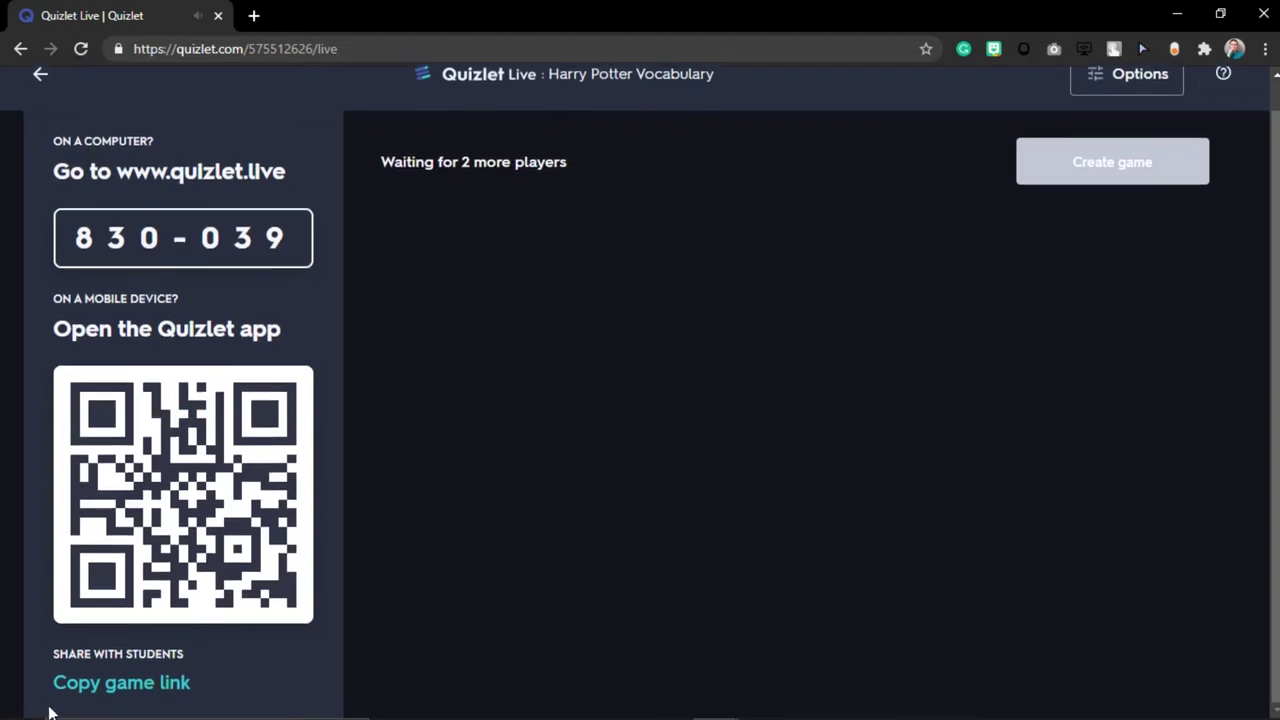
scroll(100, 670, up, 1)
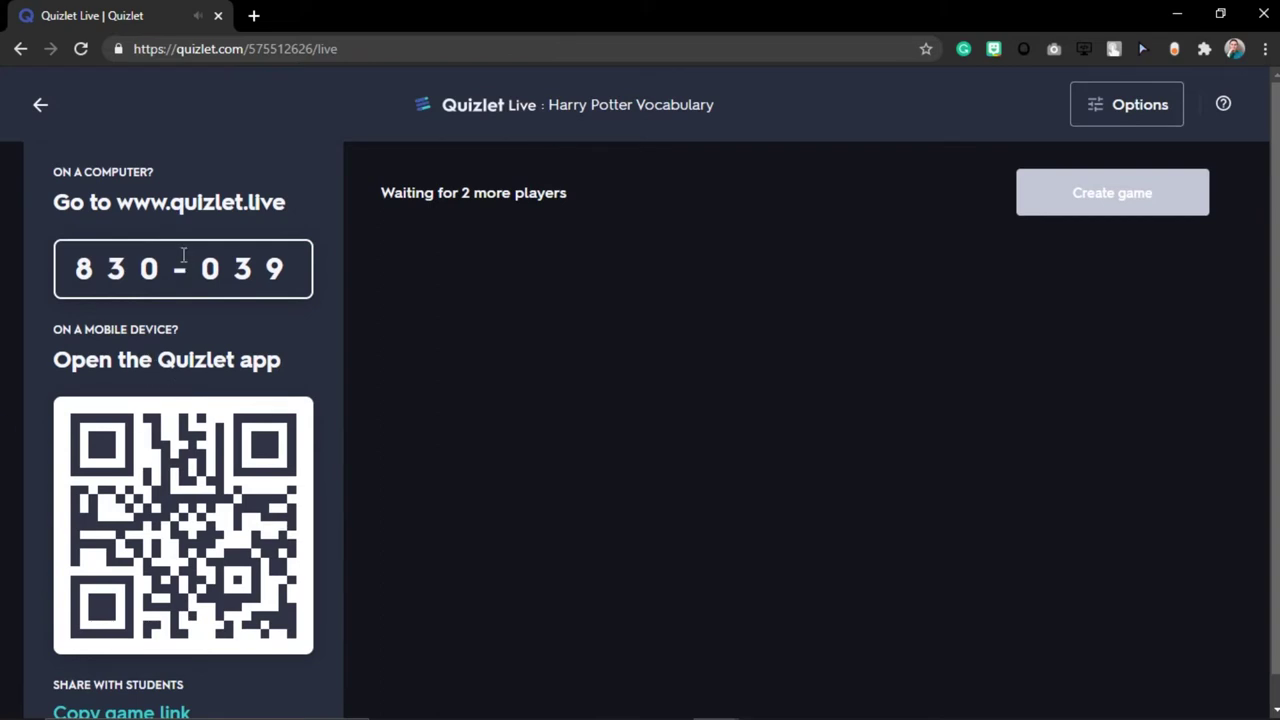
click(41, 107)
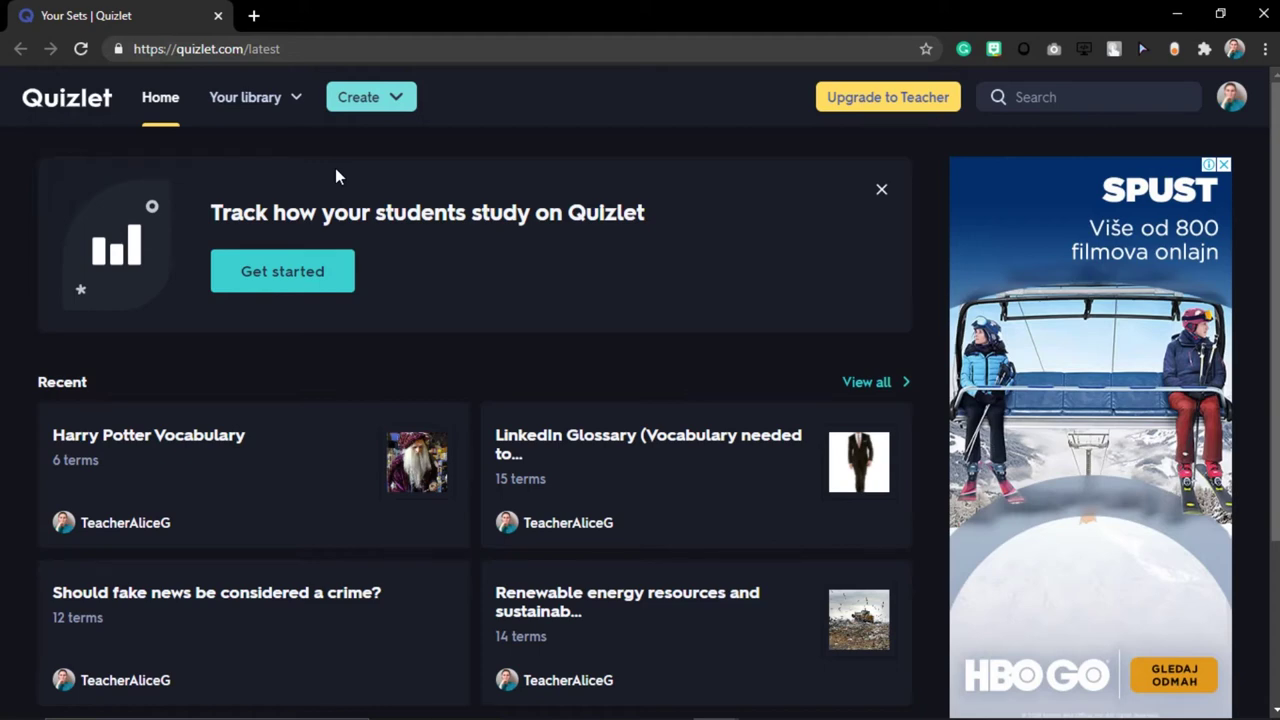
Log out of the Quizlet account and load the quizlet.com start page
click(1232, 96)
click(1100, 652)
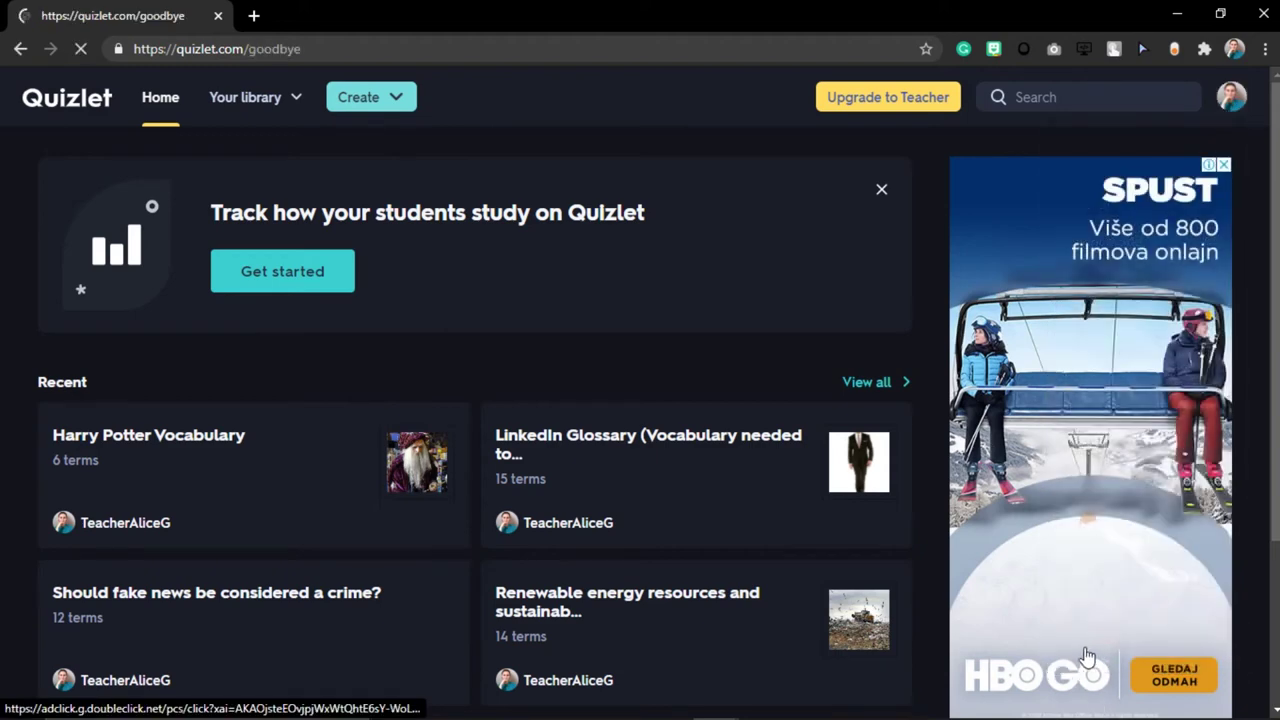
drag(249, 48, 665, 52)
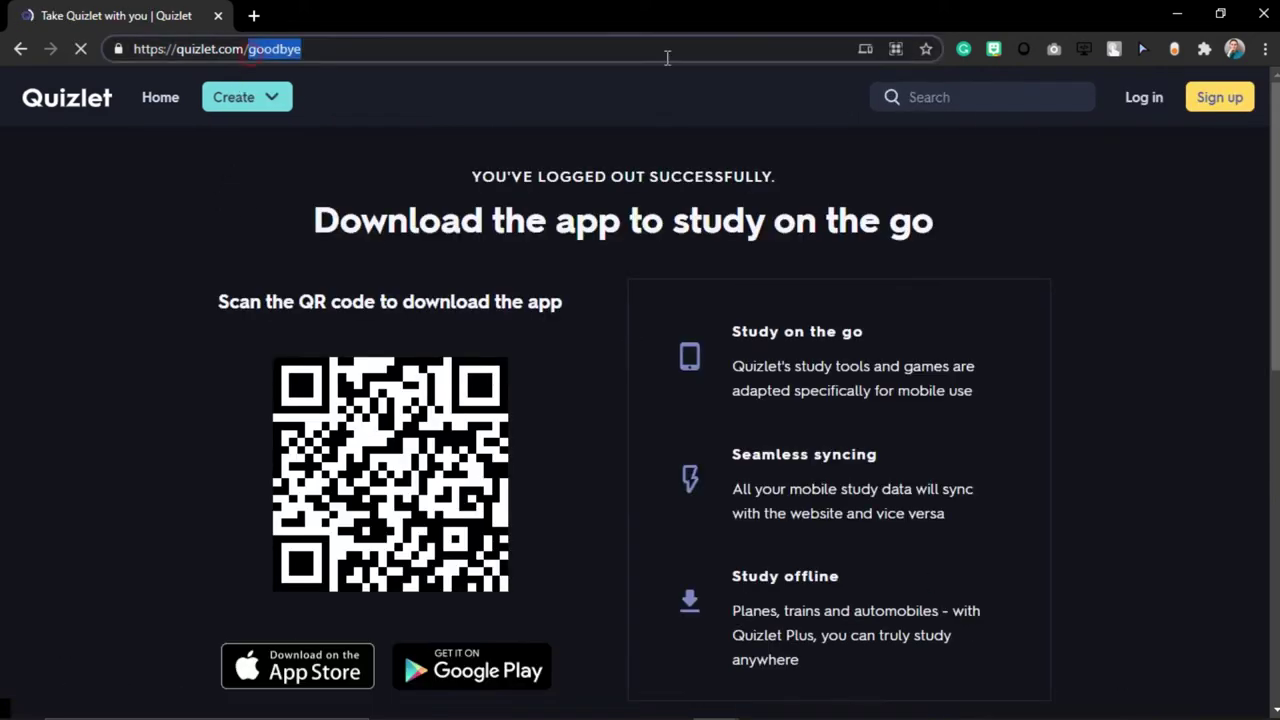
key(BackSpace)
key(Return)
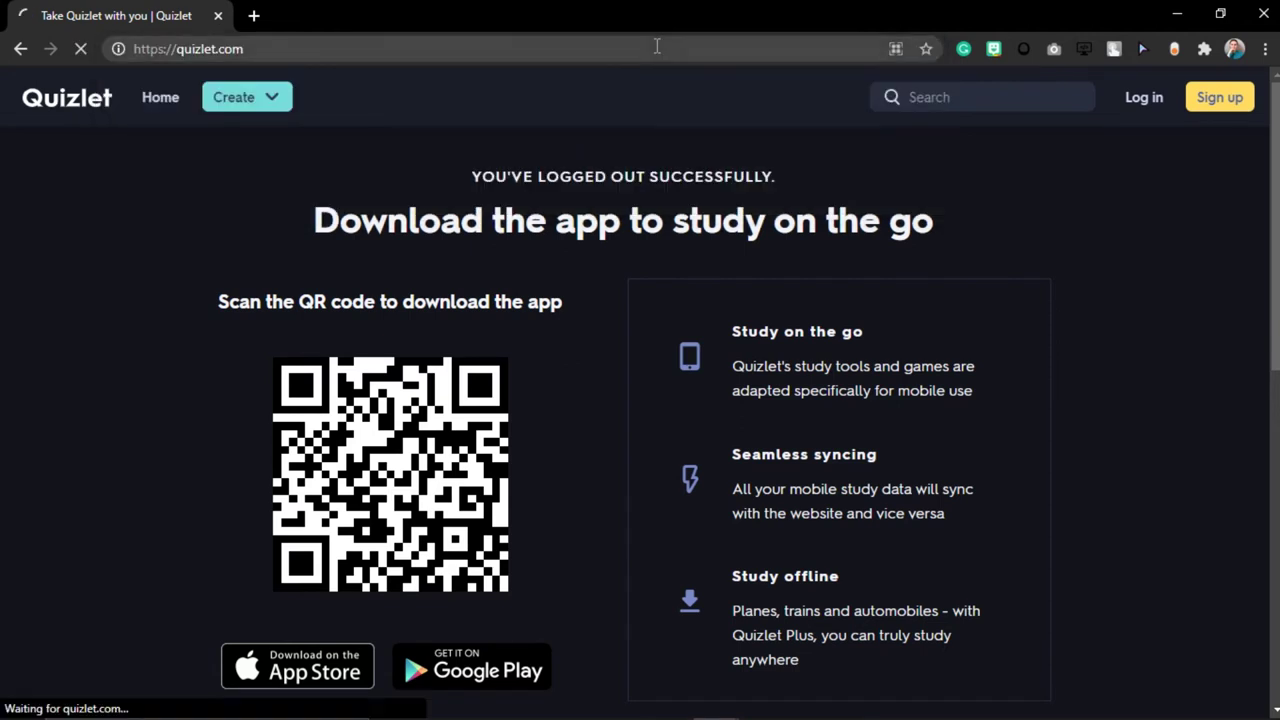